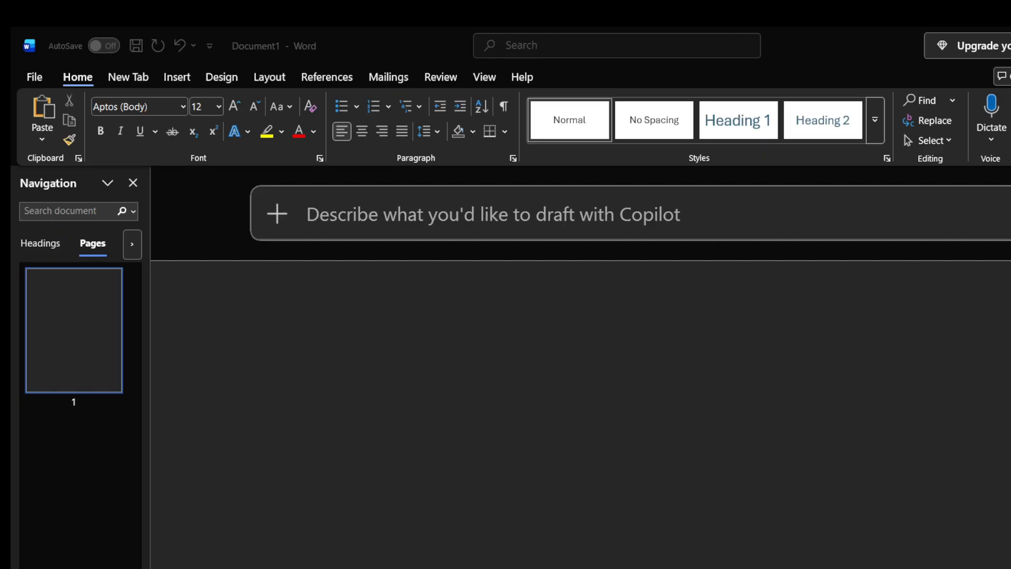
{"action": "left_click", "coordinate": [262, 401]}
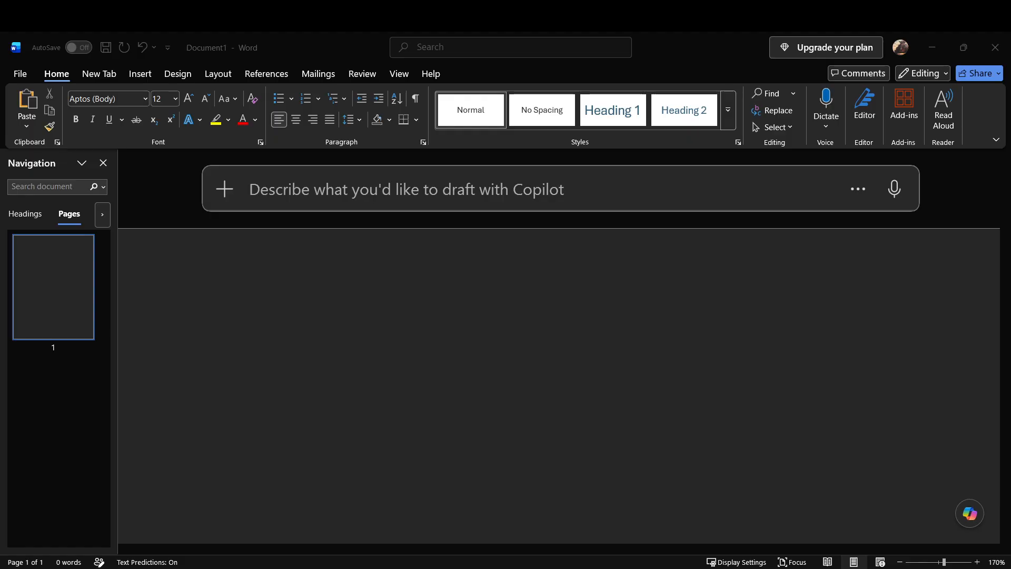
{"action": "left_click", "coordinate": [919, 526]}
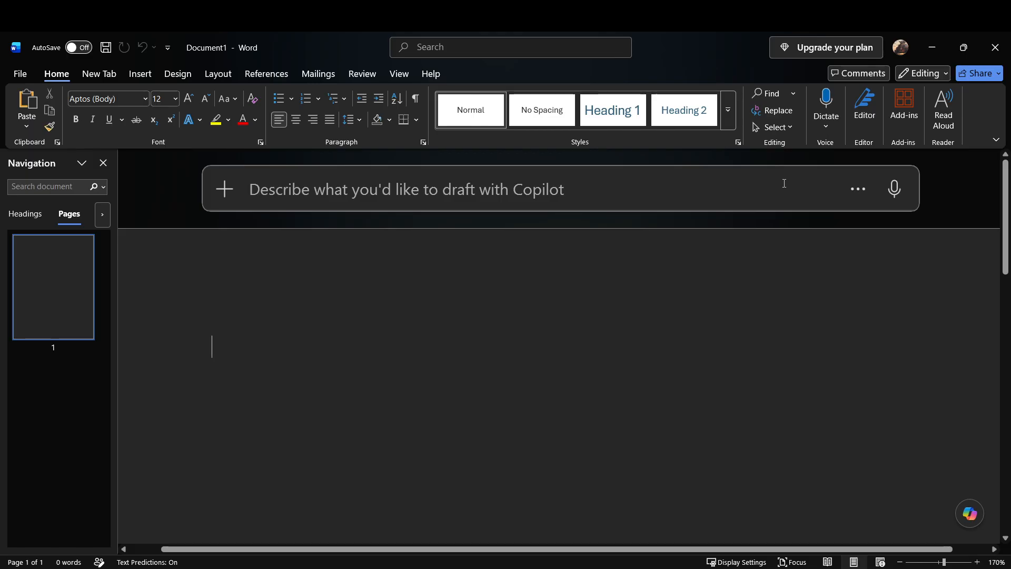
Step: Enter the line "Sorry was reading a message from a friend" in the blank document
{"action": "type", "text": "sorry"}
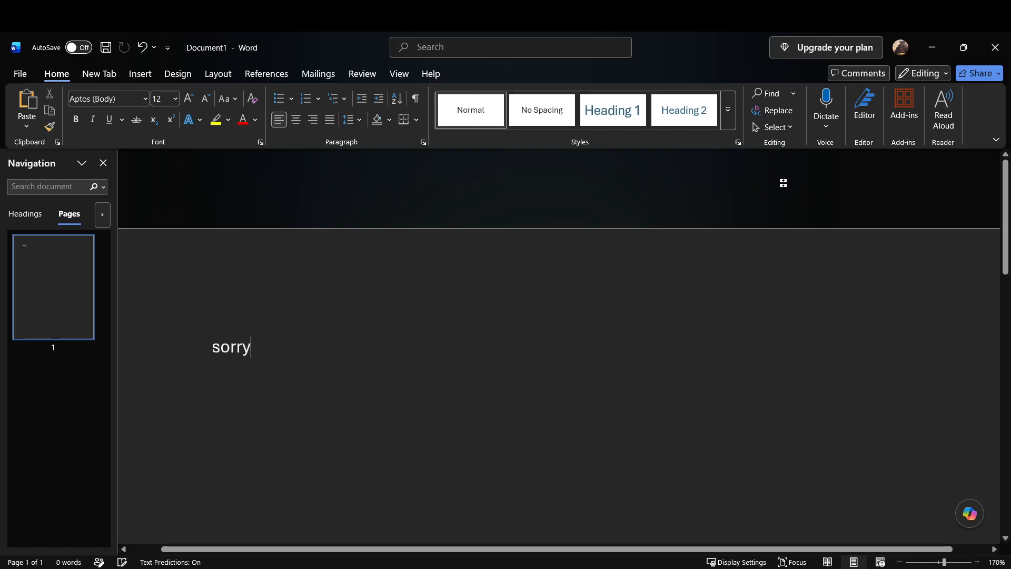
{"action": "type", "text": " was reading a message from a friend"}
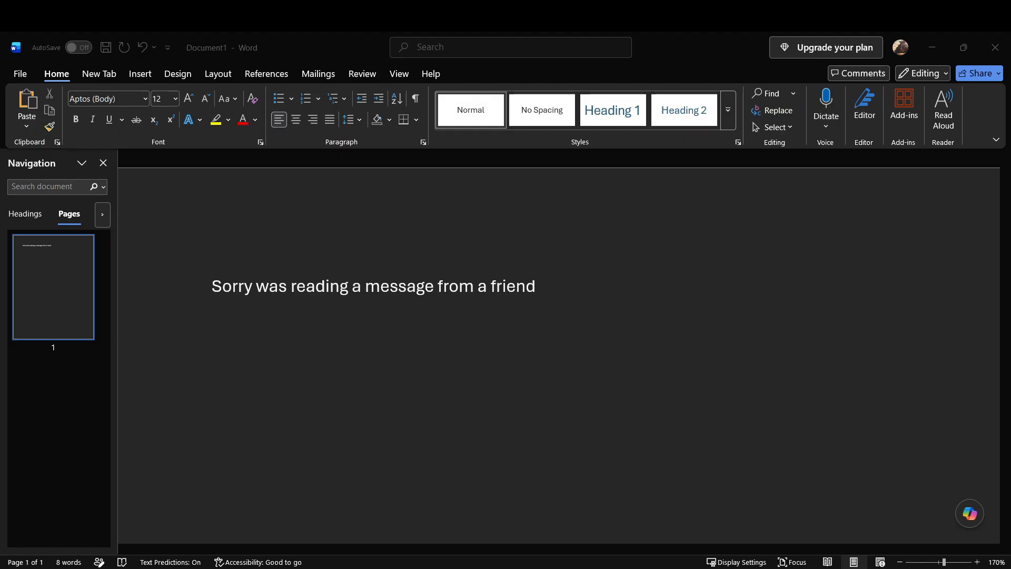
Step: Centre-align the line about the friend's message and delete its text
{"action": "left_click", "coordinate": [912, 505]}
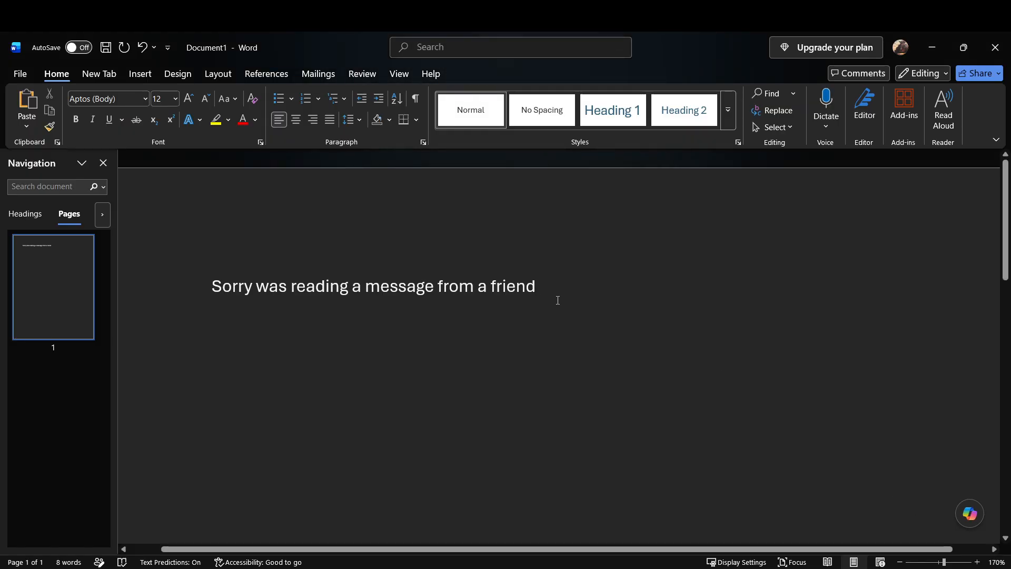
{"action": "left_click_drag", "start_coordinate": [571, 293], "coordinate": [158, 298]}
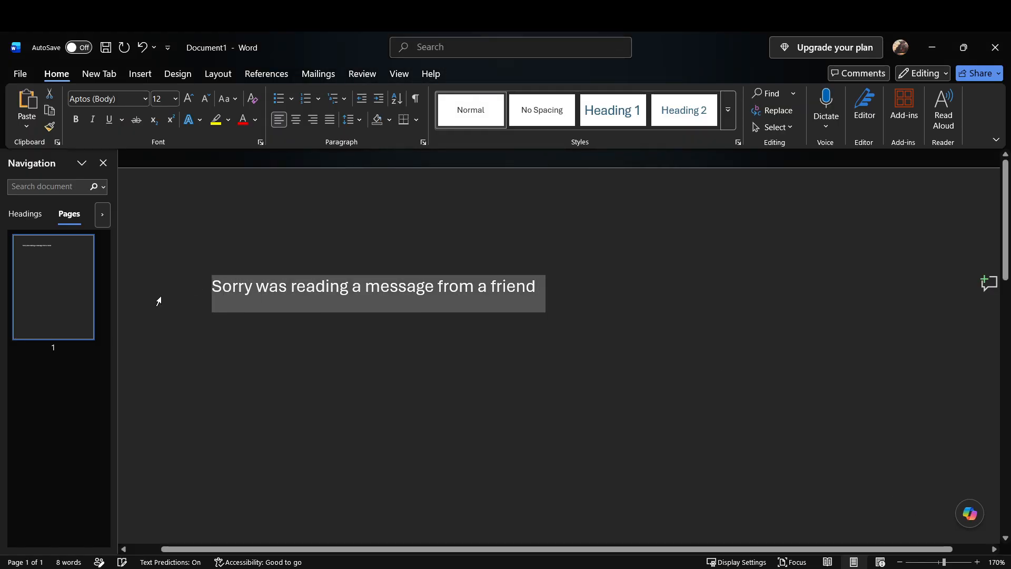
{"action": "left_click", "coordinate": [297, 120]}
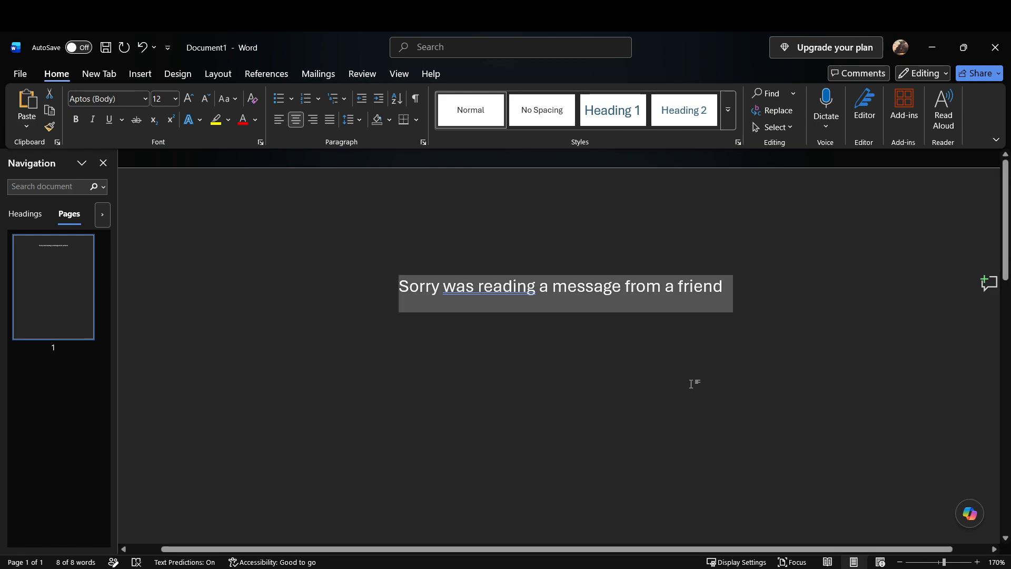
{"action": "key", "text": "BackSpace"}
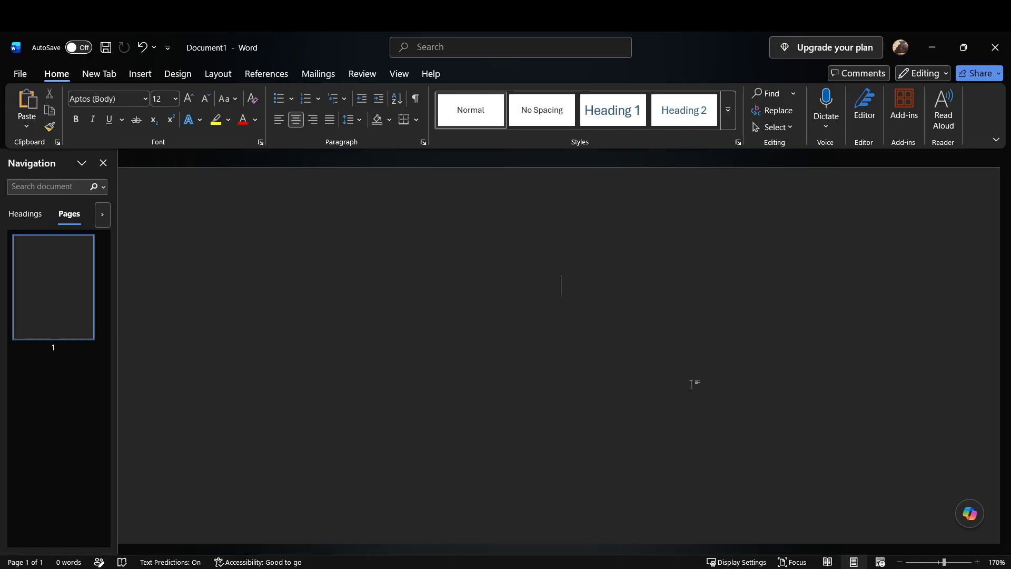
Step: Dictate the opening passage about Aizawa and the security bots, from "Aizawa groaned he had tried" through "everything was in fact OK"
{"action": "key", "text": "alt+Tab"}
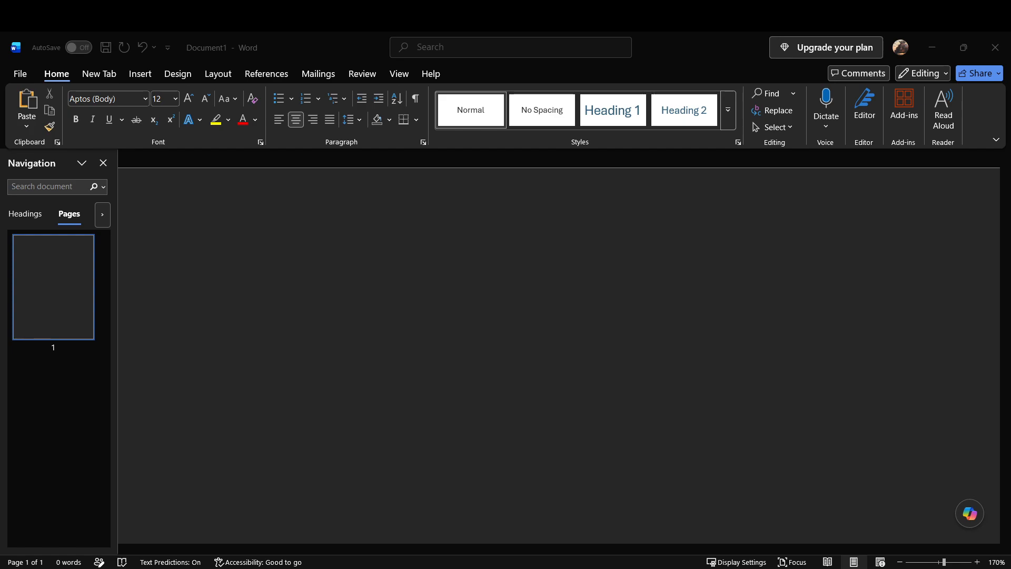
{"action": "left_click", "coordinate": [963, 47]}
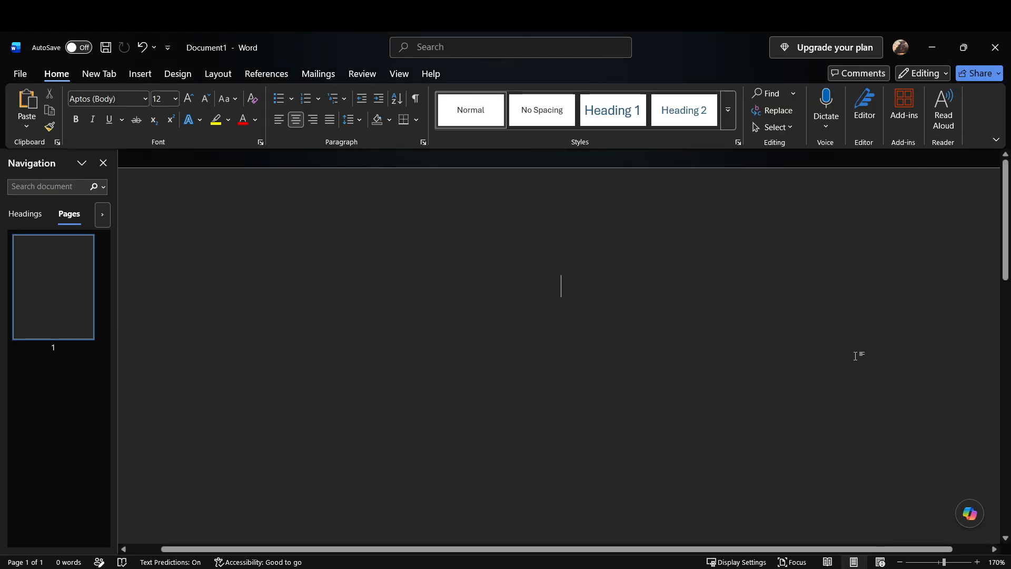
{"action": "left_click", "coordinate": [830, 93]}
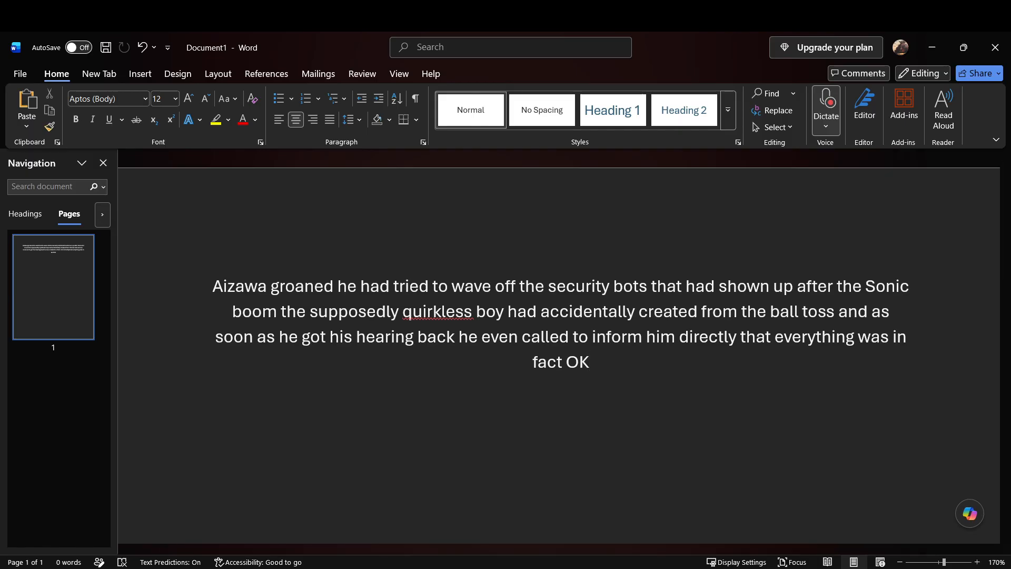
{"action": "left_click", "coordinate": [922, 536]}
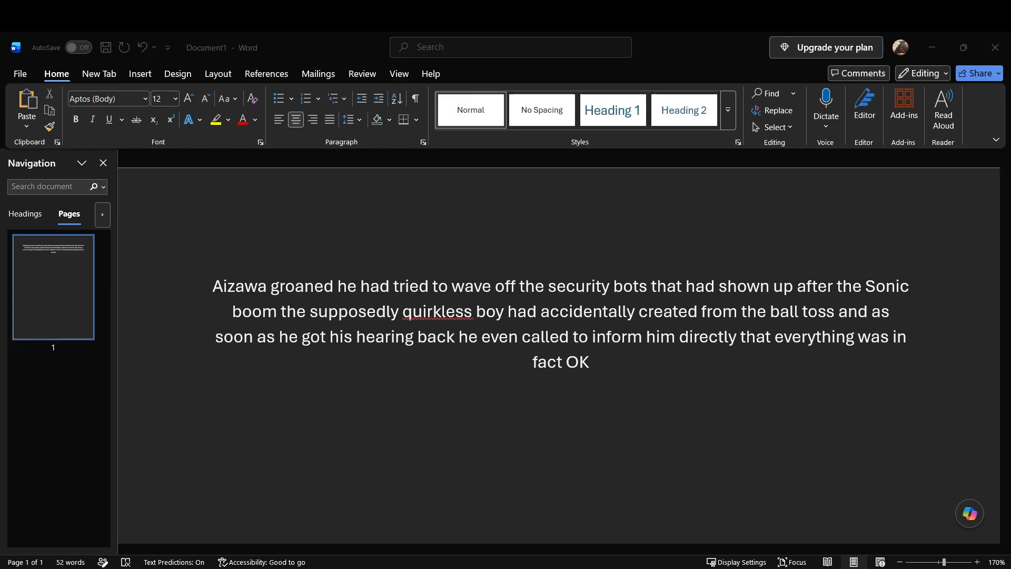
Step: Continue the paragraph after "fact OK" with "So much so he had to rush to get his students to start the 50m dash"
{"action": "left_click", "coordinate": [613, 390]}
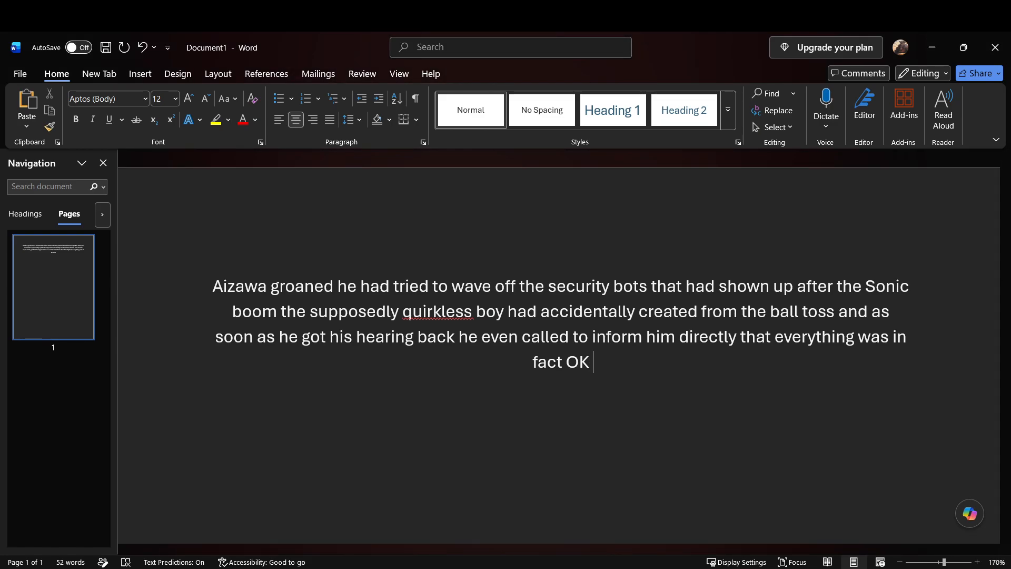
{"action": "type", "text": "So much so he"}
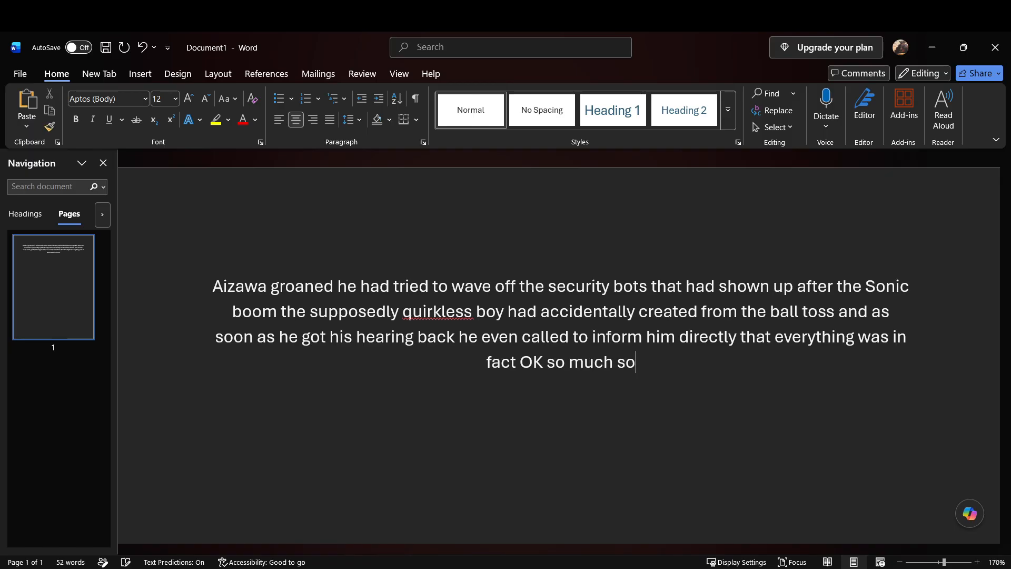
{"action": "type", "text": " had to"}
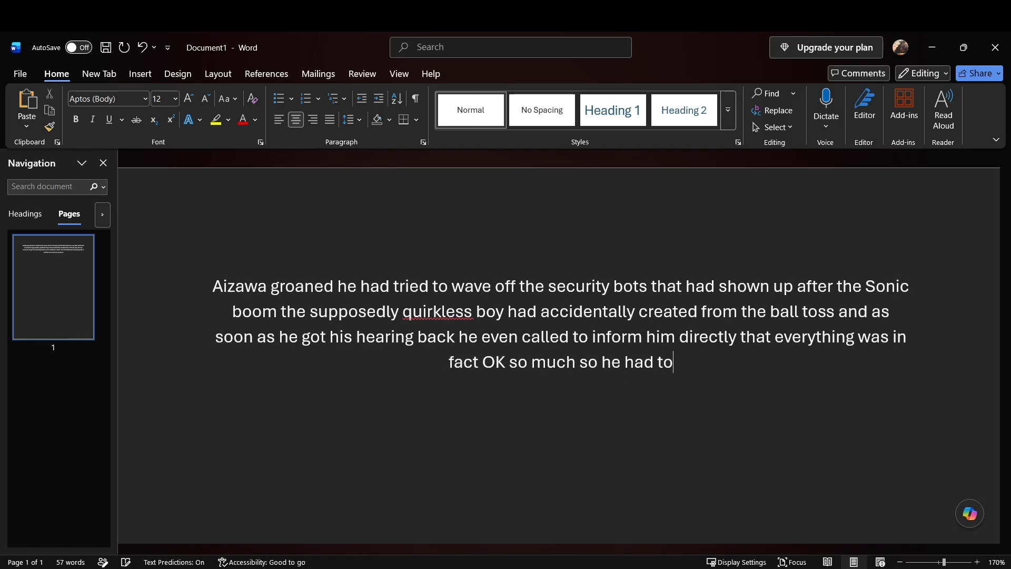
{"action": "type", "text": " rush to get his students"}
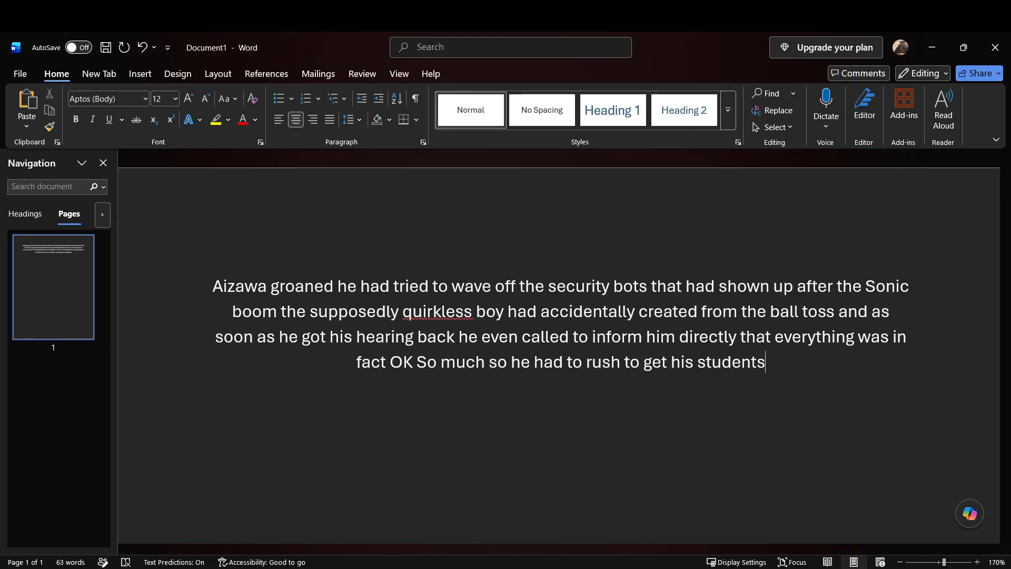
{"action": "type", "text": "to start the fifty meter dash"}
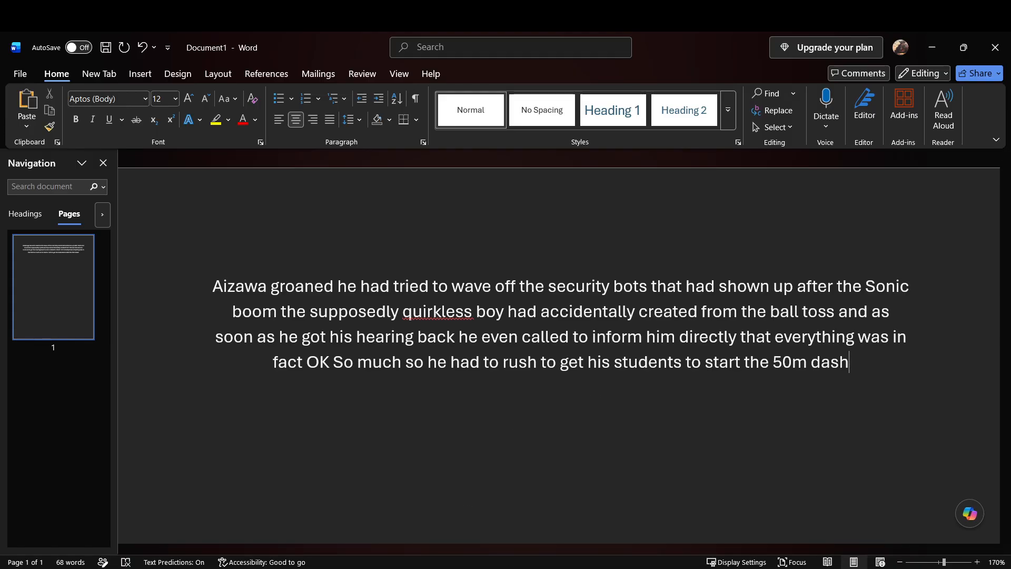
Step: Add "So much so that he even forgotten to threaten the class with with the risk of expulsion" after "50m dash"
{"action": "left_click", "coordinate": [892, 568]}
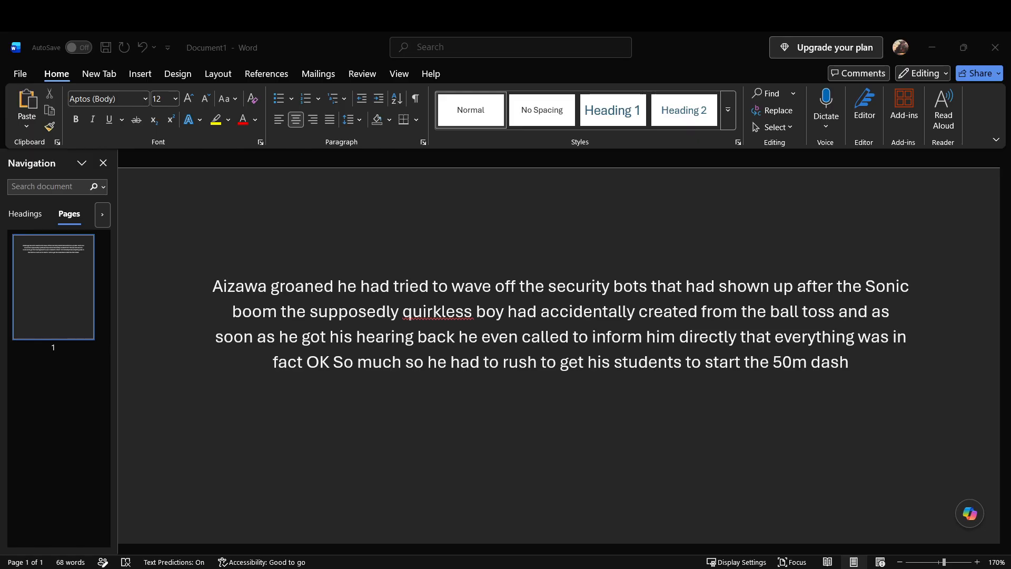
{"action": "left_click", "coordinate": [958, 47]}
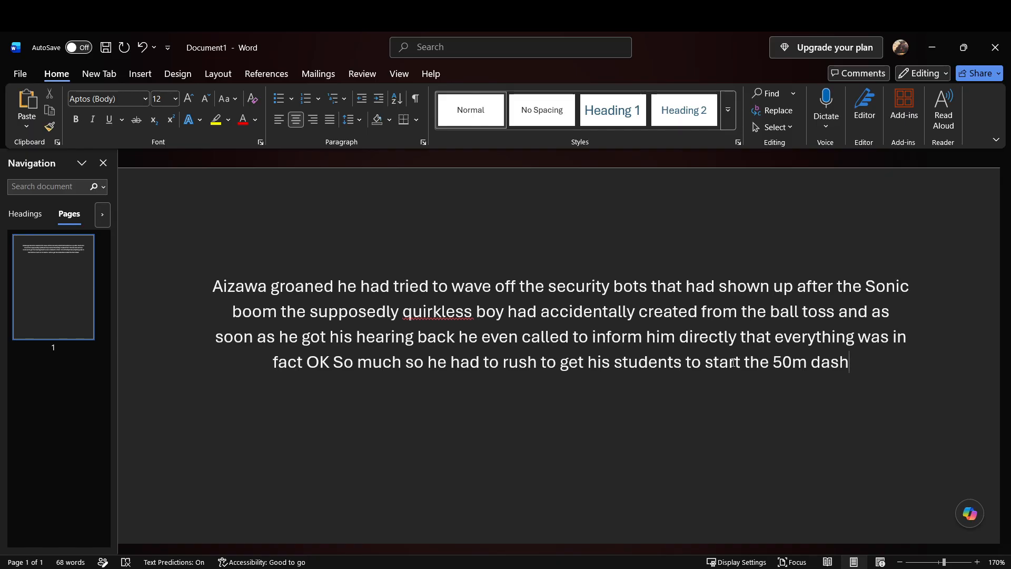
{"action": "type", "text": "dash So much so"}
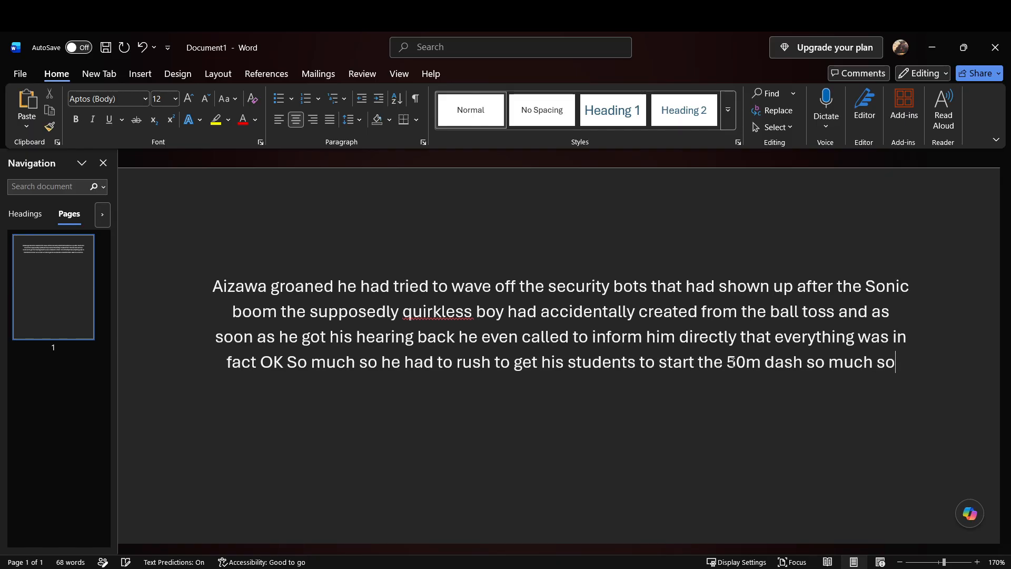
{"action": "type", "text": " that he even forgotten"}
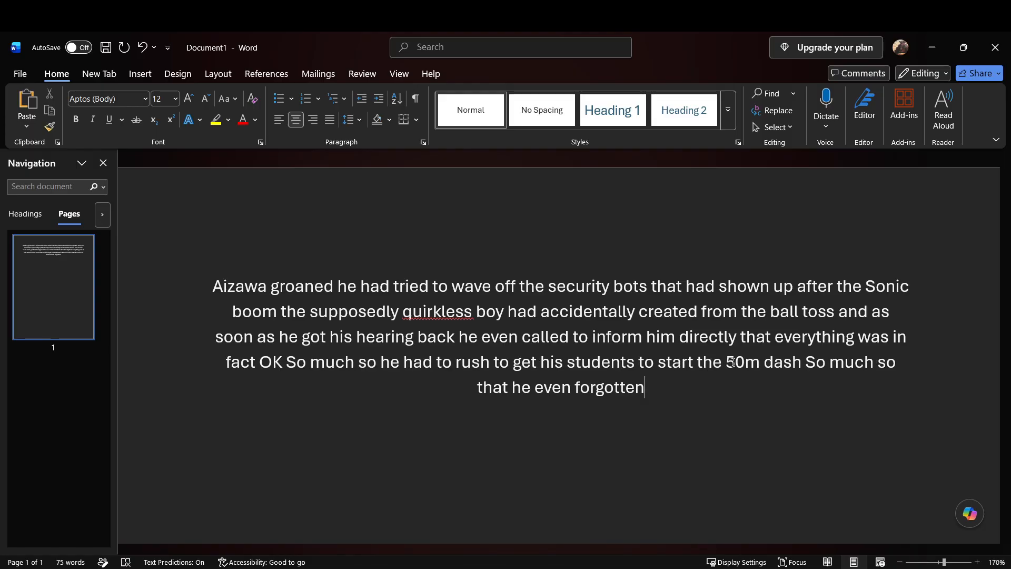
{"action": "type", "text": " to threaten the class with"}
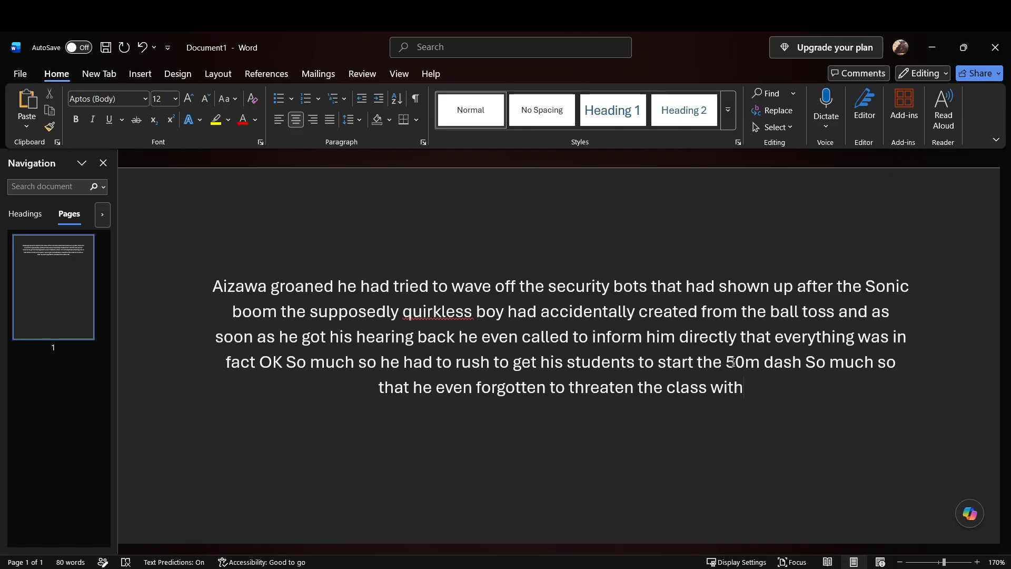
{"action": "type", "text": "with the risk of expulsion"}
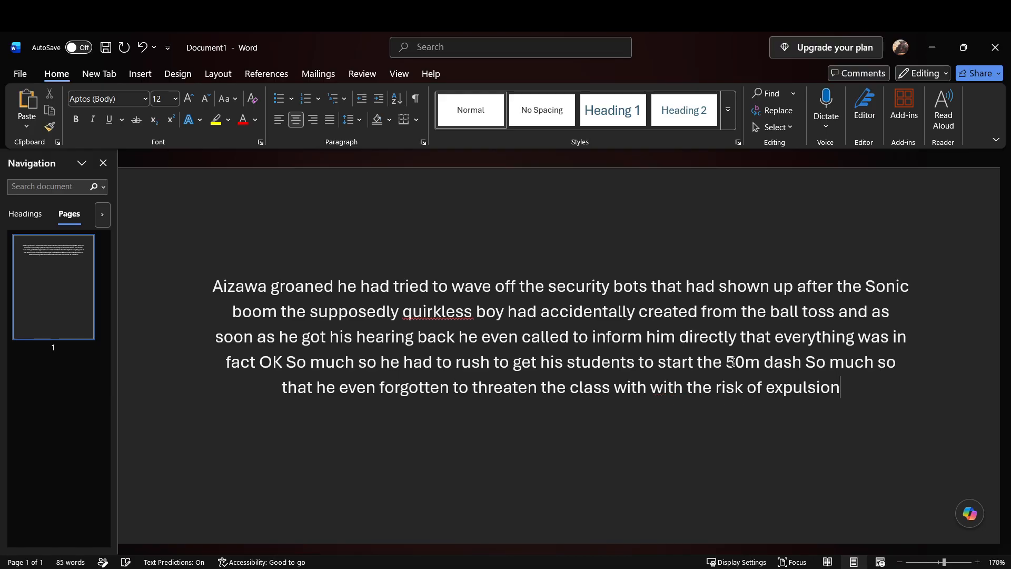
{"action": "type", "text": " if they didn't show"}
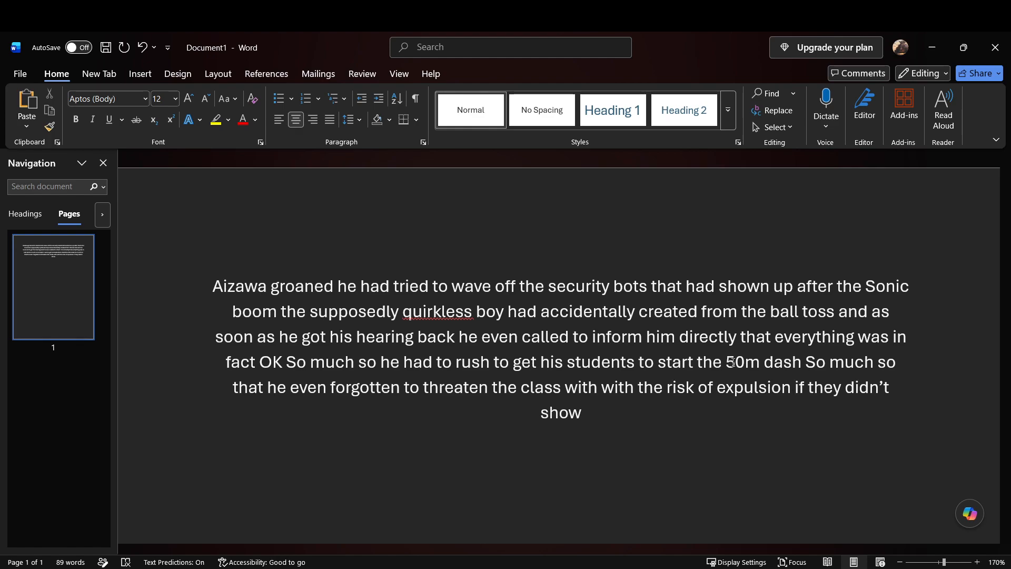
Step: Extend the expulsion sentence with "if they didn't show they had the potential to be here"
{"action": "type", "text": "they had"}
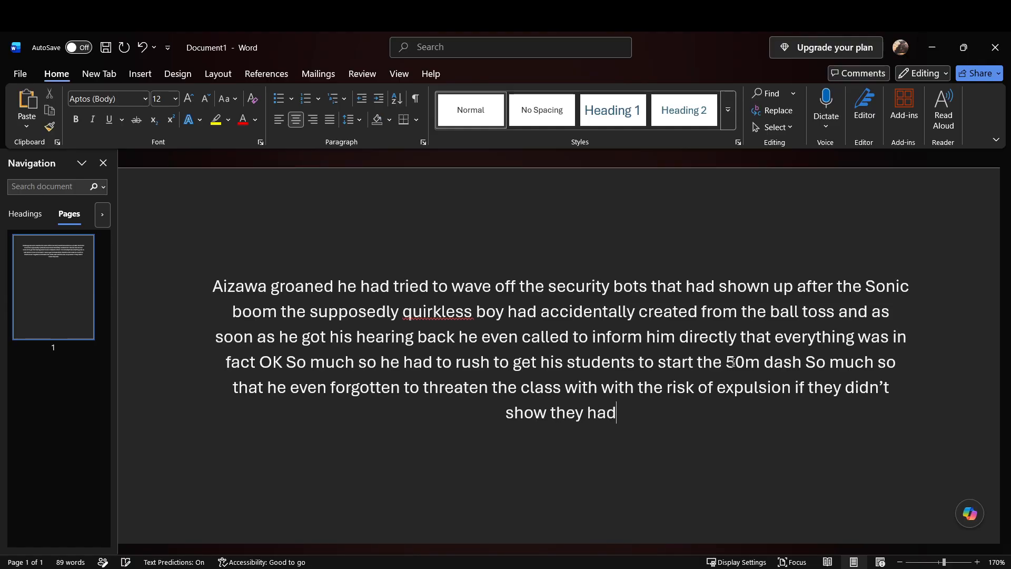
{"action": "type", "text": " the potential to be here"}
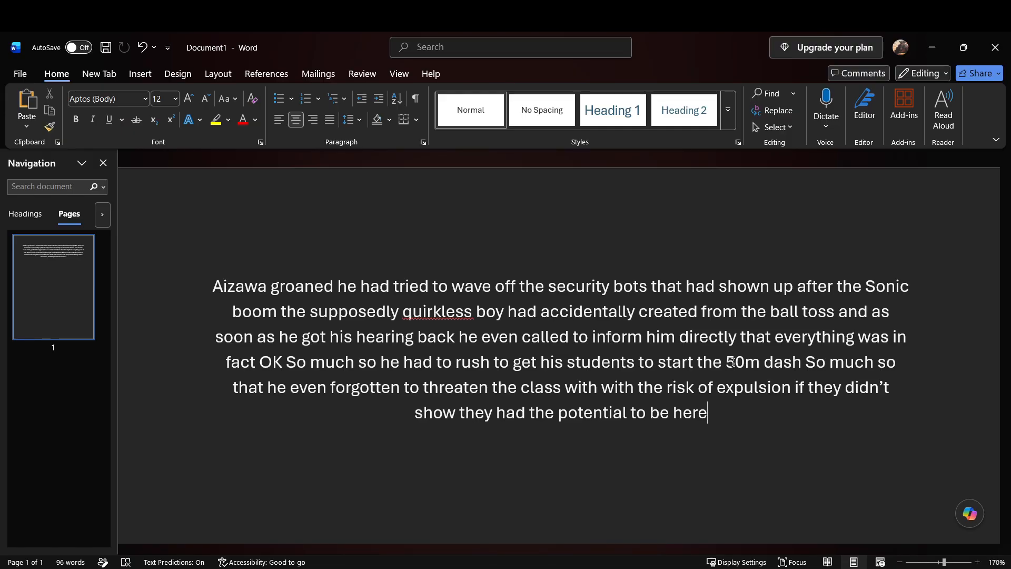
{"action": "left_click", "coordinate": [734, 362]}
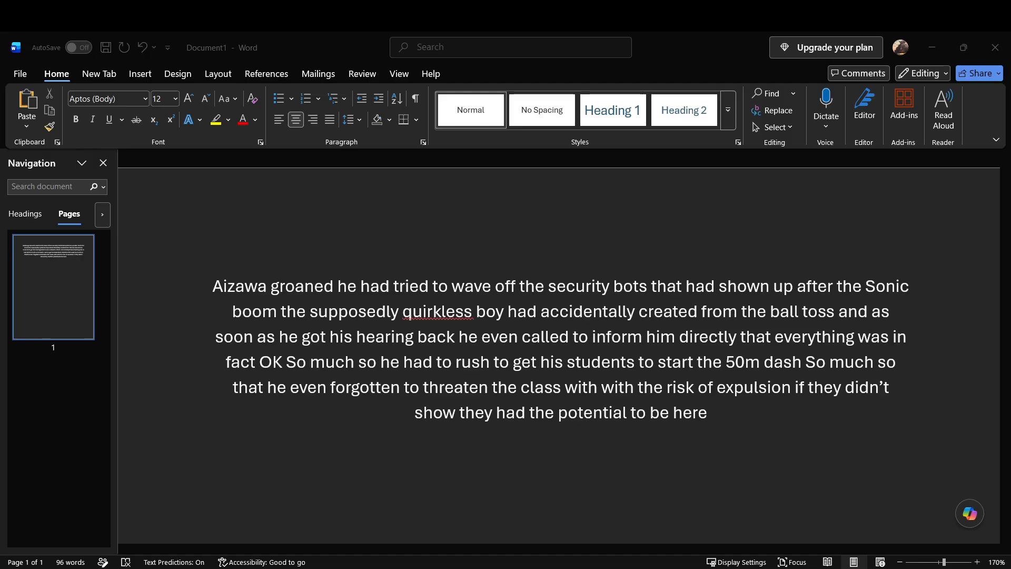
{"action": "left_click", "coordinate": [718, 420]}
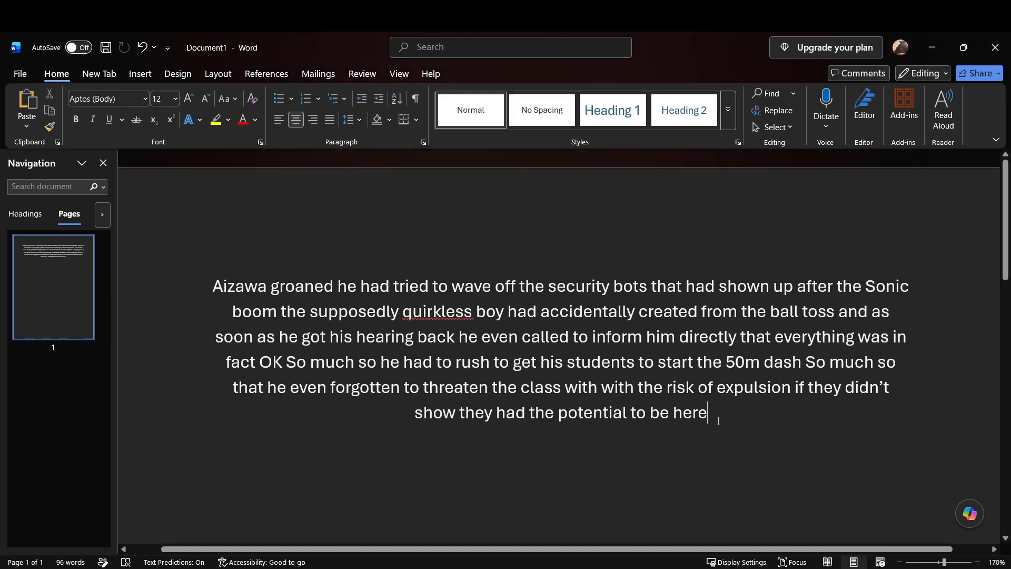
{"action": "scroll", "coordinate": [719, 419], "scroll_direction": "down", "scroll_amount": 3}
{"action": "scroll", "coordinate": [719, 420], "scroll_direction": "up", "scroll_amount": 1}
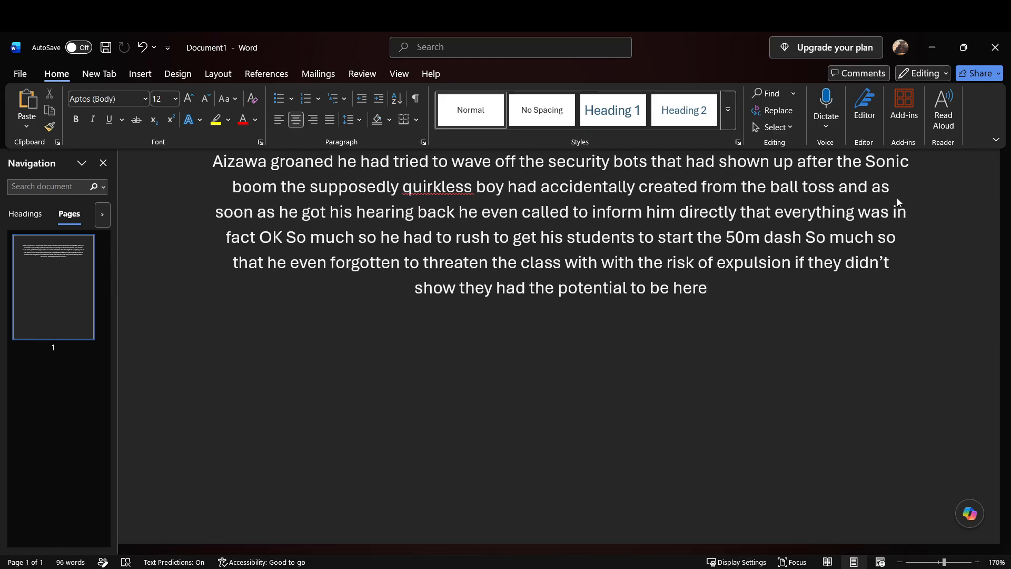
Step: Dictate "Though with such a powerful showing by someone who even as he tried to explain the next event" at the paragraph's end
{"action": "key", "text": "alt+grave"}
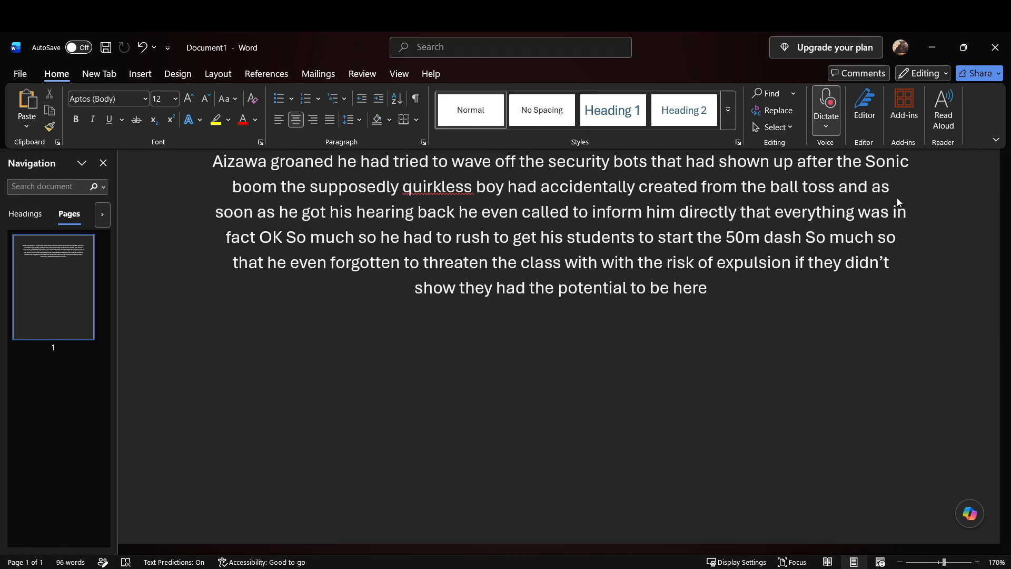
{"action": "left_click", "coordinate": [836, 112]}
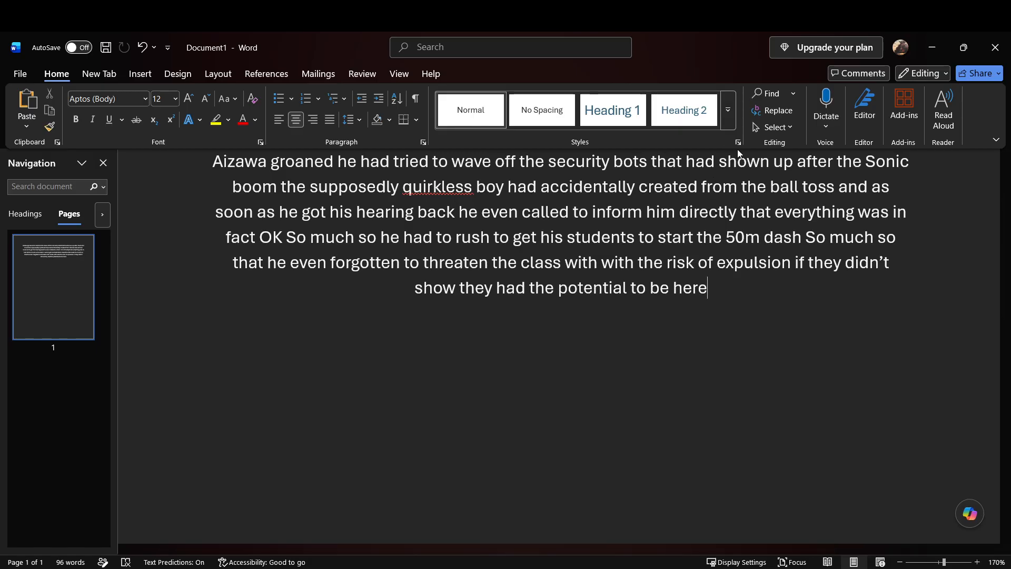
{"action": "type", "text": "to be here Though with such a powerful showing by someone who even"}
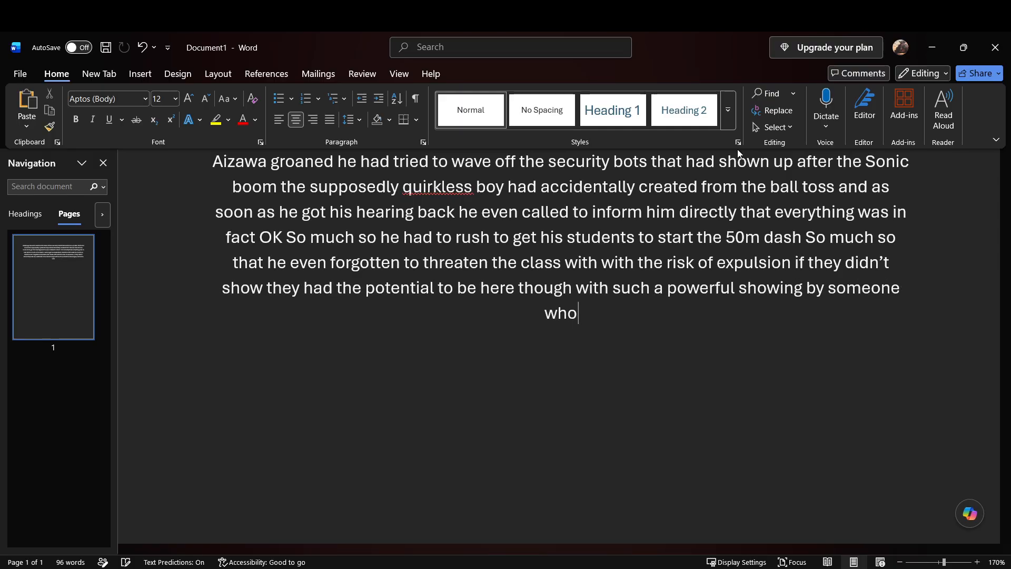
{"action": "type", "text": " as"}
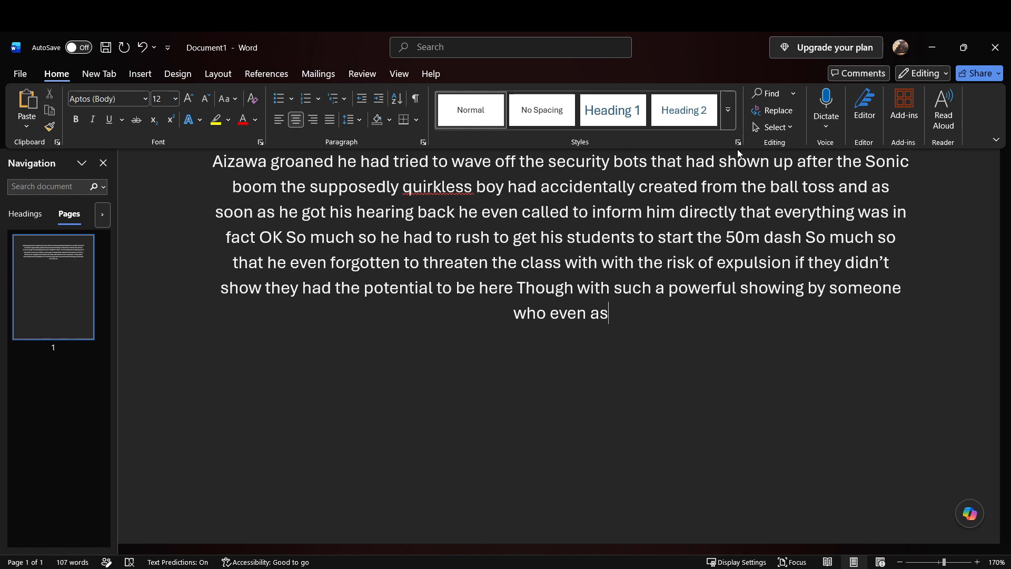
{"action": "type", "text": " he"}
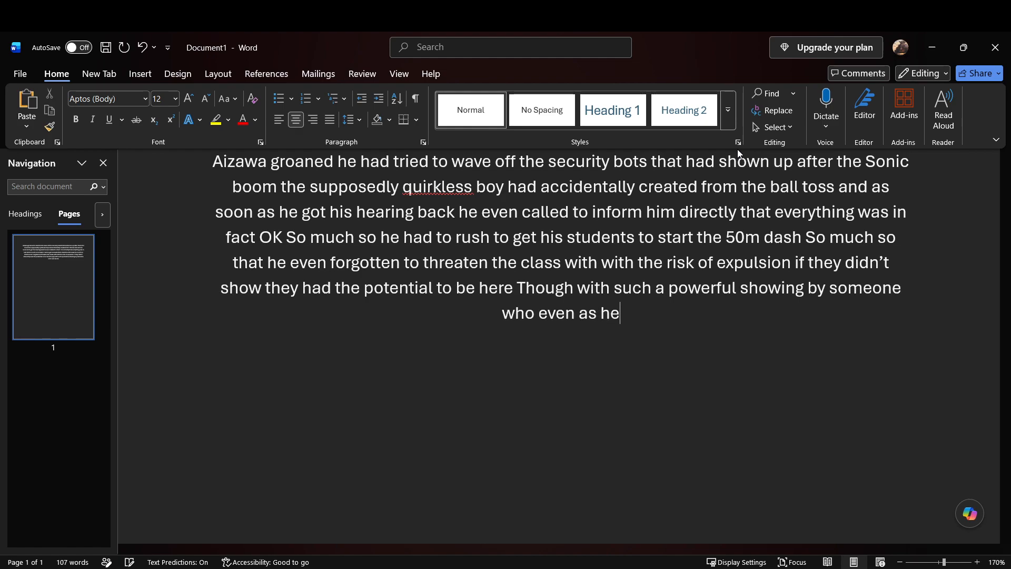
{"action": "type", "text": " tried to explain the next event"}
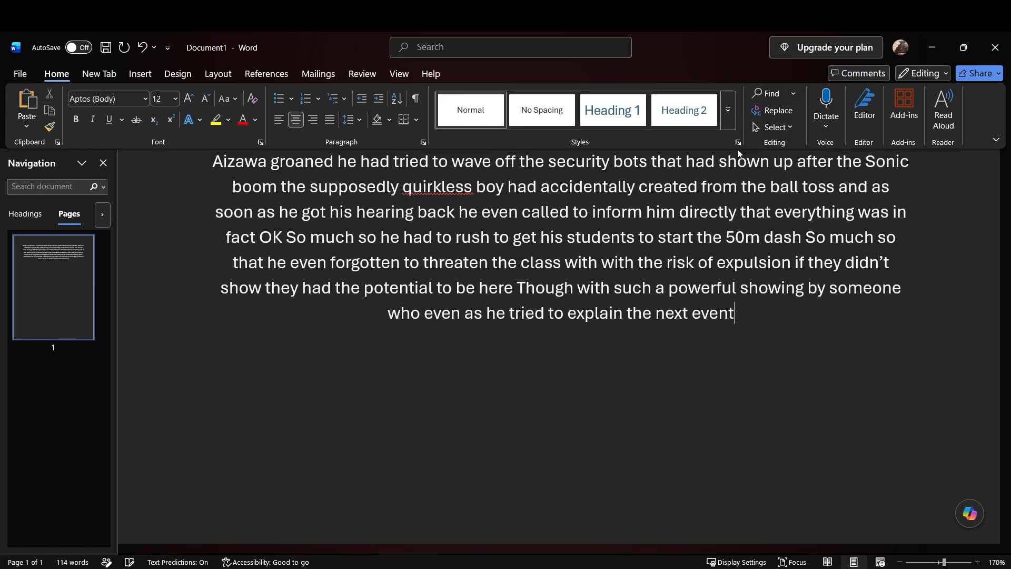
{"action": "type", "text": " was still claiming"}
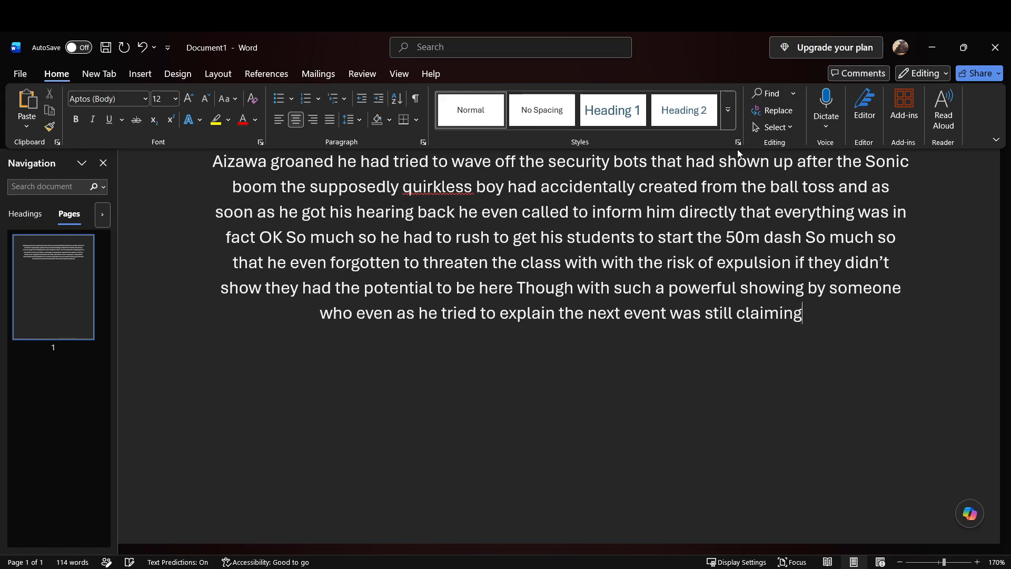
{"action": "type", "text": " he did not have any form of quirk or superpower"}
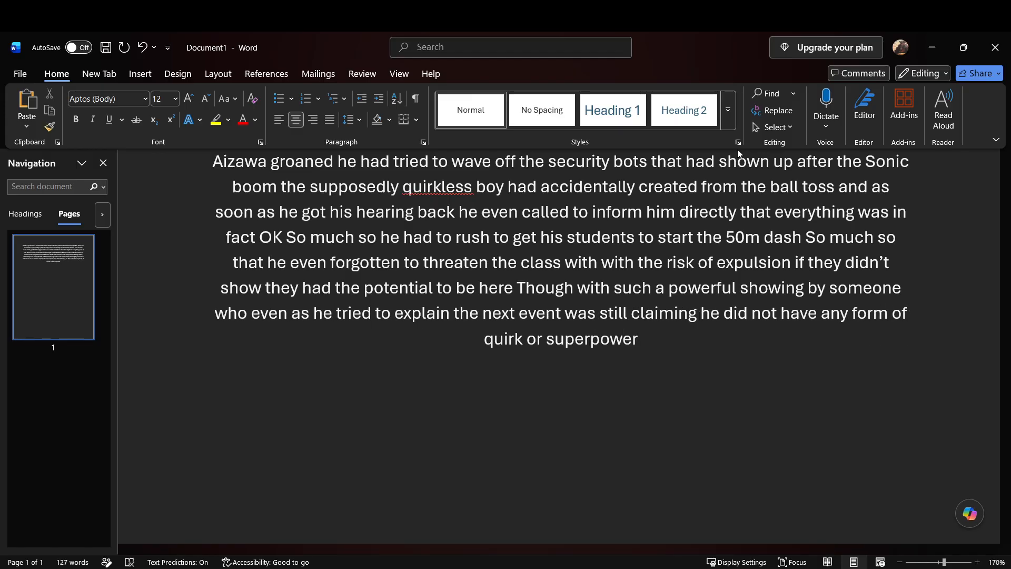
{"action": "type", "text": " Seem to be motivation enough"}
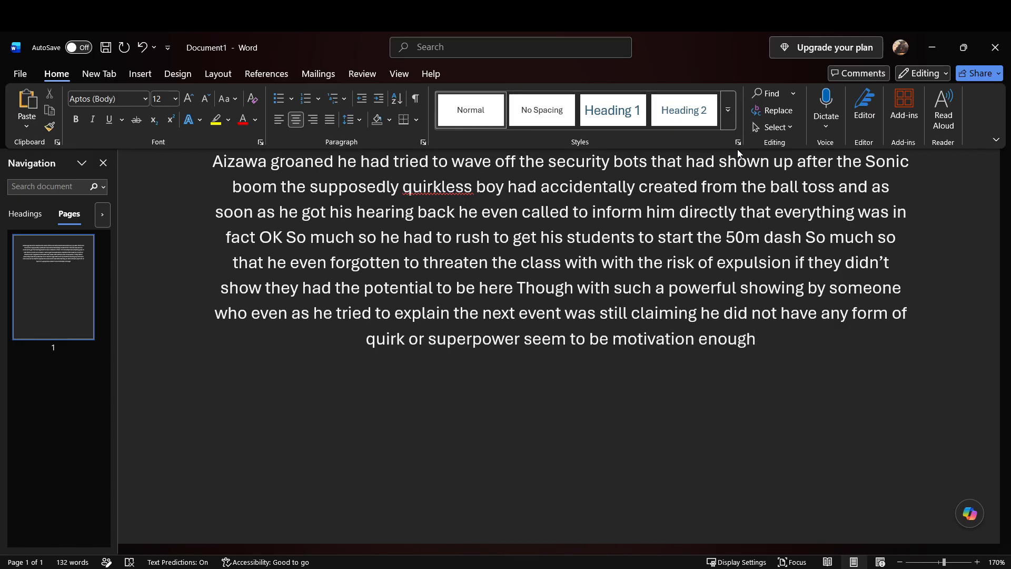
{"action": "type", "text": " to get the students to give it their all"}
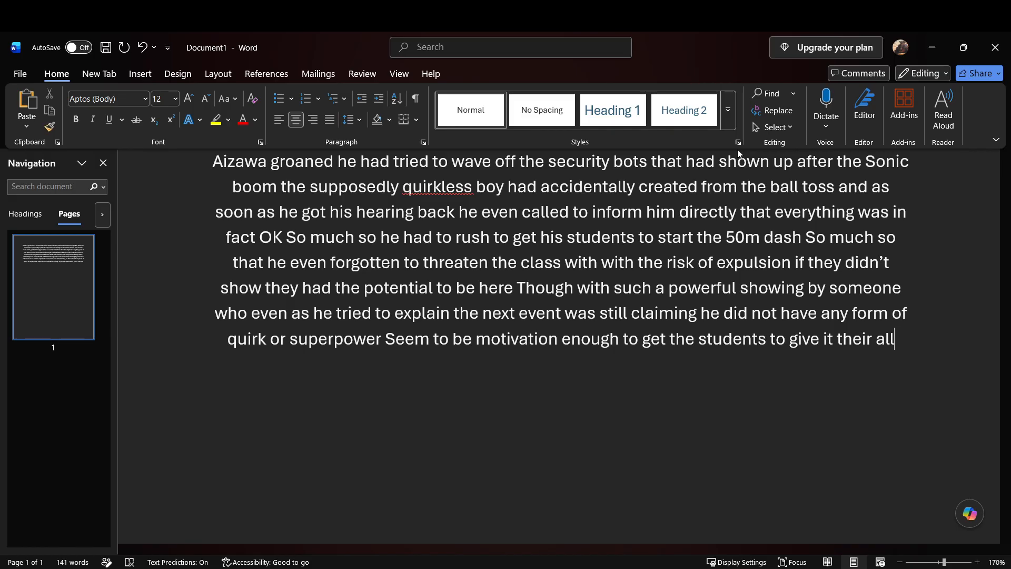
Step: Add "No he wouldn't let them off that easy If he thought they were slacking even a little bit" after "give it their all"
{"action": "type", "text": "students to give it their all No he wouldn't let them off that easy"}
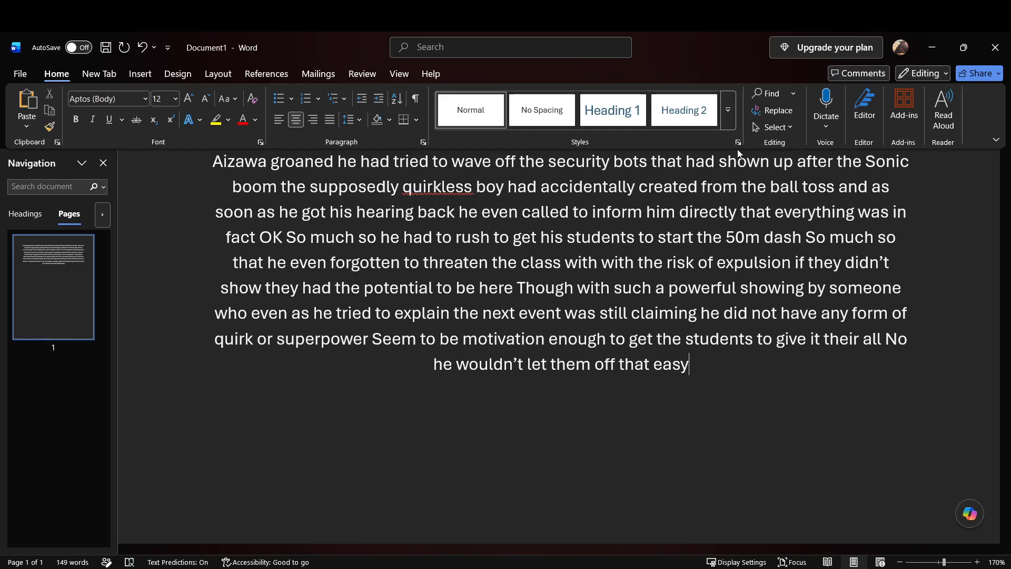
{"action": "type", "text": "their all No he wouldn’t let them off that easy If he thought they were slacking even"}
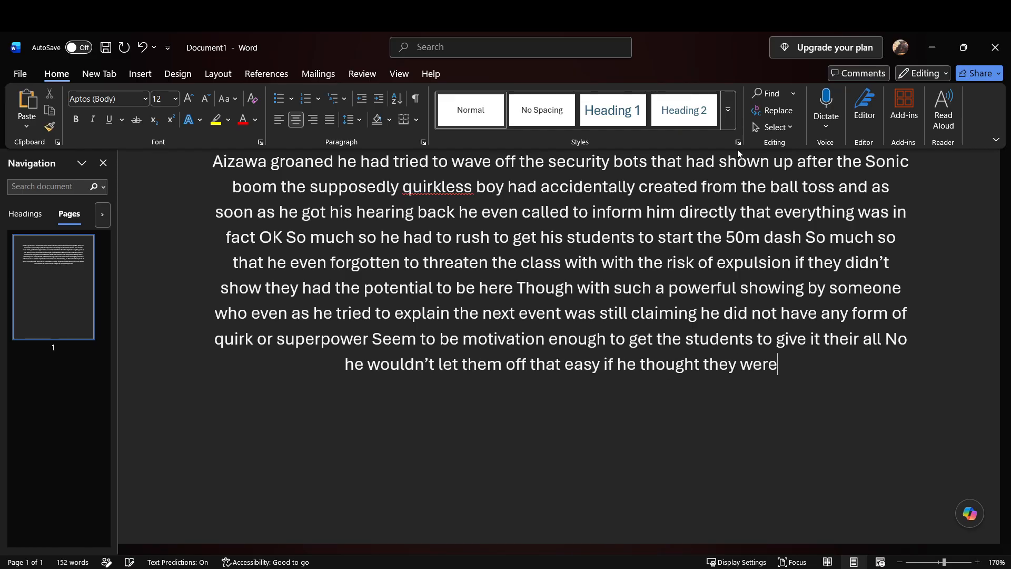
{"action": "type", "text": " a little bit"}
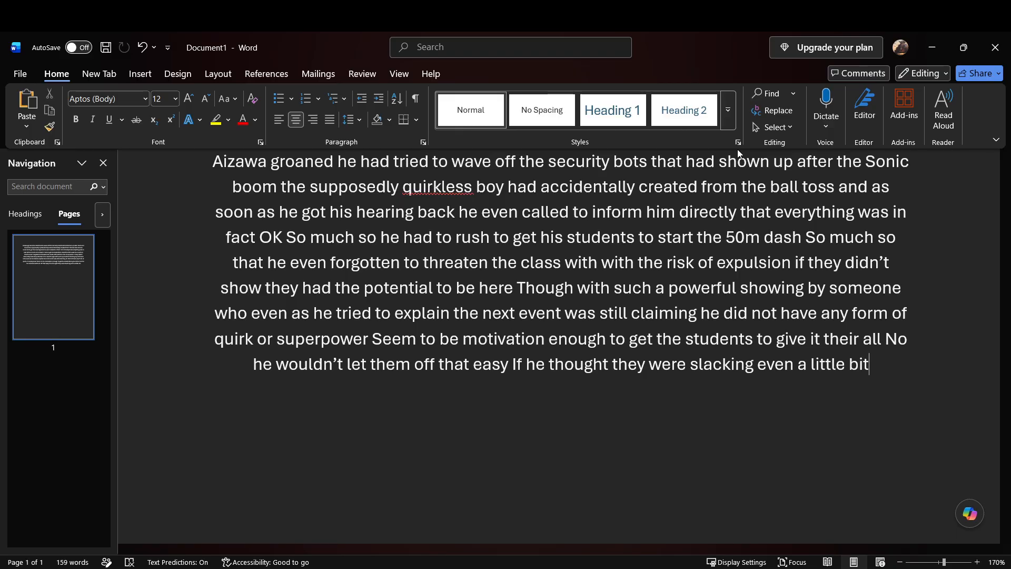
Step: Continue with "he'd remind them that their position here was never guaranteed at least for the first few weeks well"
{"action": "type", "text": "He'd remind them that"}
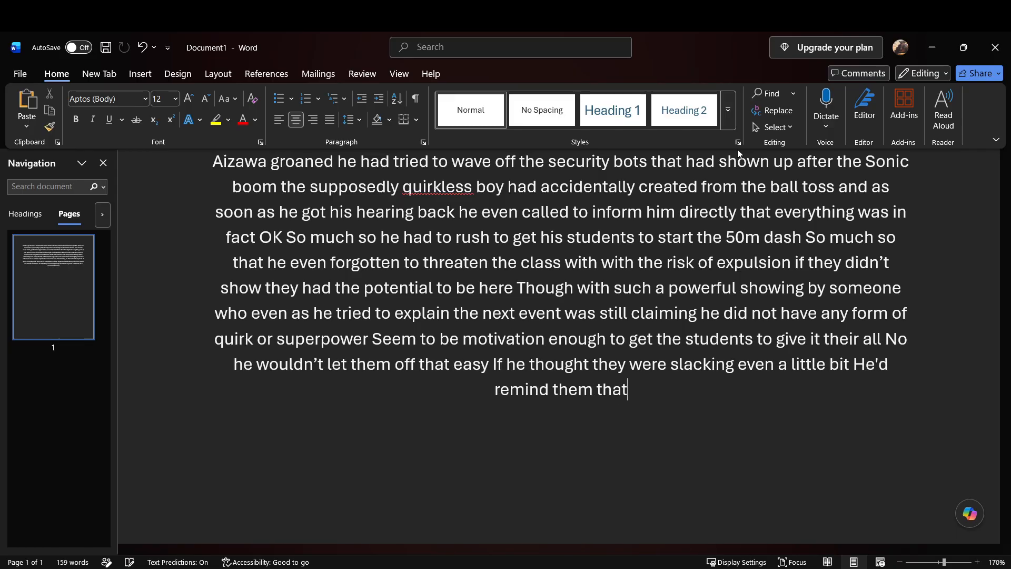
{"action": "key", "text": "ctrl+z"}
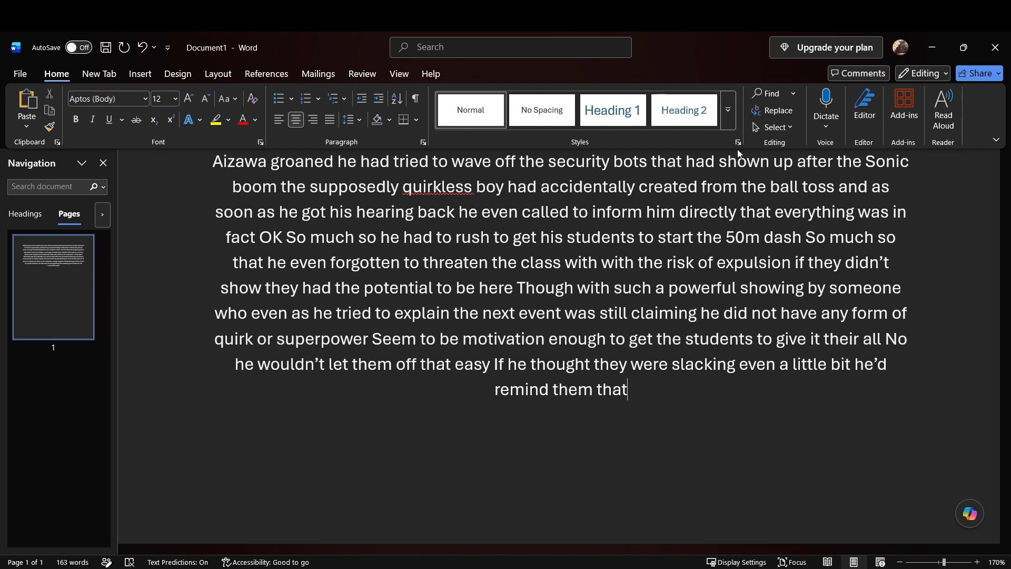
{"action": "type", "text": "Their position here was never guaranteed"}
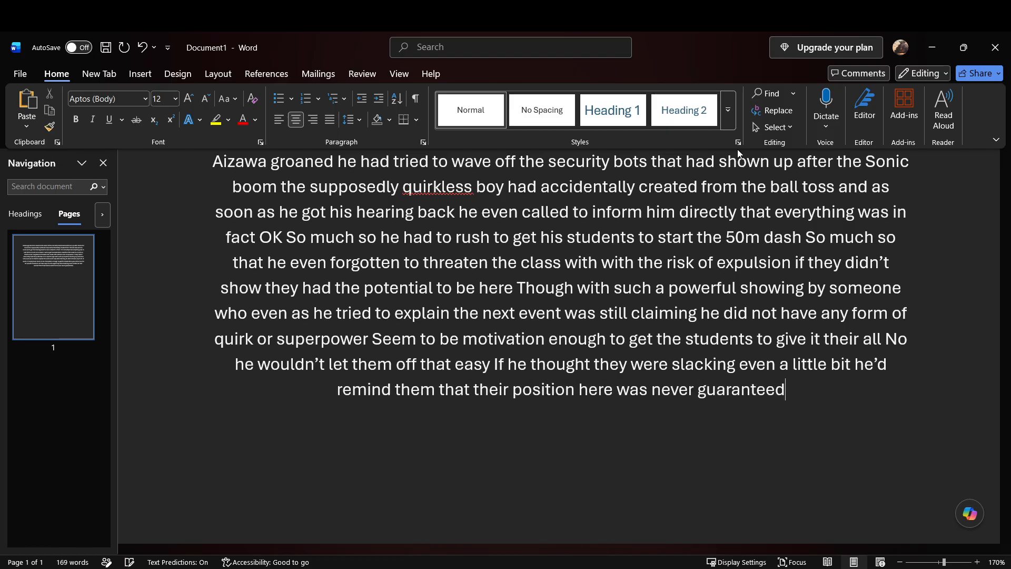
{"action": "type", "text": " at least for the first few weeks"}
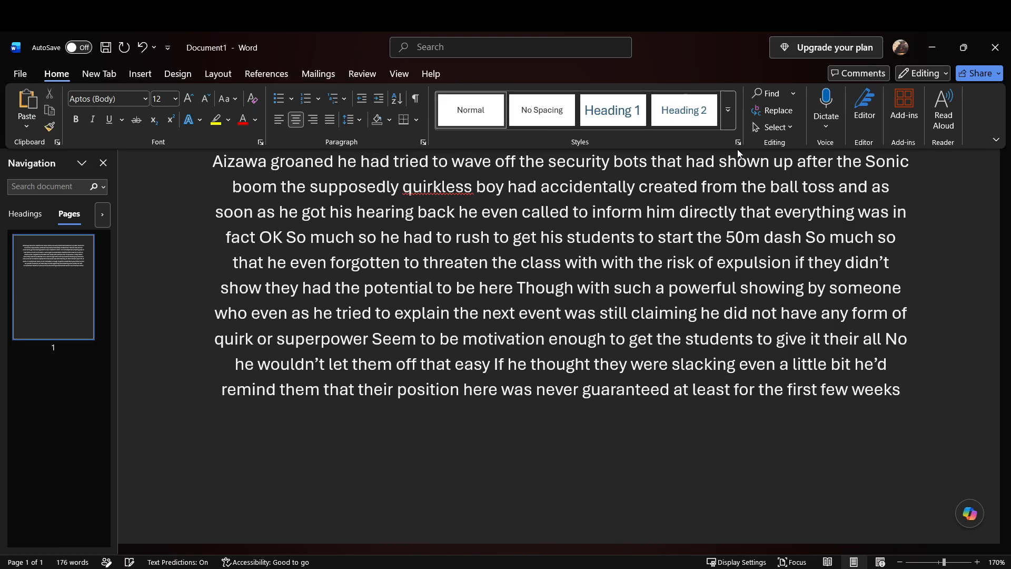
{"action": "type", "text": " well it was rare for him"}
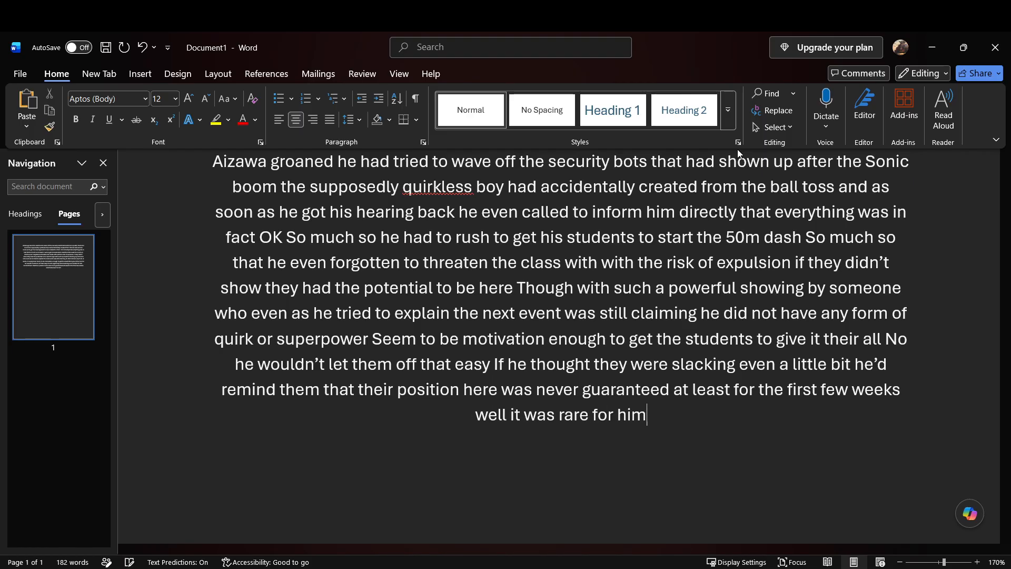
{"action": "type", "text": " to"}
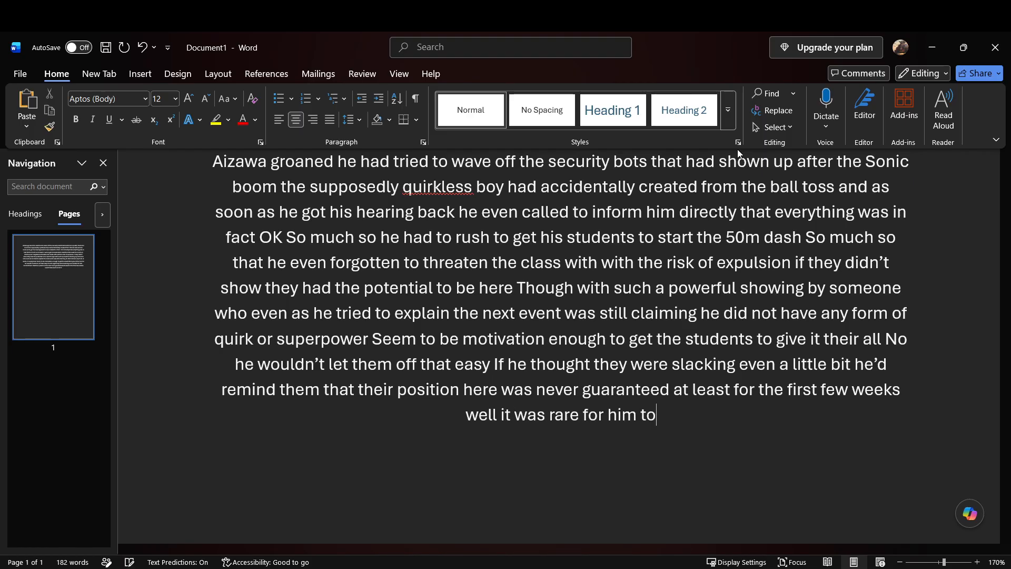
{"action": "type", "text": " expel students after the first few months he'd done it before"}
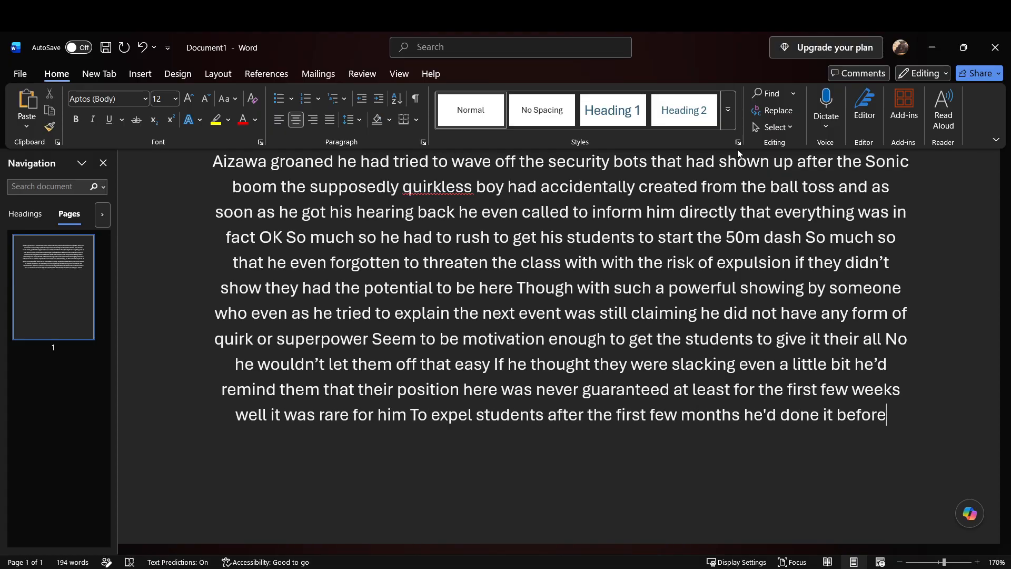
{"action": "type", "text": " though usually"}
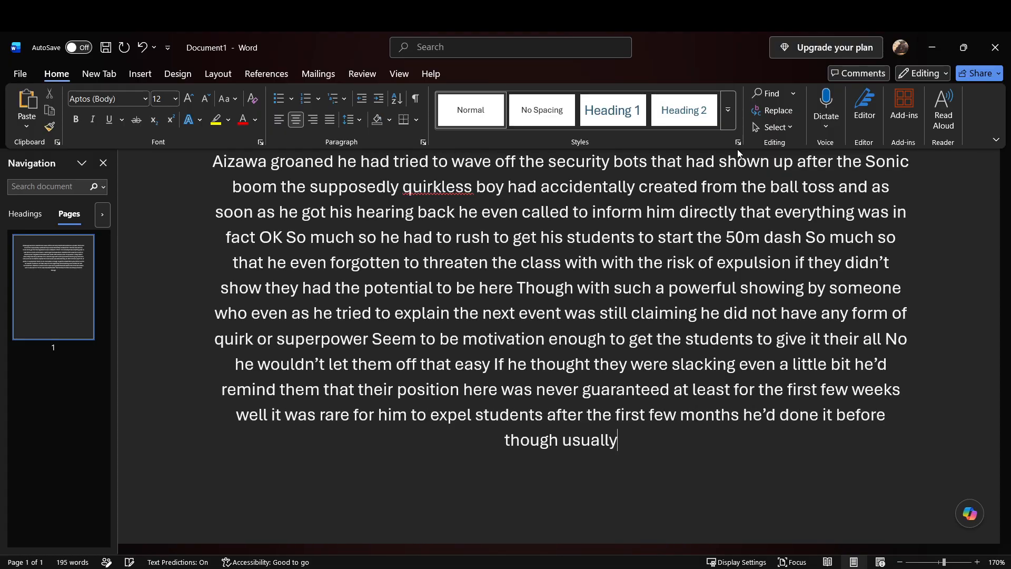
{"action": "type", "text": " only if their behavior was"}
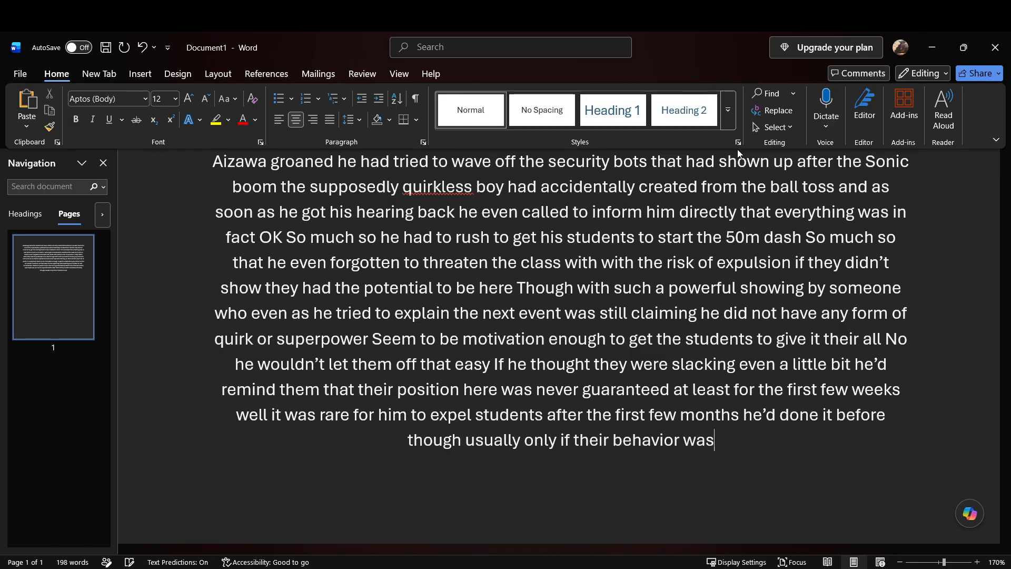
{"action": "type", "text": " particularly unredeemable"}
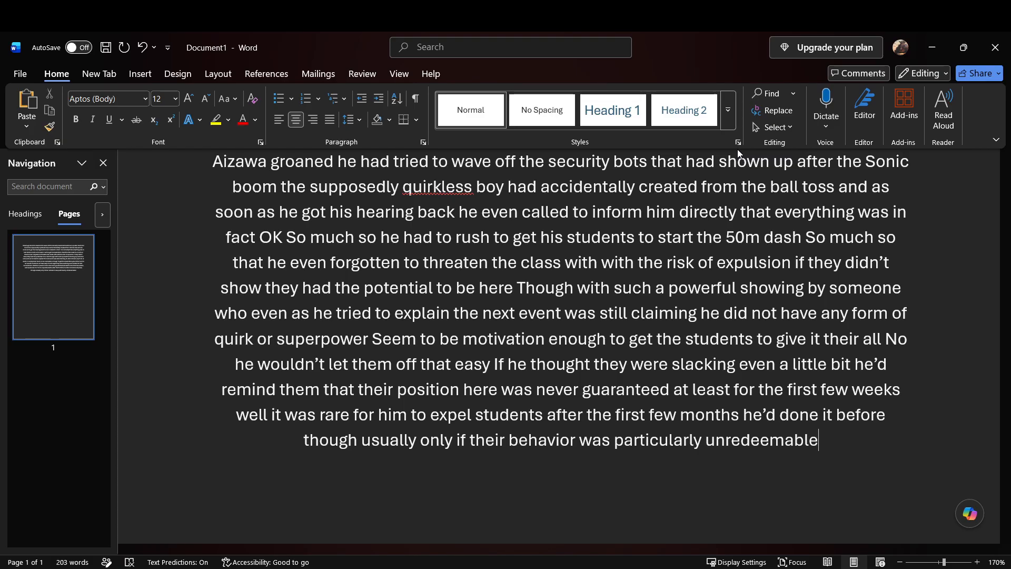
Step: Add "though usually only if their behavior was particularly unredeemable or they showed no sign of improvement whatsoever" after "he'd done it before"
{"action": "type", "text": "behavior was particularly unredeemable Or they showed no sign of"}
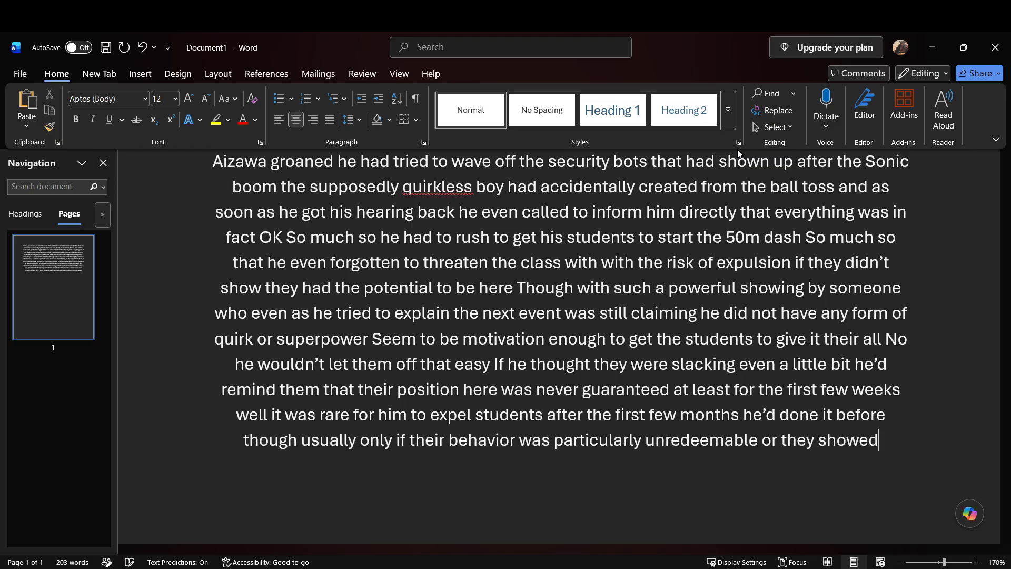
{"action": "type", "text": " improvement whatsoever"}
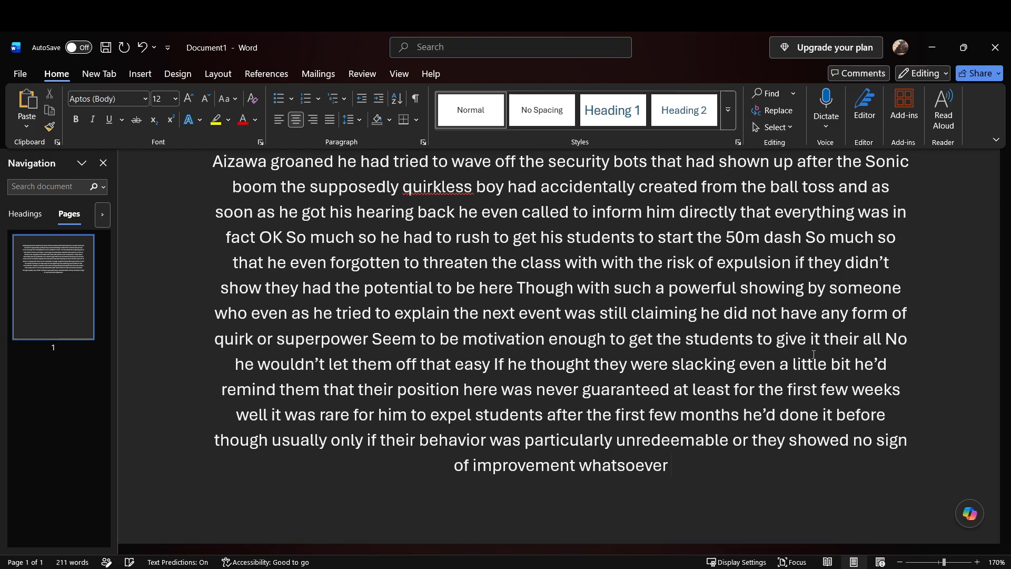
Step: Dictate "Still he could already feel a growing migraine is the 50 meter Dash began" after "improvement whatsoever"
{"action": "scroll", "coordinate": [820, 474], "scroll_direction": "down", "scroll_amount": 3}
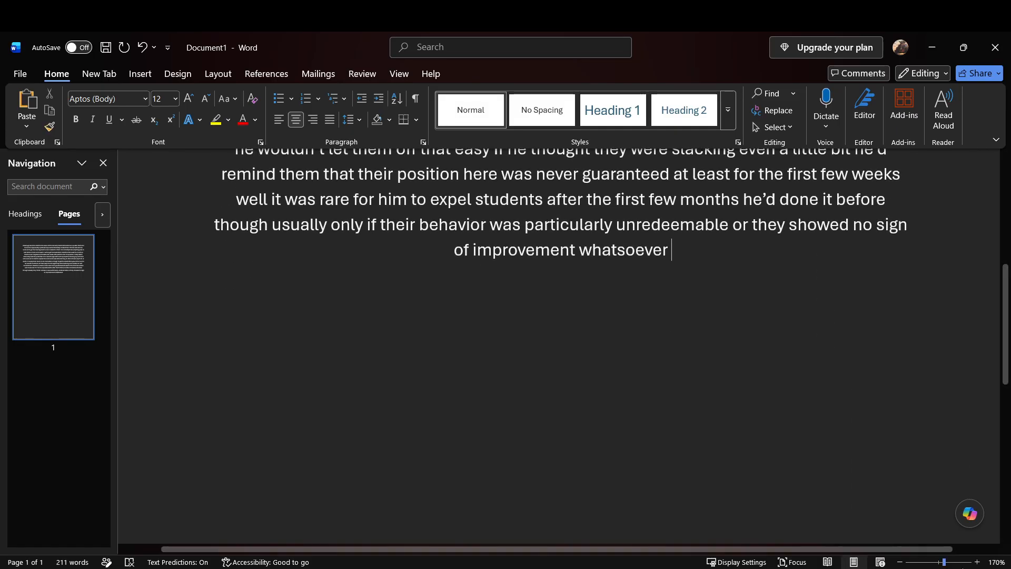
{"action": "left_click", "coordinate": [977, 562]}
{"action": "left_click", "coordinate": [977, 562]}
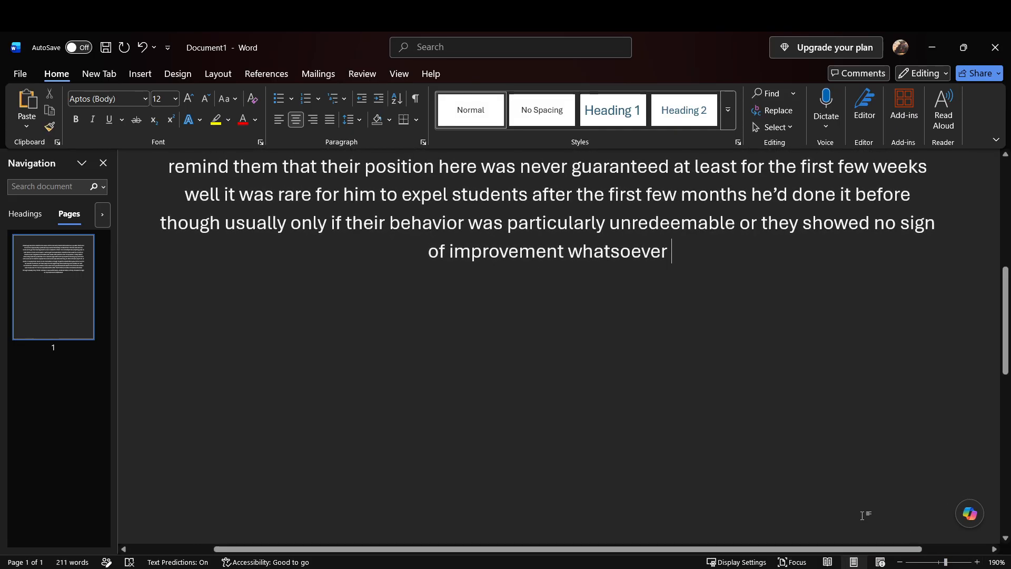
{"action": "scroll", "coordinate": [847, 501], "scroll_direction": "up", "scroll_amount": 2}
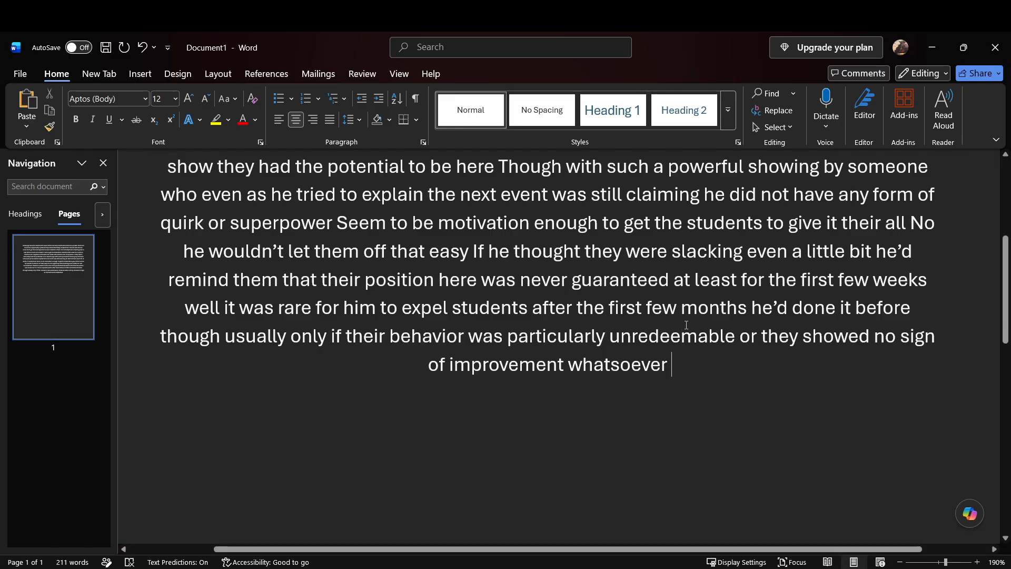
{"action": "scroll", "coordinate": [706, 318], "scroll_direction": "down", "scroll_amount": 5}
{"action": "scroll", "coordinate": [706, 318], "scroll_direction": "up", "scroll_amount": 5}
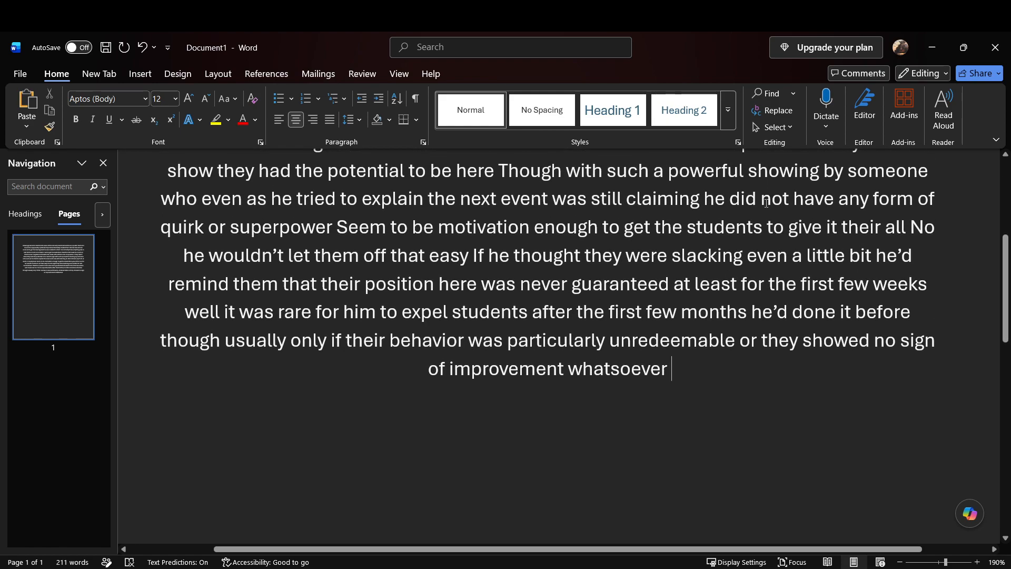
{"action": "type", "text": "soever Still he could already feel"}
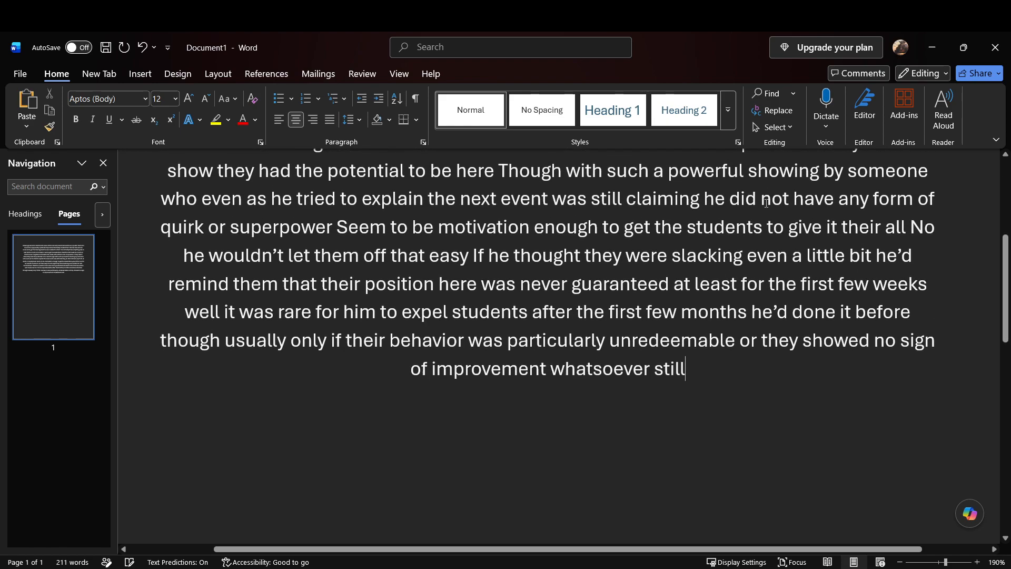
{"action": "type", "text": " a growing migraine"}
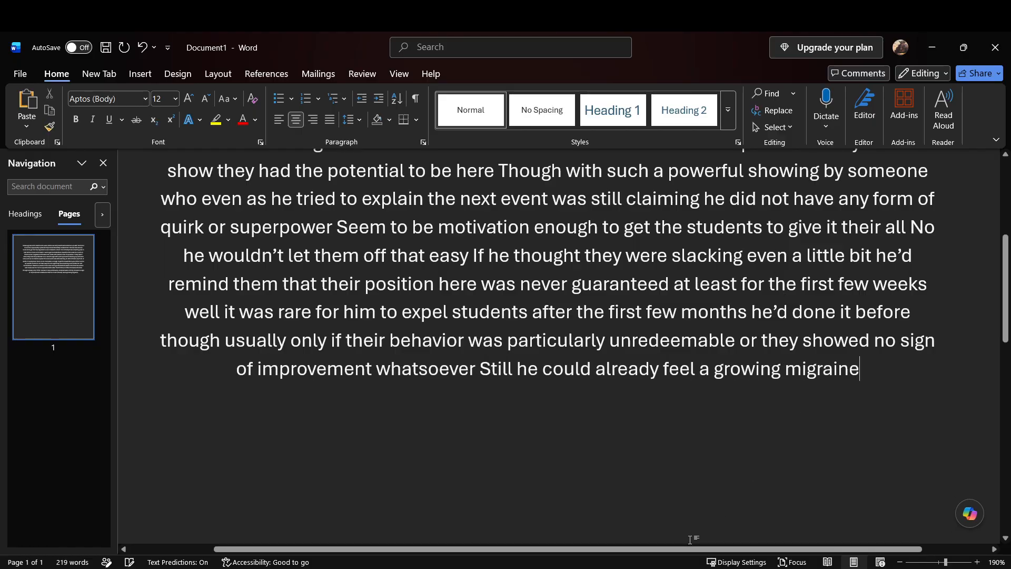
{"action": "type", "text": " is the fifty meter dash began"}
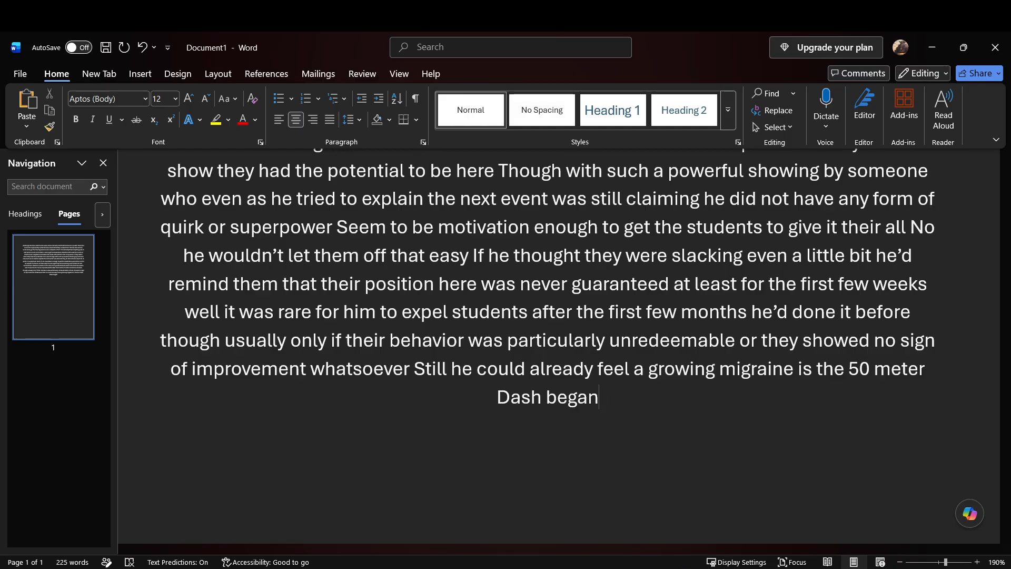
{"action": "key", "text": "alt+Tab"}
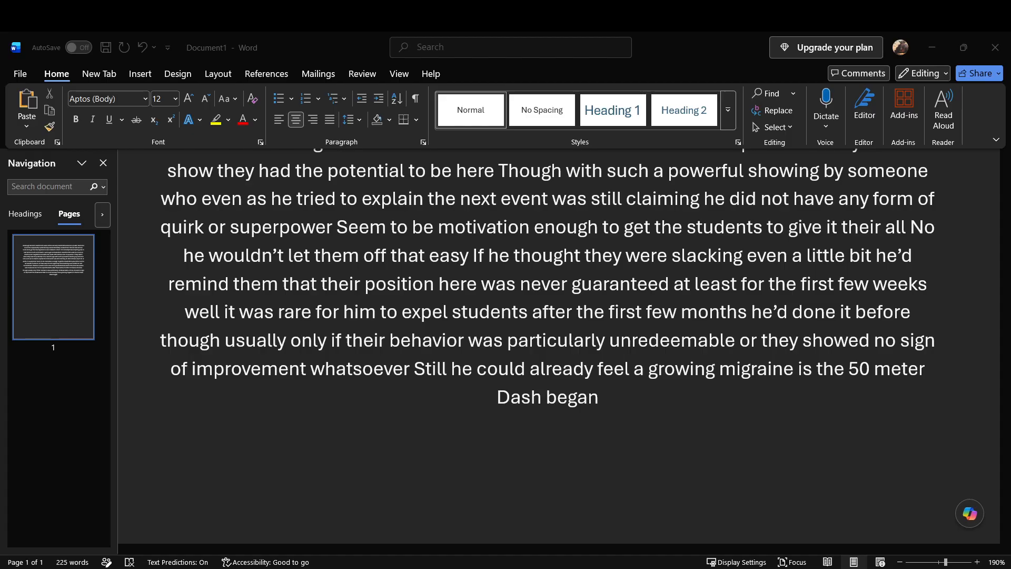
{"action": "left_click", "coordinate": [932, 48]}
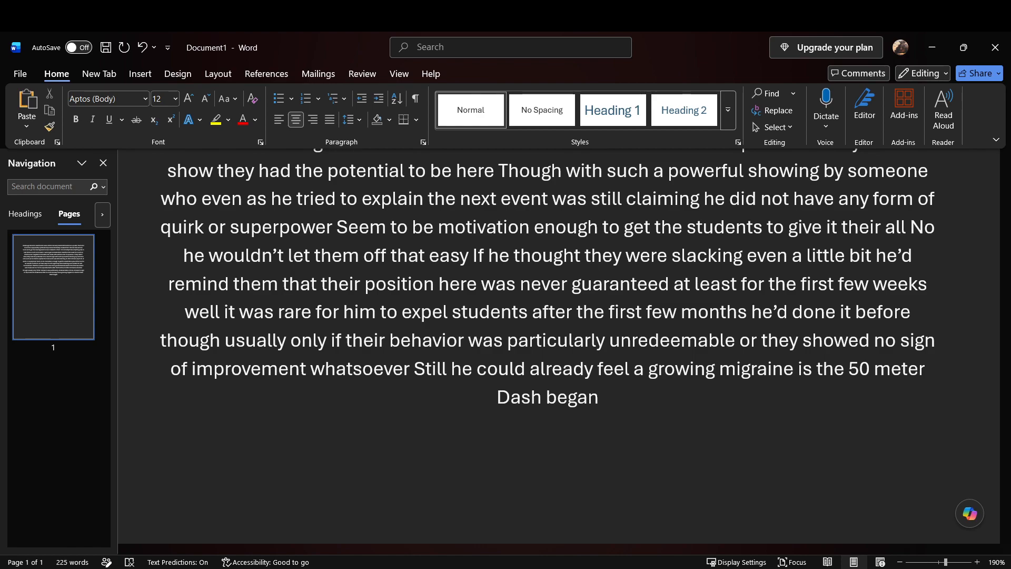
Step: Continue the passage with "Most went about as he expected And after all one of the kids was the younger brother of a former classmate of his"
{"action": "type", "text": "most went about as he expected"}
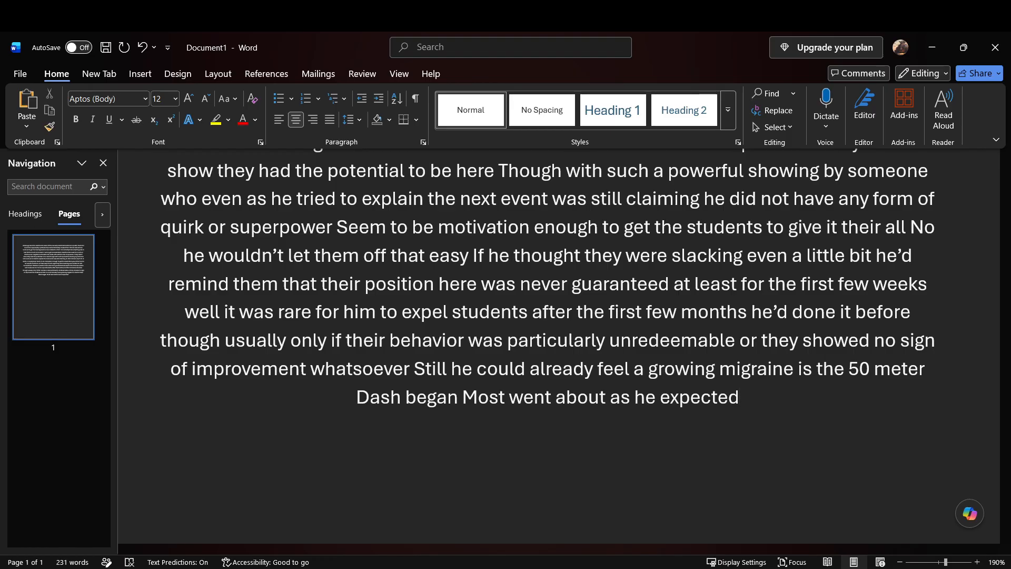
{"action": "type", "text": "and after all"}
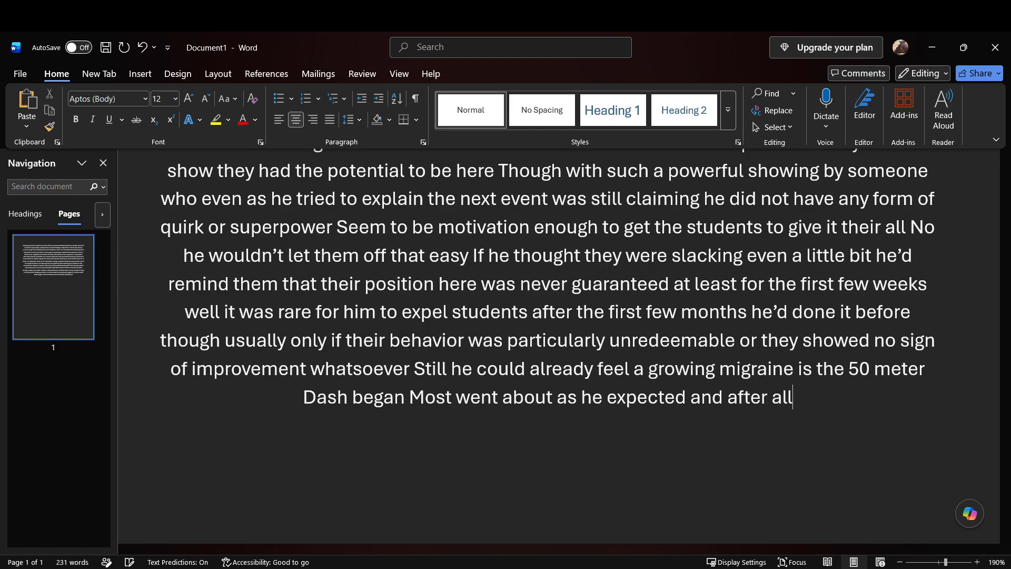
{"action": "type", "text": " one of the kids was"}
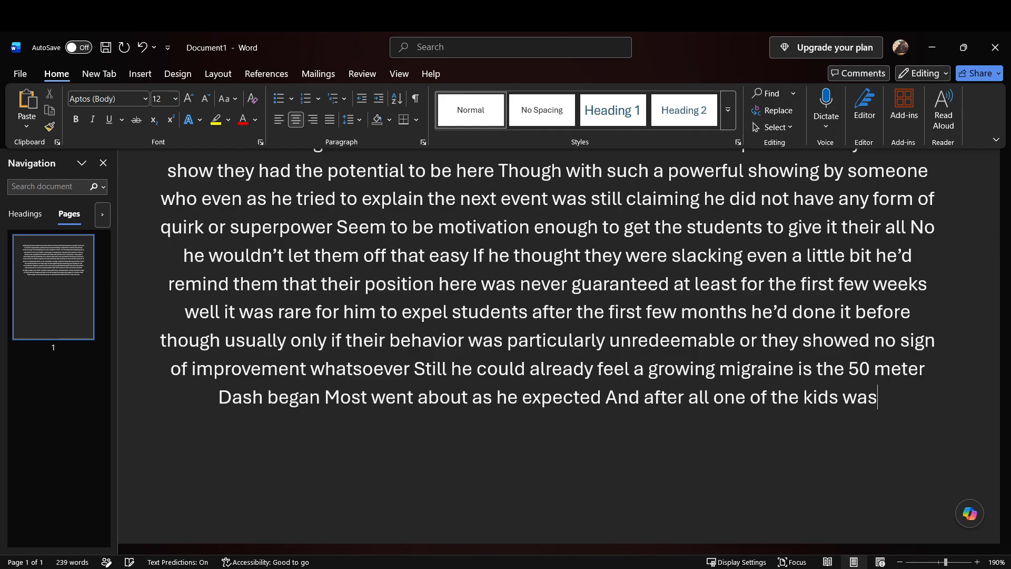
{"action": "type", "text": " the younger brother"}
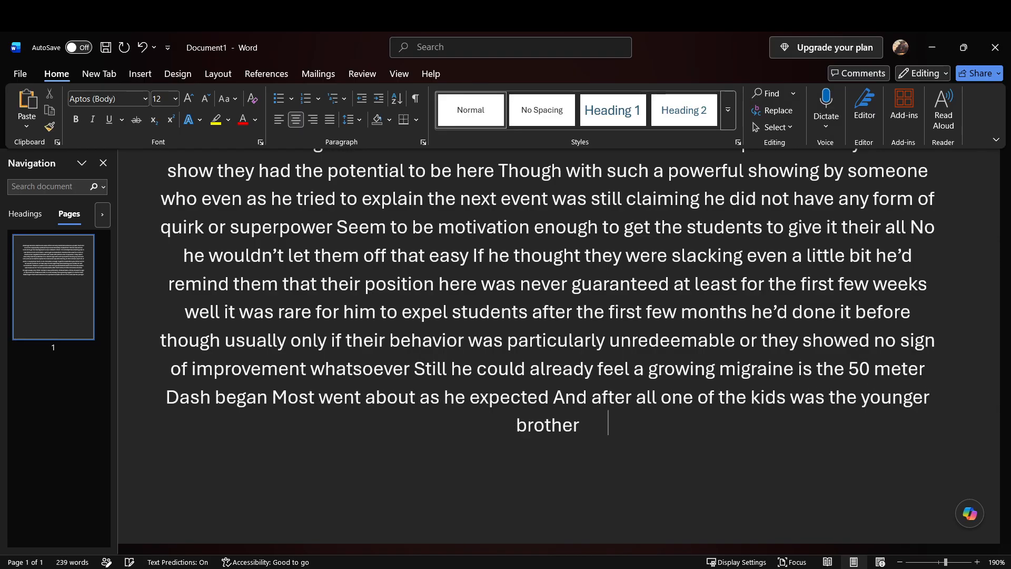
{"action": "type", "text": " of a former class"}
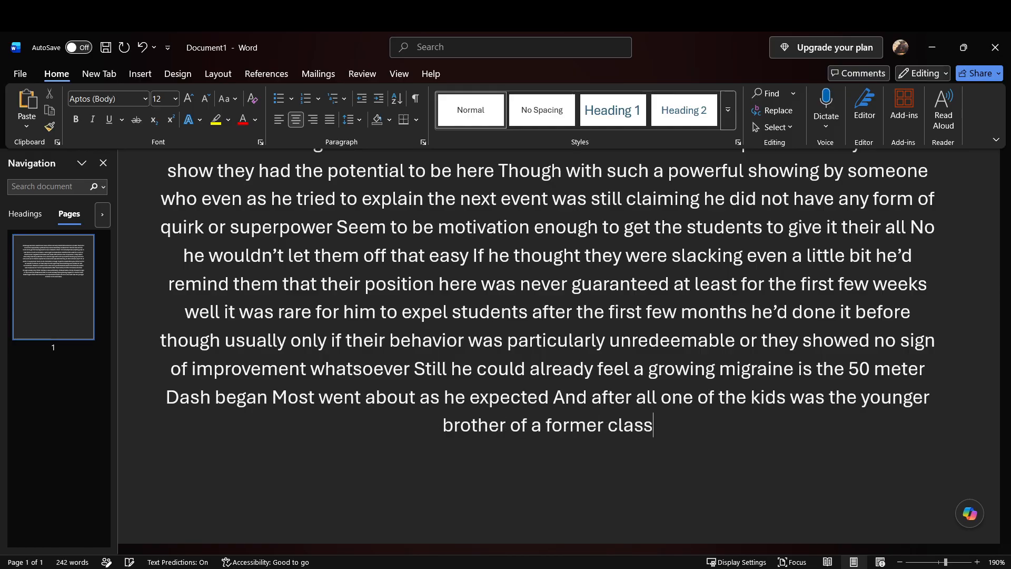
{"action": "type", "text": "mate of his"}
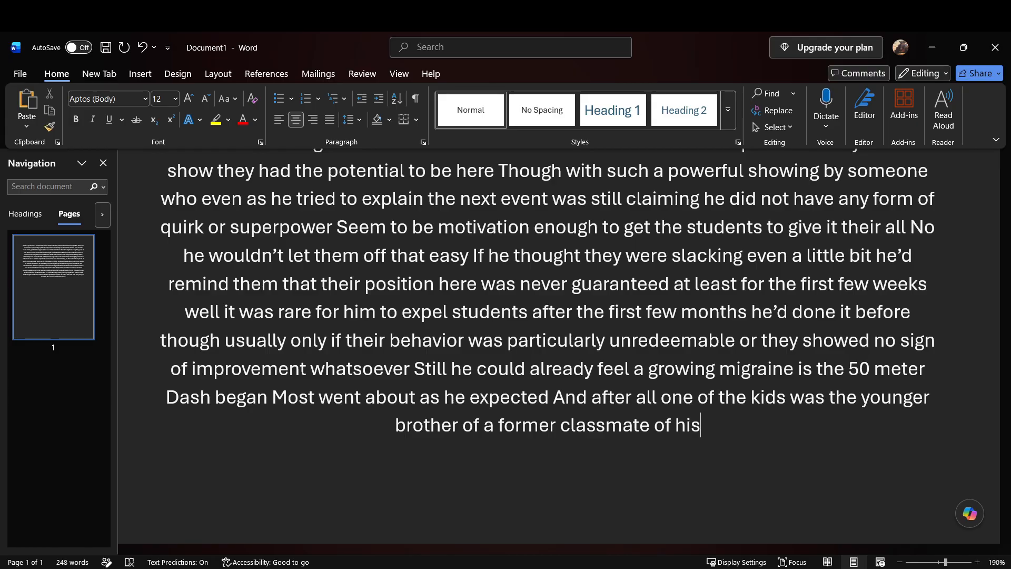
{"action": "type", "text": " And had no doubt inherited the family"}
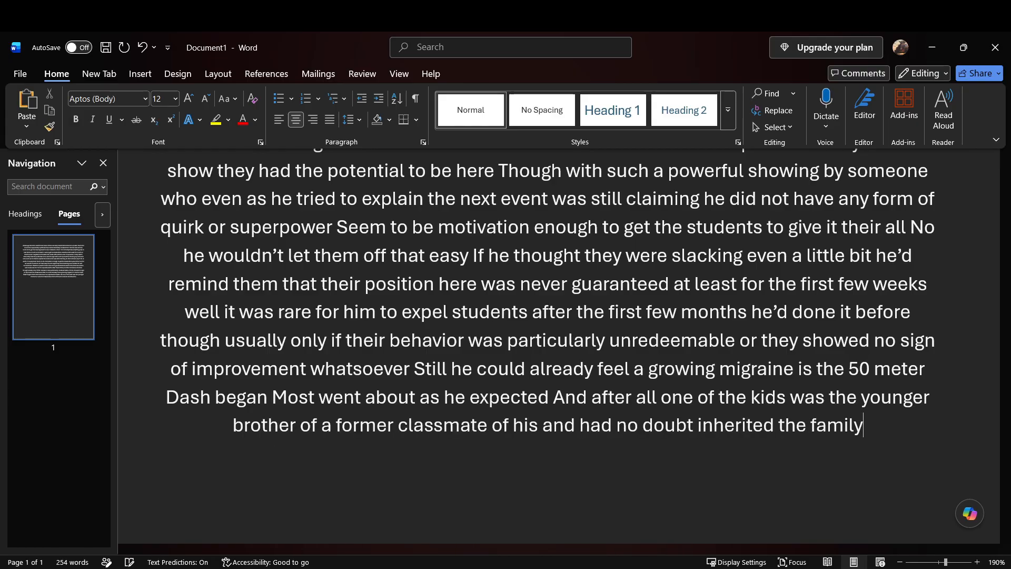
{"action": "type", "text": "'s superspeed quirk"}
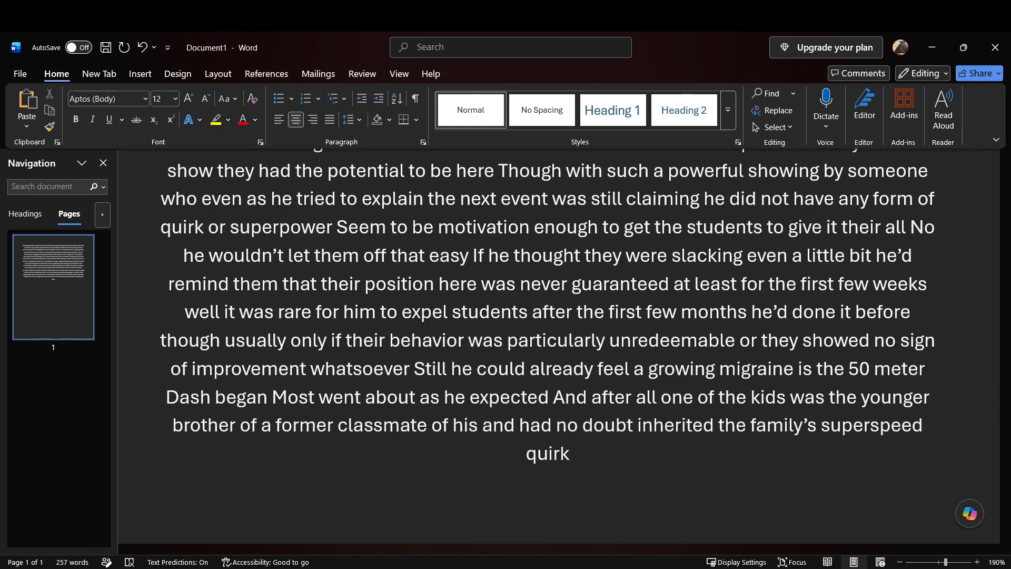
{"action": "type", "text": " if you were surprising like"}
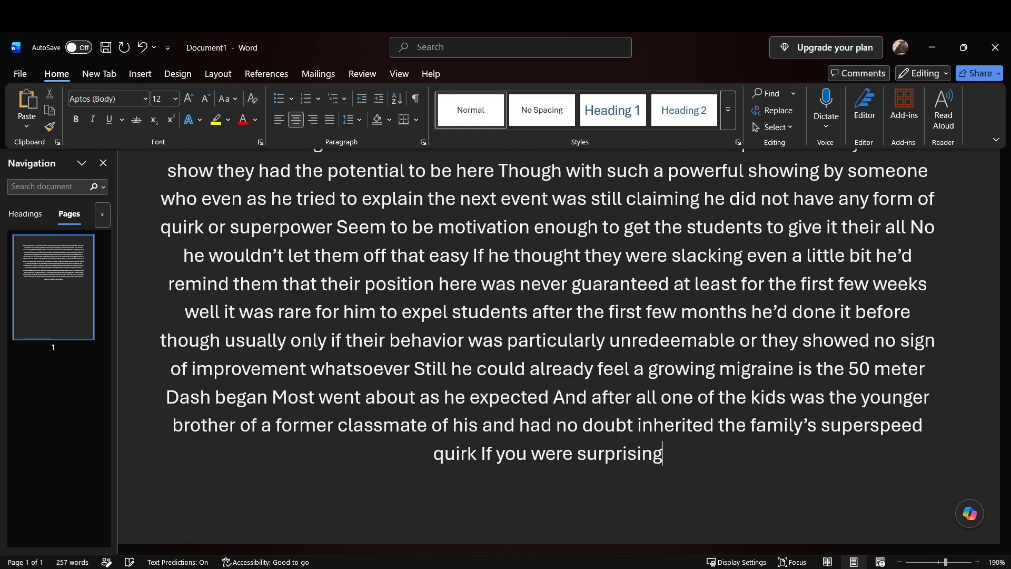
{"action": "type", "text": " the Invisible Girl"}
{"action": "type", "text": " was surprisingly"}
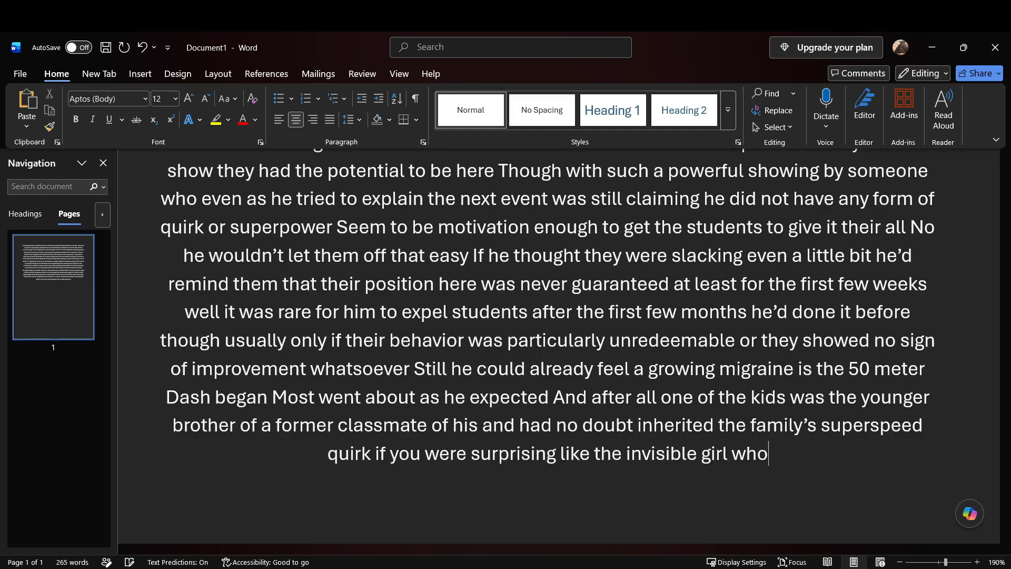
{"action": "type", "text": " spry and fast"}
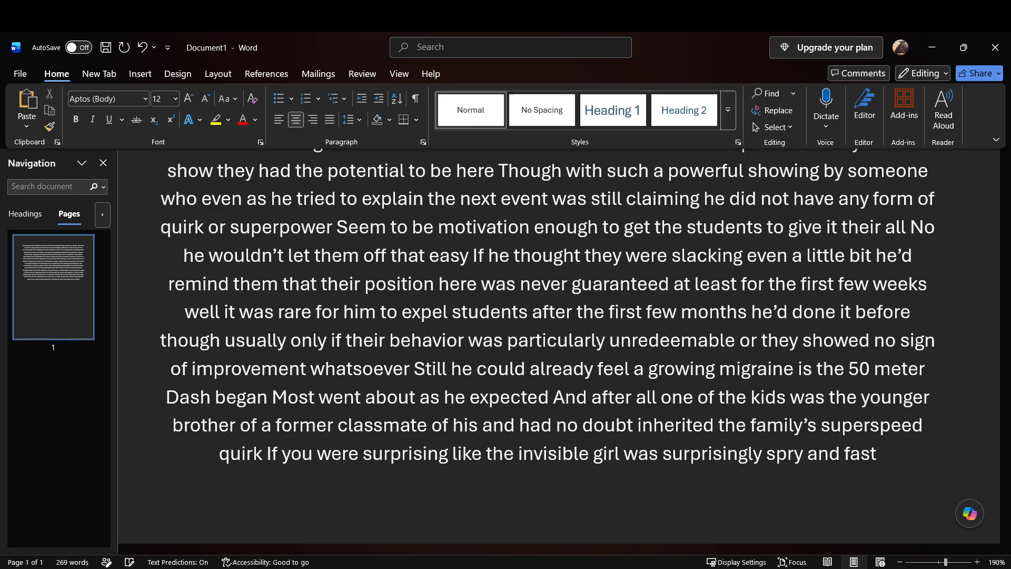
{"action": "type", "text": " despite having"}
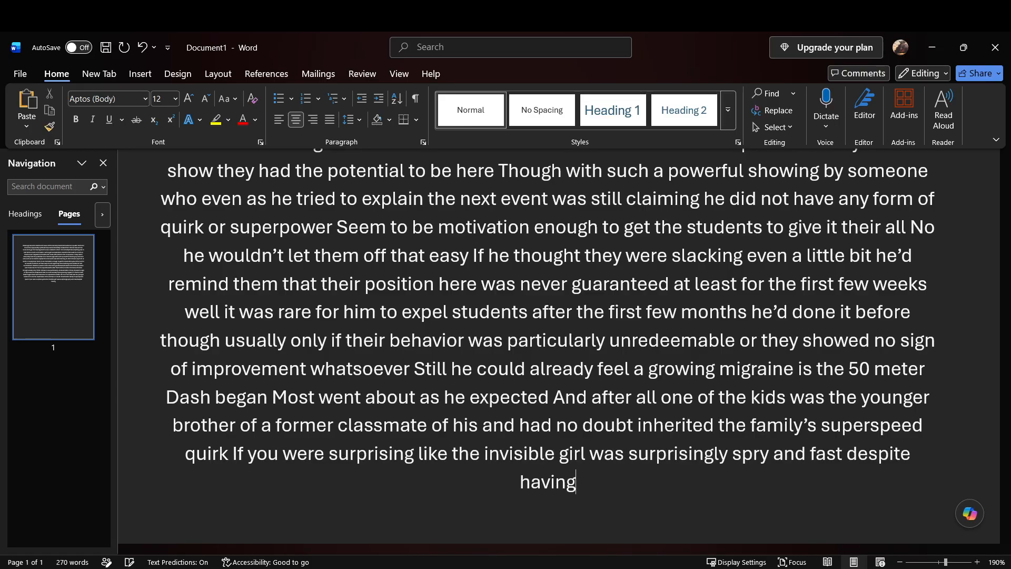
{"action": "type", "text": " no sign of"}
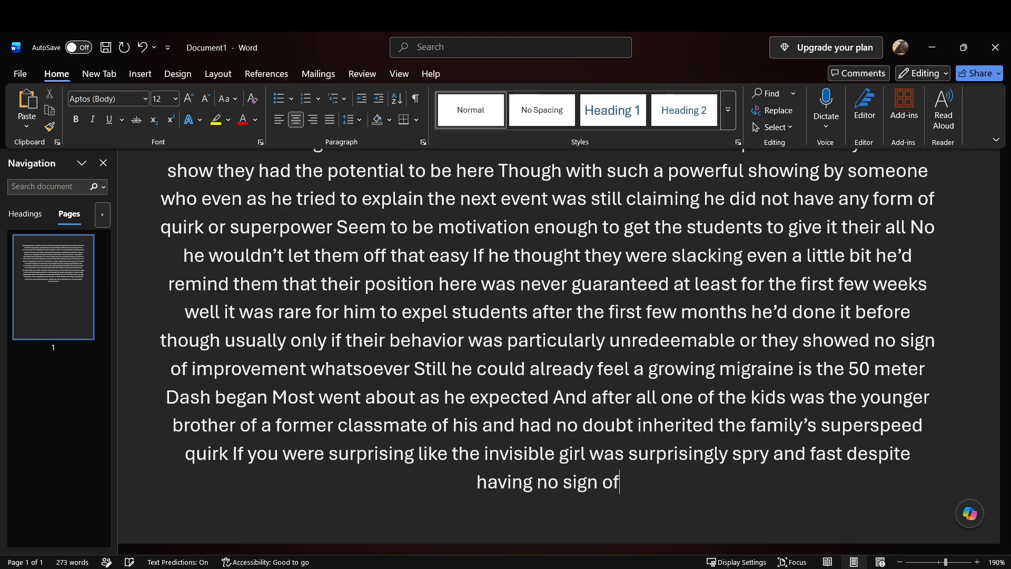
{"action": "type", "text": " any form of enhancement from her ability everything went according to"}
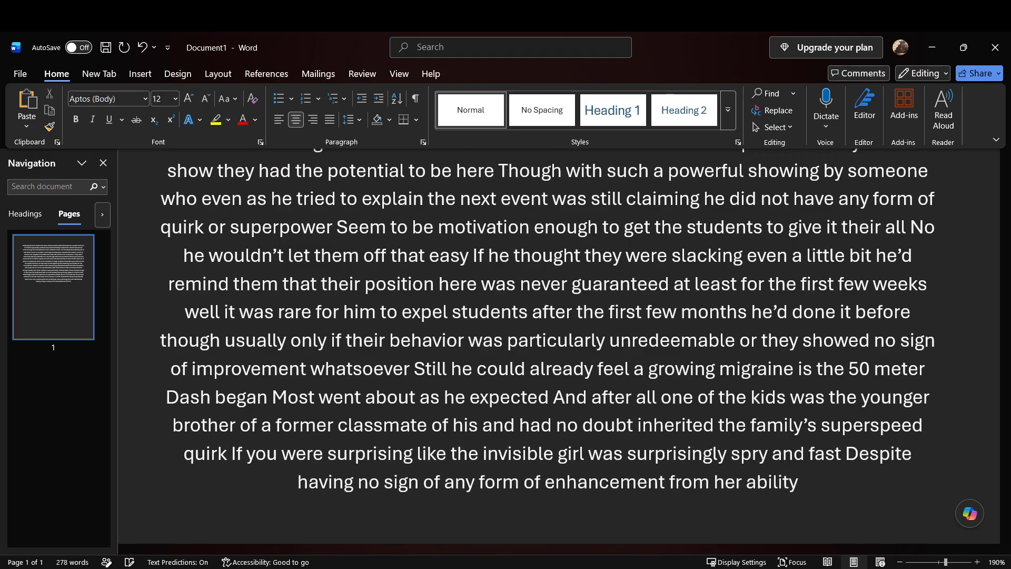
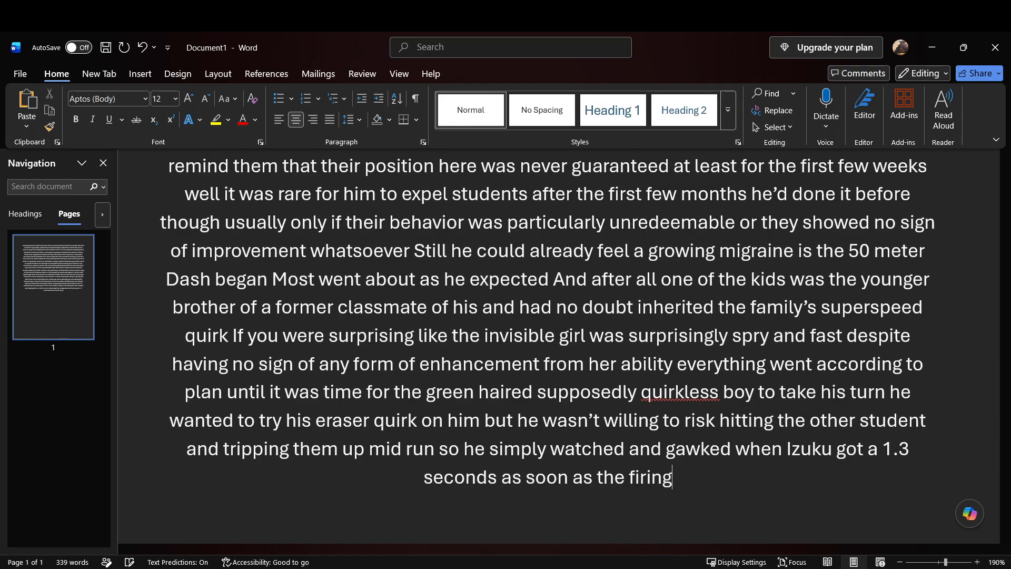
Step: Continue the passage with "pistol Fired the boy simply flickered before appearing on the other end of the field"
{"action": "key", "text": "BackSpace"}
{"action": "key", "text": "BackSpace"}
{"action": "key", "text": "BackSpace"}
{"action": "key", "text": "BackSpace"}
{"action": "key", "text": "BackSpace"}
{"action": "key", "text": "BackSpace"}
{"action": "key", "text": "BackSpace"}
{"action": "key", "text": "BackSpace"}
{"action": "key", "text": "BackSpace"}
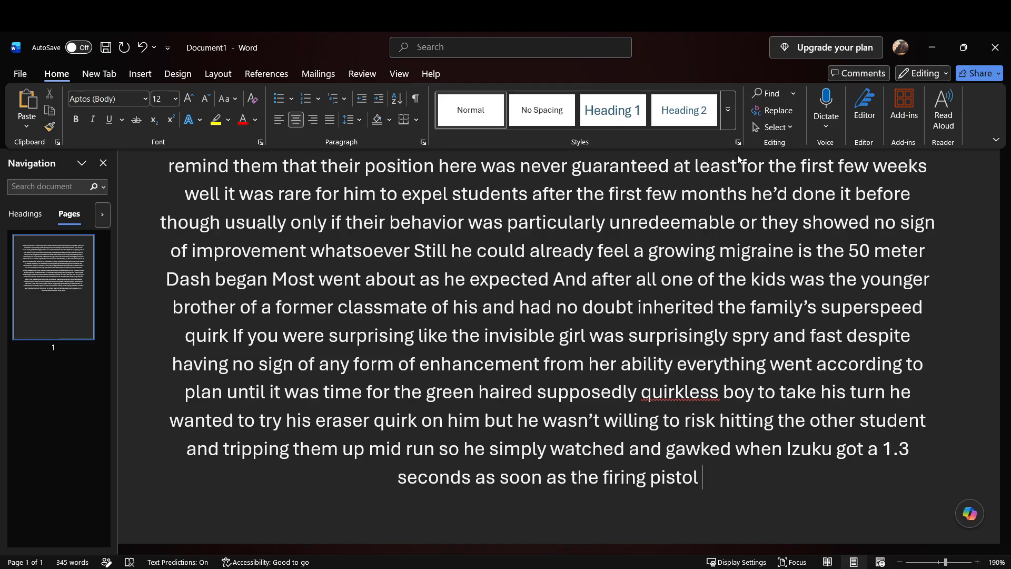
{"action": "type", "text": "fired the"}
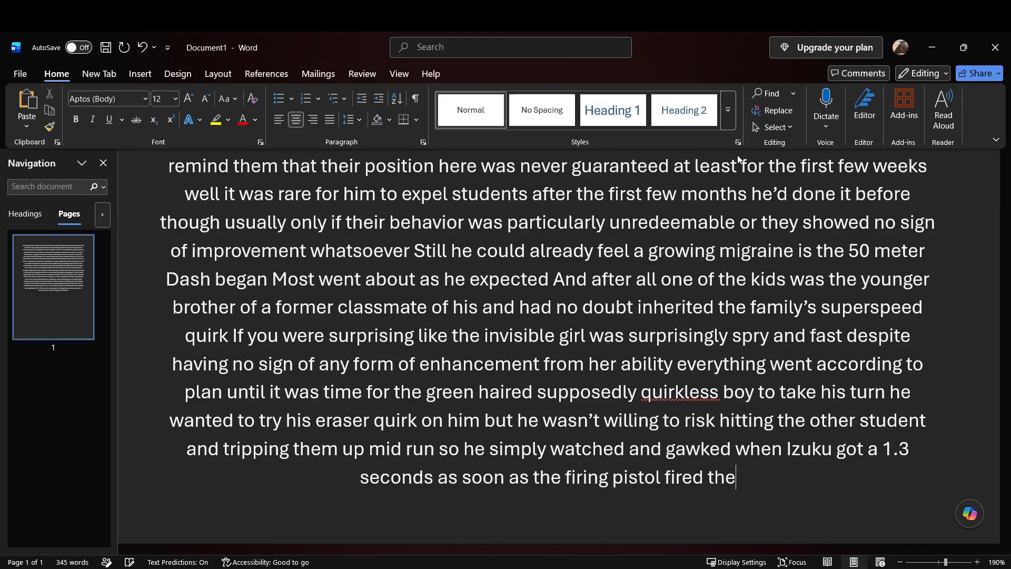
{"action": "type", "text": " boy simply flickered before appearing"}
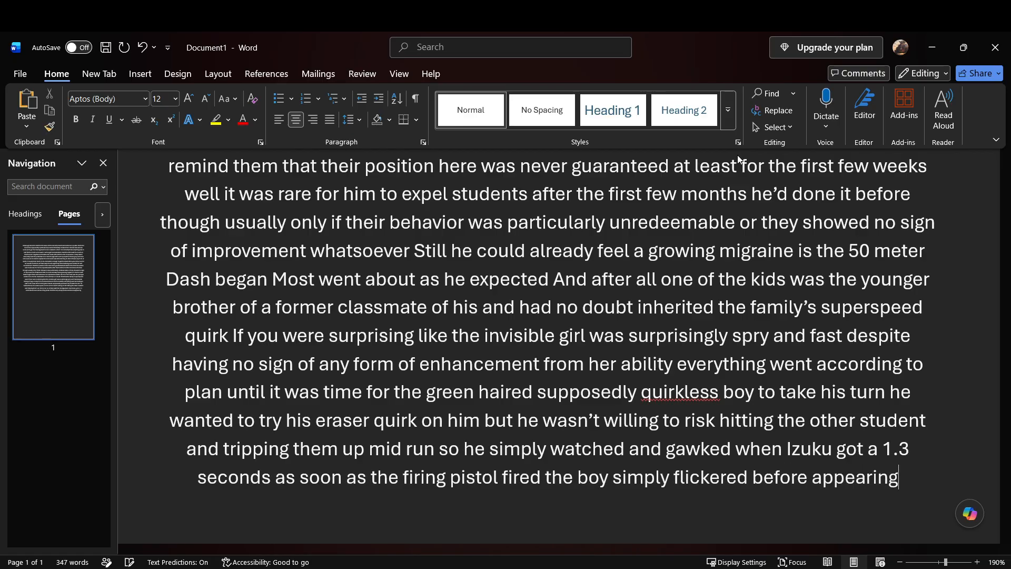
{"action": "type", "text": " on the other end of the field"}
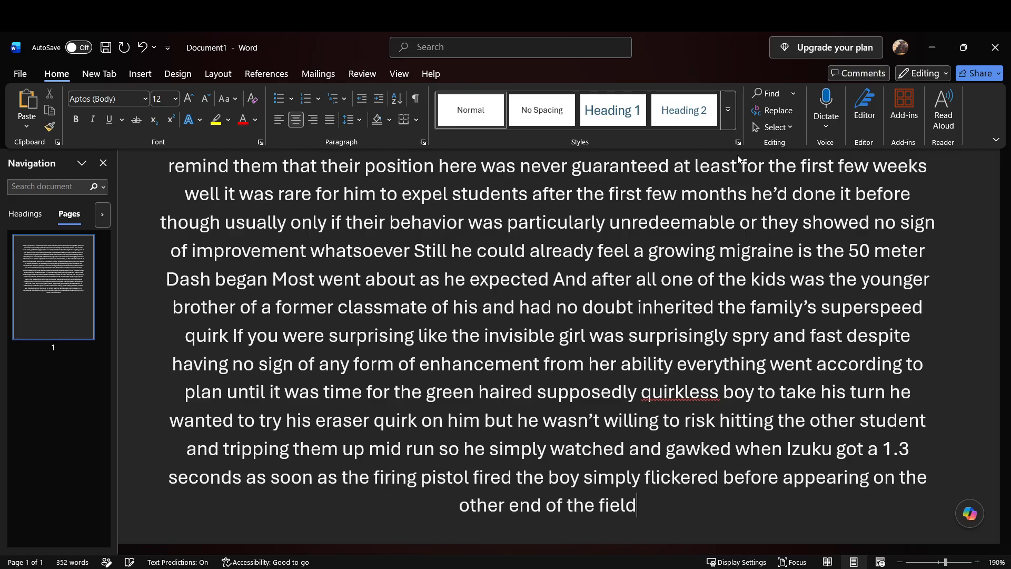
{"action": "type", "text": " he was likely faster"}
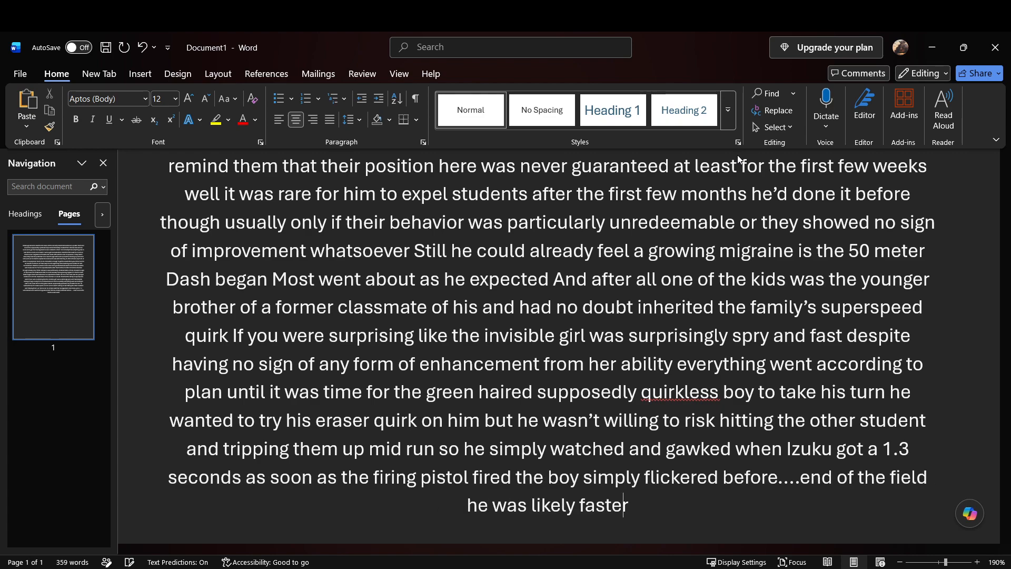
{"action": "type", "text": " but the machine simply didn't"}
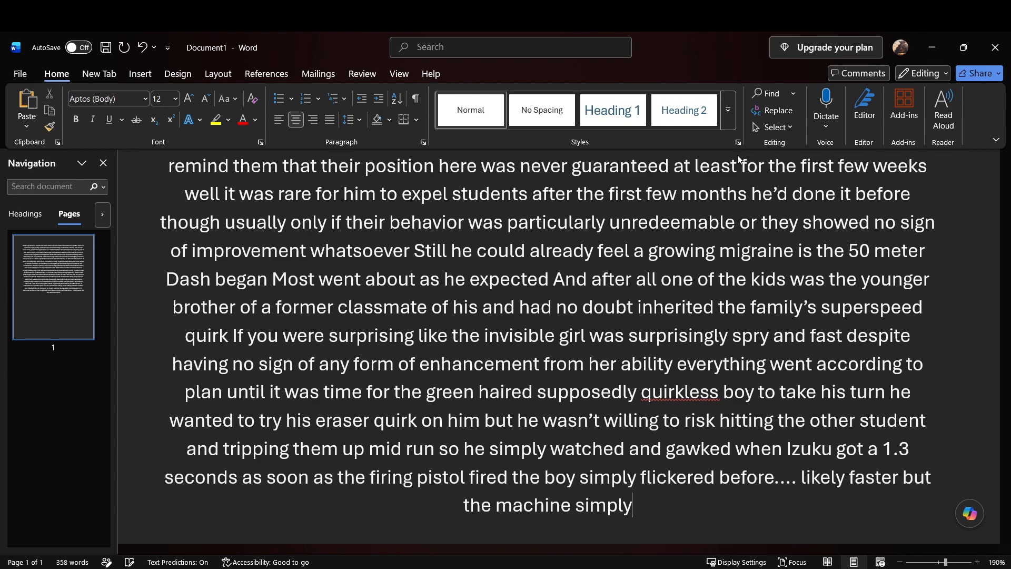
{"action": "type", "text": " realize he had crossed the line"}
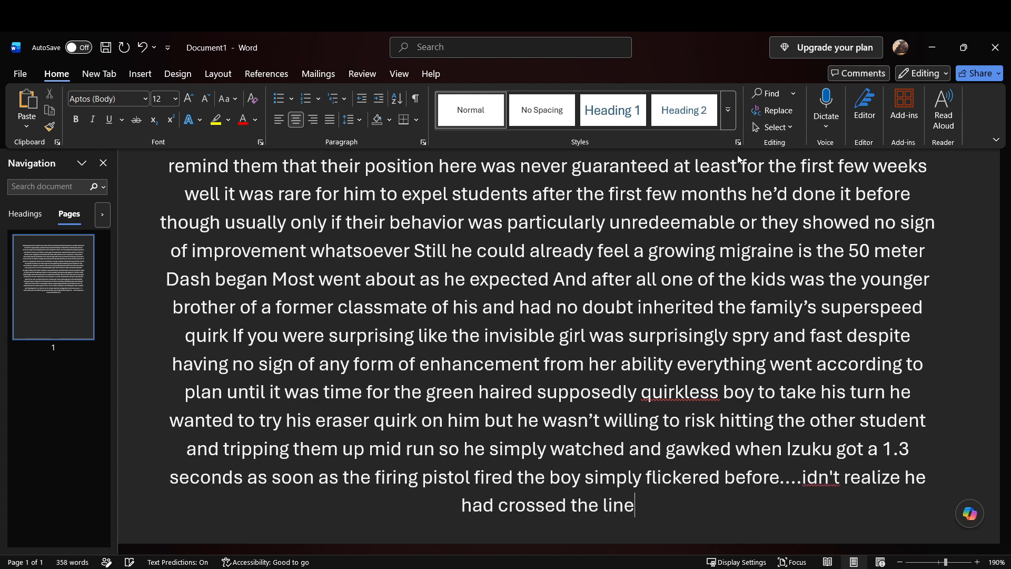
{"action": "type", "text": " until it had"}
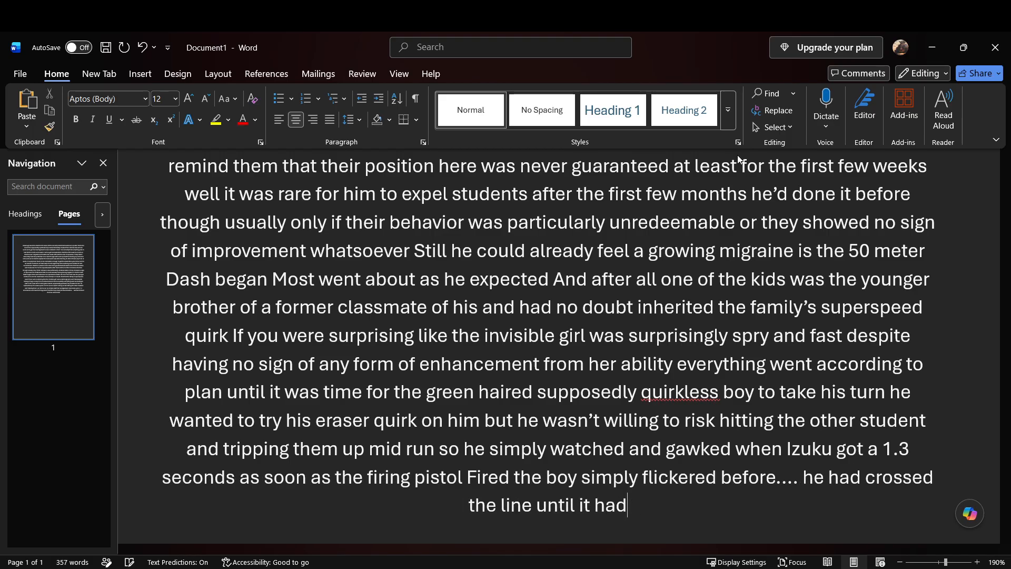
{"action": "type", "text": " relocated him on the other side o"}
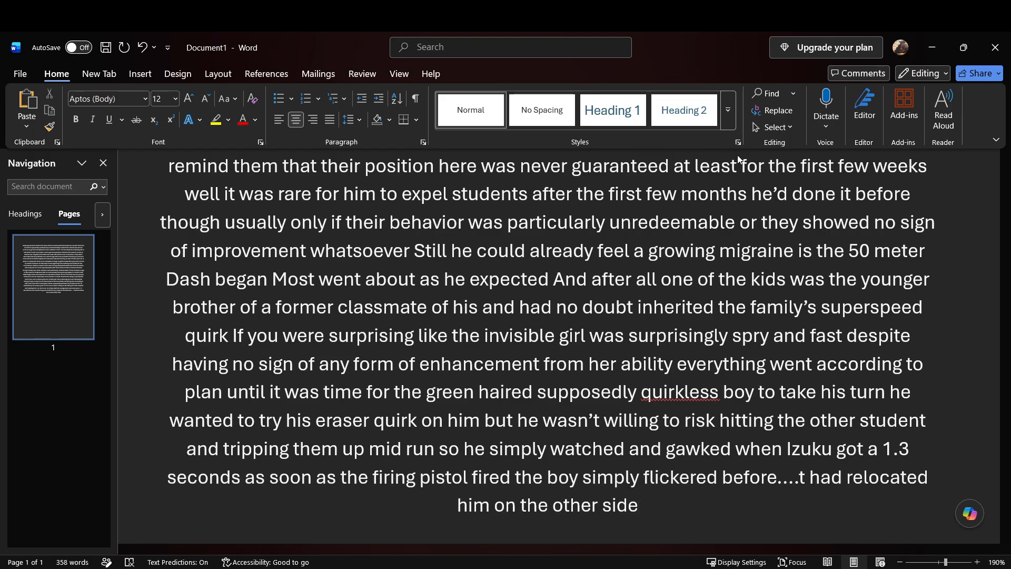
Step: Add "he was likely faster but the machine simply didn't realize he had crossed the line until it had relocated him on the other side"
{"action": "key", "text": "BackSpace"}
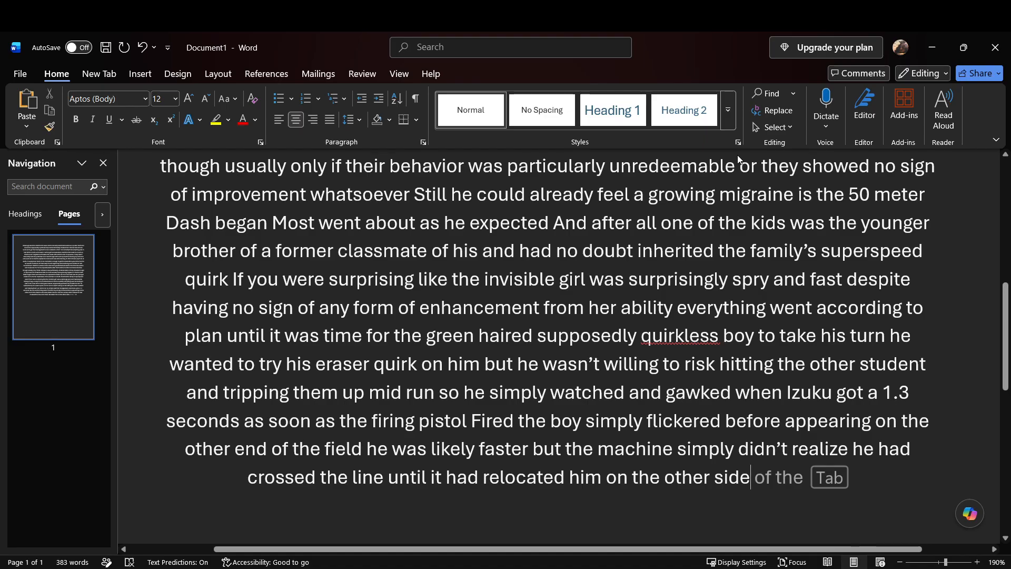
{"action": "type", "text": "It had"}
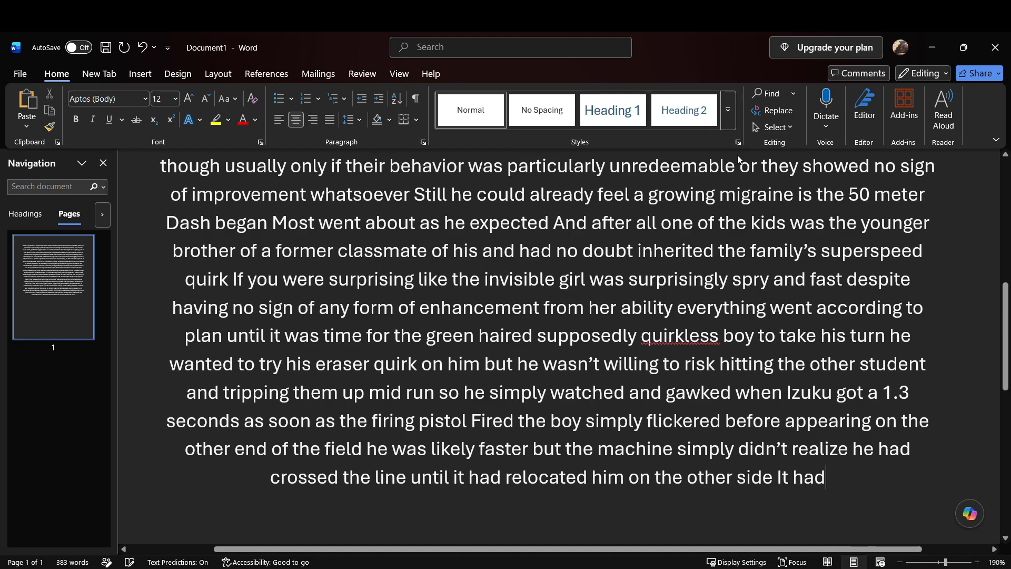
{"action": "key", "text": "BackSpace"}
{"action": "key", "text": "BackSpace"}
{"action": "key", "text": "BackSpace"}
{"action": "key", "text": "BackSpace"}
{"action": "key", "text": "BackSpace"}
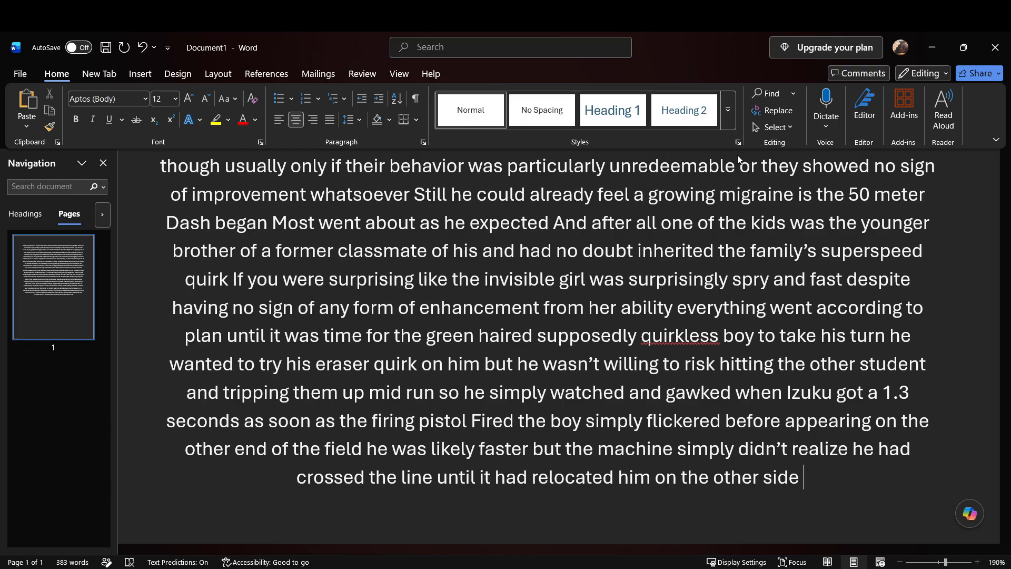
Step: Continue after "on the other side" with "And registered that as his allotted time levitation Some sort of force manipulation teleportation"
{"action": "type", "text": "And registered that as"}
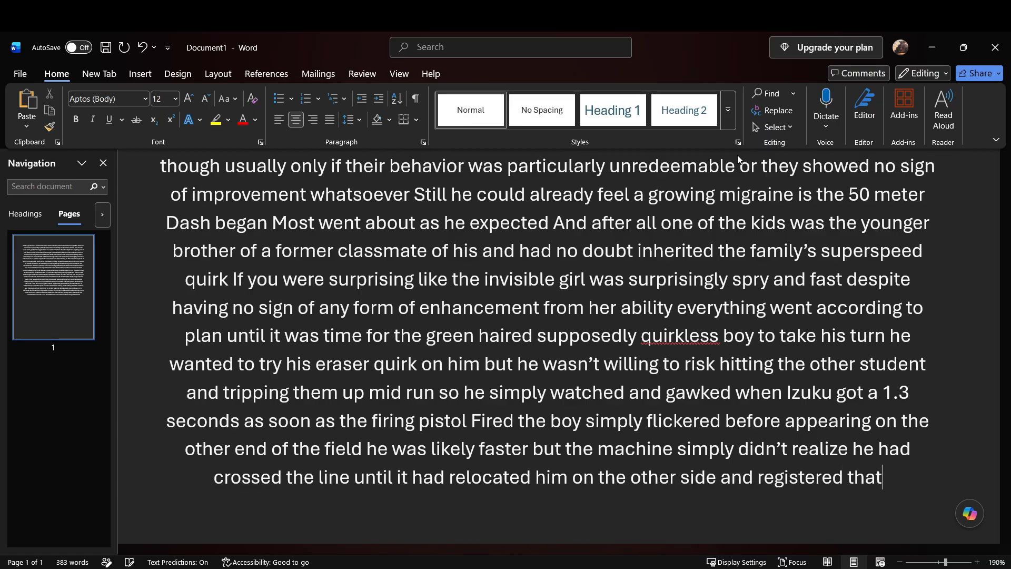
{"action": "type", "text": " his allotted time"}
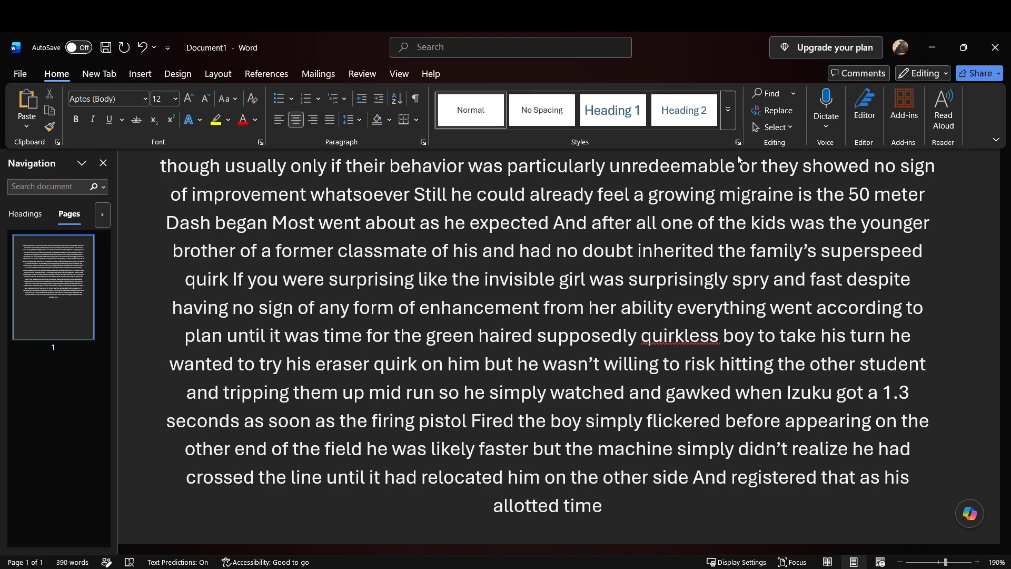
{"action": "type", "text": "levitation"}
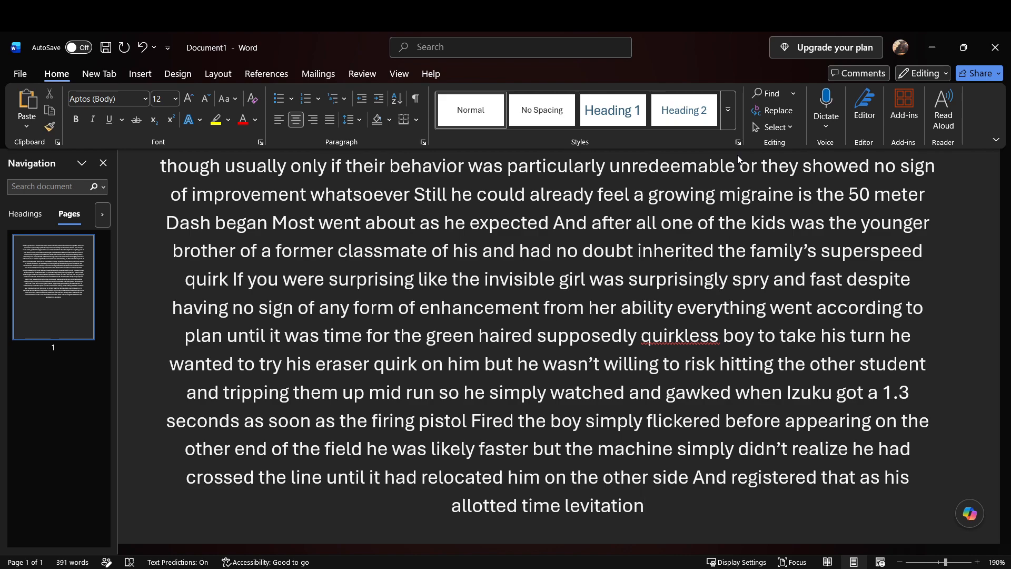
{"action": "type", "text": "some"}
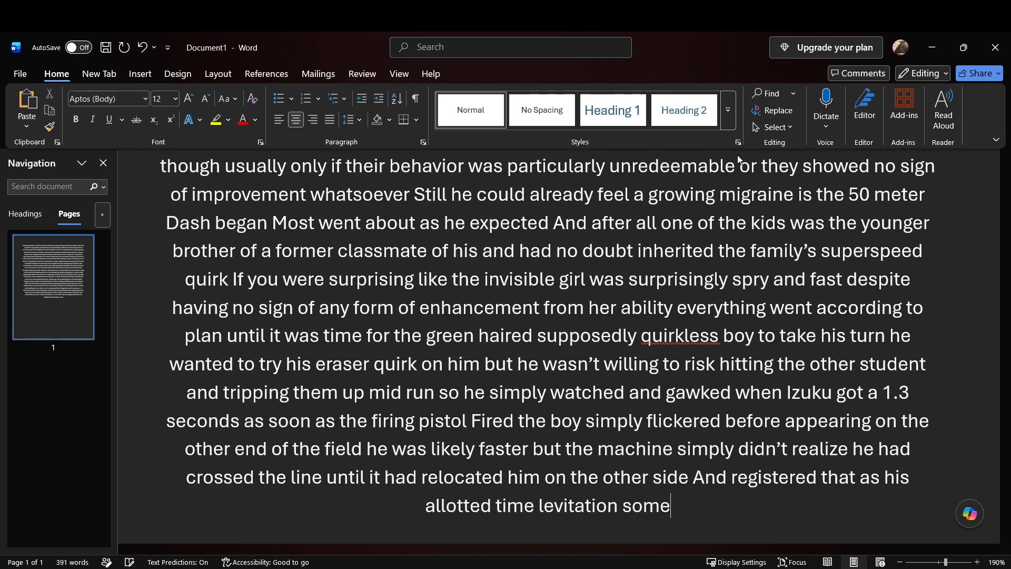
{"action": "type", "text": " sort of force manipulation teleportation"}
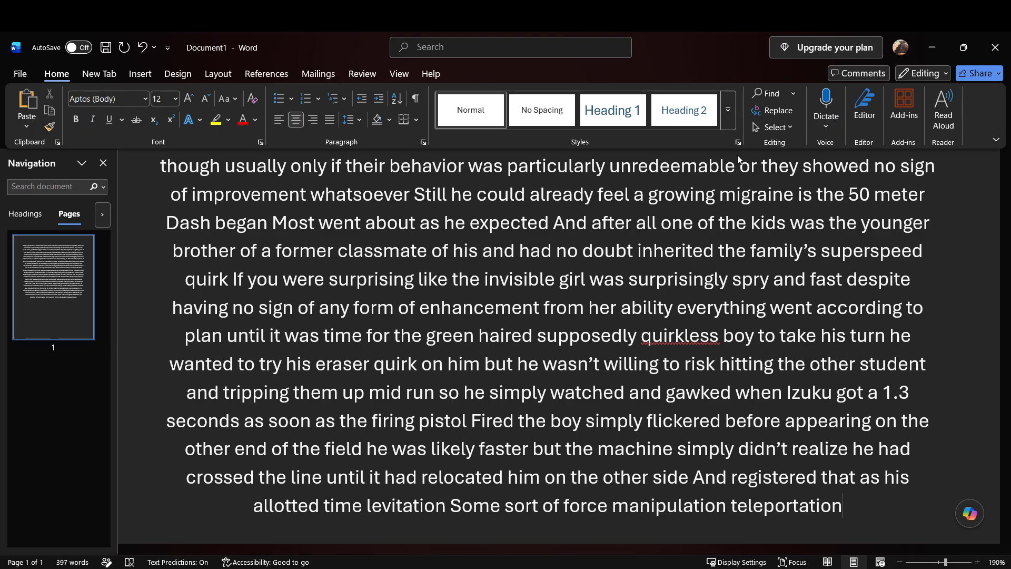
Step: Add "whatever the hell that knife was just how many weird abilities did this kid have" after "teleportation"
{"action": "type", "text": "whatever the hell that knife"}
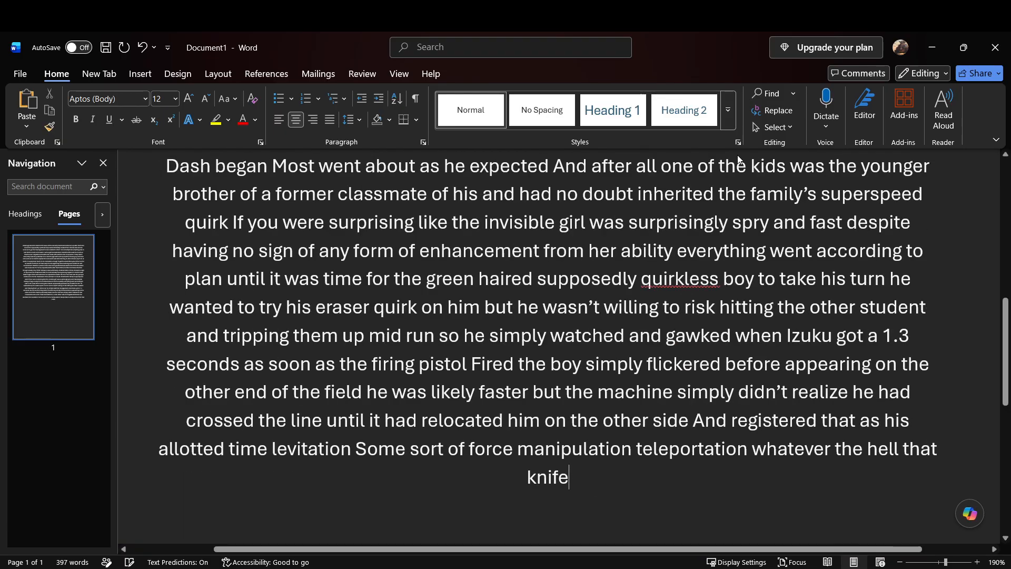
{"action": "type", "text": " was just how many"}
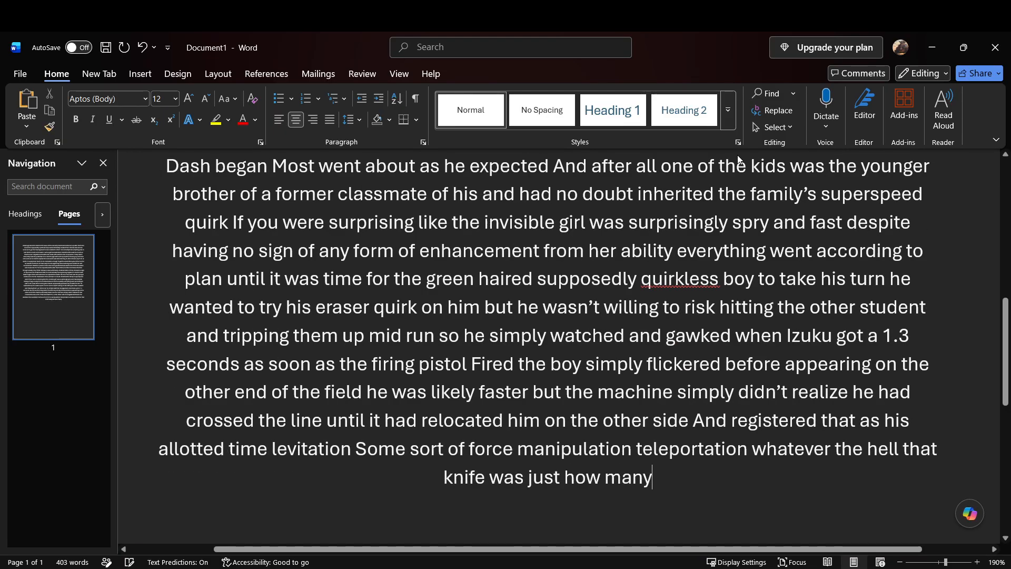
{"action": "type", "text": " weird abilities did this kid have"}
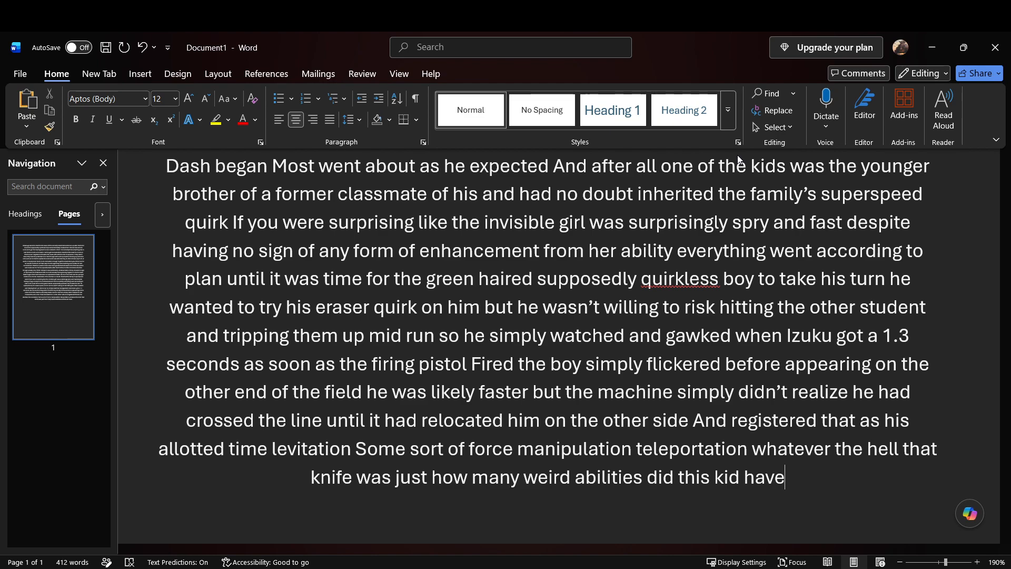
Step: Continue the passage with "the lack of quirk was somehow becoming more and less believable as the lesson went on"
{"action": "type", "text": "the lack of quirk was"}
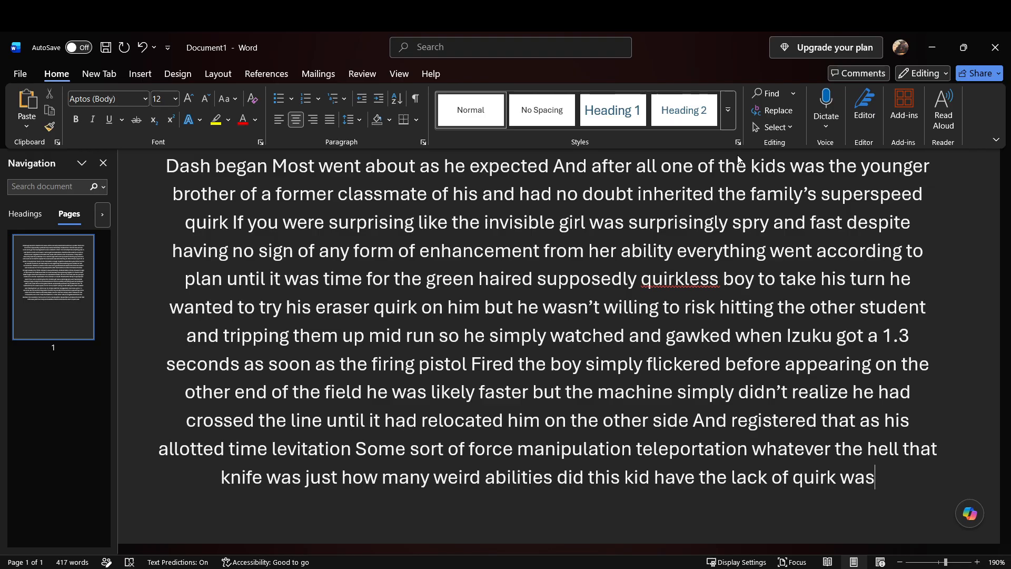
{"action": "type", "text": " somehow becoming"}
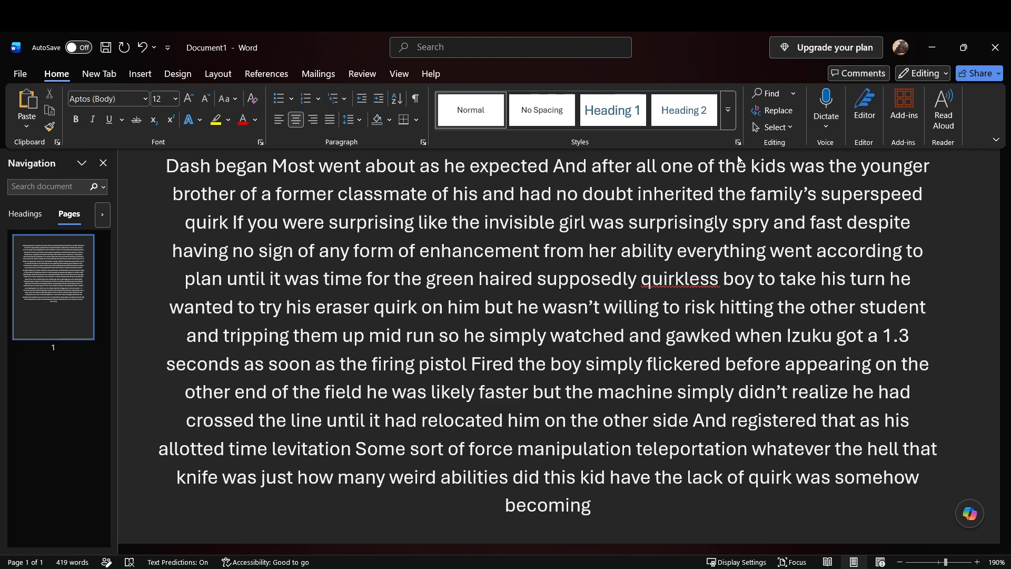
{"action": "type", "text": " More and less believable"}
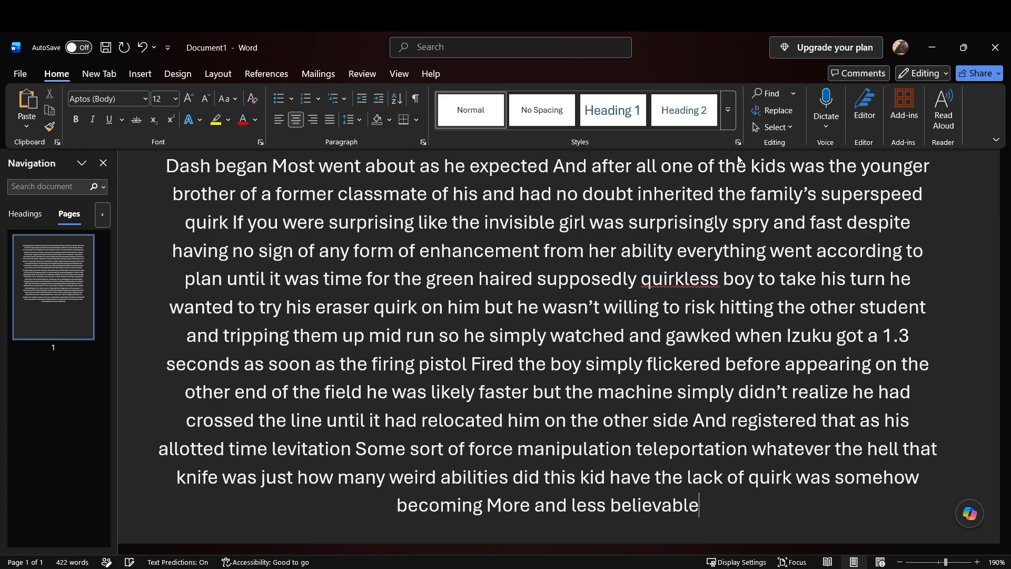
{"action": "type", "text": " as the lesson went on"}
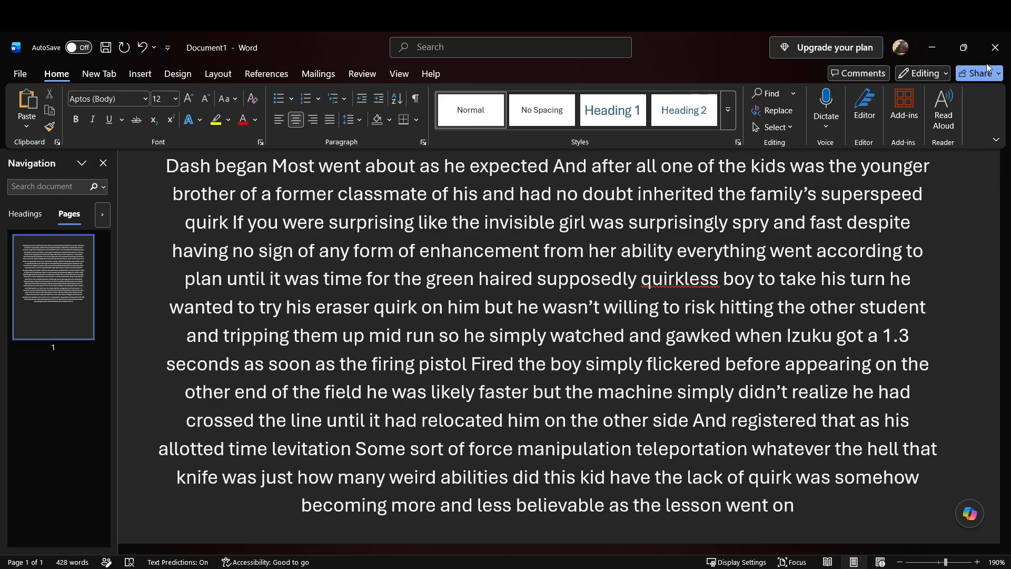
{"action": "scroll", "coordinate": [613, 351], "scroll_direction": "down", "scroll_amount": 4}
{"action": "scroll", "coordinate": [613, 351], "scroll_direction": "up", "scroll_amount": 4}
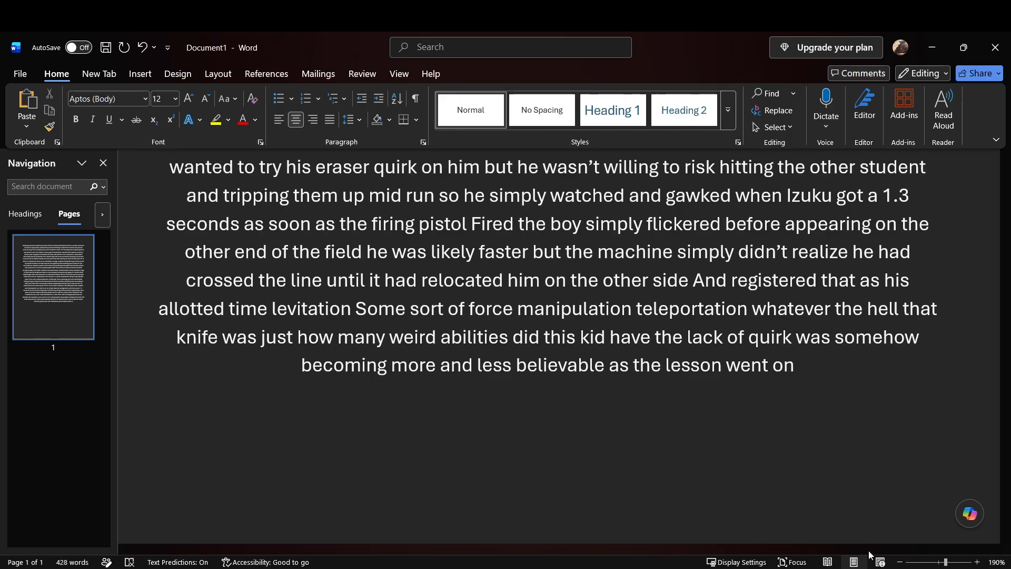
{"action": "left_click", "coordinate": [872, 567]}
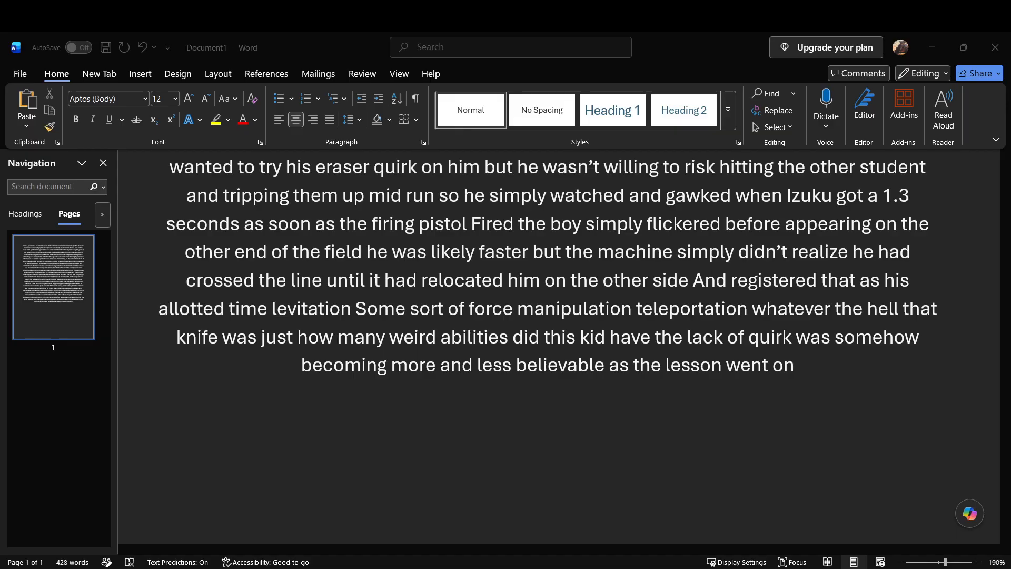
Step: Resume at the end of the passage with "The grip strength test wasn't as much of a shock"
{"action": "left_click", "coordinate": [966, 538]}
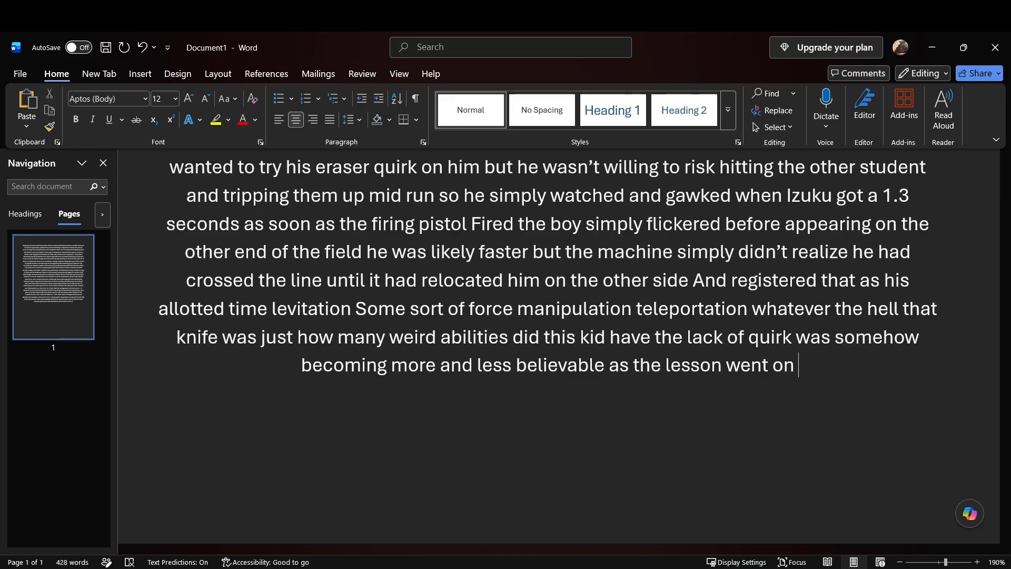
{"action": "type", "text": "the"}
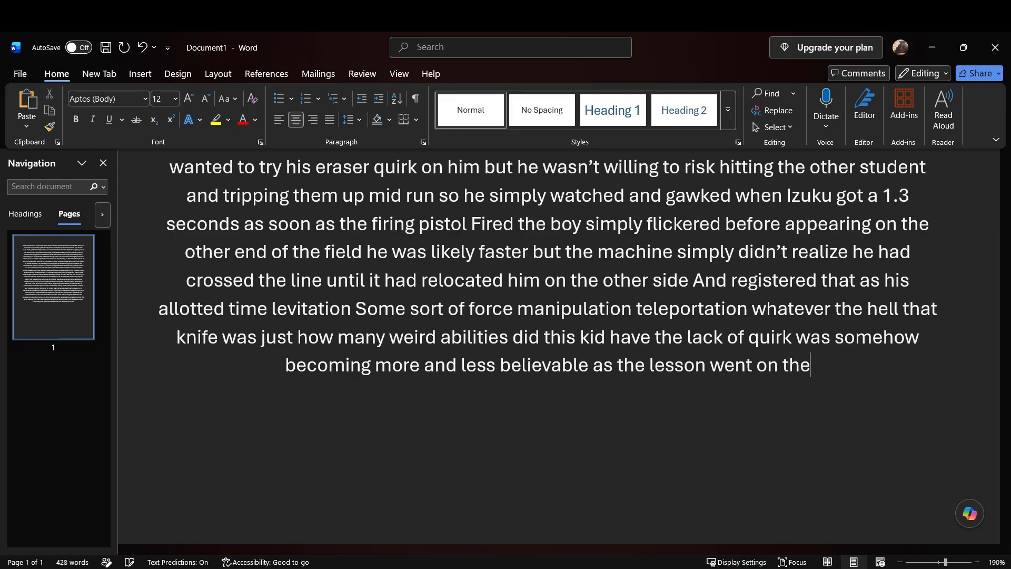
{"action": "type", "text": " grip strength test"}
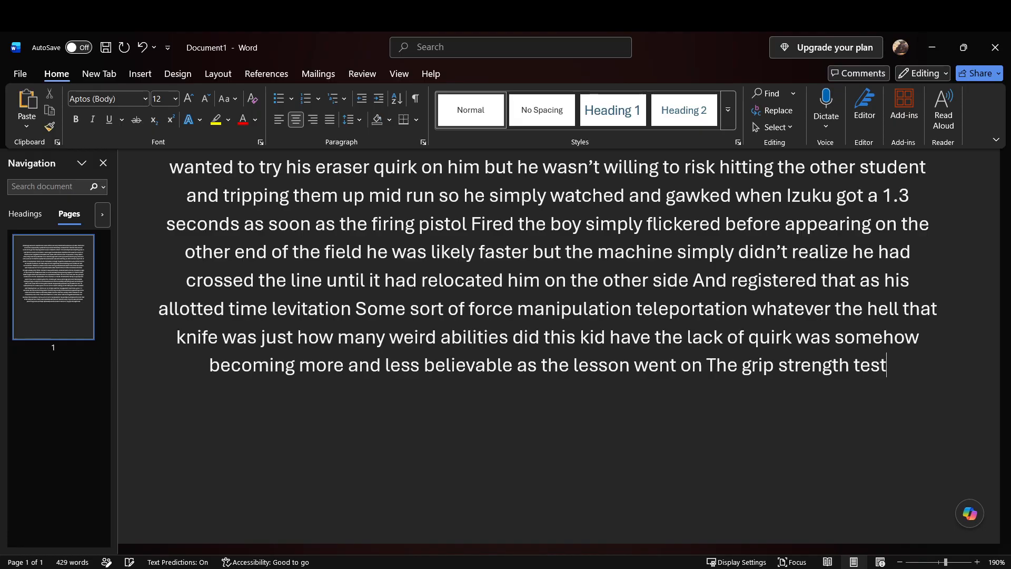
{"action": "type", "text": " wasn't as much of a shock"}
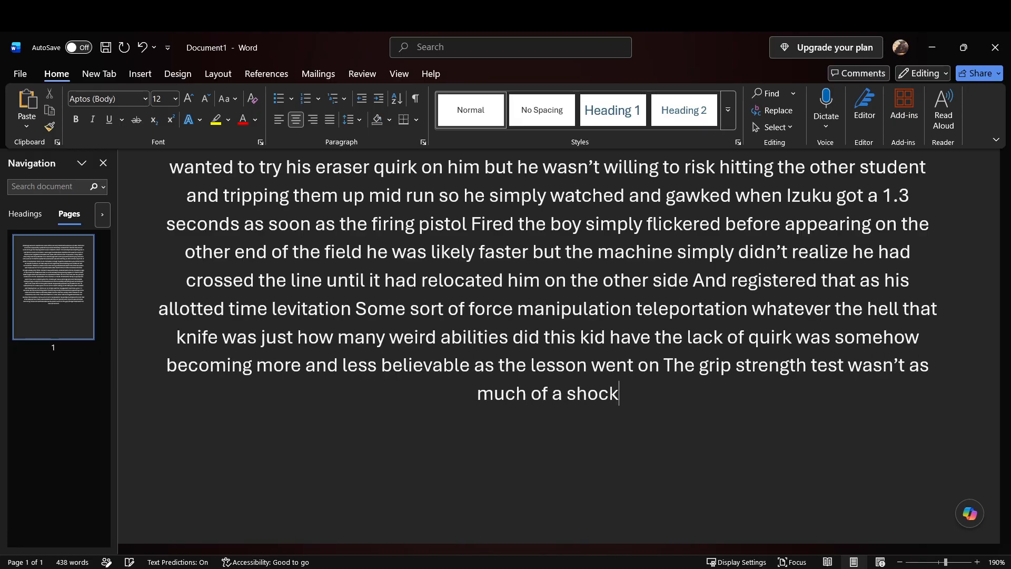
{"action": "type", "text": " the boy had tried to do it"}
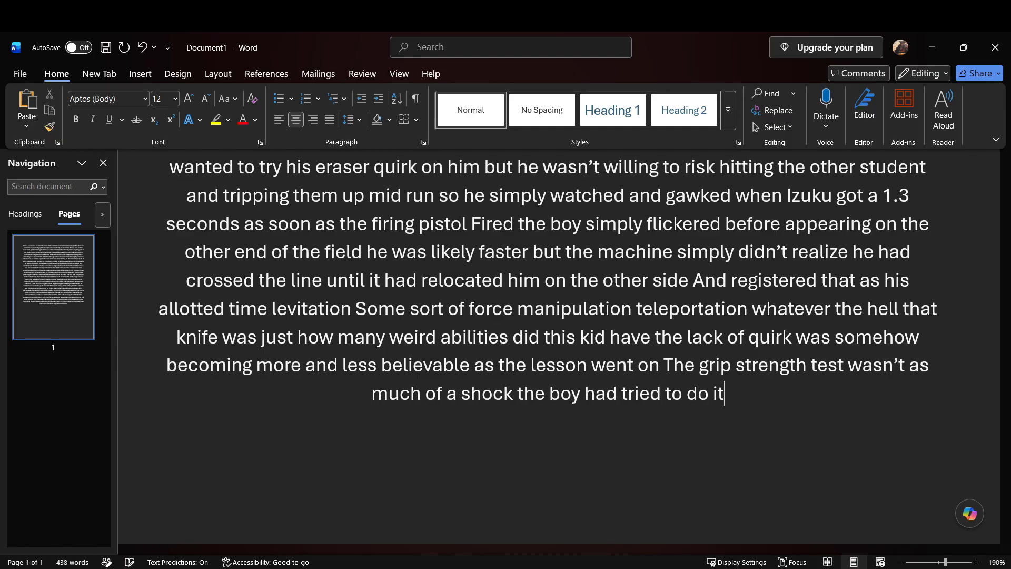
{"action": "type", "text": " without"}
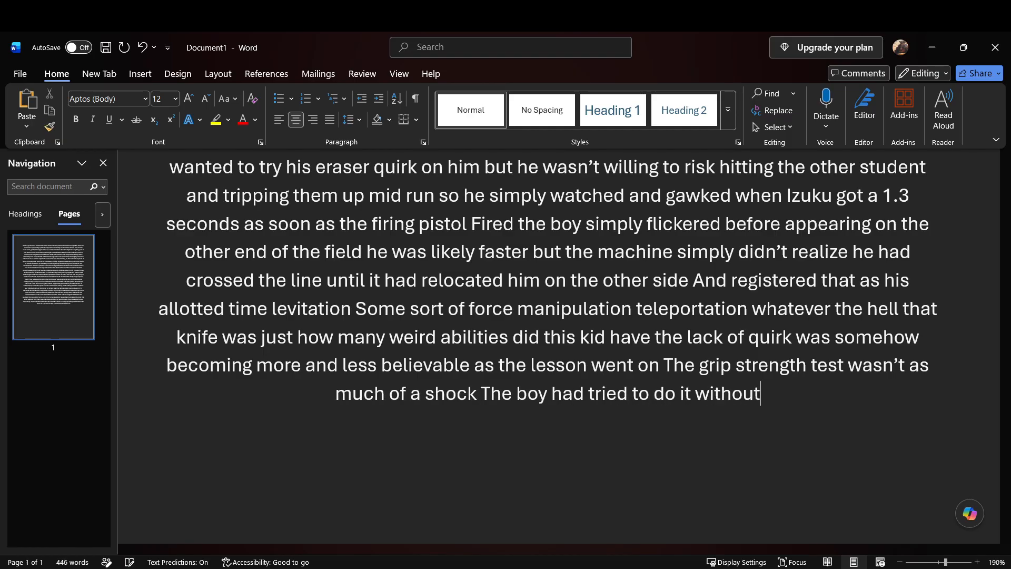
{"action": "type", "text": " any tricks to start with"}
{"action": "type", "text": " but had ended up"}
{"action": "type", "text": " fusing with his weird"}
{"action": "type", "text": " dagger"}
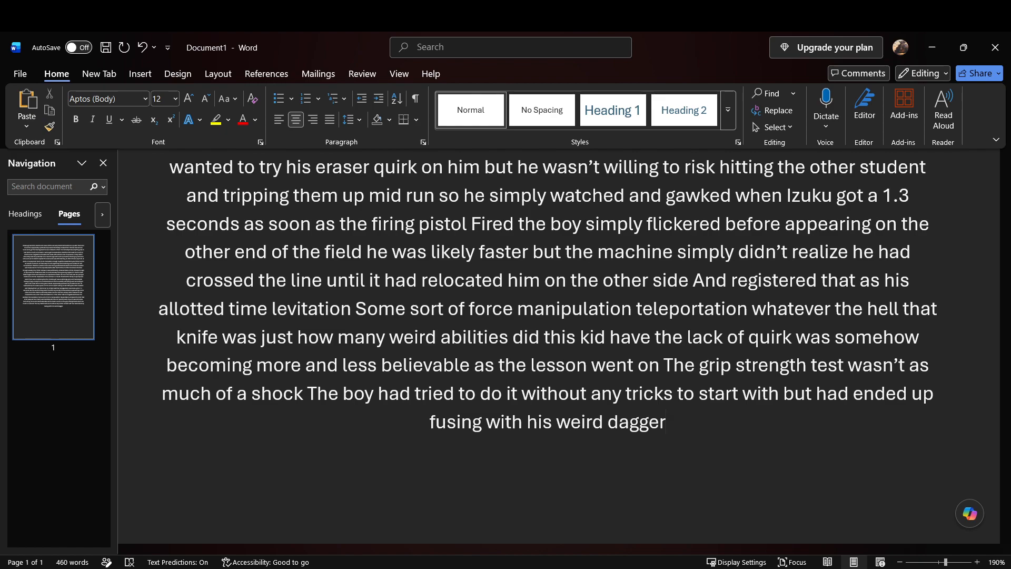
Step: Continue the grip strength sentence with "but had ended up fusing with his weird dagger to get a strength boost"
{"action": "type", "text": "to get a strength boost"}
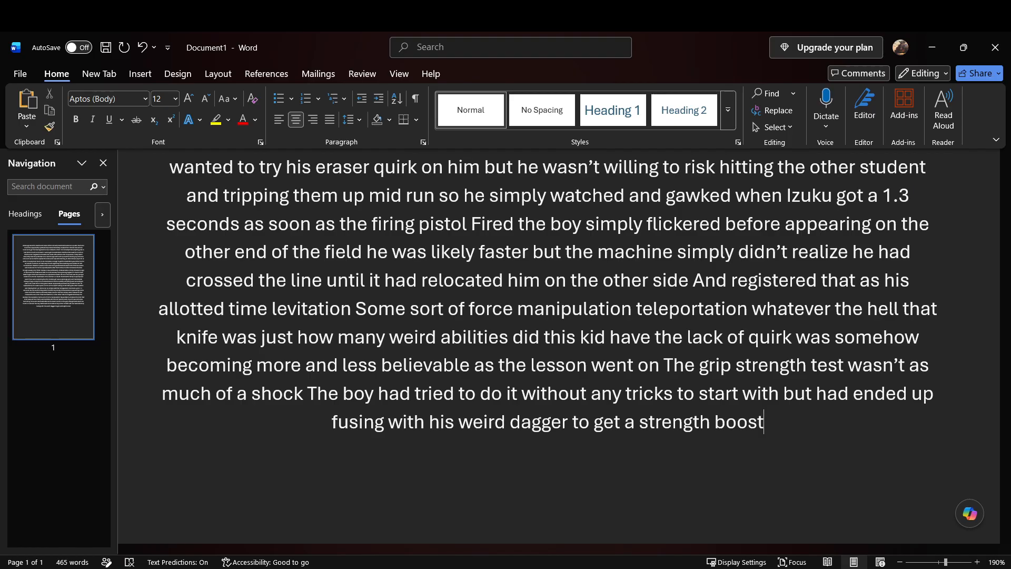
Step: Add "enough to reach one of the higher scores in the class not top but close" after "strength boost"
{"action": "type", "text": "enough"}
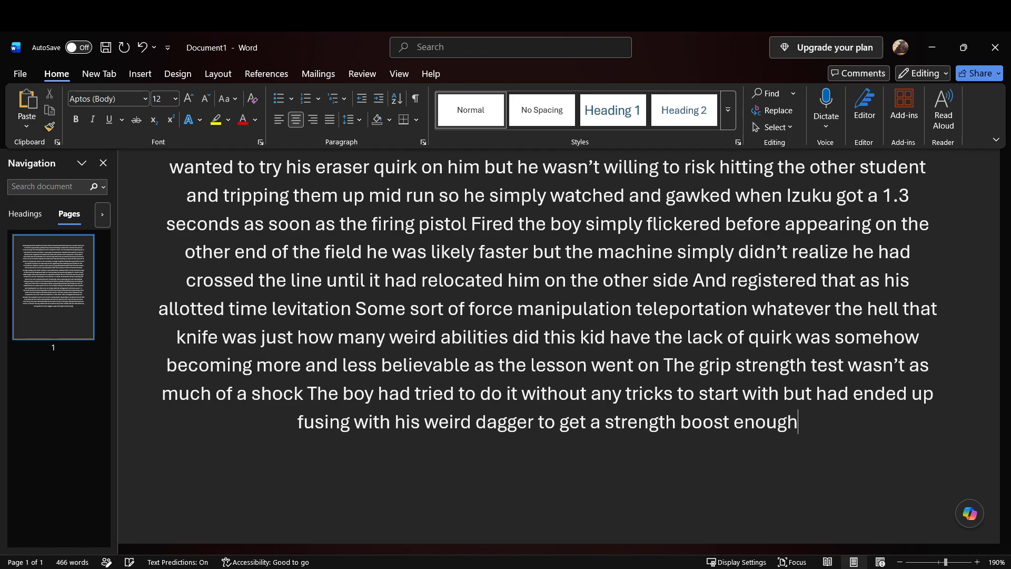
{"action": "type", "text": " to reach one of the"}
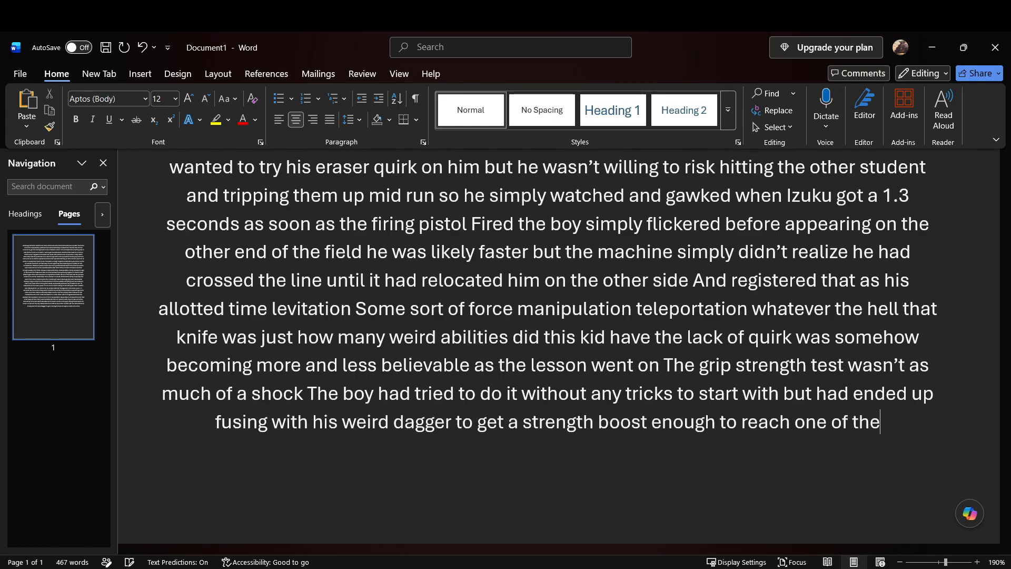
{"action": "type", "text": " higher"}
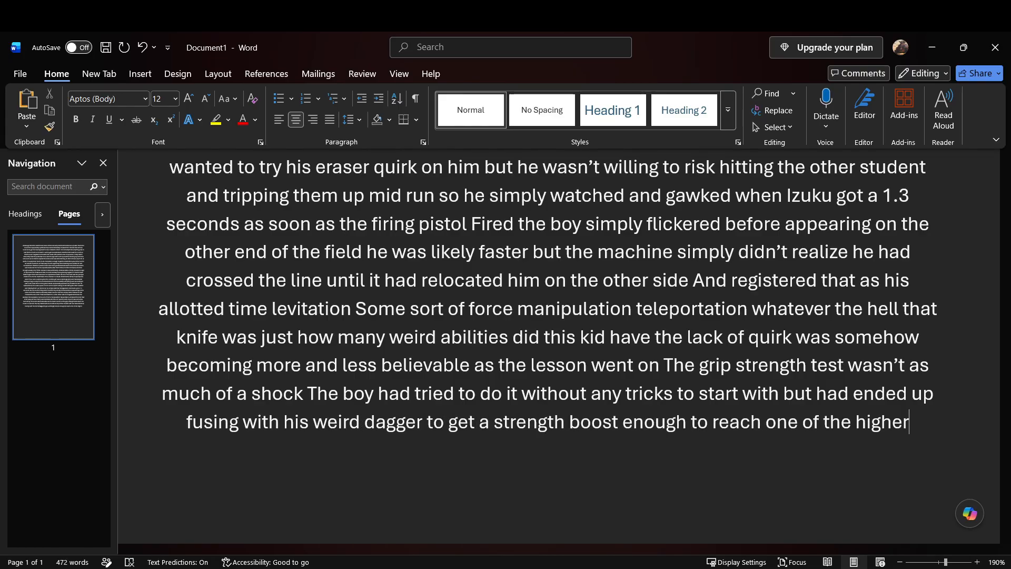
{"action": "type", "text": " scores in the"}
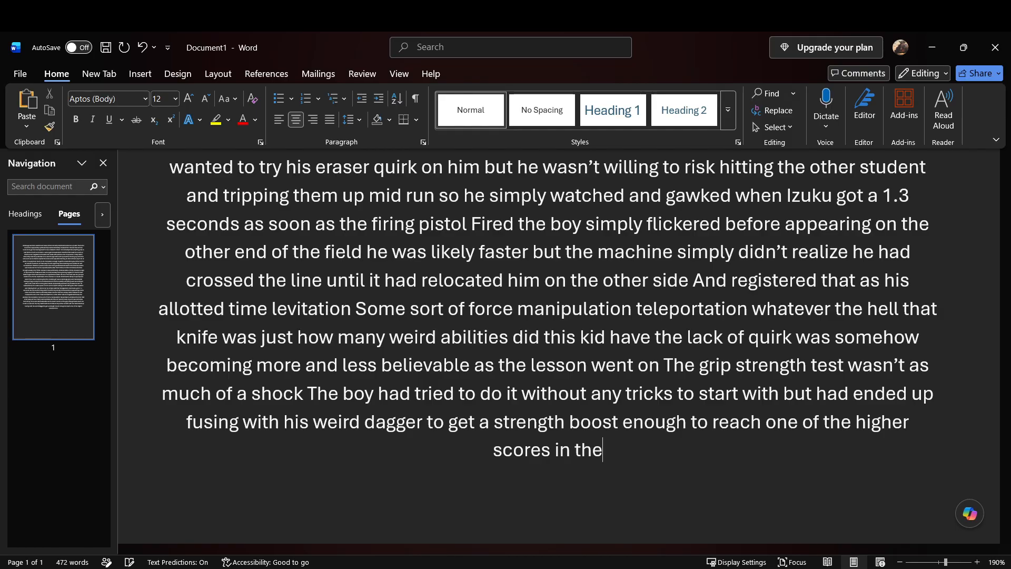
{"action": "type", "text": " class"}
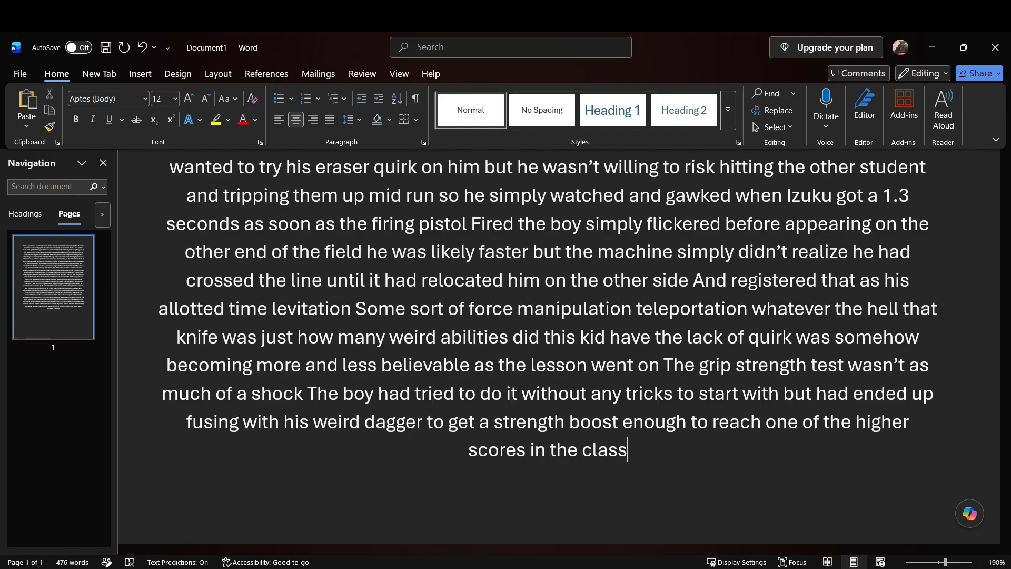
{"action": "type", "text": " not"}
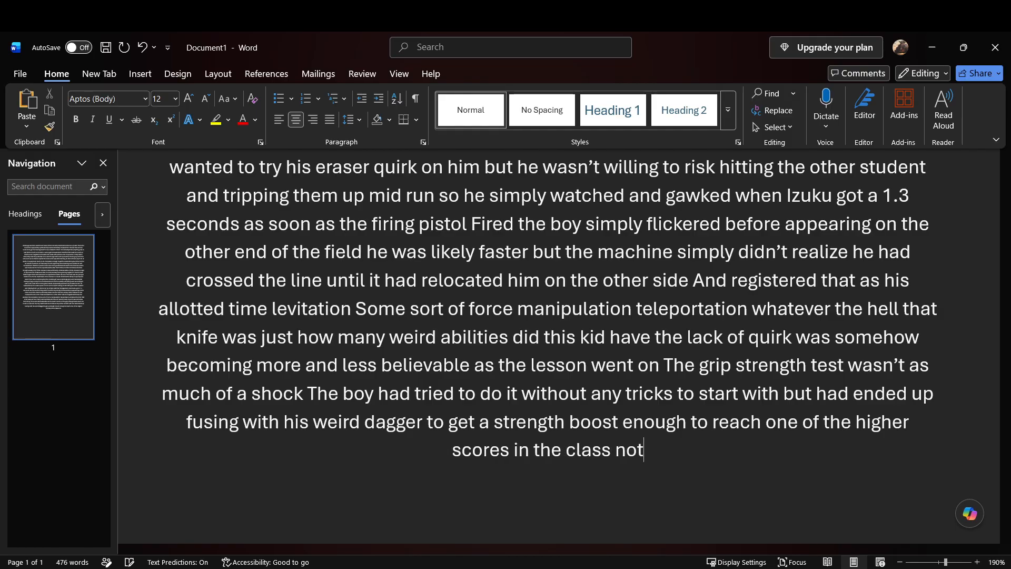
{"action": "type", "text": " top but close I don’t know if you guys can hear that hold on"}
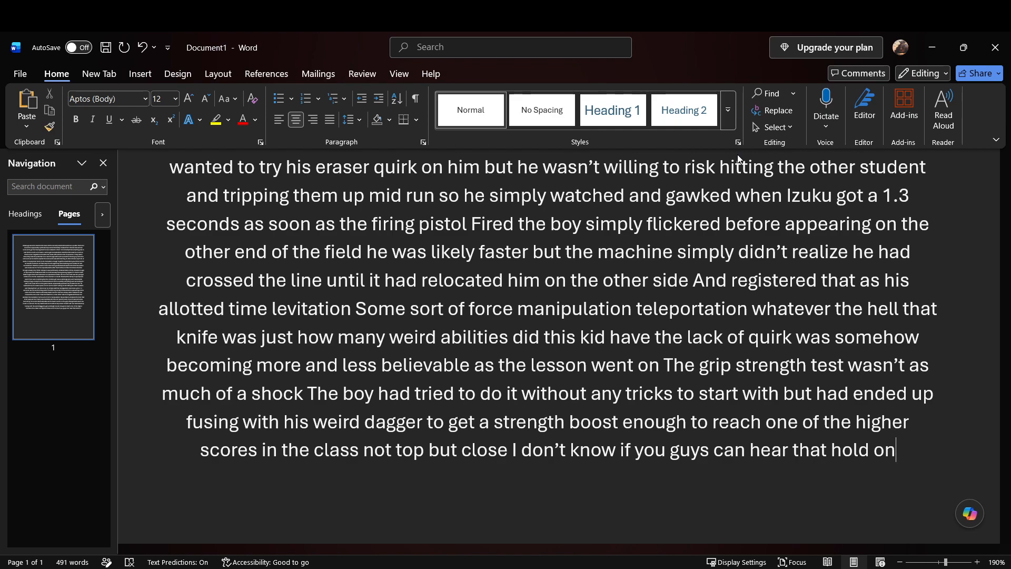
Step: Delete the stray words "I don't know if you guys can hear that hold on" from the end of the passage
{"action": "left_click_drag", "start_coordinate": [515, 450], "coordinate": [885, 452]}
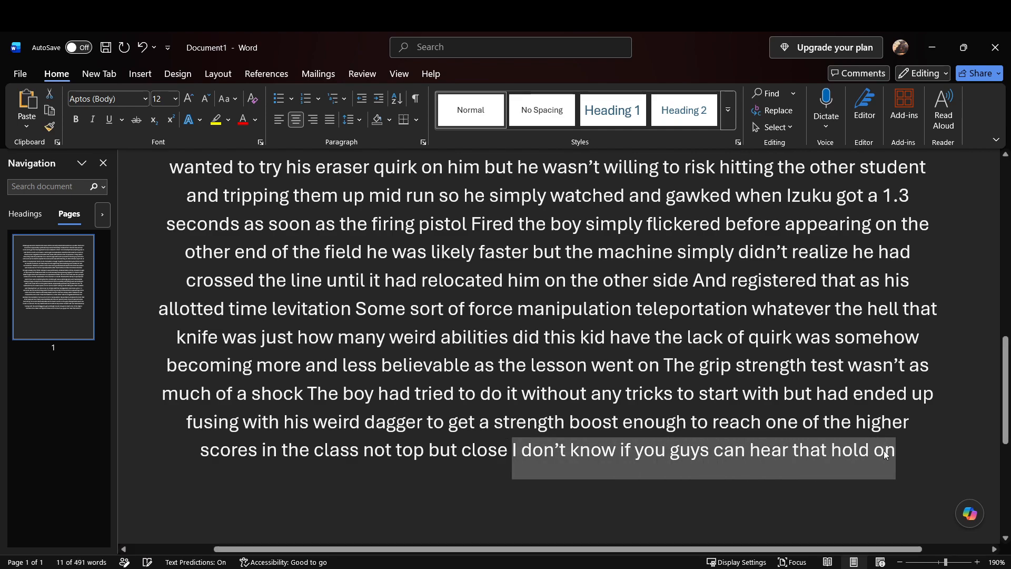
{"action": "key", "text": "BackSpace"}
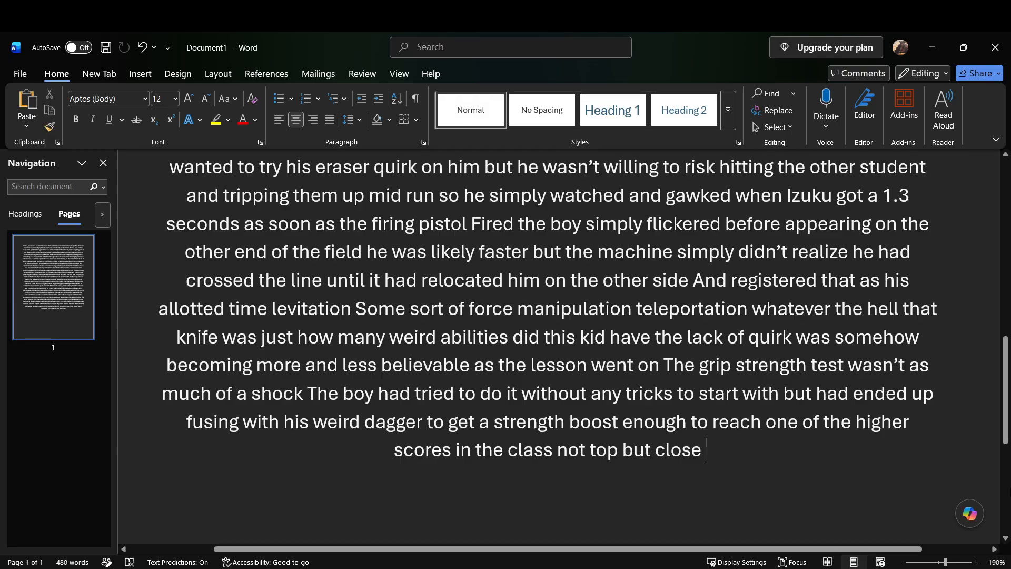
{"action": "scroll", "coordinate": [784, 438], "scroll_direction": "down", "scroll_amount": 3}
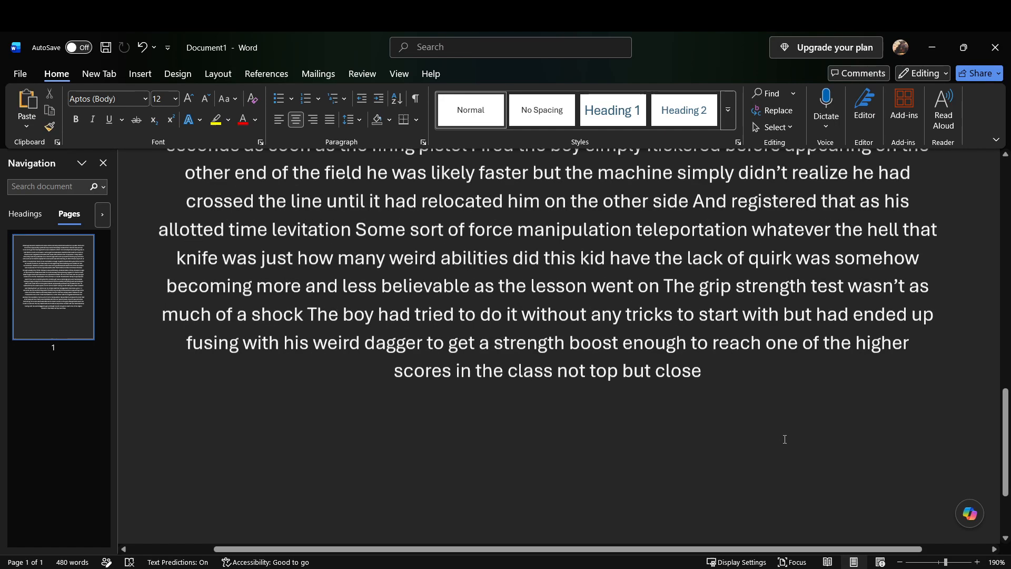
{"action": "scroll", "coordinate": [785, 438], "scroll_direction": "up", "scroll_amount": 2}
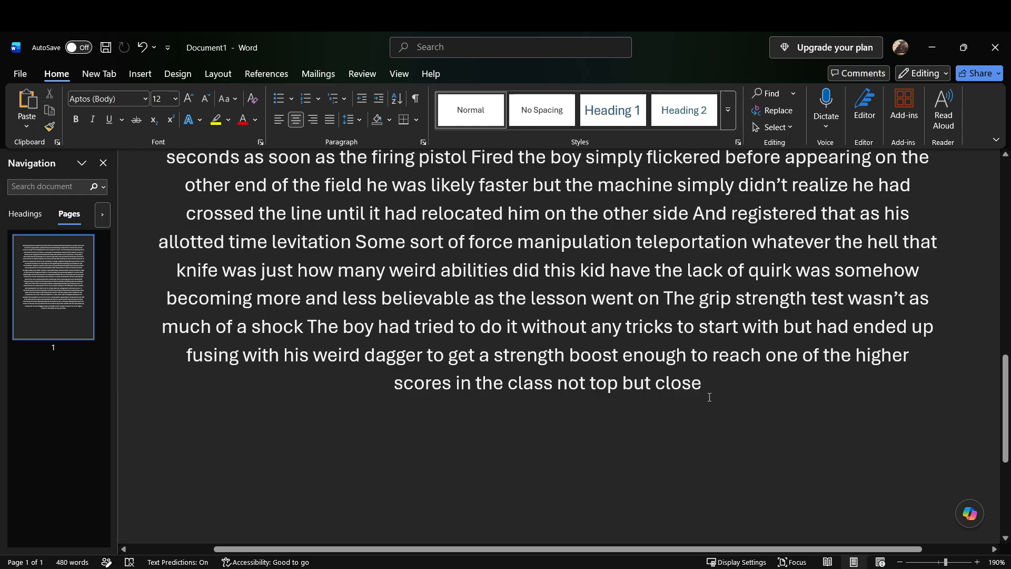
Step: Continue the passage with "The standing long jump was a bit like the 50m dash only instead of pulling an upset by teleporting"
{"action": "type", "text": "The standing long jump"}
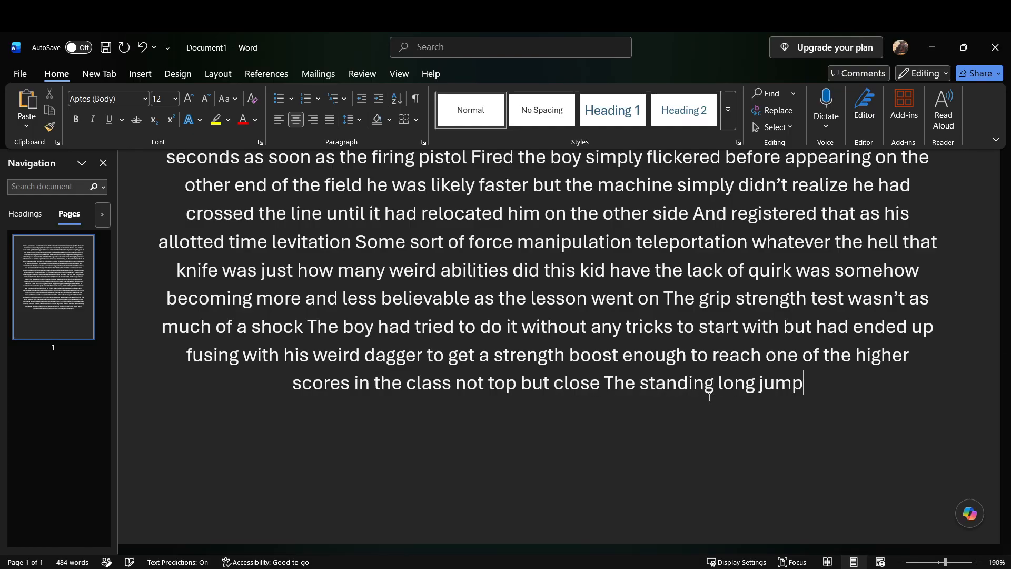
{"action": "type", "text": " Was a bit like the Fifty Meter Dash"}
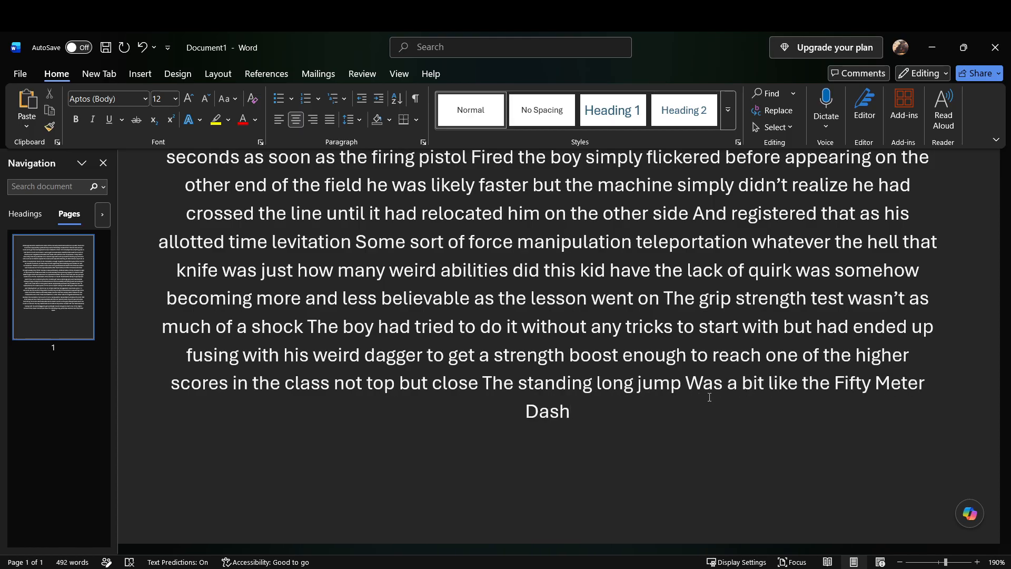
{"action": "type", "text": " only instead of"}
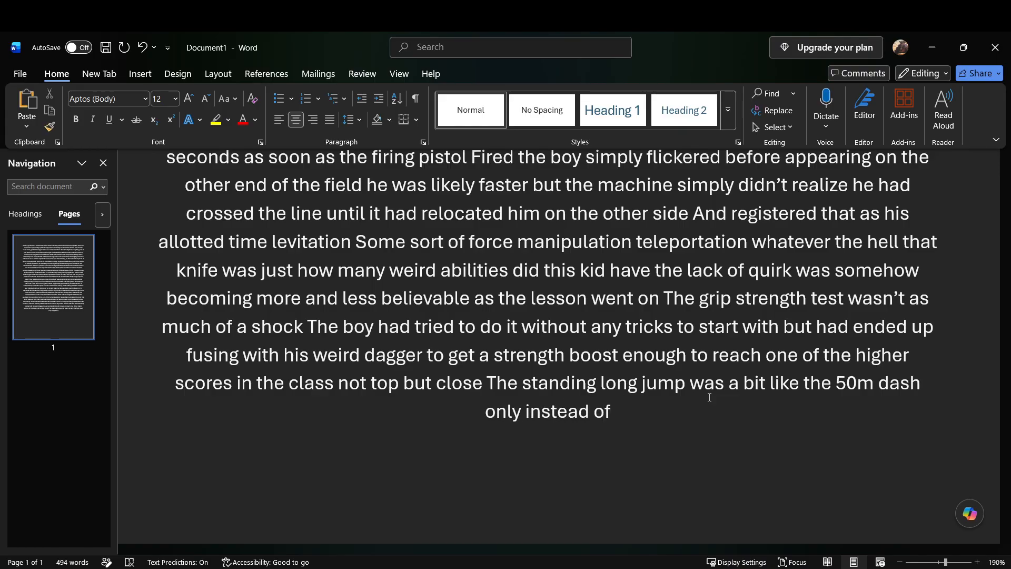
{"action": "type", "text": "pulling an upset by"}
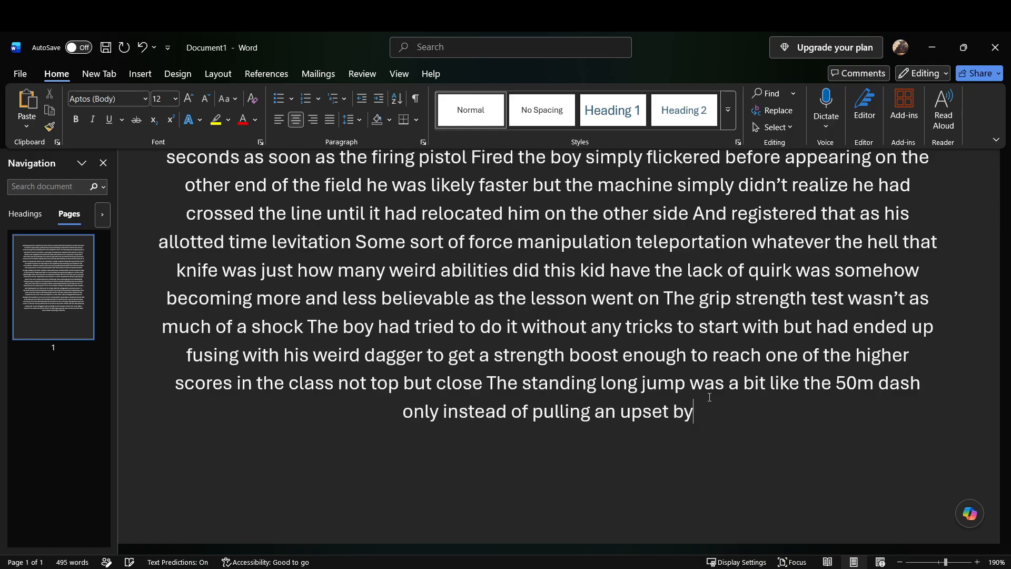
{"action": "type", "text": " teleporting"}
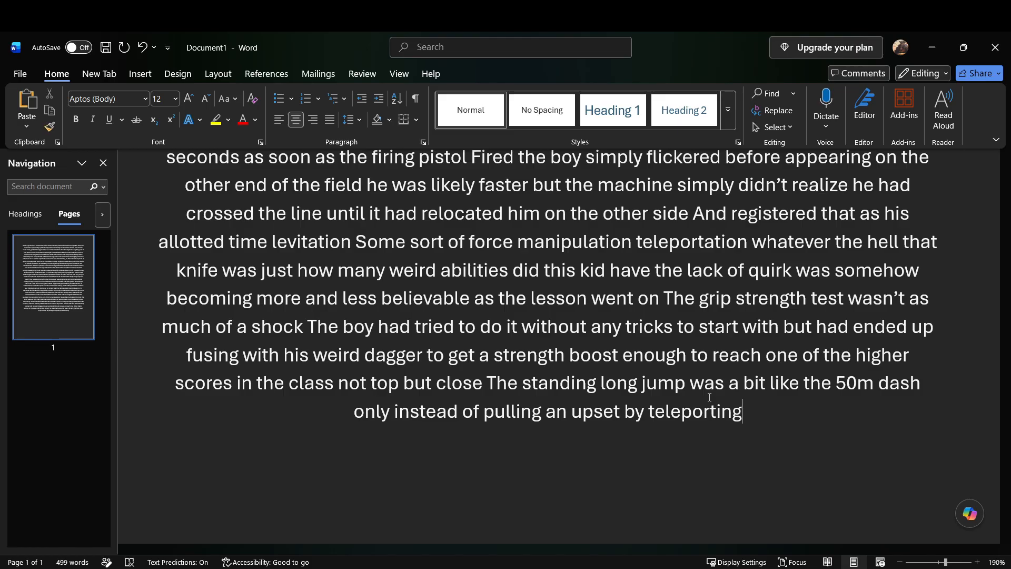
Step: Add "the boy simply took a step up off the ground and walked to the opposite side of the field over the sandpit"
{"action": "type", "text": "the"}
{"action": "type", "text": "took a step up off the ground"}
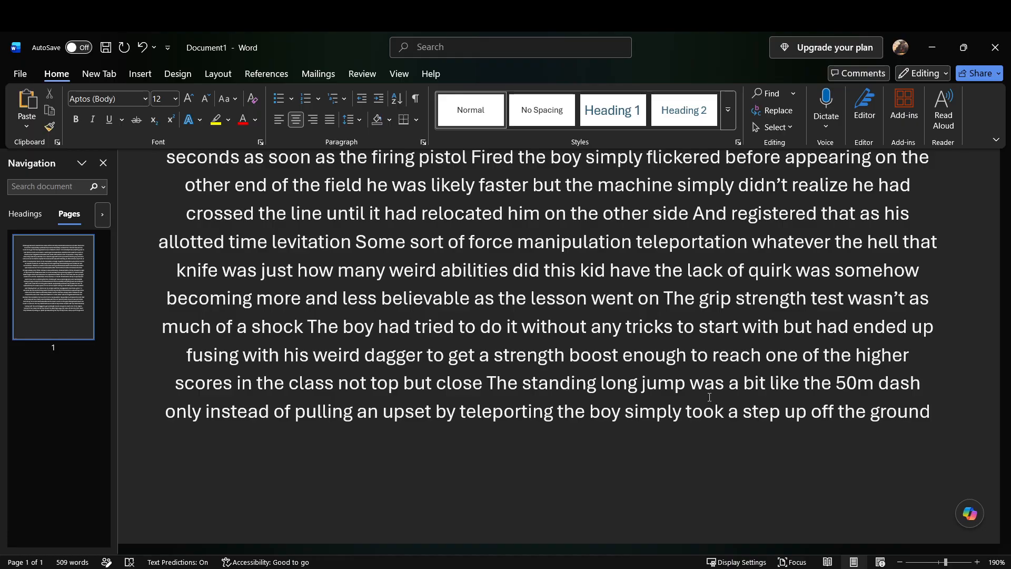
{"action": "type", "text": " and walked"}
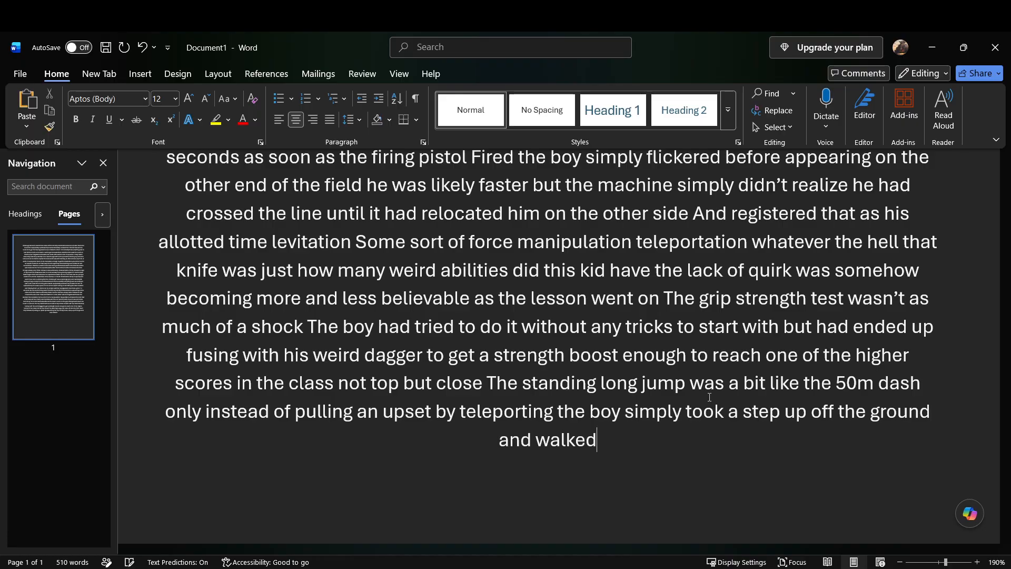
{"action": "type", "text": " to the opposite side of the field"}
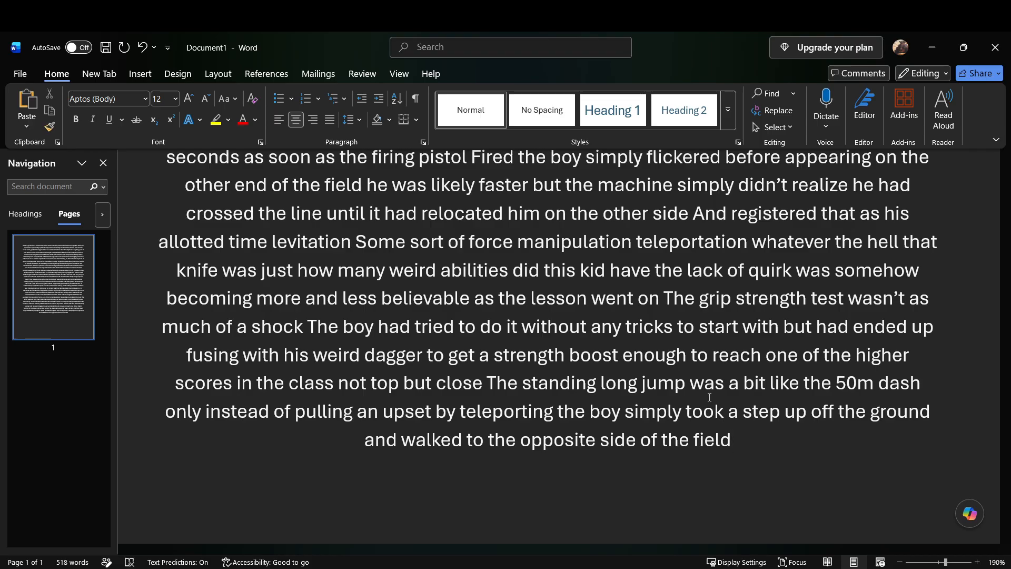
{"action": "type", "text": " over the sandpit"}
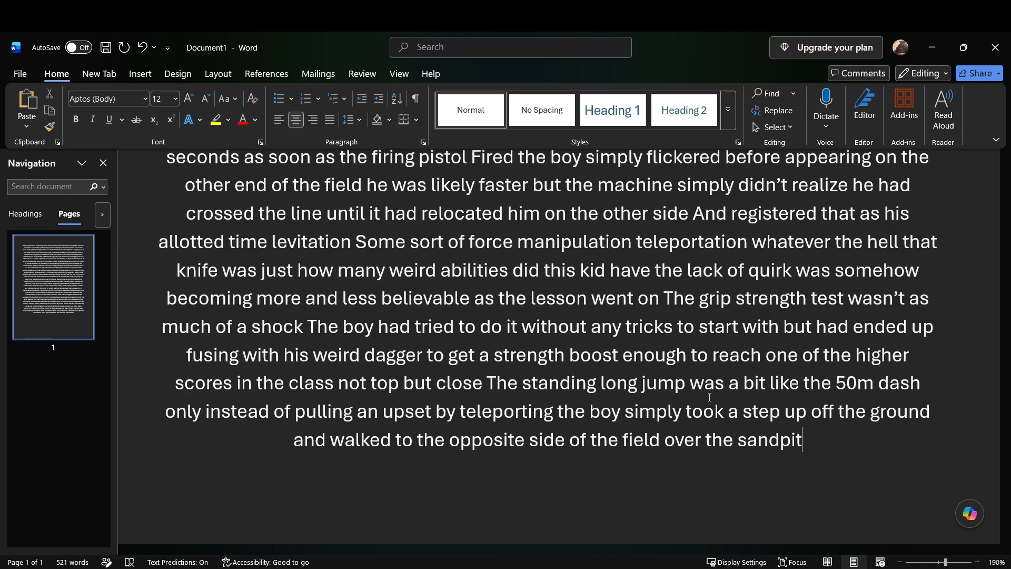
Step: Add "the sand pit was longer than even what would have been seen in the Olympics" after "over the sandpit"
{"action": "type", "text": "the sand pit was longer than"}
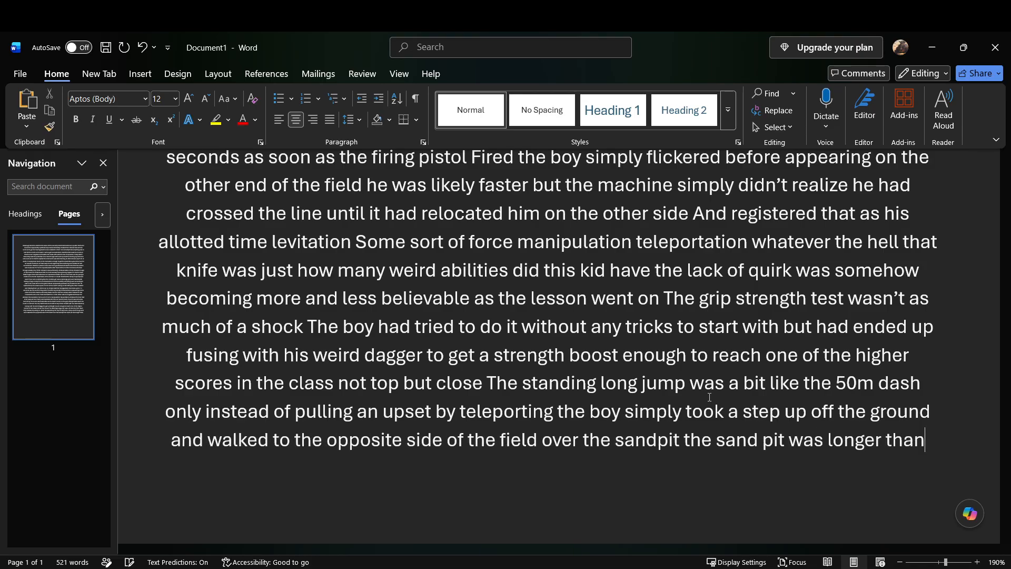
{"action": "type", "text": " even what would have been seen"}
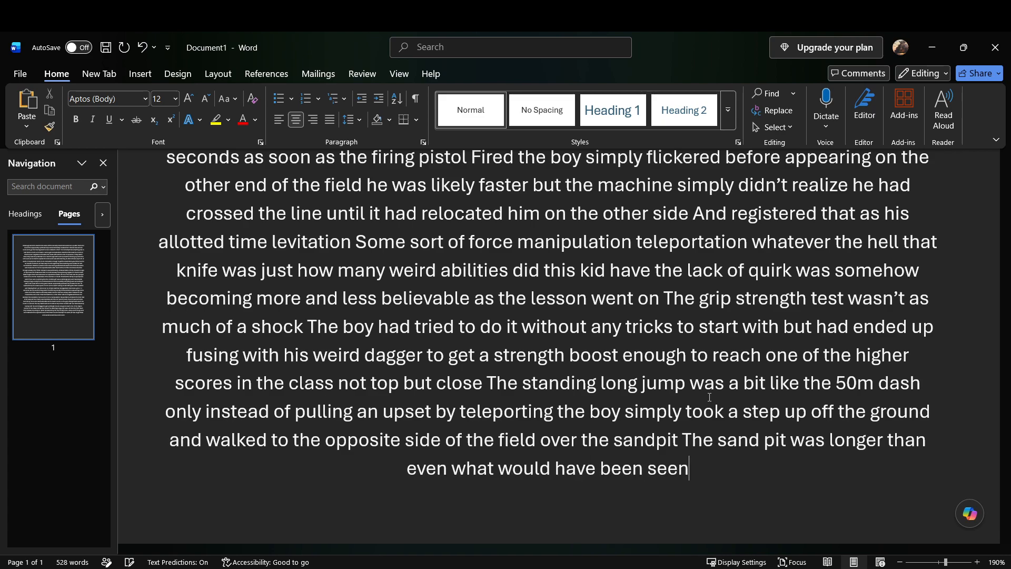
{"action": "type", "text": " in the olympics"}
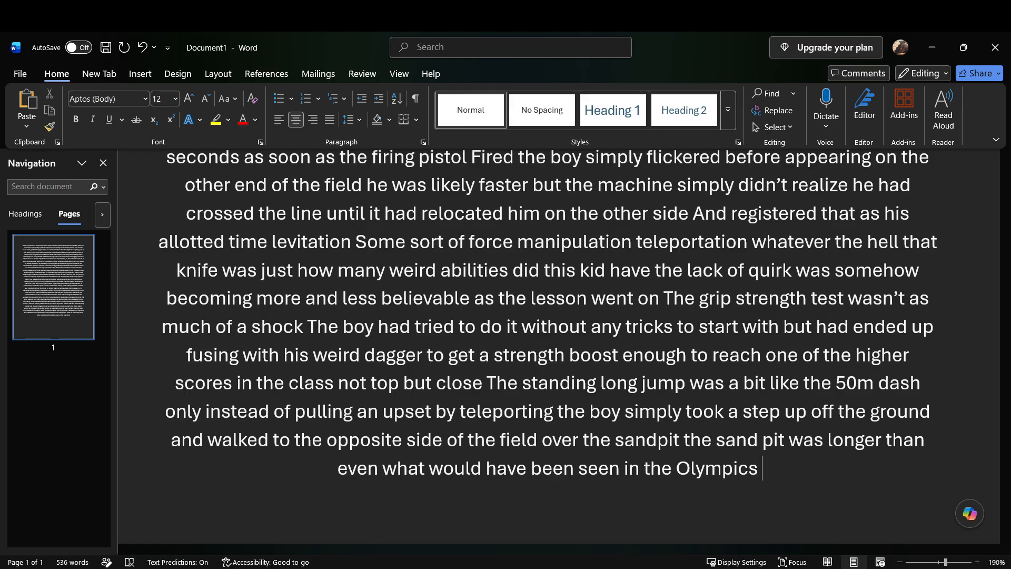
Step: Continue after "Olympics" with "So clearing it was number easy feat without some form of flight or super strength"
{"action": "type", "text": "so clearing"}
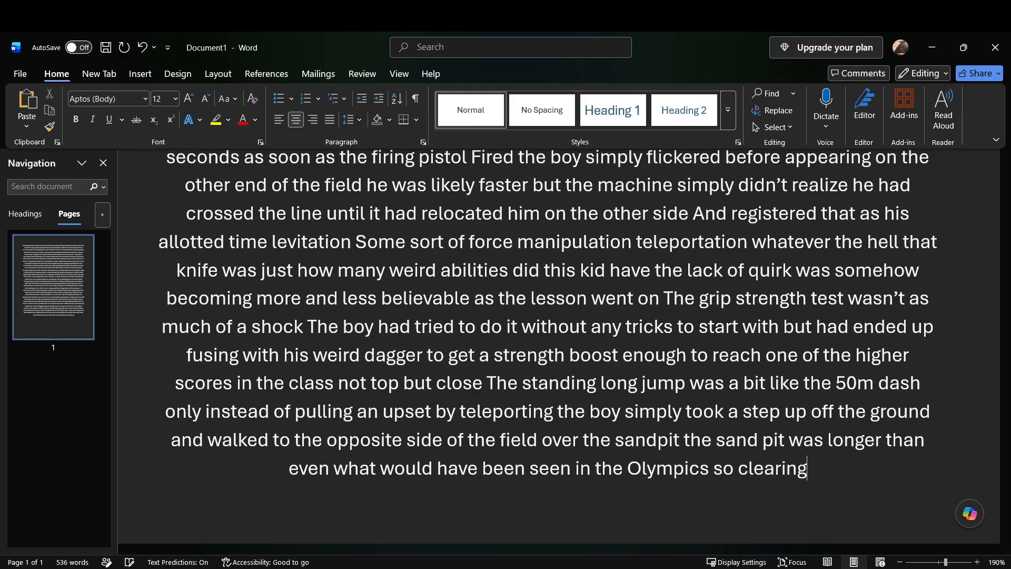
{"action": "type", "text": " it was number easy"}
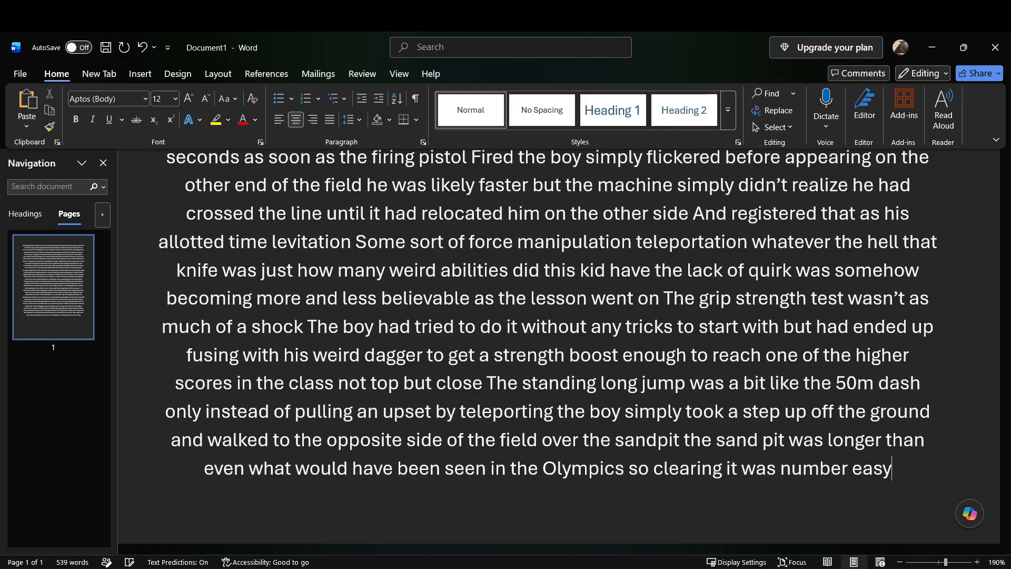
{"action": "type", "text": " feat without some form of"}
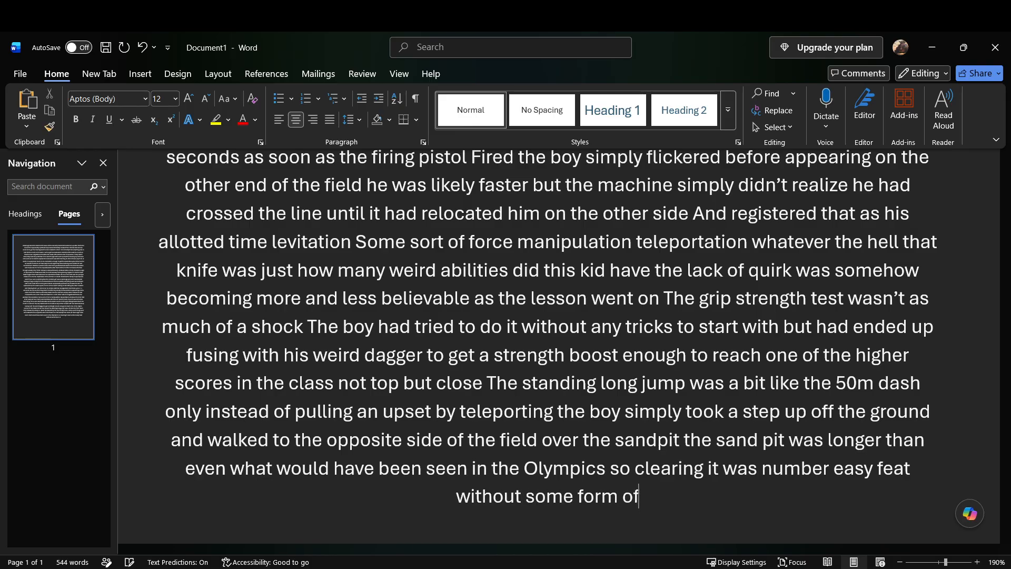
{"action": "type", "text": " flight or super strength"}
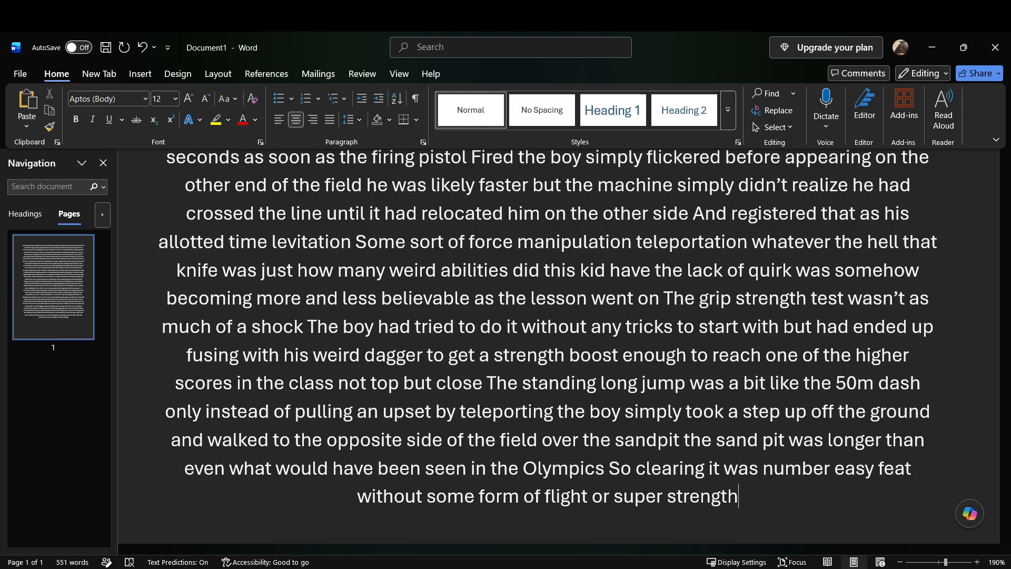
{"action": "type", "text": " the fact the boy could simply"}
{"action": "type", "text": " just walk across without"}
{"action": "type", "text": " touching"}
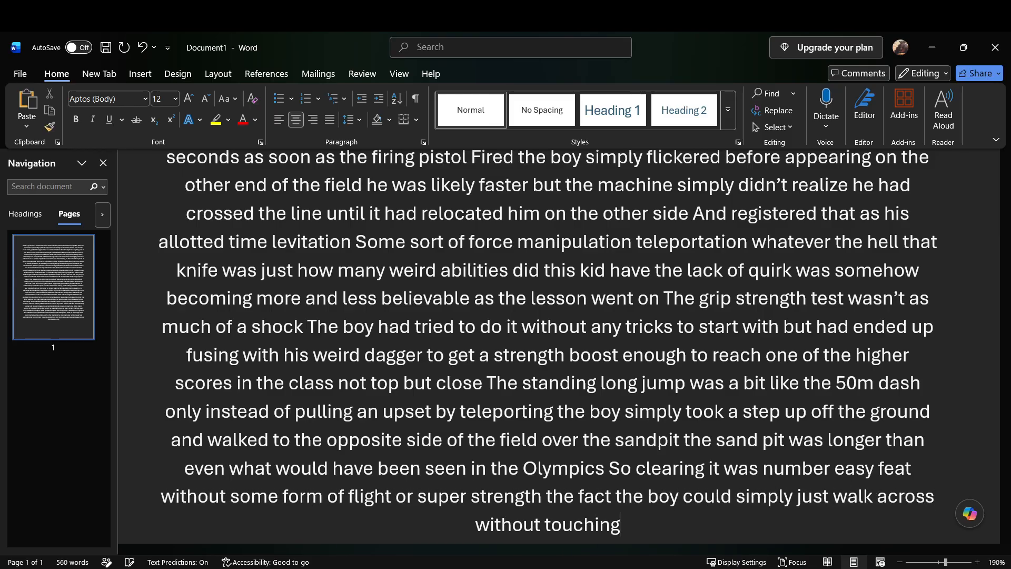
{"action": "type", "text": " it round"}
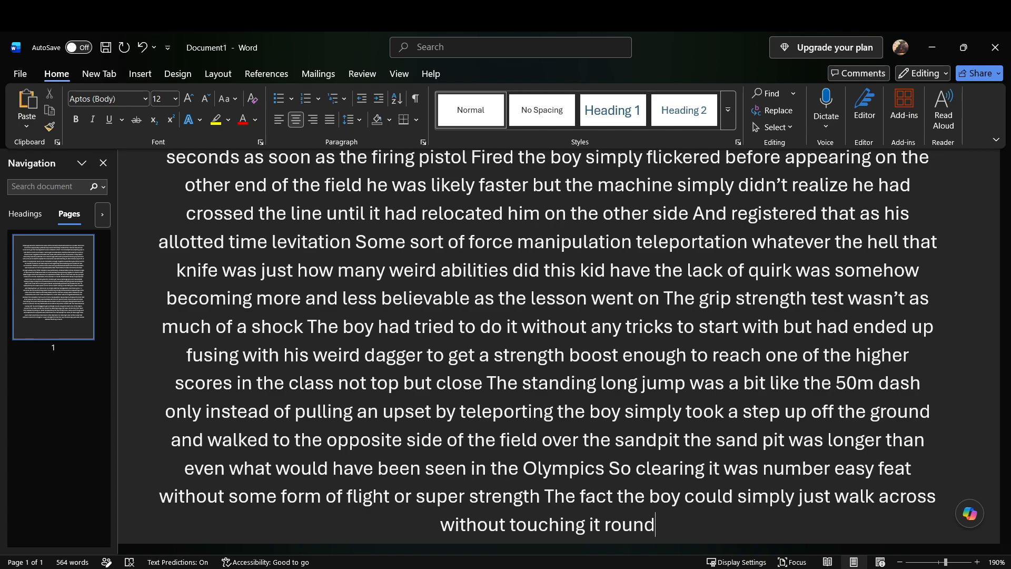
Step: Add "The fact the boy could simply just walk across without touching it round with all the more baffling" after "super strength"
{"action": "type", "text": "with all the more baffling"}
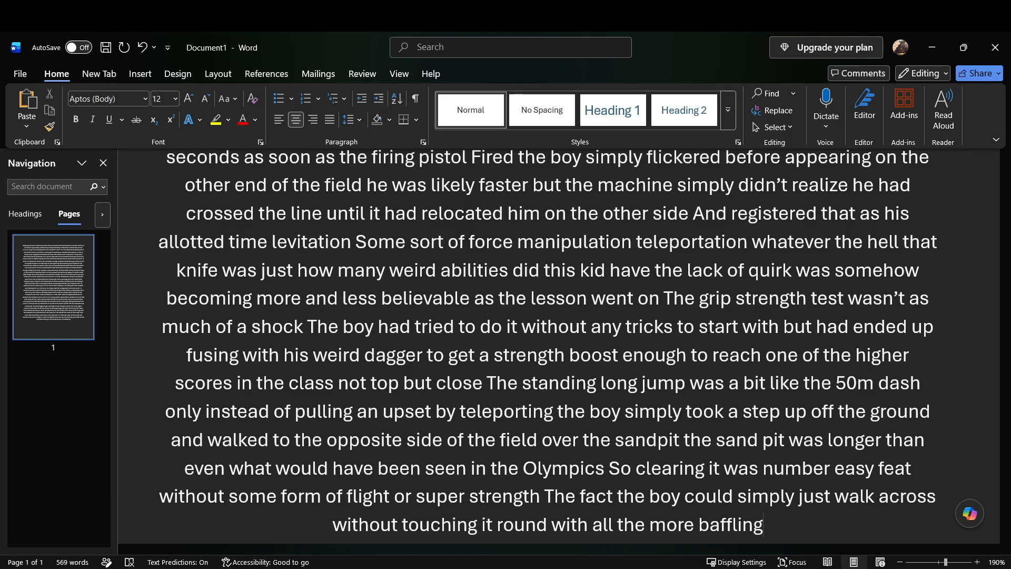
{"action": "type", "text": " mostly"}
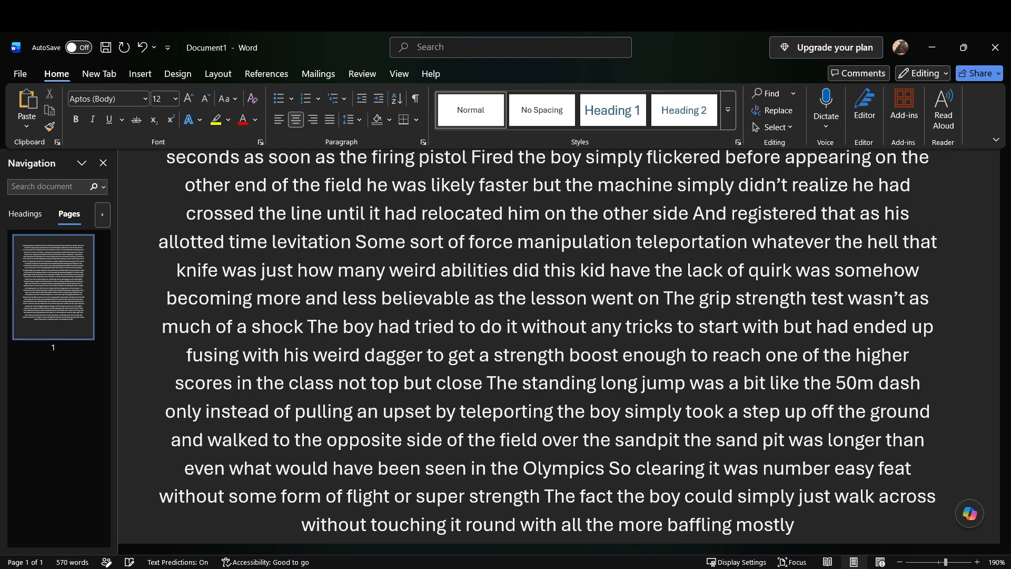
{"action": "type", "text": " cause the boy could levitate"}
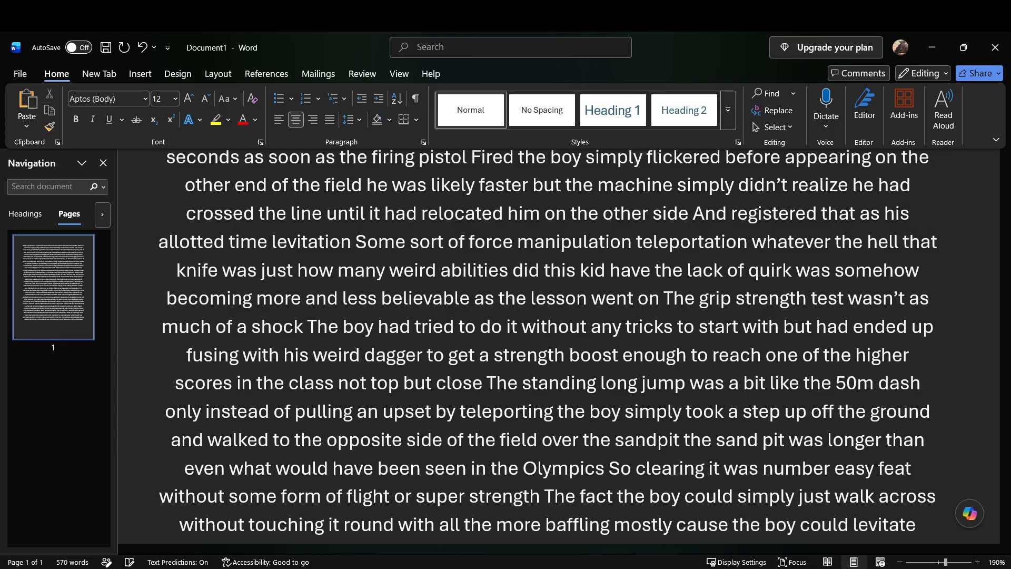
{"action": "type", "text": " he's expected to see him simply"}
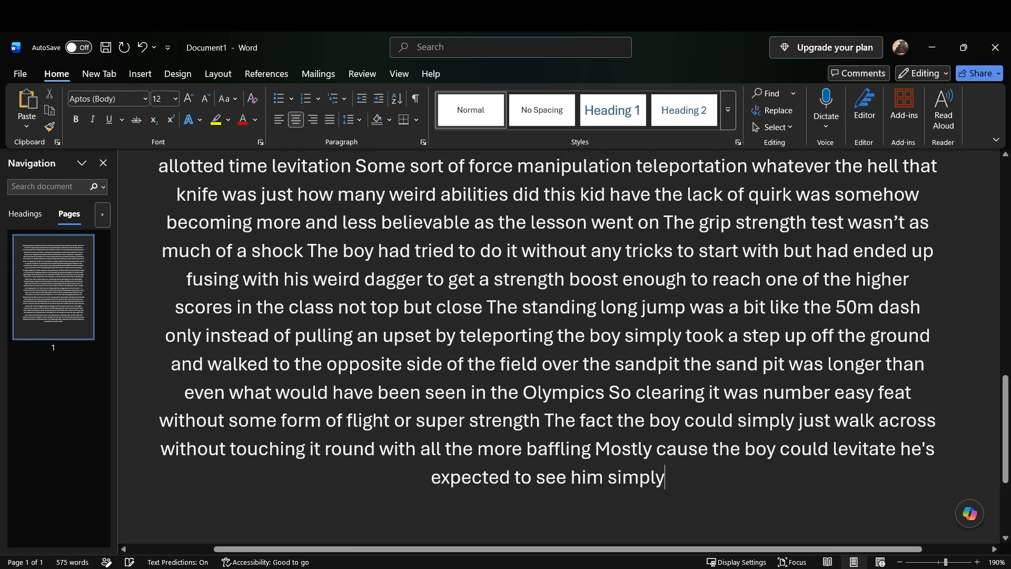
{"action": "type", "text": " float"}
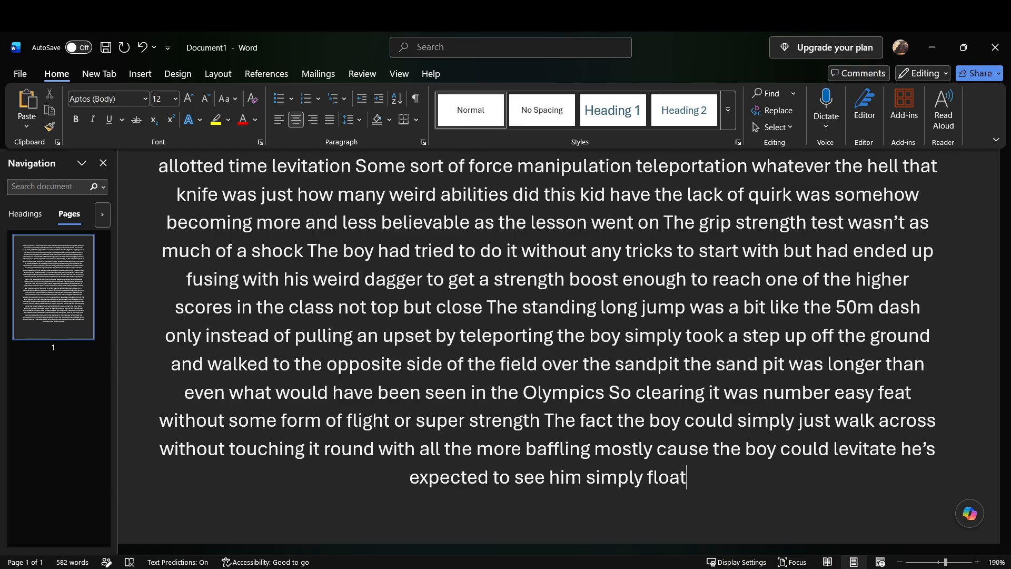
Step: Continue with "only made more confusing as he saw a more advanced version of what he assumed was the same ability as the"
{"action": "type", "text": "only made more confusing"}
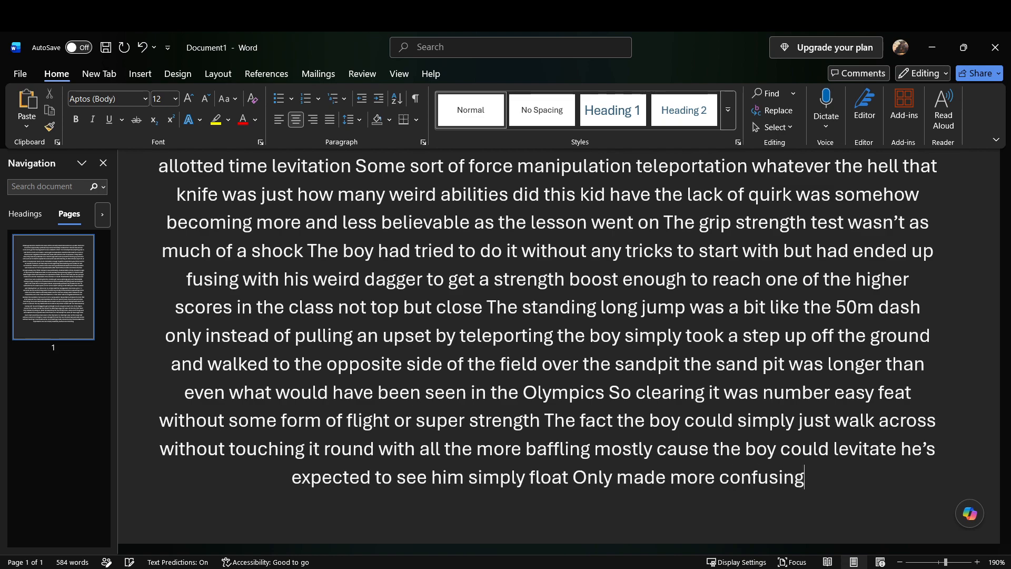
{"action": "type", "text": " as he saw"}
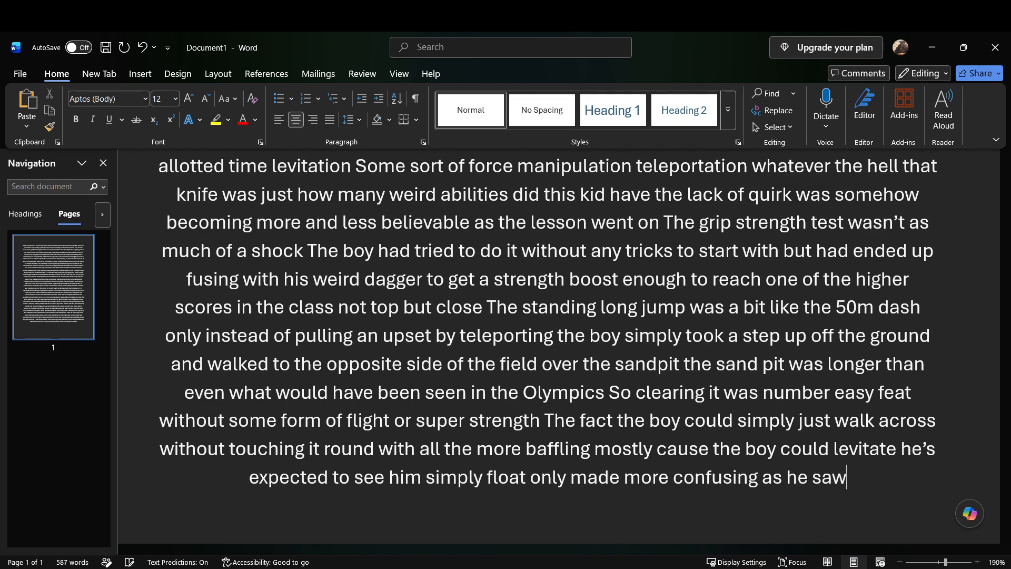
{"action": "type", "text": " a more advanced version of what he assumed"}
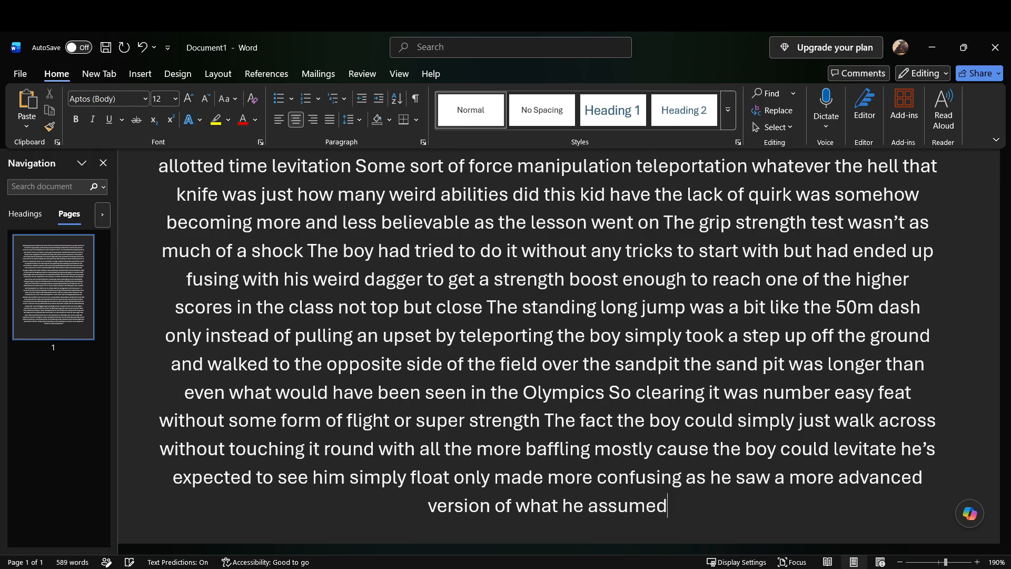
{"action": "type", "text": " was the same ability"}
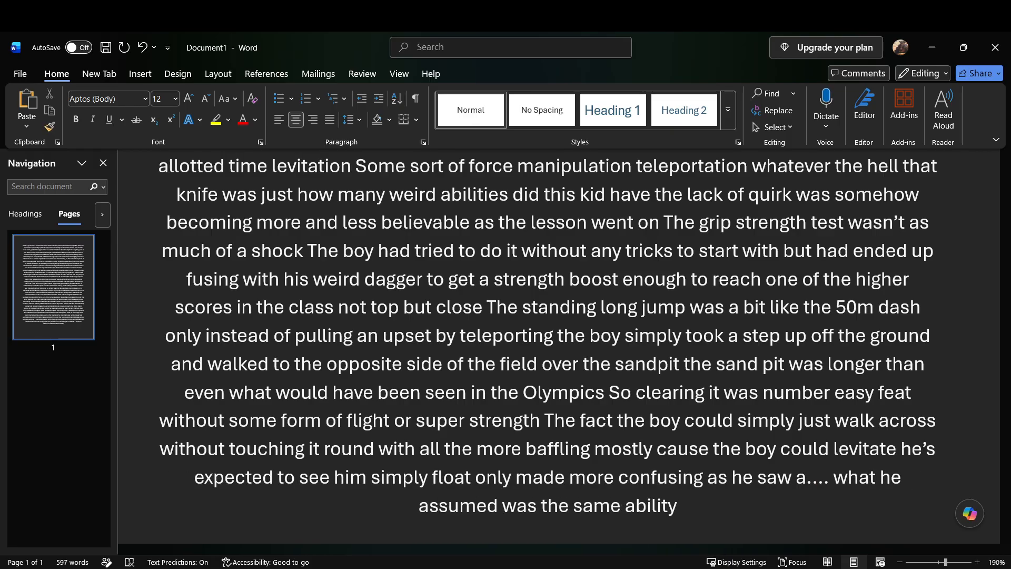
{"action": "type", "text": " as the boy"}
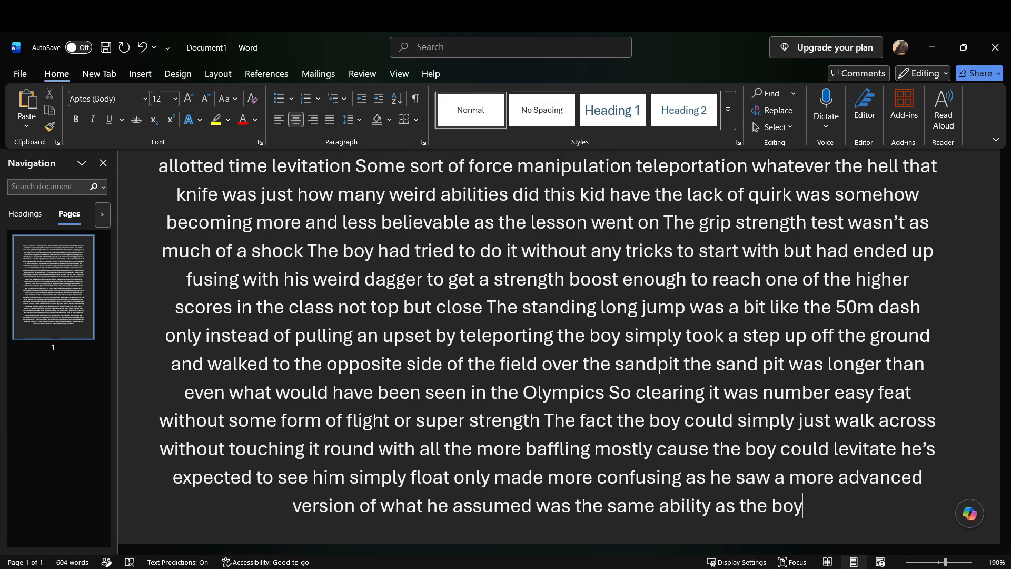
{"action": "type", "text": " sat as if at a school desk"}
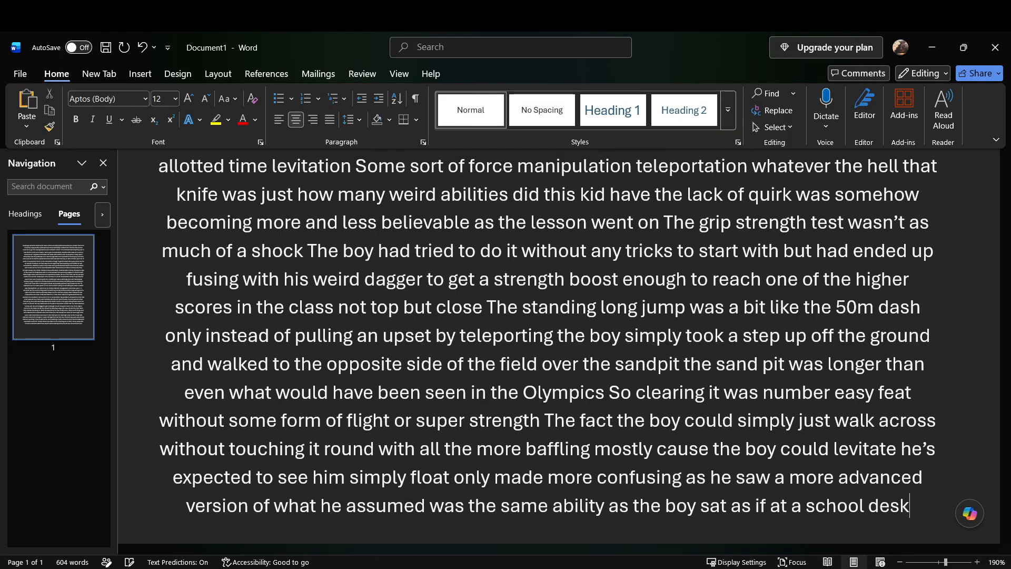
{"action": "type", "text": " with a notebook"}
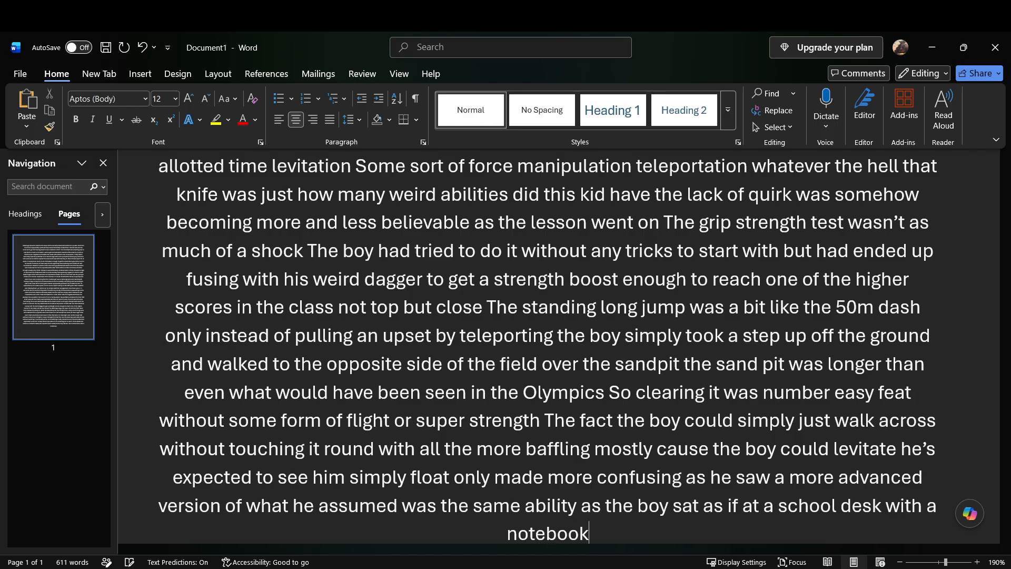
{"action": "type", "text": " in front of him"}
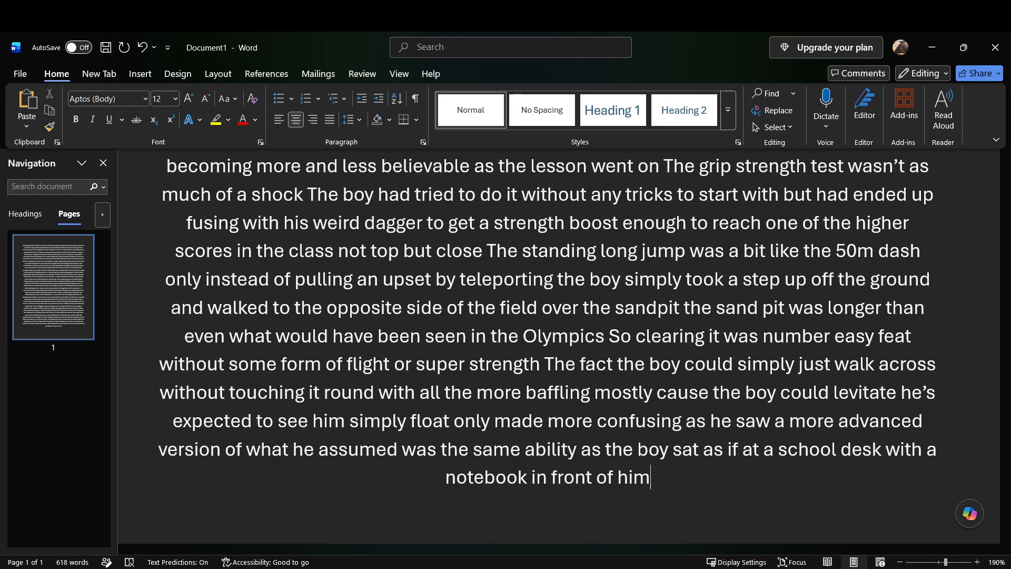
Step: Continue with "as he scribbled away on what should have been empty air but instead acted like a flat surface"
{"action": "type", "text": "as he scribbled away on"}
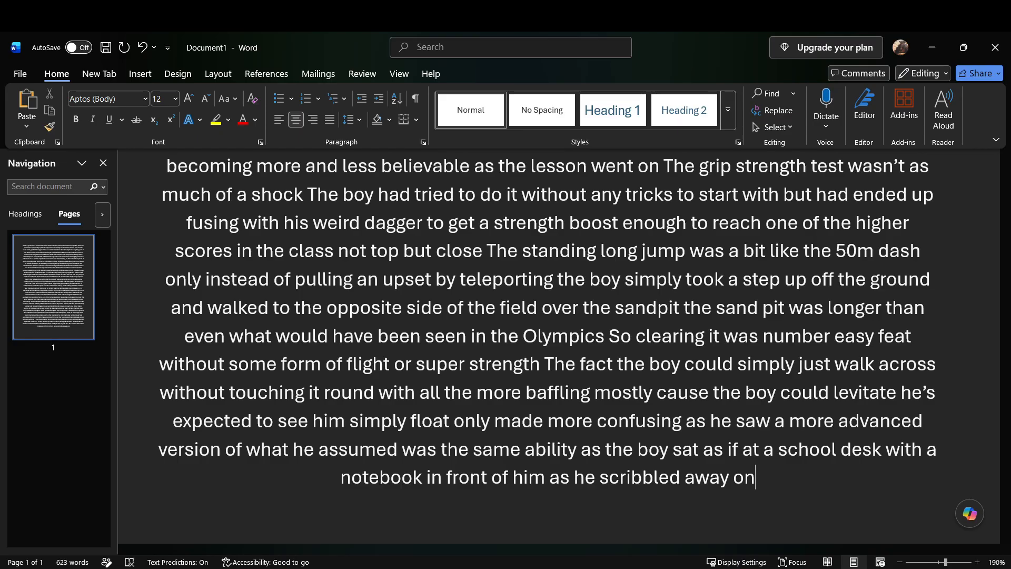
{"action": "type", "text": "what should have been empty air but"}
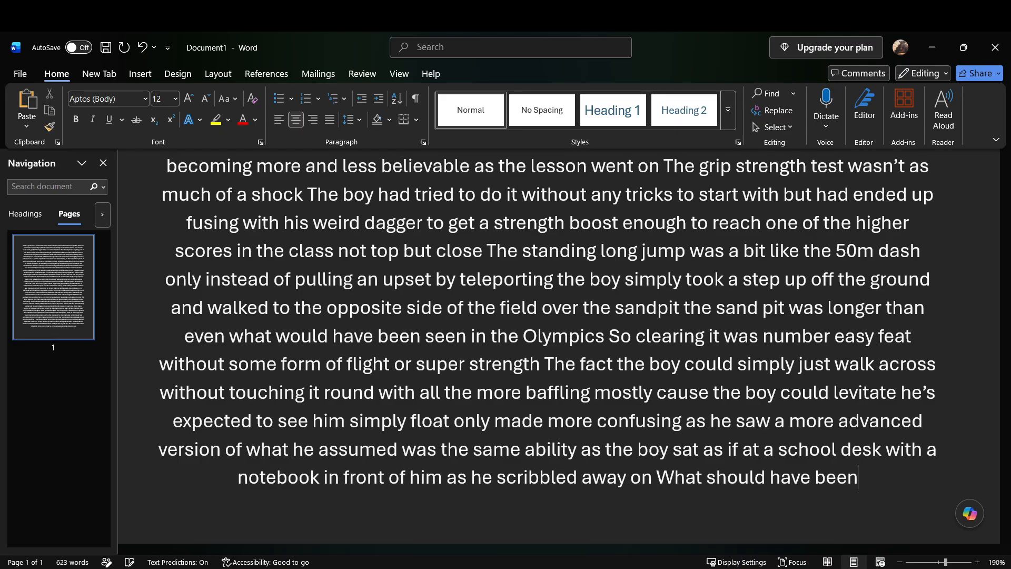
{"action": "type", "text": " instead acted like a flat surface"}
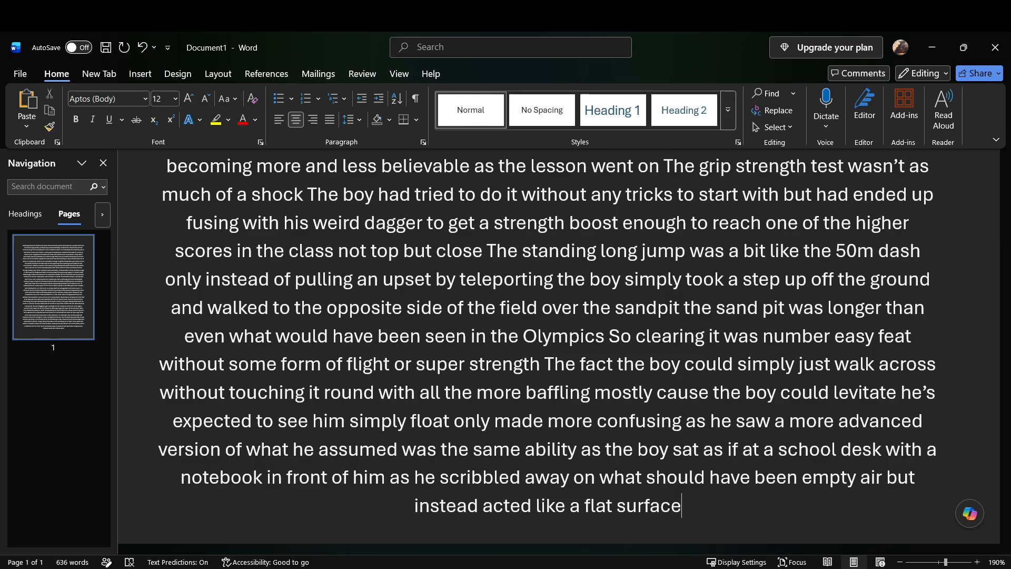
{"action": "type", "text": " all the"}
{"action": "key", "text": "BackSpace"}
{"action": "key", "text": "BackSpace"}
{"action": "key", "text": "BackSpace"}
{"action": "key", "text": "BackSpace"}
{"action": "key", "text": "BackSpace"}
{"action": "key", "text": "BackSpace"}
{"action": "key", "text": "BackSpace"}
Step: Add "Made all the more surreal by the fact that he was upside down floating just above his other classmates heads" after "flat surface"
{"action": "type", "text": "Made all the more surreal by the fact"}
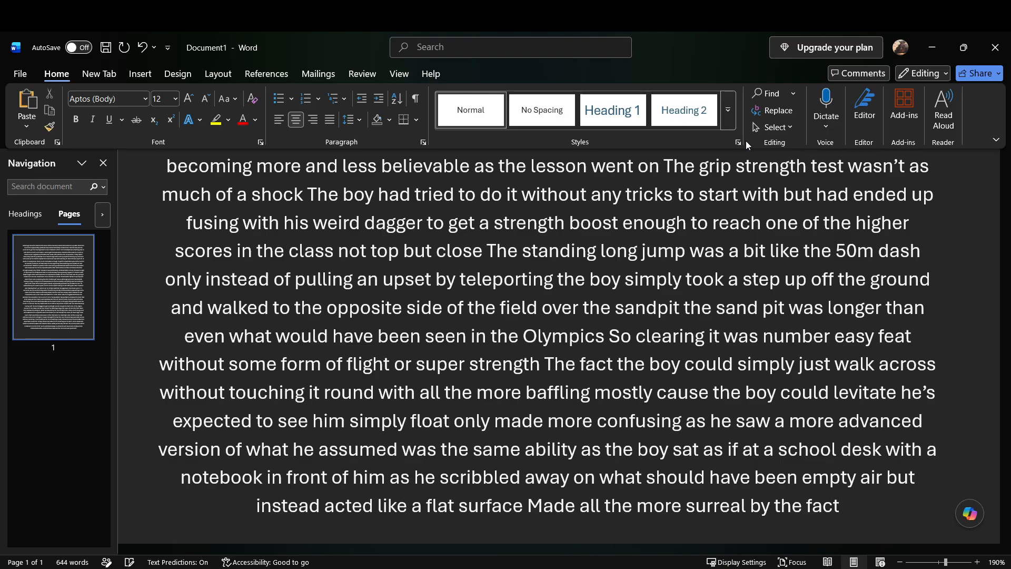
{"action": "type", "text": " that he was upside down"}
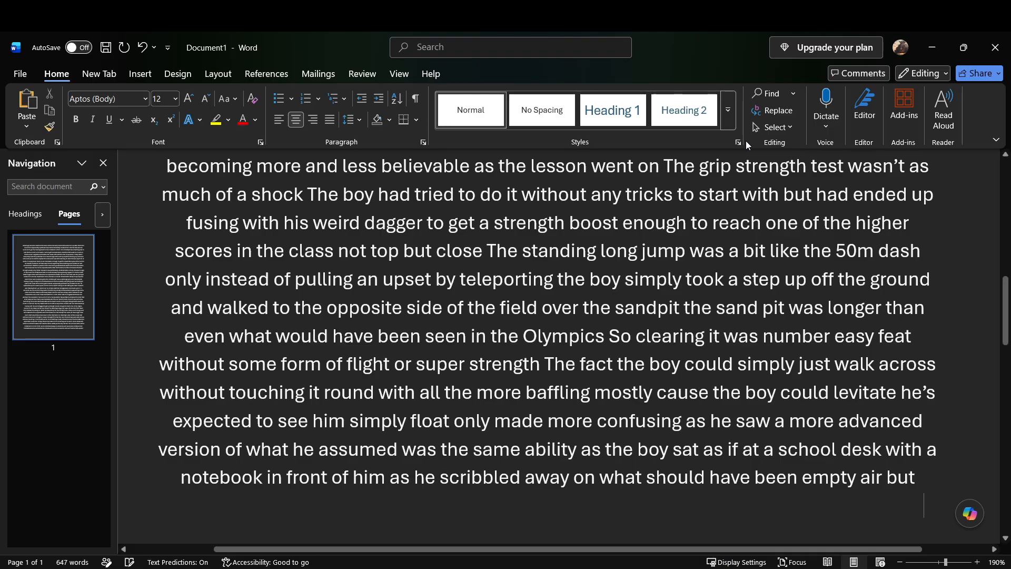
{"action": "type", "text": " floating just above his other"}
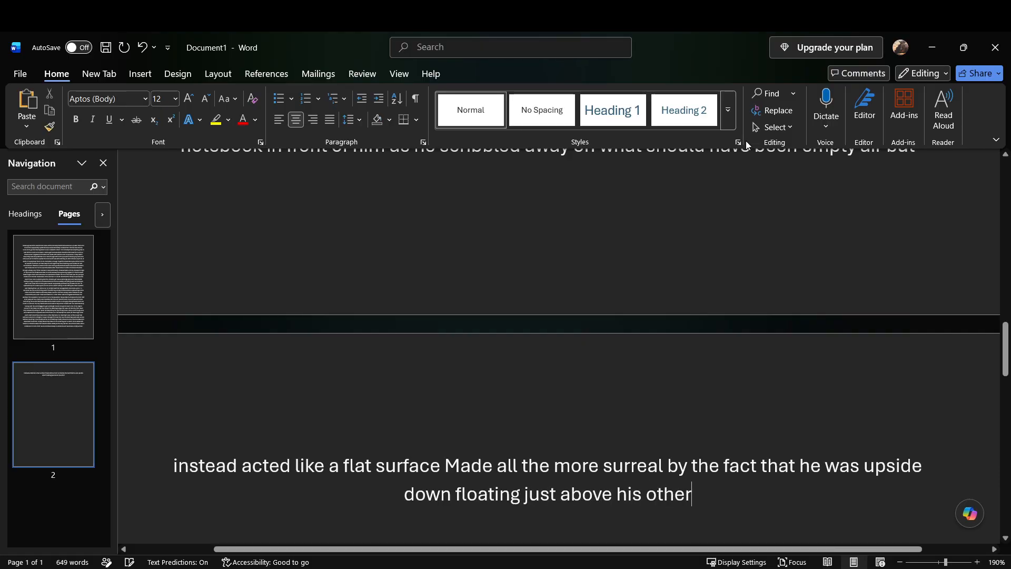
{"action": "type", "text": " classmates heads"}
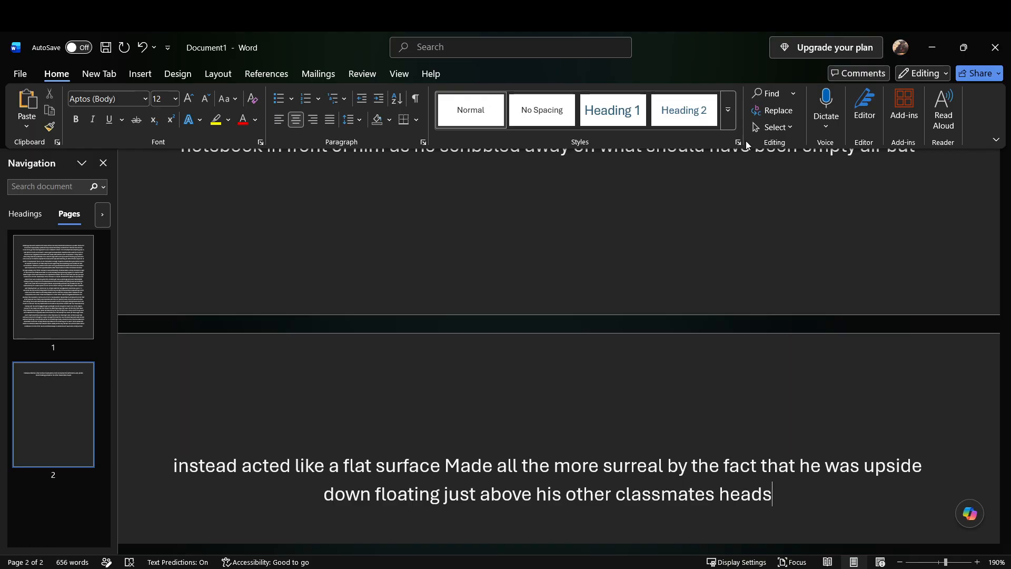
Step: Add "a few eagerly bombarding him questions that he was giving half or nonsensical answers to as he lazily scribbled away in that notebook of his"
{"action": "type", "text": "a few eagerly bombarding him questions that he was"}
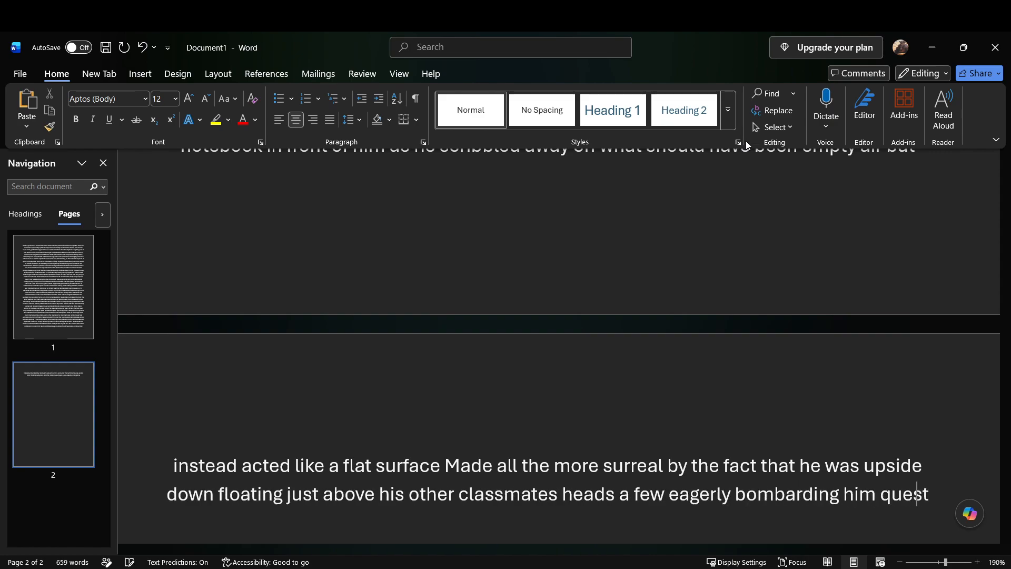
{"action": "type", "text": " giving"}
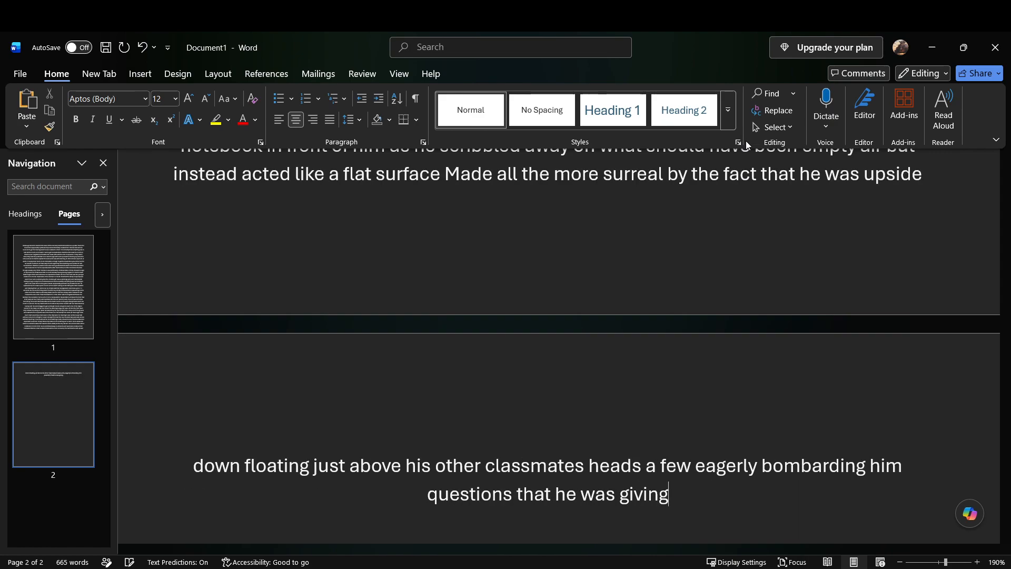
{"action": "type", "text": " half or nonsensical answers to as he"}
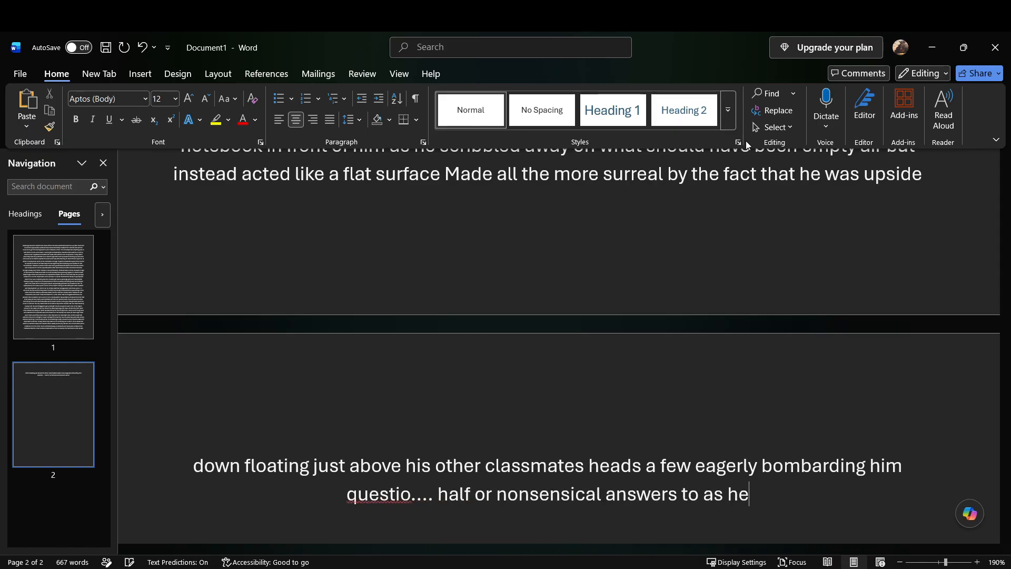
{"action": "type", "text": " lazily scribbled away in that notebook of his"}
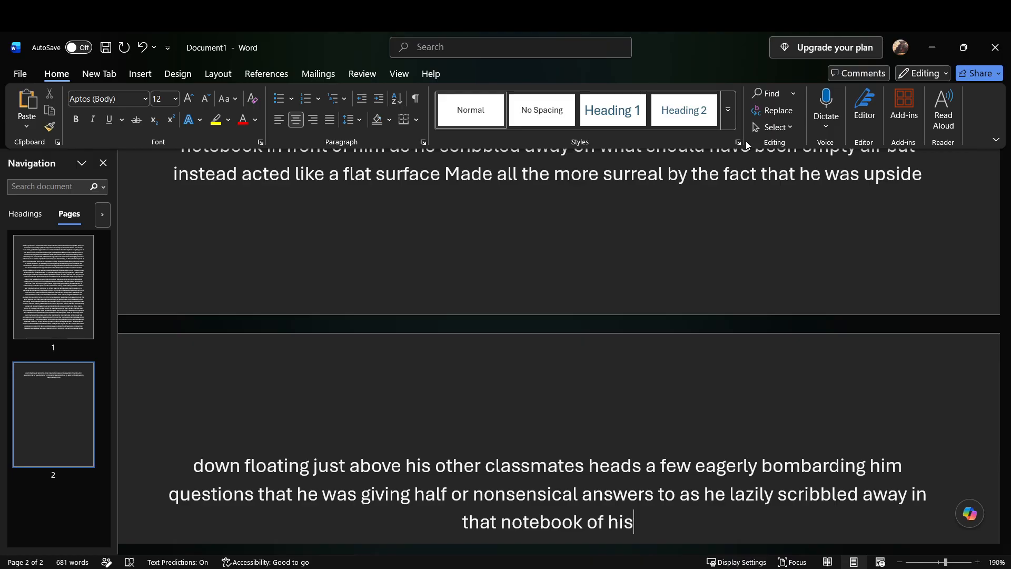
Step: Continue with "Where have I even come from He was almost sure the boy didn't have it when he came to the field"
{"action": "type", "text": "away in that notebook of his Where have I even come from"}
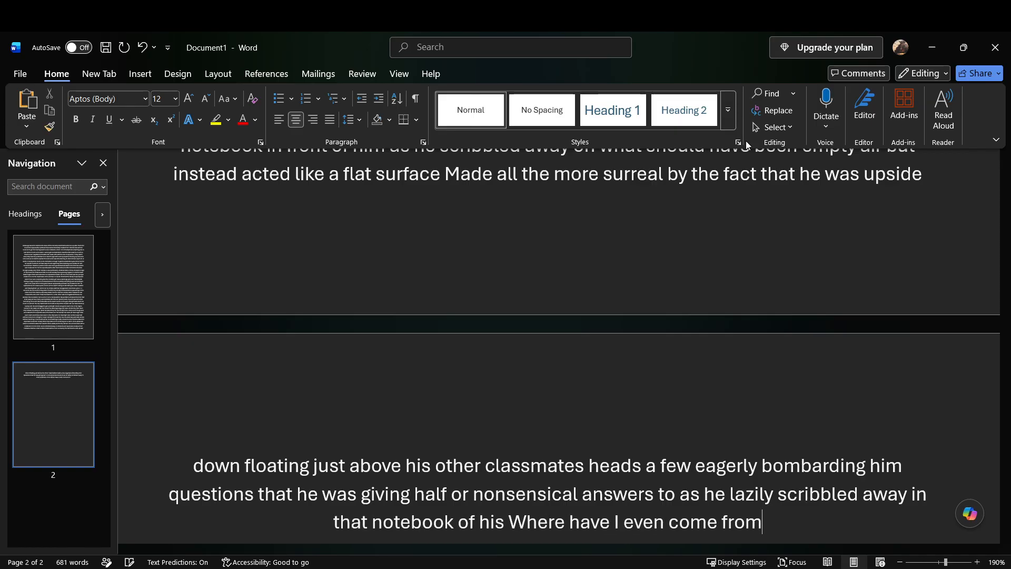
{"action": "type", "text": " he was almost sure the boy"}
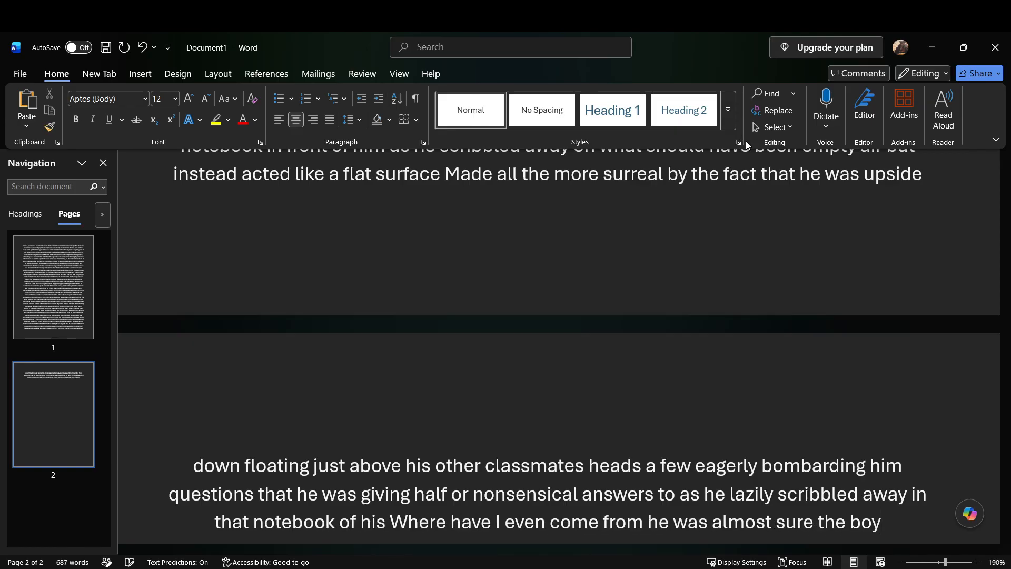
{"action": "type", "text": " didn't have it when he came to the field"}
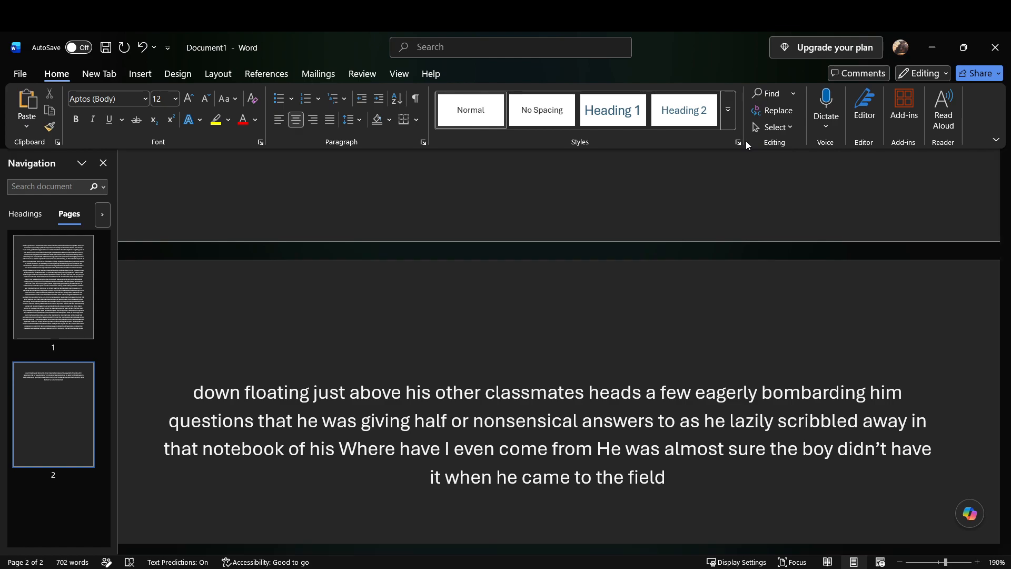
Step: Add "and again the boy could teleport so it was likely he could have retrieved it from the classroom easy enough" after "the field"
{"action": "type", "text": "and again the"}
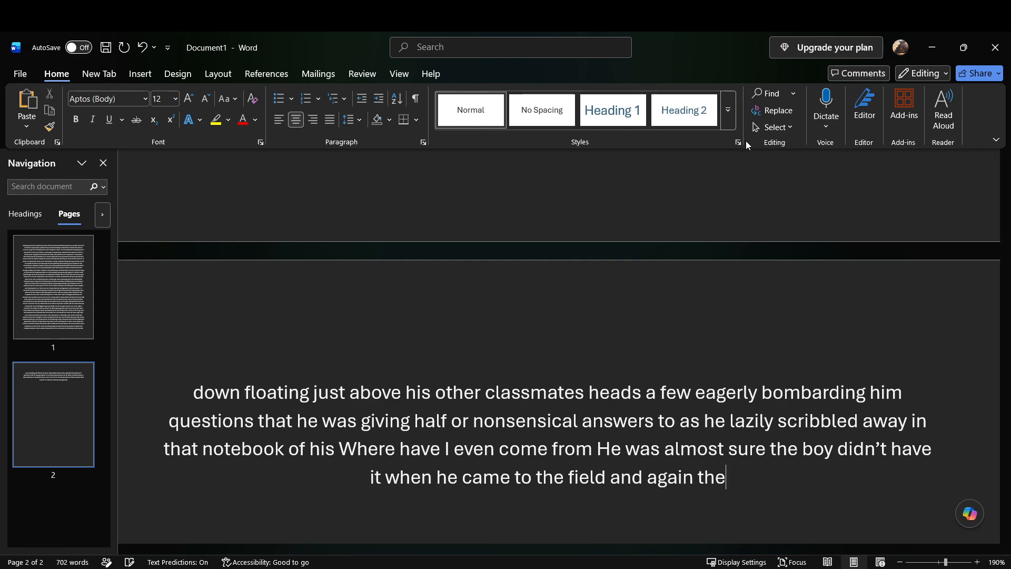
{"action": "type", "text": " boy could teleport so"}
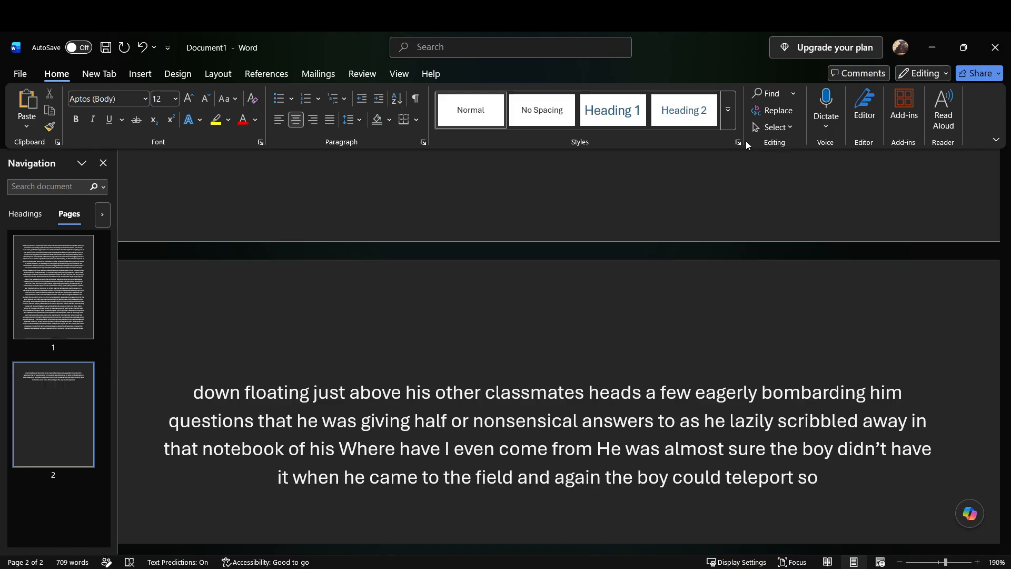
{"action": "type", "text": " it was likely he could"}
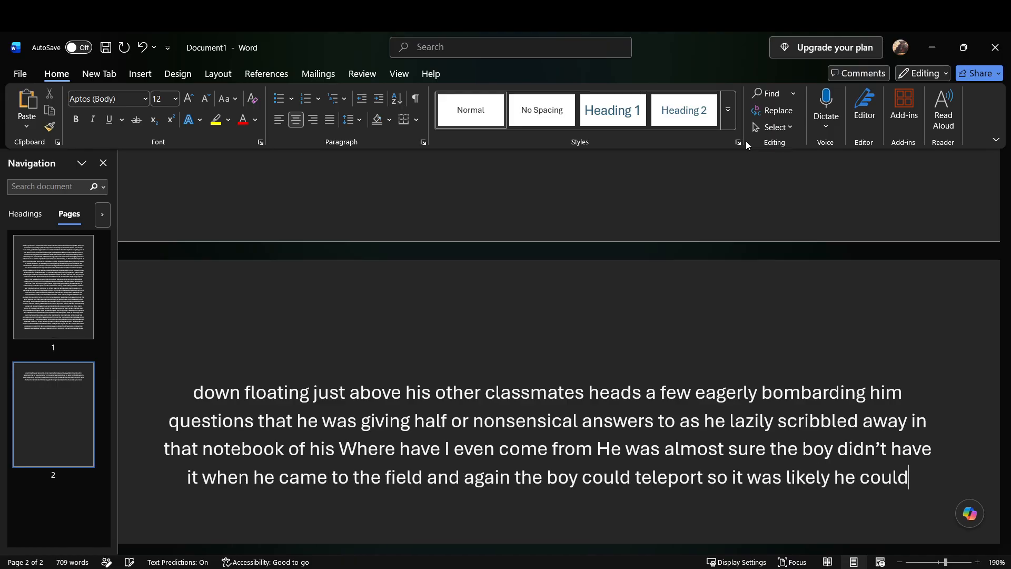
{"action": "type", "text": " have retrieved it from the classroom easy enough"}
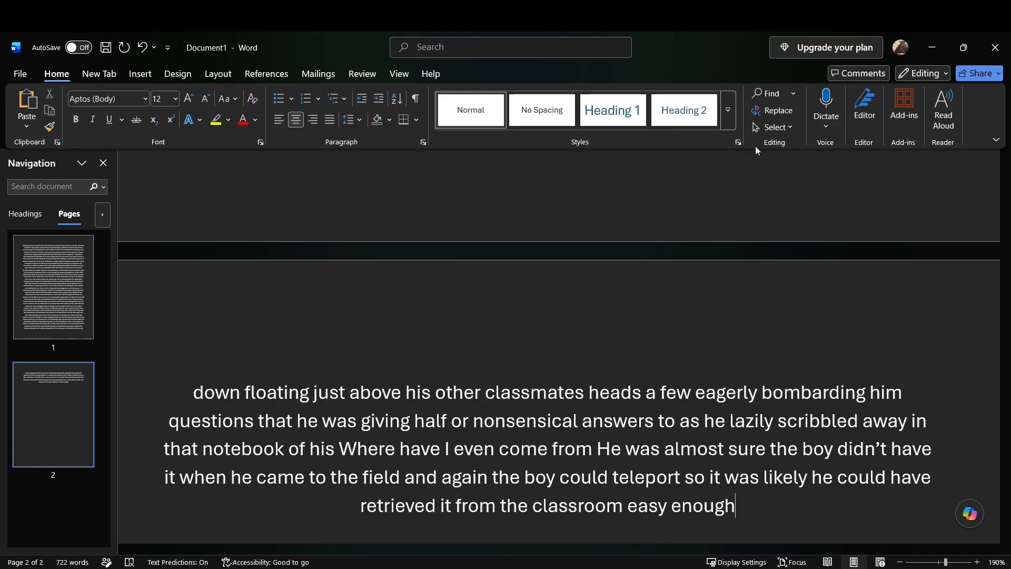
Step: Add "That didn't change the the mild" after "easy enough", leaving out the word "annoyance"
{"action": "type", "text": "That didn't change the"}
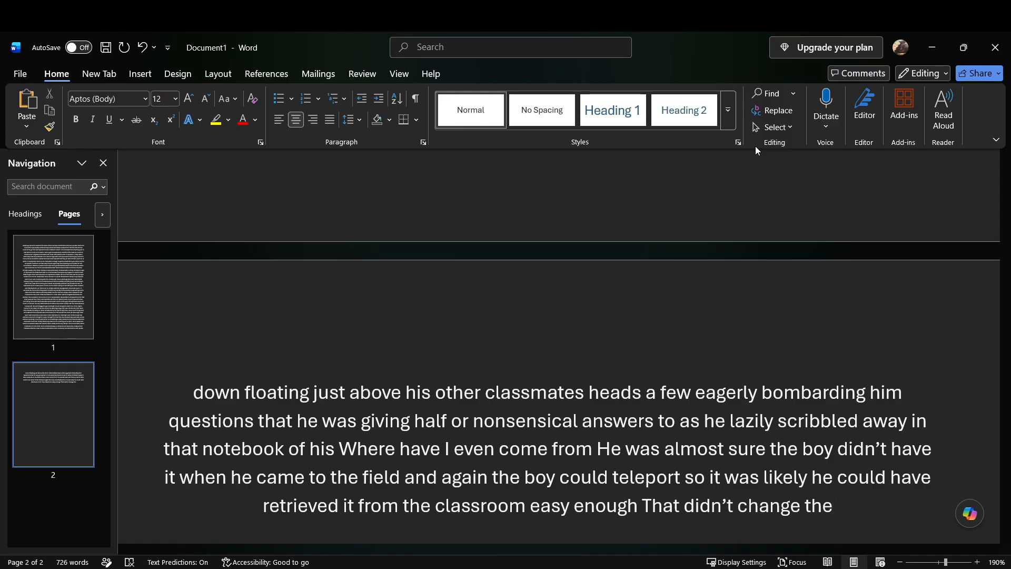
{"action": "type", "text": "the mild annoyance"}
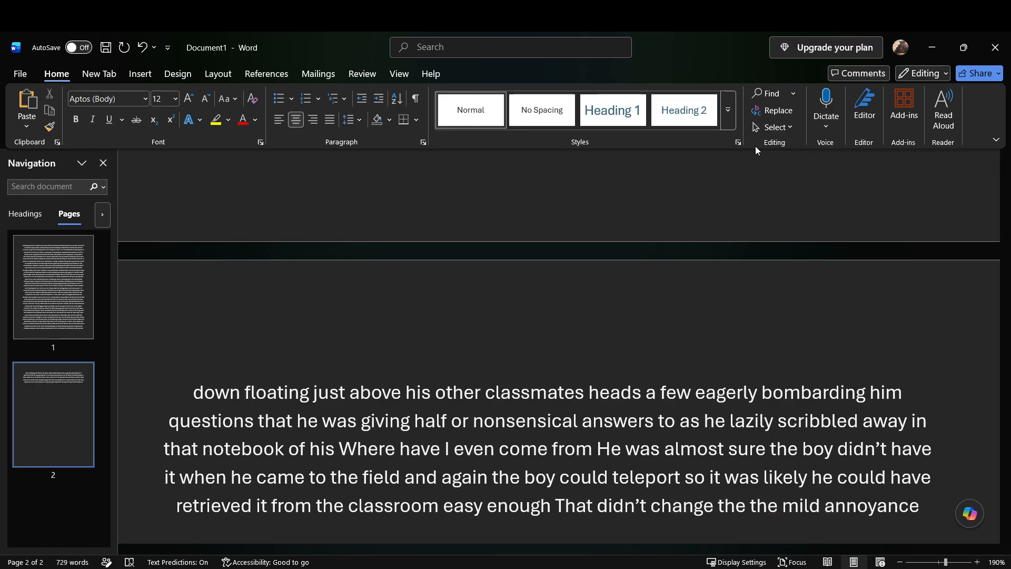
{"action": "key", "text": "BackSpace"}
{"action": "key", "text": "BackSpace"}
{"action": "key", "text": "BackSpace"}
{"action": "key", "text": "BackSpace"}
{"action": "key", "text": "BackSpace"}
{"action": "key", "text": "BackSpace"}
{"action": "key", "text": "BackSpace"}
{"action": "key", "text": "BackSpace"}
{"action": "key", "text": "BackSpace"}
{"action": "key", "text": "BackSpace"}
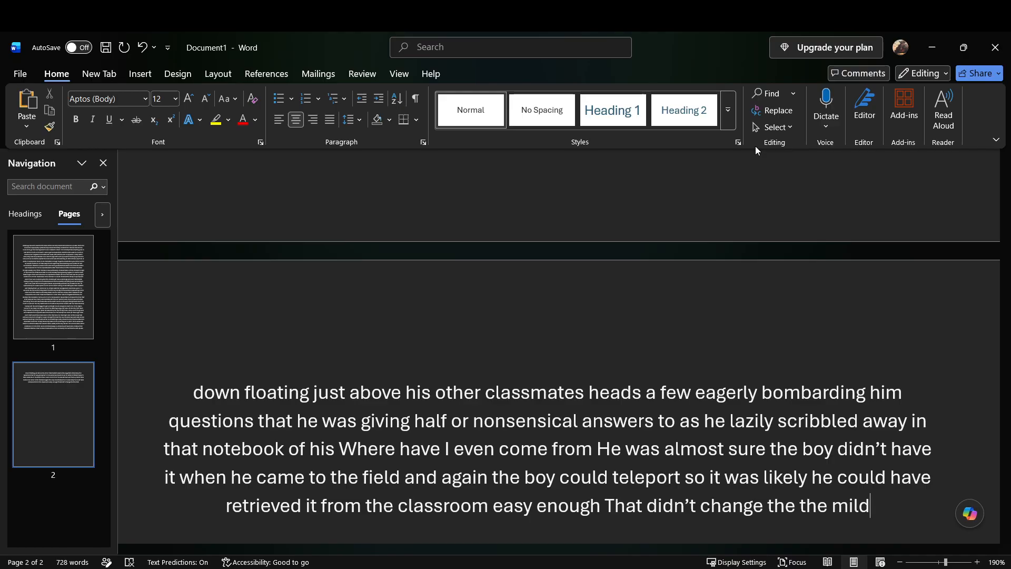
Step: Continue with "Partly from his annoyance at this no problem child who seemed to relish in showing off his abilities"
{"action": "type", "text": "partly from his"}
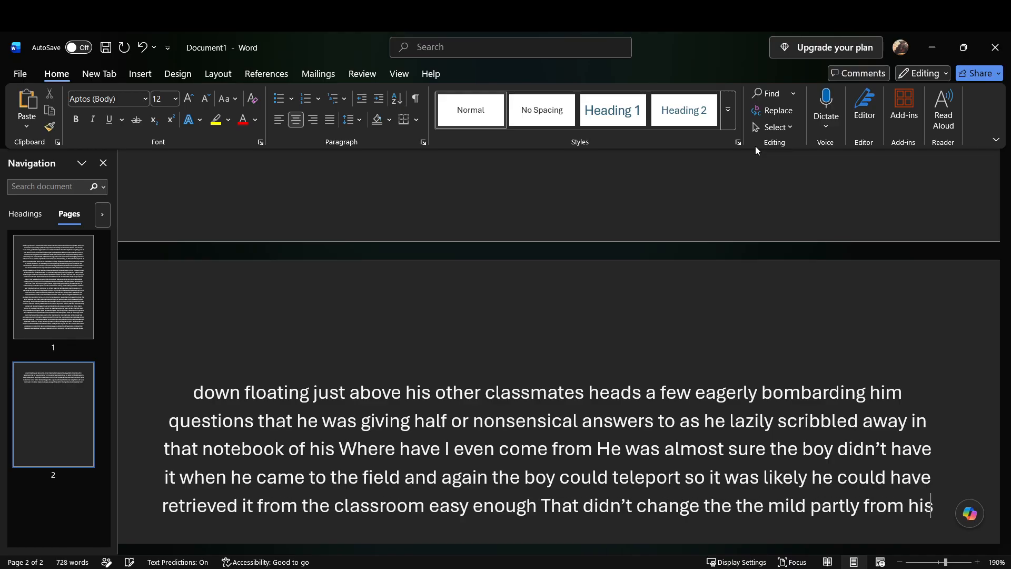
{"action": "type", "text": " annoyance at this"}
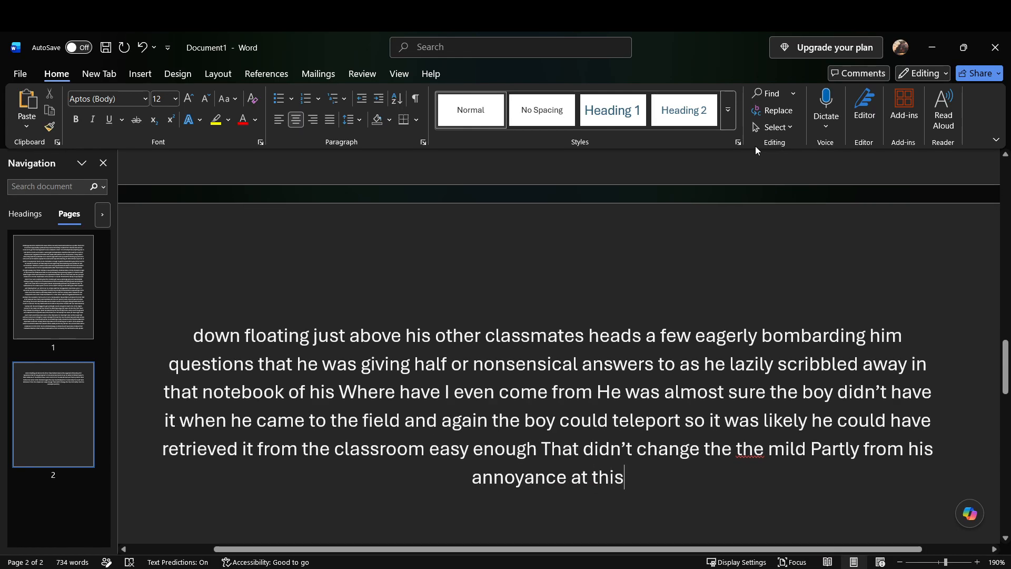
{"action": "type", "text": "no problem child"}
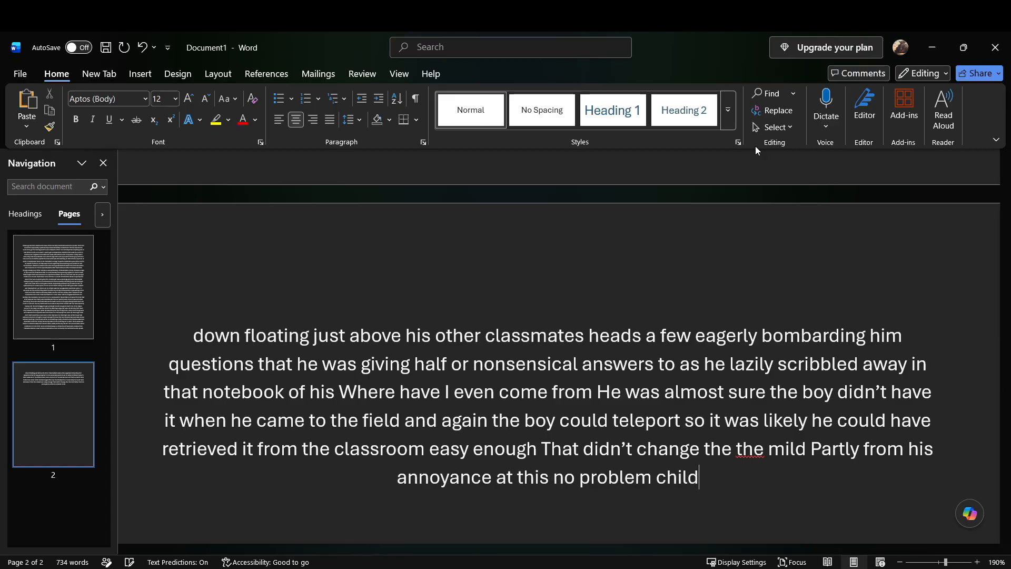
{"action": "type", "text": " who seemed to relish"}
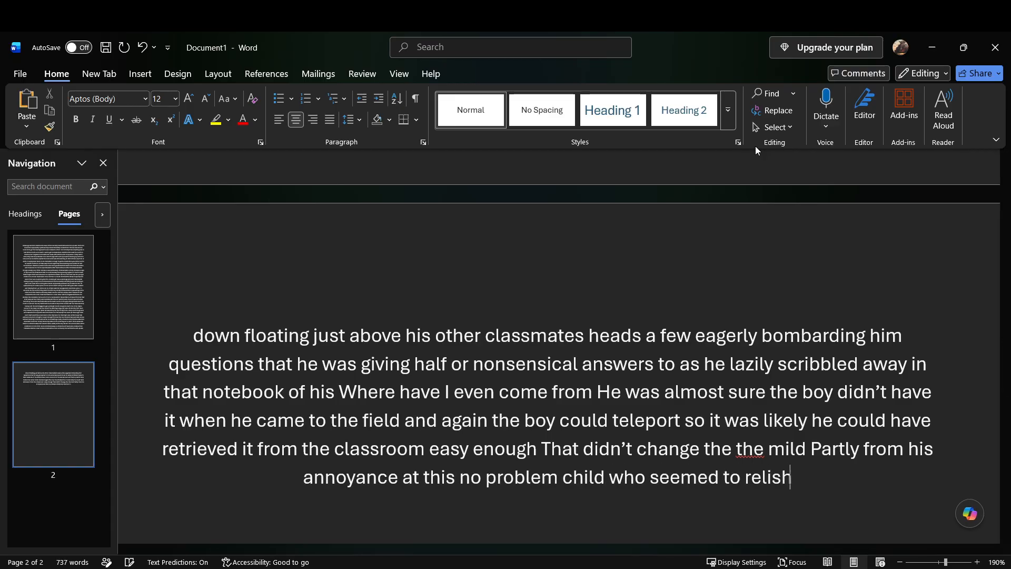
{"action": "type", "text": " in showing off his abilities"}
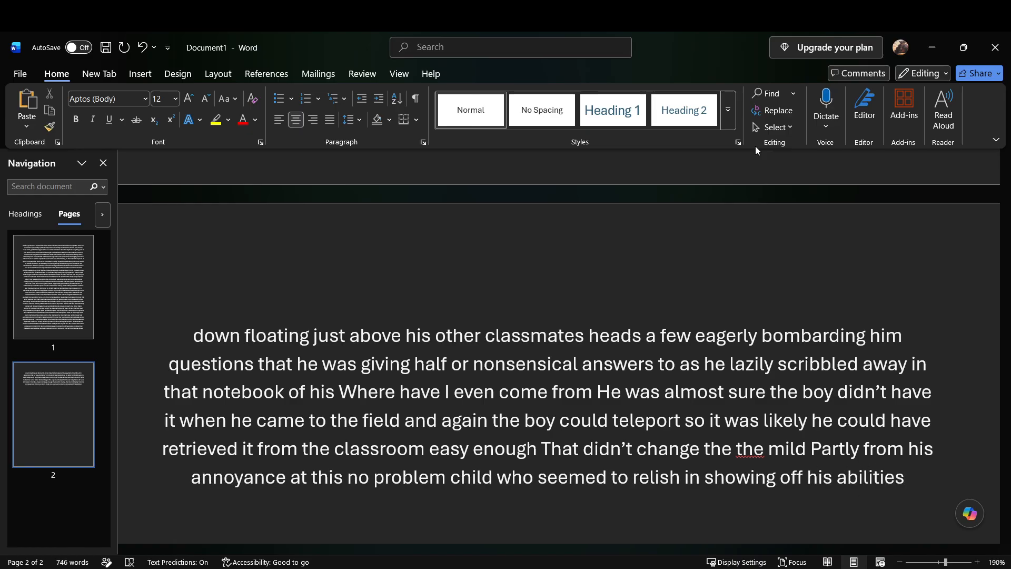
{"action": "type", "text": " and partly because his quirk seemed to have"}
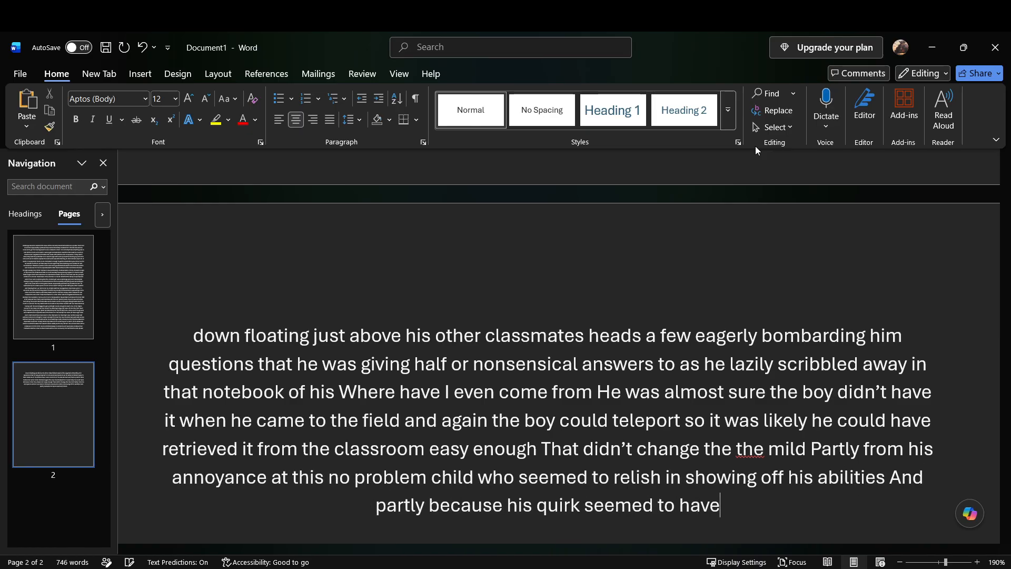
{"action": "type", "text": " no effect on said abilities"}
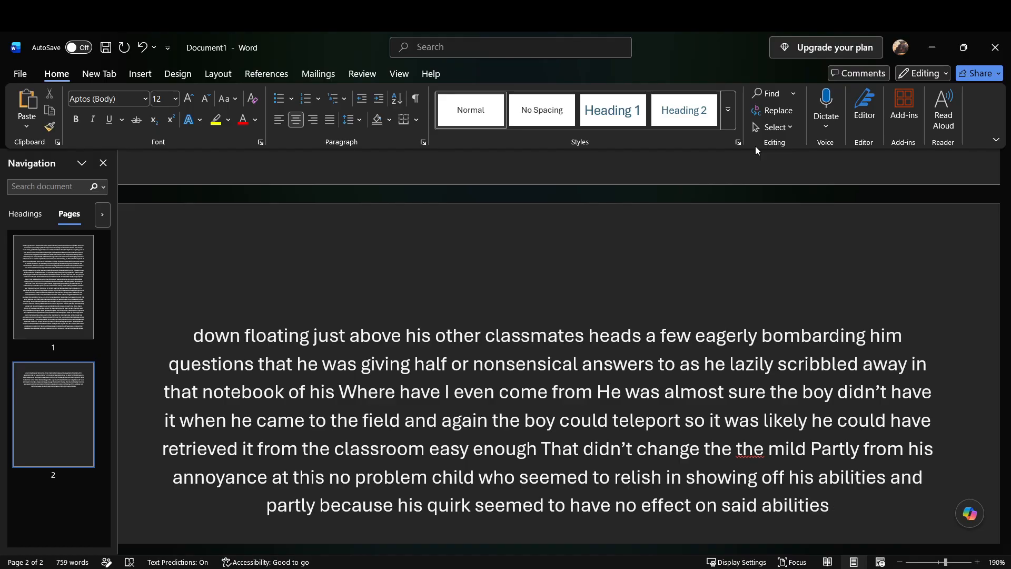
Step: Add "Even so he somewhat knew he was probably showing off because he likely couldn't show off before" after "said abilities"
{"action": "type", "text": "Even so"}
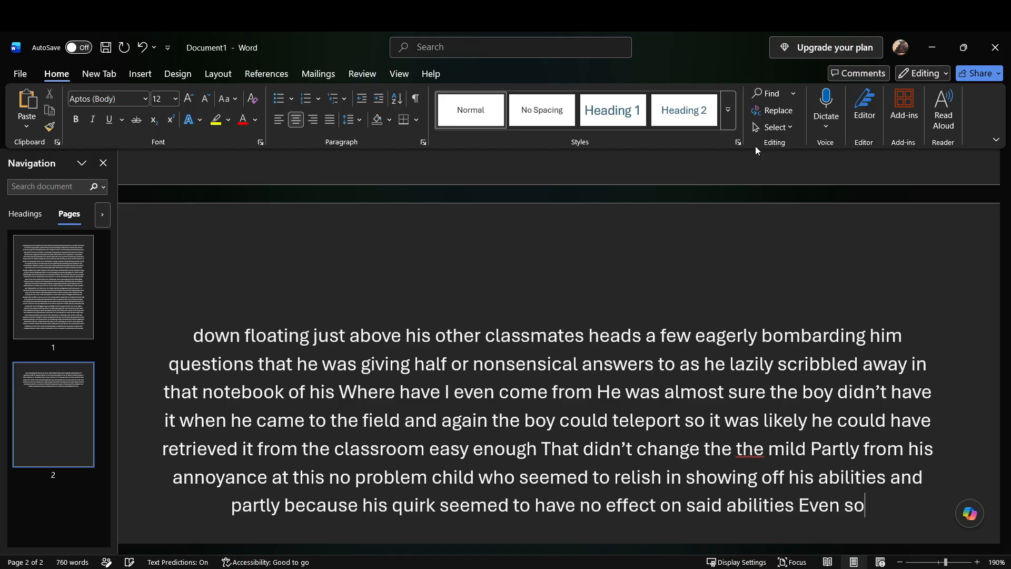
{"action": "type", "text": " he somewhat"}
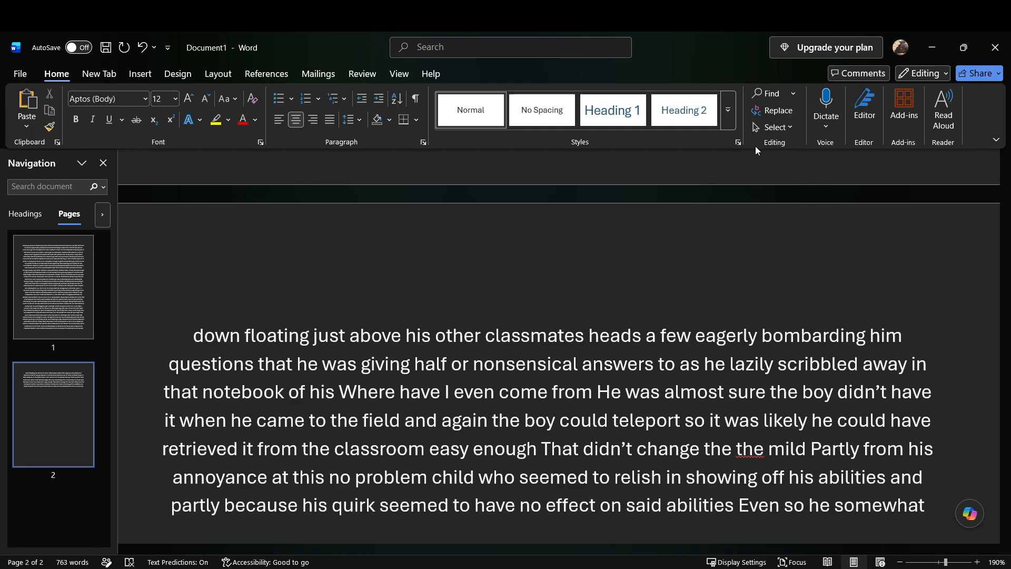
{"action": "type", "text": " knew he was probably showing off because"}
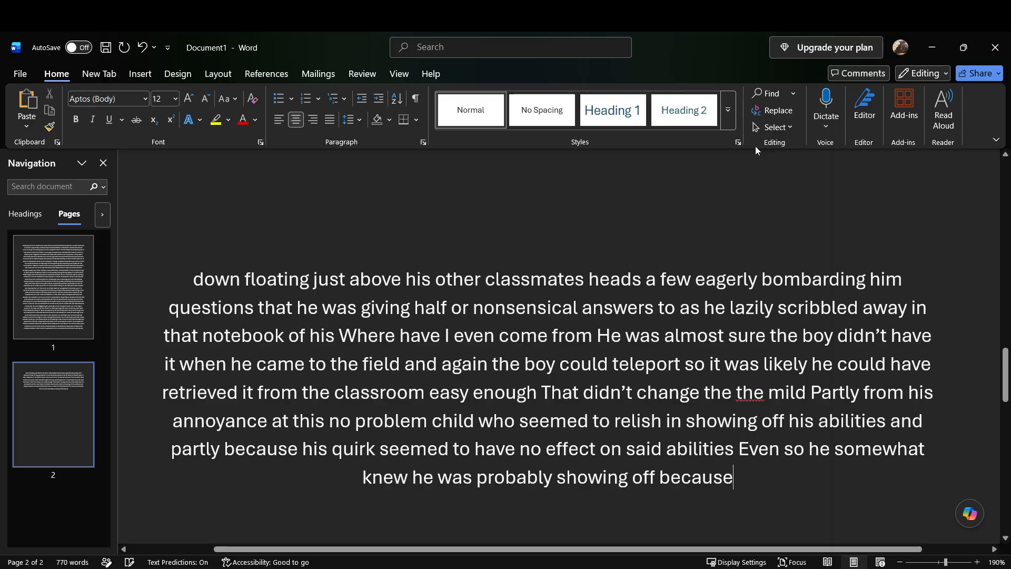
{"action": "type", "text": " he likely couldn't show off before"}
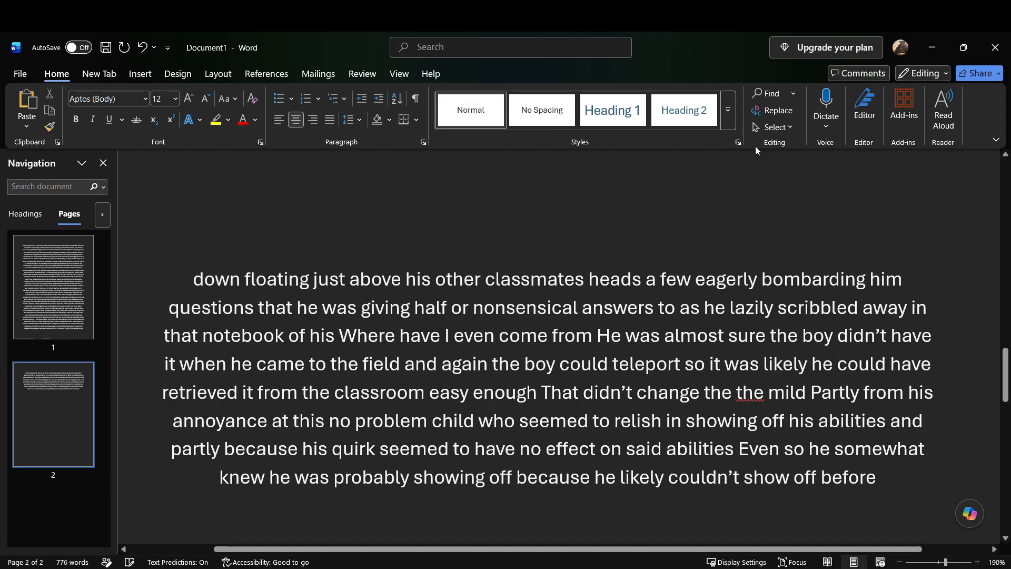
{"action": "type", "text": " he didn't know"}
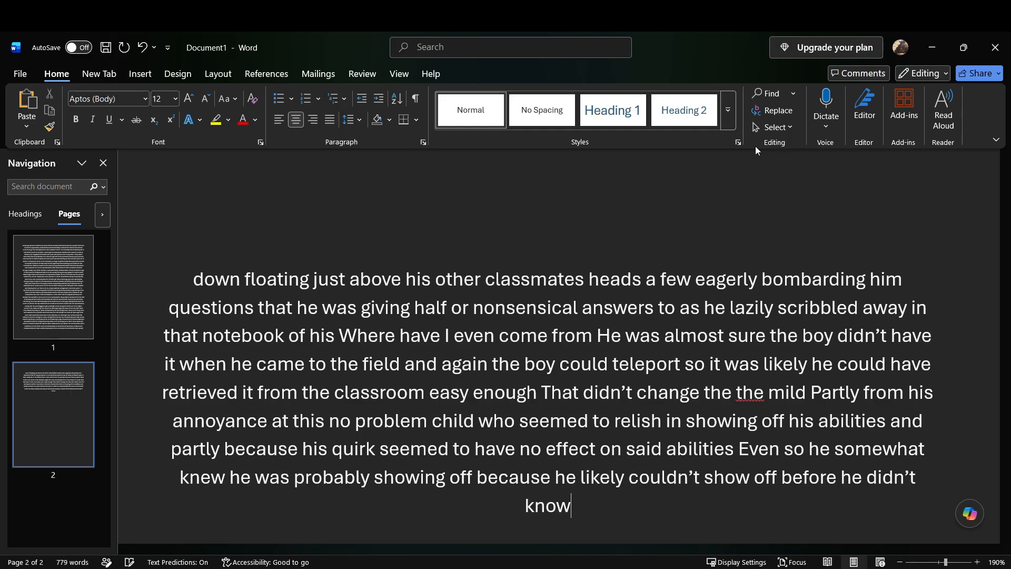
{"action": "type", "text": " what"}
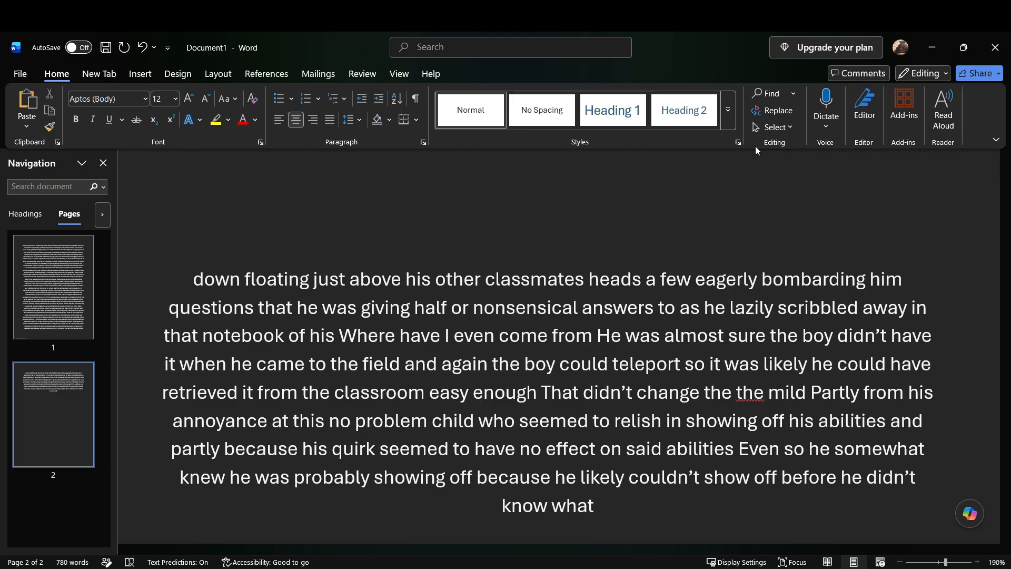
{"action": "type", "text": " or how this ability worked"}
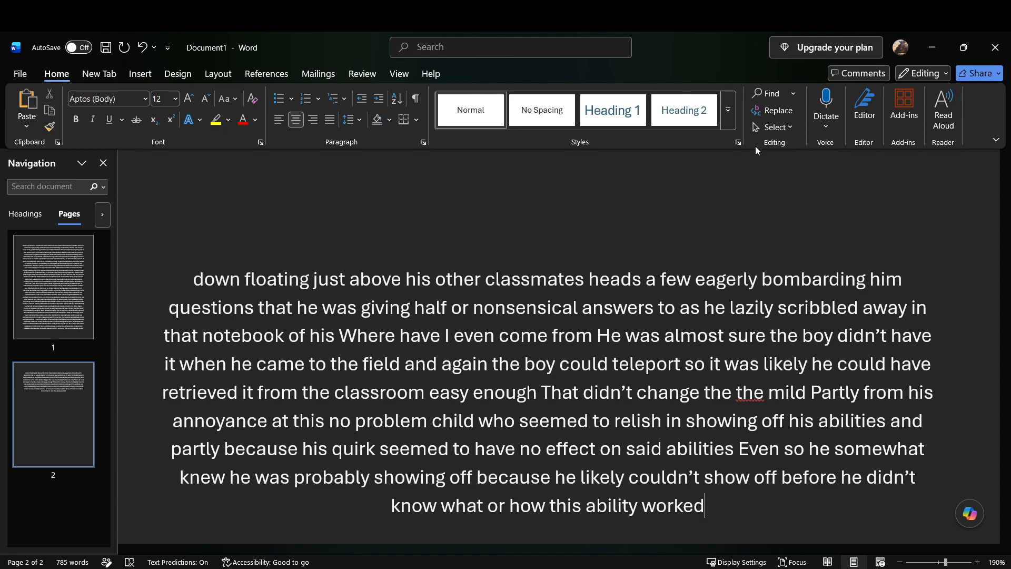
Step: Continue with "he didn't know what or how this ability worked but if he truly was quirkless"
{"action": "type", "text": "But if he truly"}
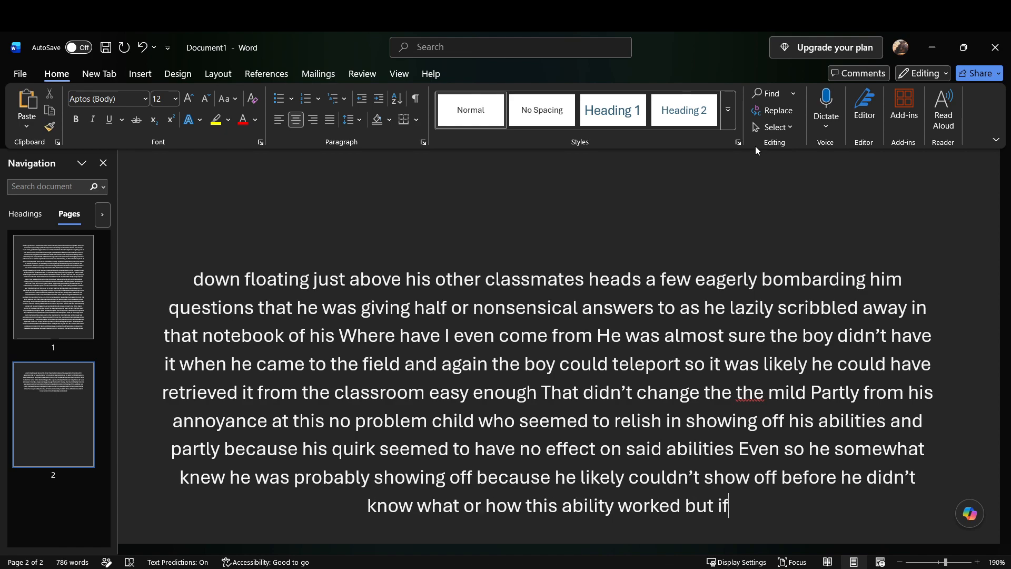
{"action": "type", "text": " was quirkless"}
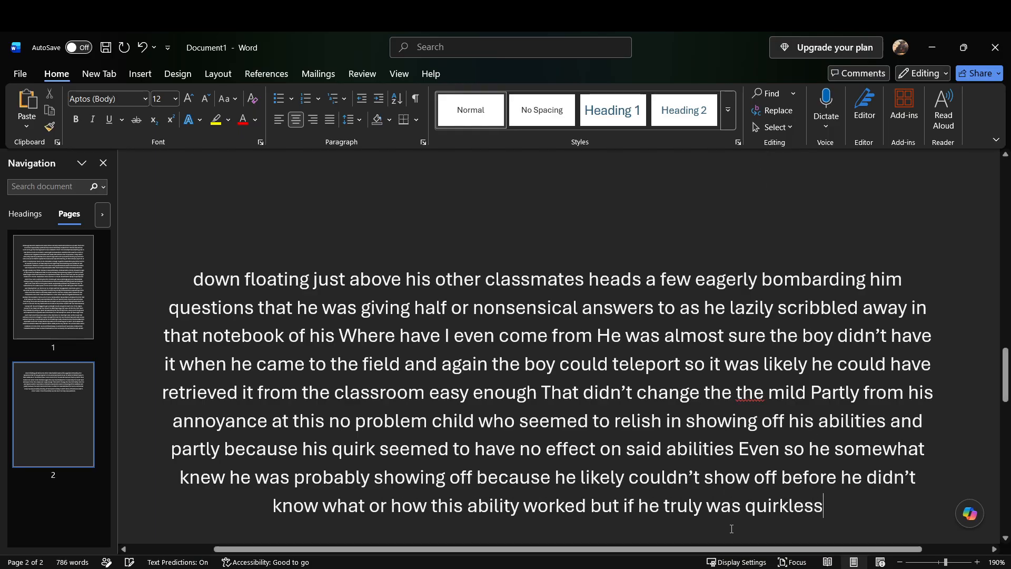
{"action": "left_click", "coordinate": [719, 567]}
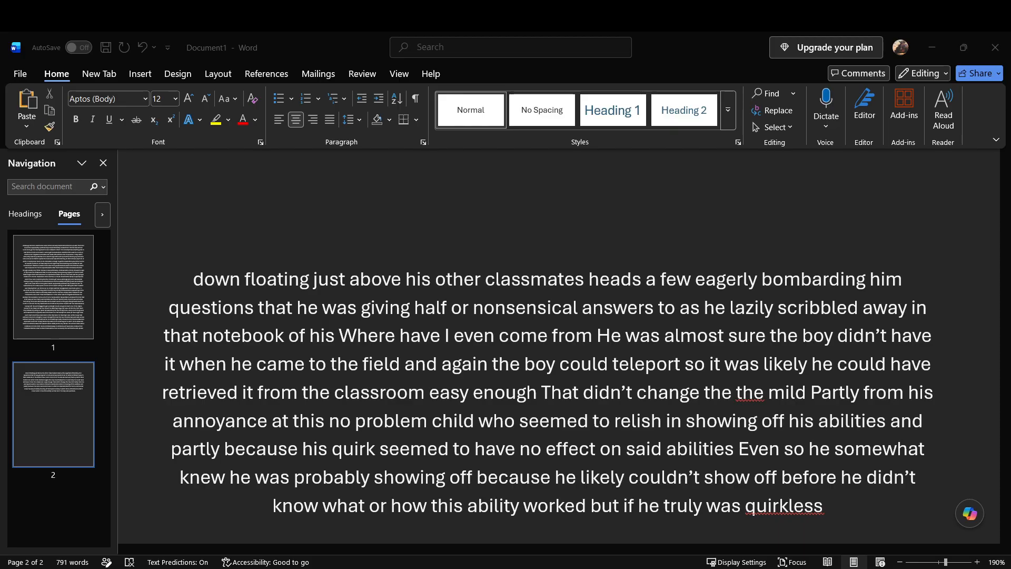
{"action": "left_click", "coordinate": [849, 207]}
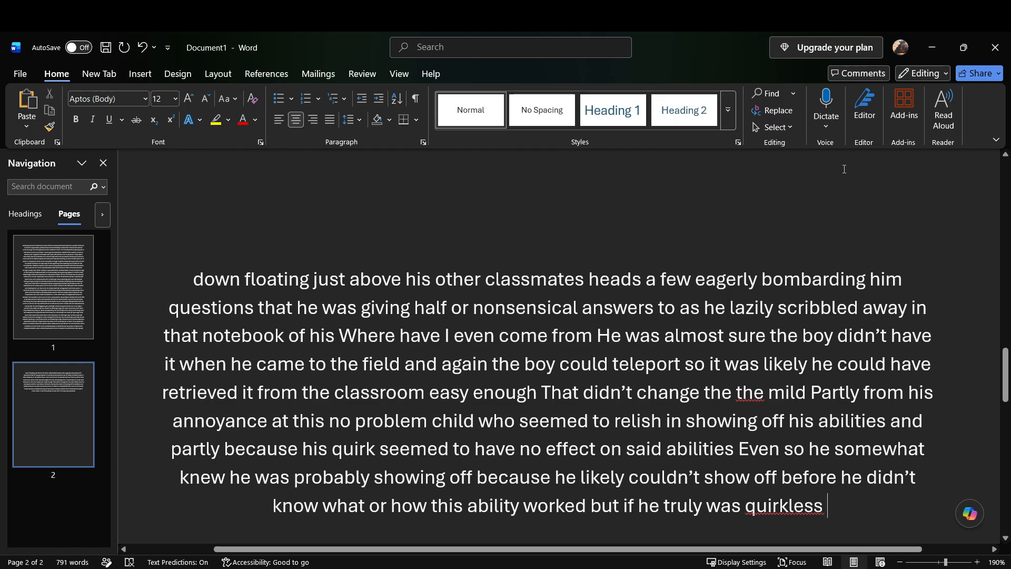
{"action": "type", "text": "j"}
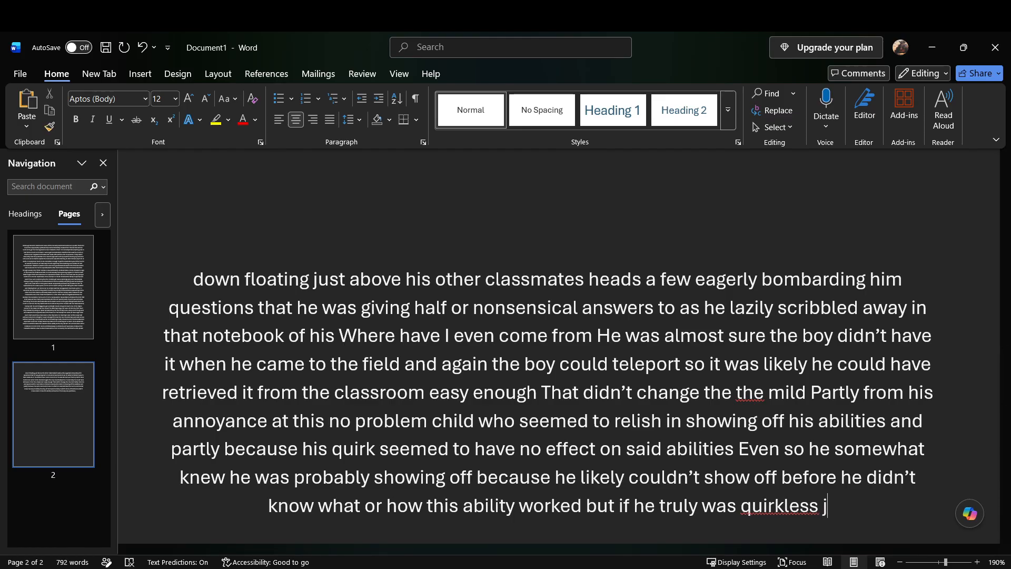
{"action": "key", "text": "BackSpace"}
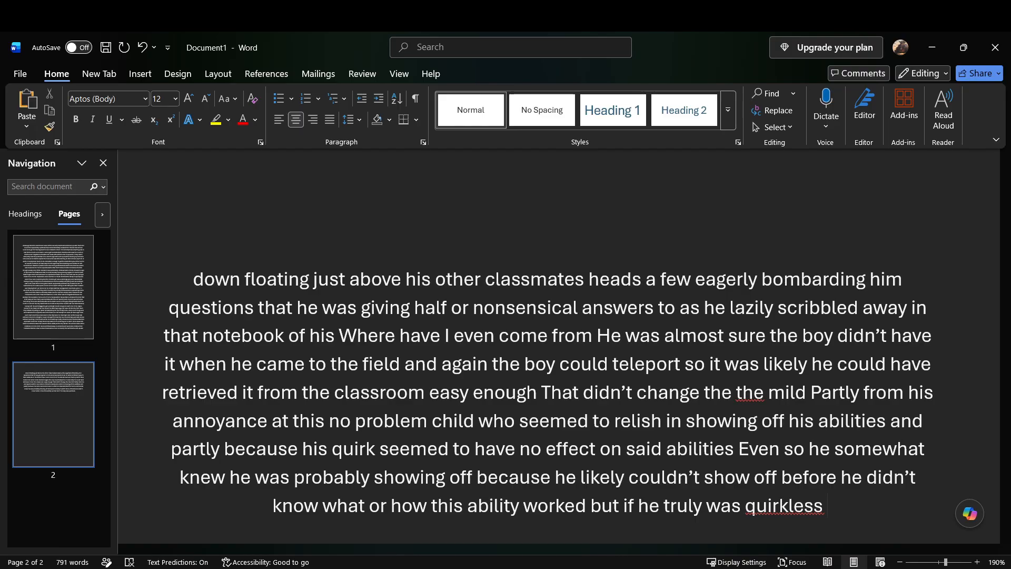
Step: Add "He wouldn't have had the ability to show off or play with his abilities with his classmates" after "quirkless"
{"action": "type", "text": "he wouldn't have had the ability"}
{"action": "type", "text": " to show off or"}
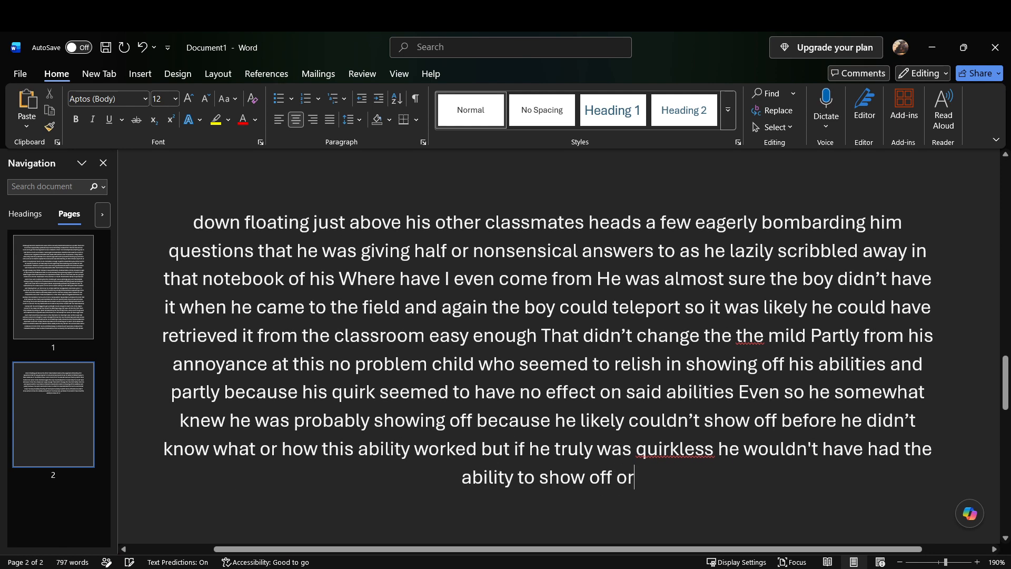
{"action": "type", "text": " play with his abilities with his classmates"}
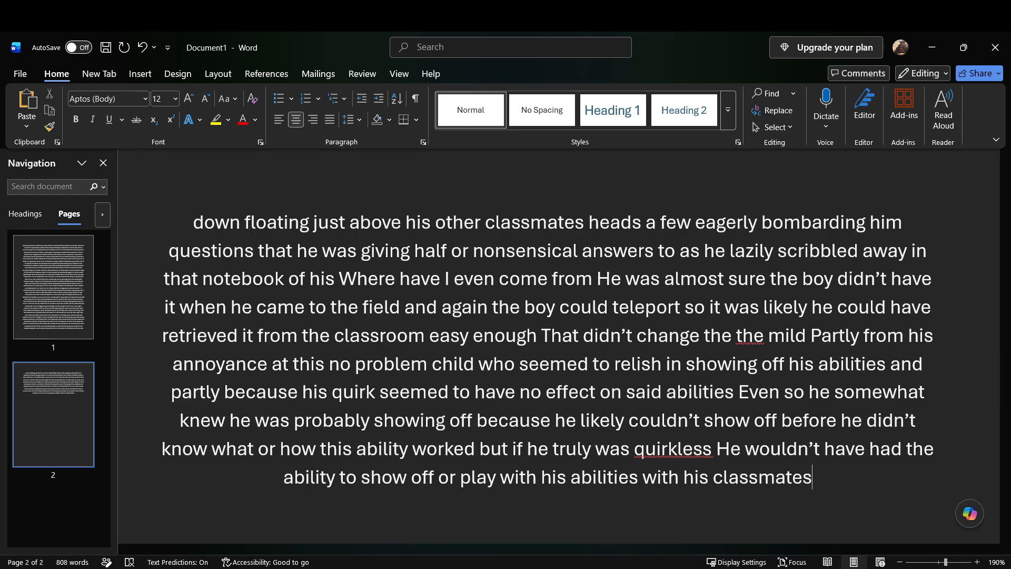
Step: Replace the closing words "his classmates" with "Like the other kids he'd likely grown up with"
{"action": "key", "text": "BackSpace"}
{"action": "key", "text": "BackSpace"}
{"action": "key", "text": "BackSpace"}
{"action": "key", "text": "BackSpace"}
{"action": "key", "text": "BackSpace"}
{"action": "key", "text": "BackSpace"}
{"action": "key", "text": "BackSpace"}
{"action": "key", "text": "BackSpace"}
{"action": "key", "text": "BackSpace"}
{"action": "key", "text": "BackSpace"}
{"action": "key", "text": "BackSpace"}
{"action": "key", "text": "BackSpace"}
{"action": "key", "text": "BackSpace"}
{"action": "key", "text": "BackSpace"}
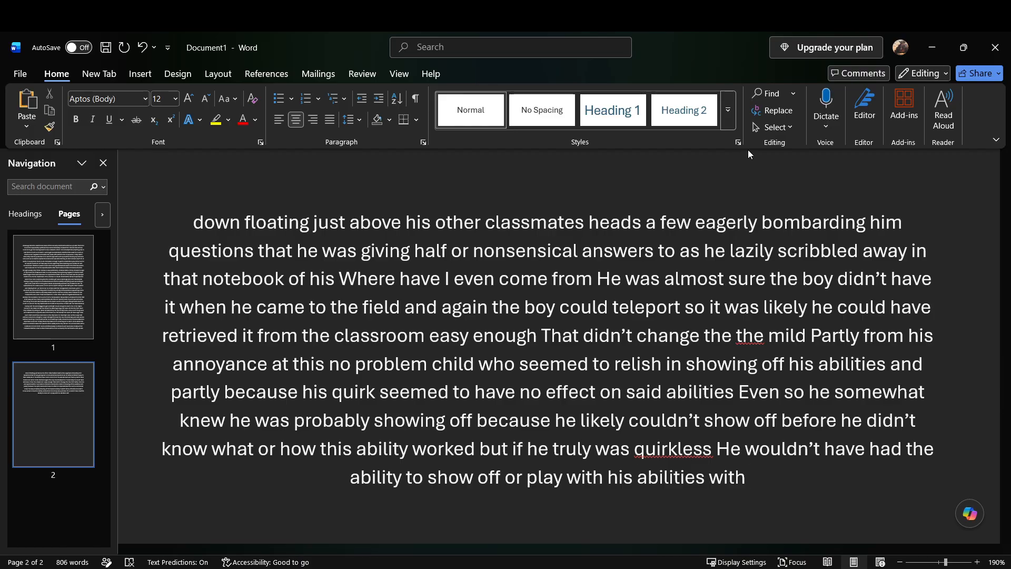
{"action": "type", "text": "like the other kids he'd likely grown up with"}
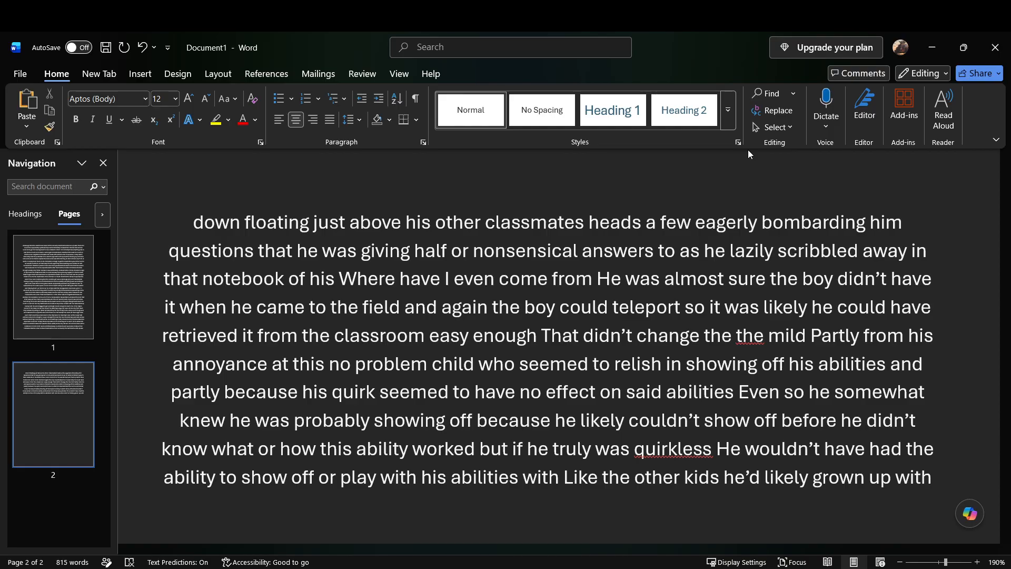
Step: Add "logically Izawa knew he should give the kid some leeway" after "grown up with"
{"action": "type", "text": "logically"}
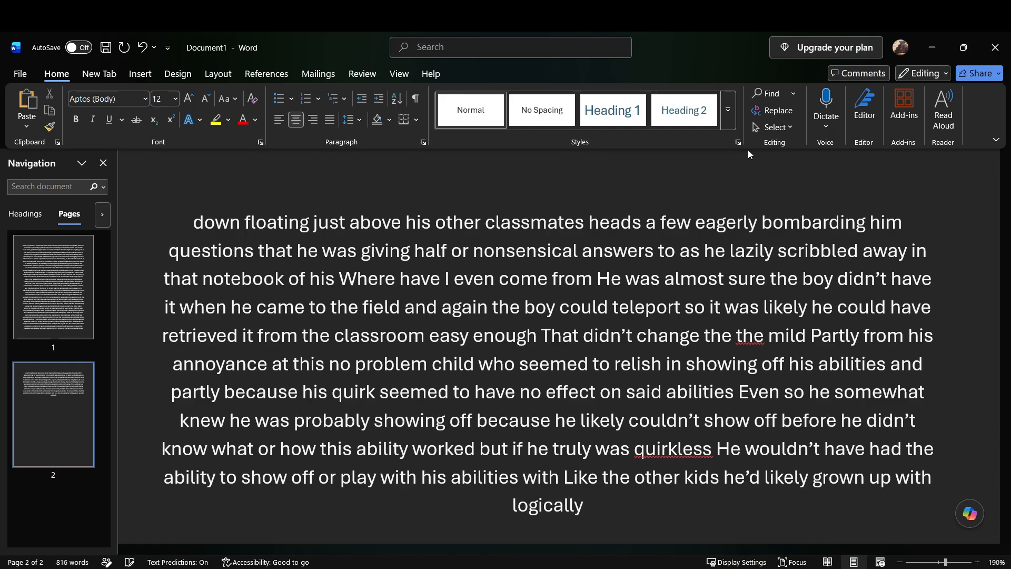
{"action": "type", "text": " izawa knew he should give the kid"}
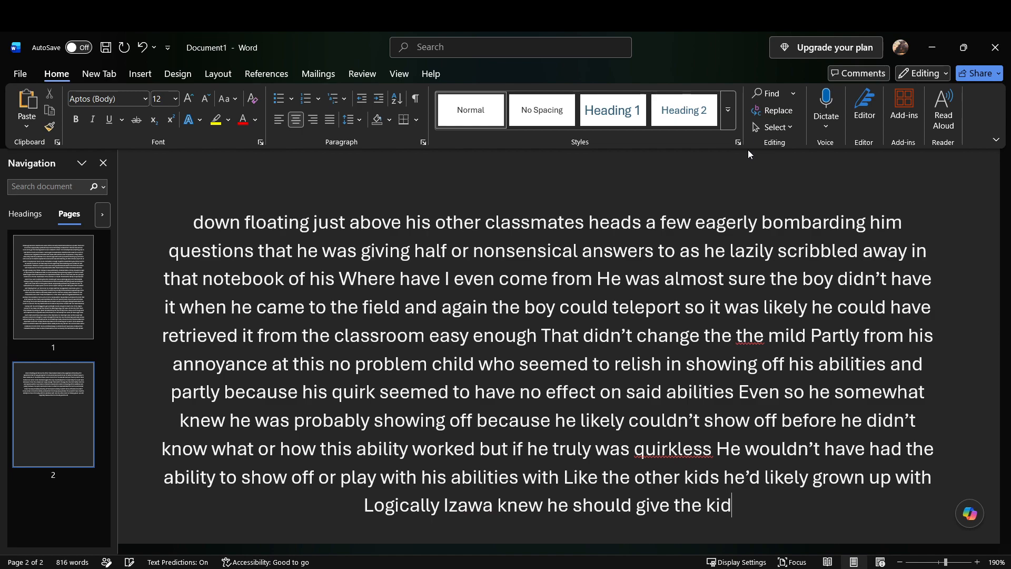
{"action": "type", "text": " some leeway"}
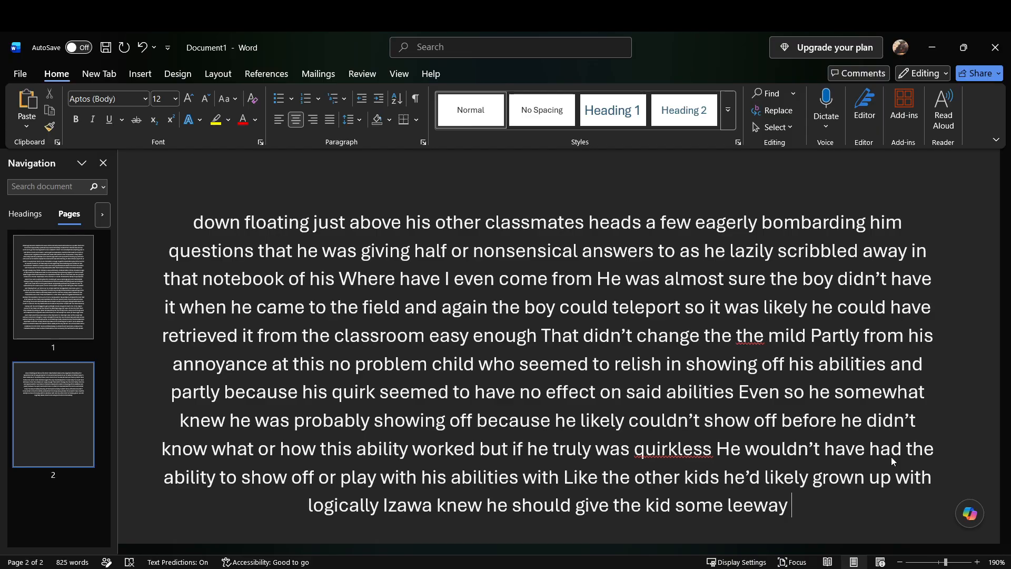
Step: Continue with "But with how problematic the kid was already proving well he was having a hard time keeping that in mind"
{"action": "type", "text": "but with how problematic the"}
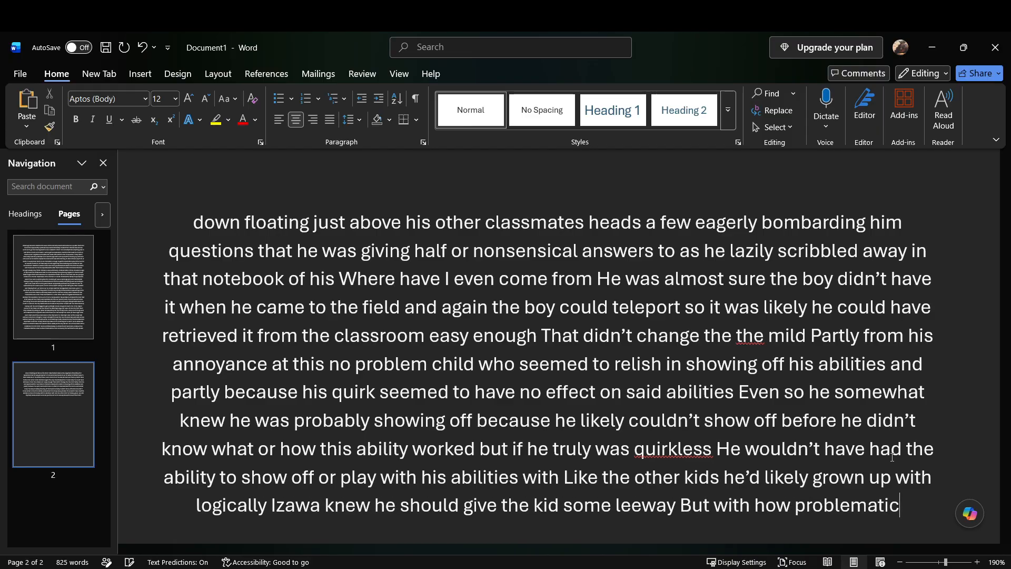
{"action": "type", "text": " kid was already proving"}
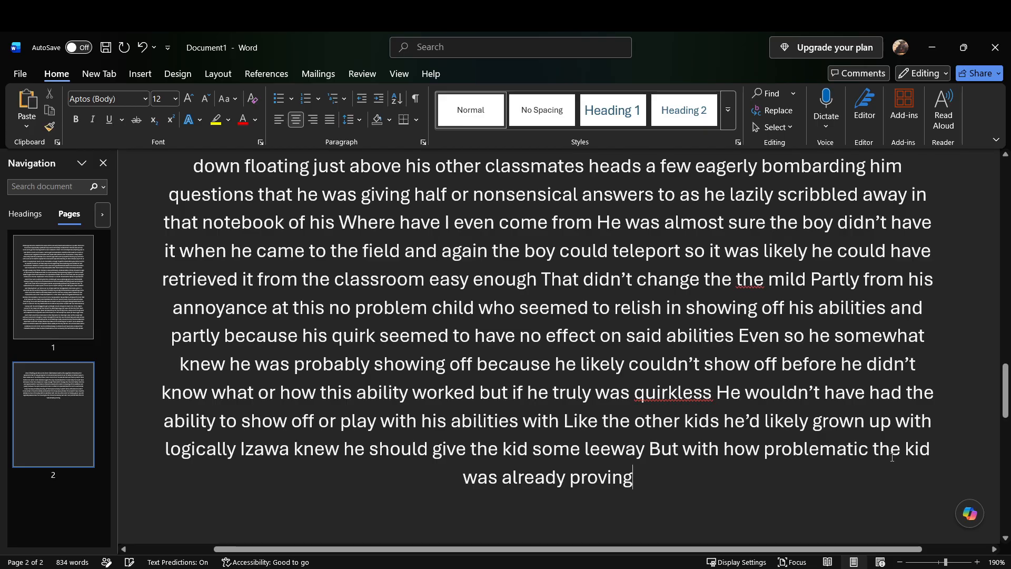
{"action": "type", "text": " well"}
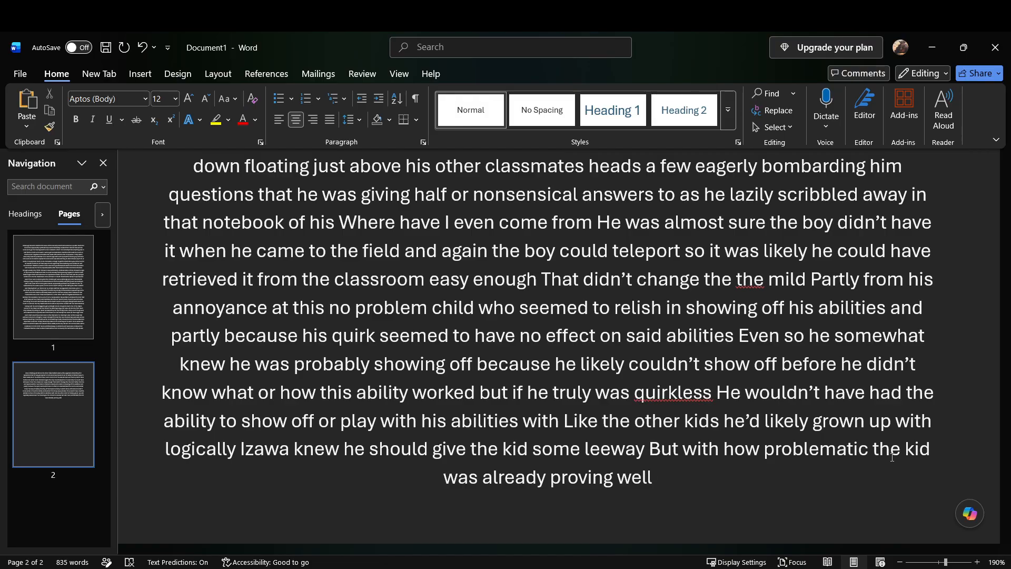
{"action": "type", "text": "he was having a hard time"}
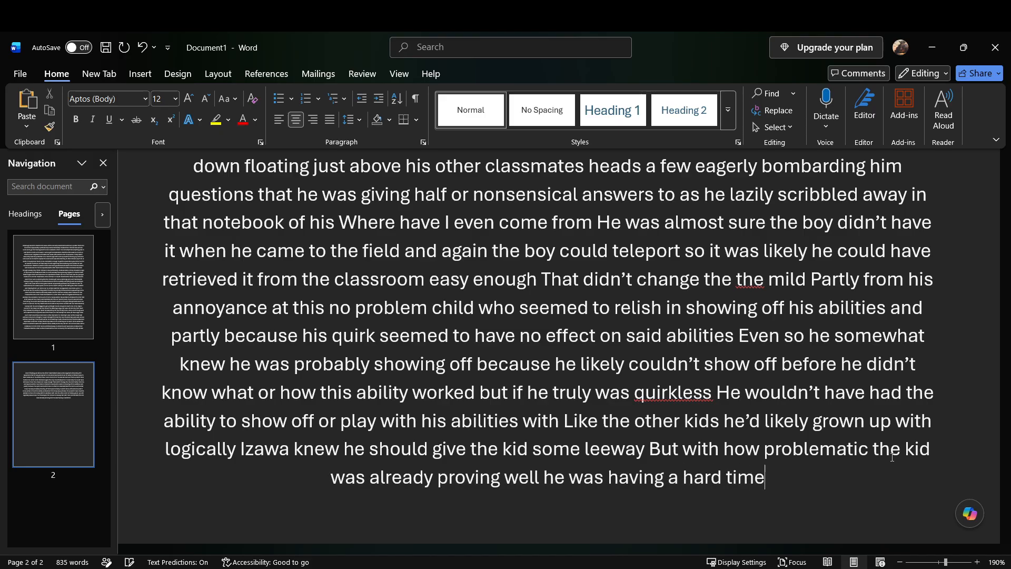
{"action": "type", "text": " keeping that in mind"}
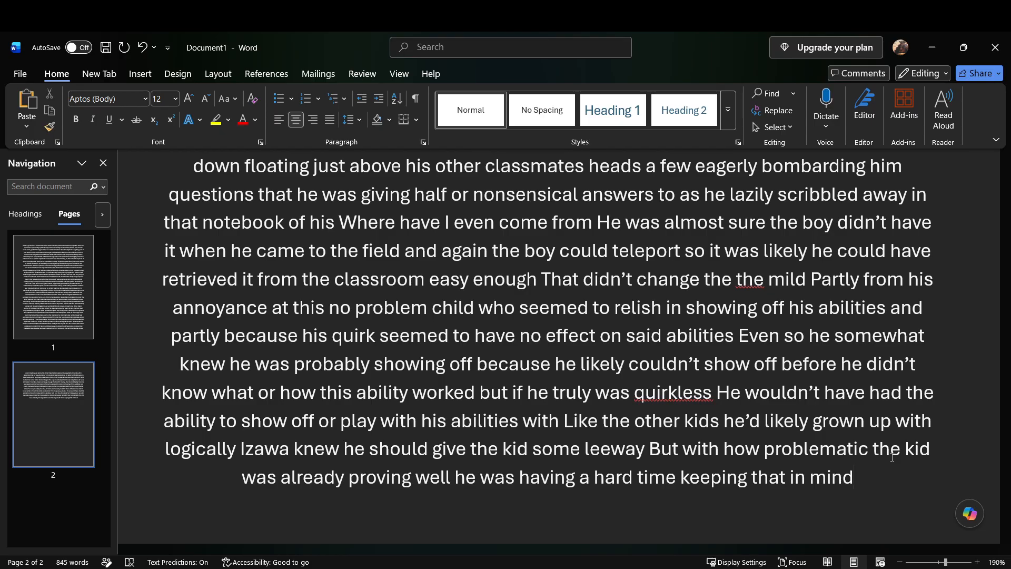
{"action": "type", "text": " though he wondered how much that was"}
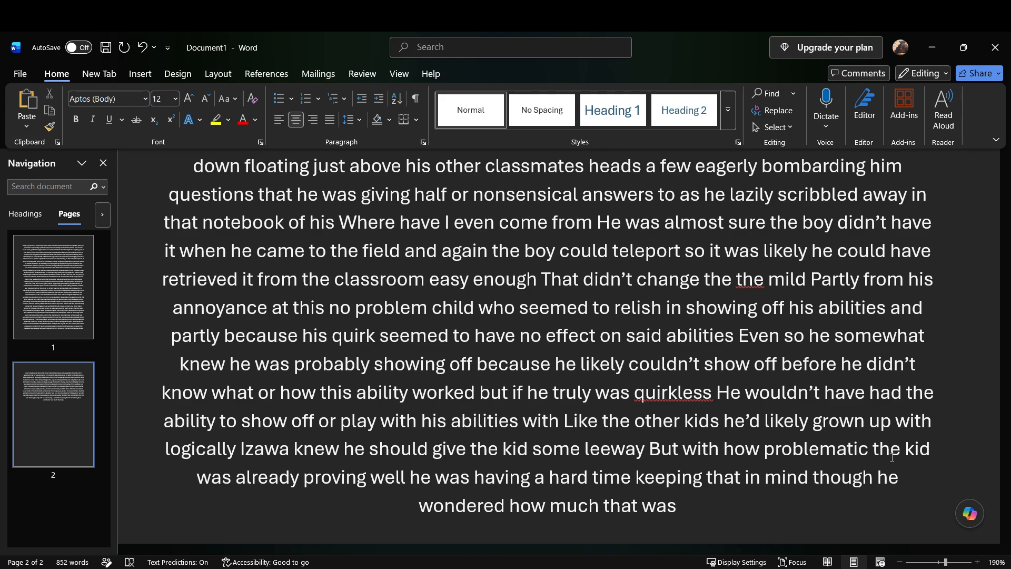
{"action": "type", "text": " His own growing annoyance"}
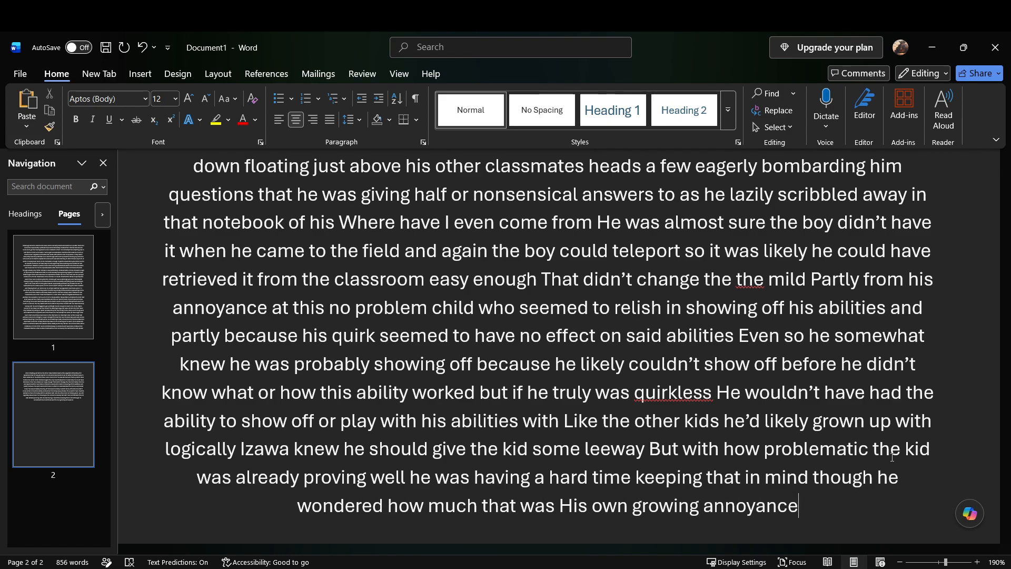
{"action": "type", "text": " and how much of that was the"}
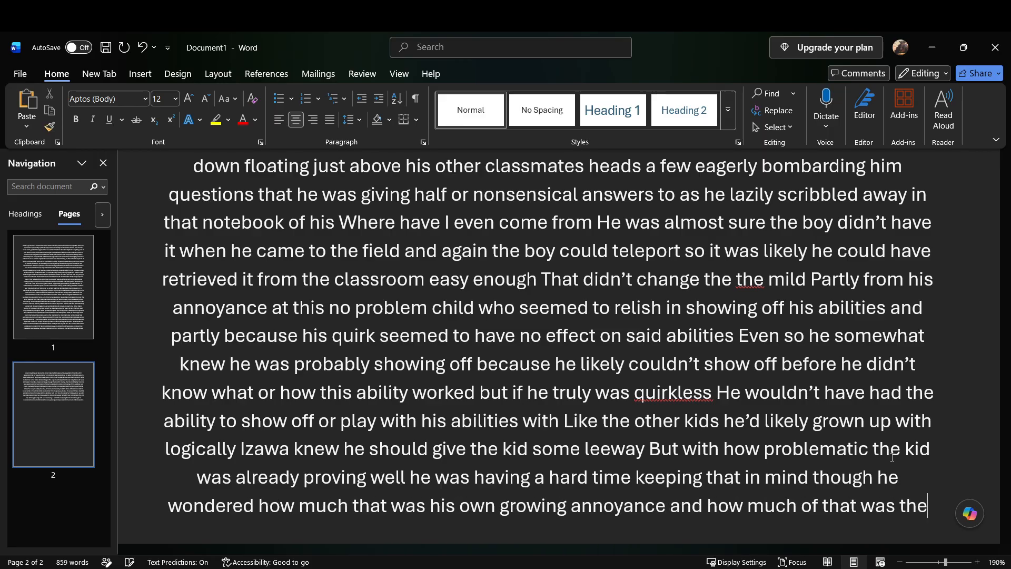
{"action": "type", "text": " fact that he had to keep reminding himself"}
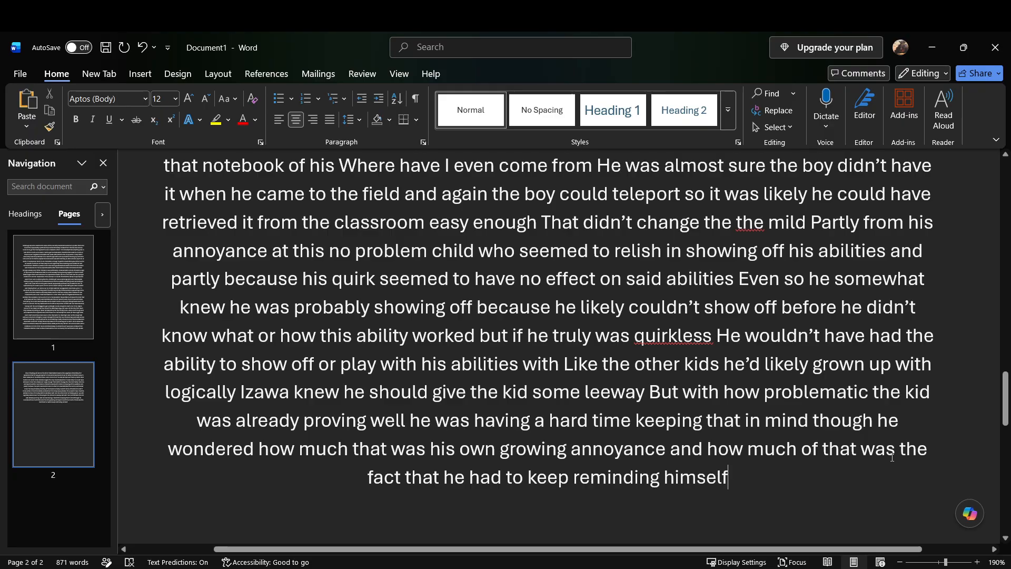
{"action": "type", "text": " that despite"}
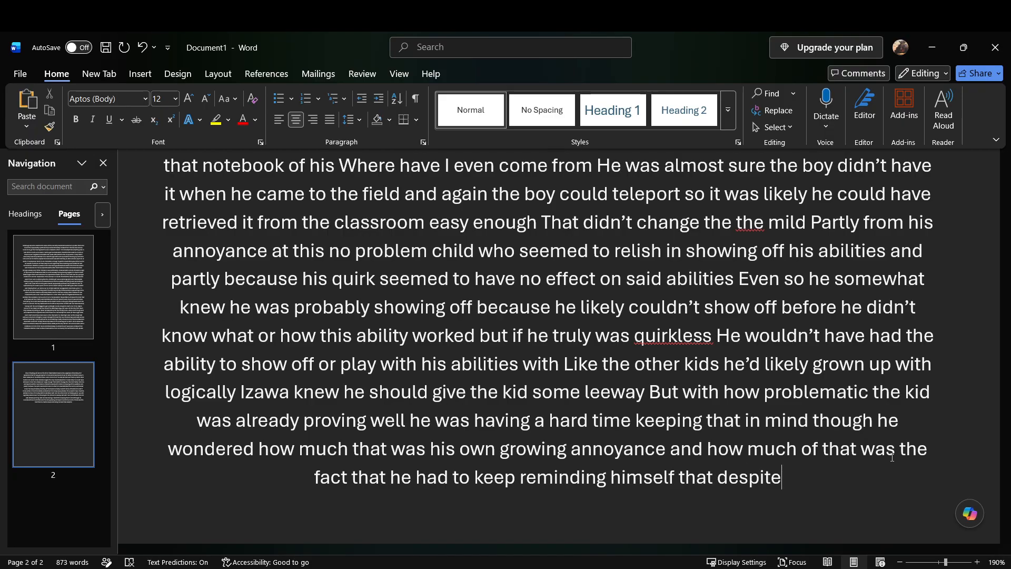
{"action": "type", "text": " this kid"}
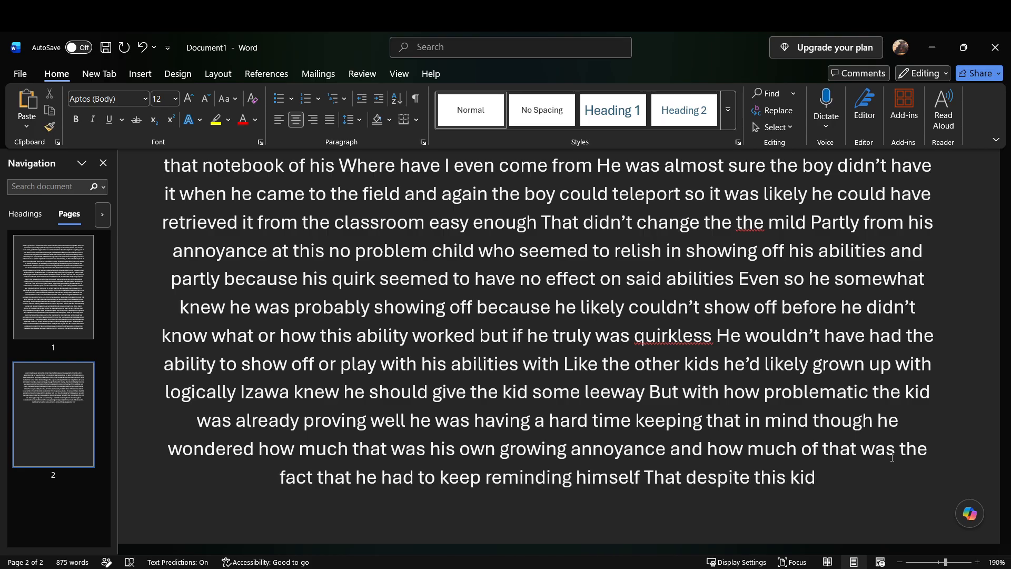
{"action": "type", "text": " being as old as his usual"}
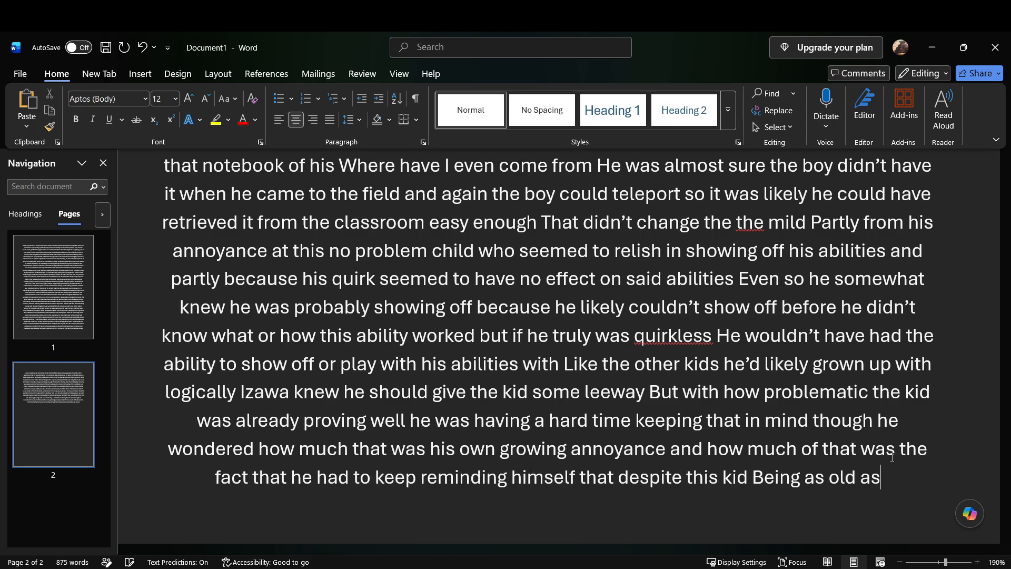
{"action": "type", "text": " students"}
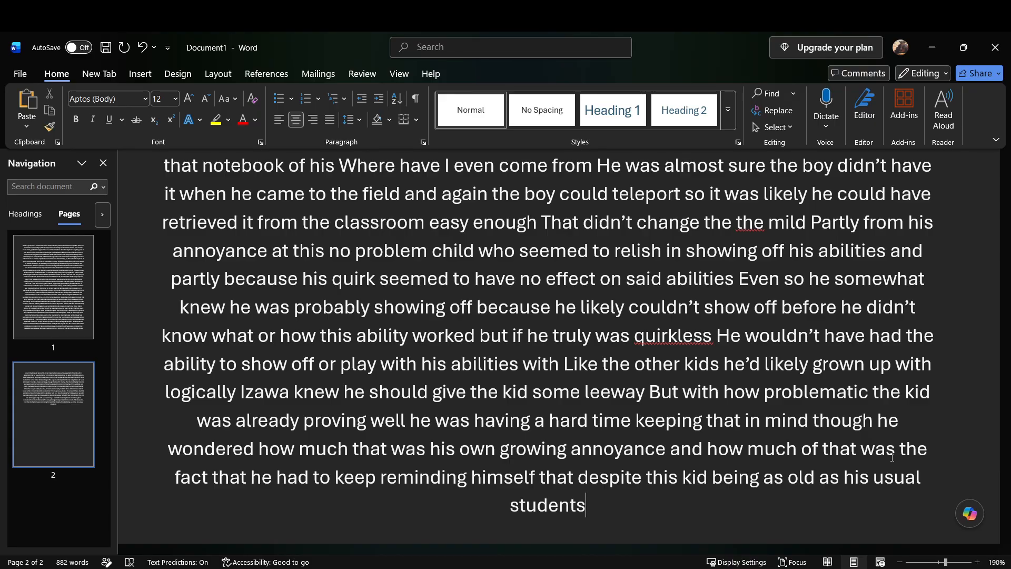
{"action": "type", "text": " he'd likely never got the chance"}
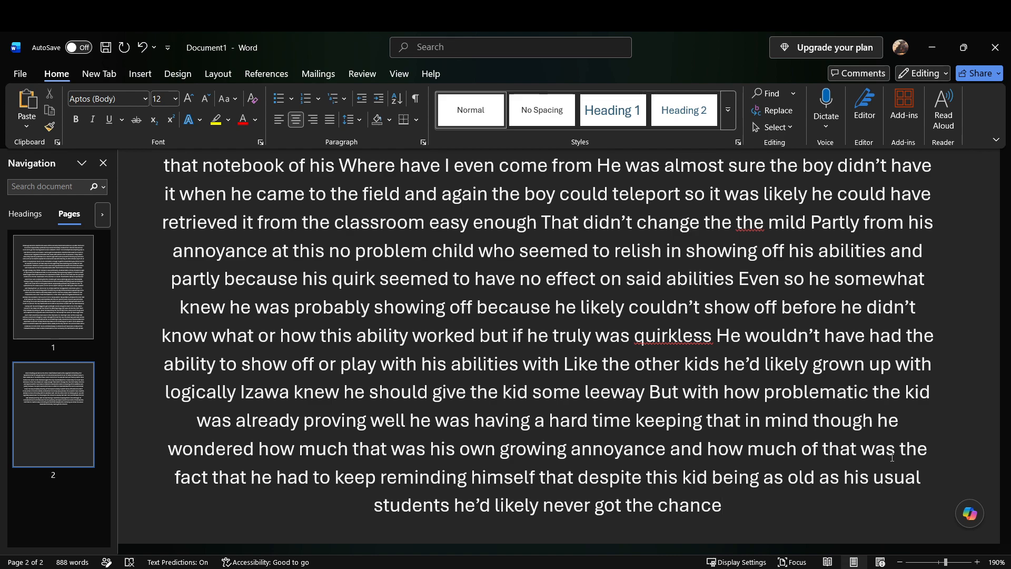
Step: Add "he'd likely never got the chance to do these very actions that most would take advantage of in their younger years" after "usual students"
{"action": "type", "text": "to do"}
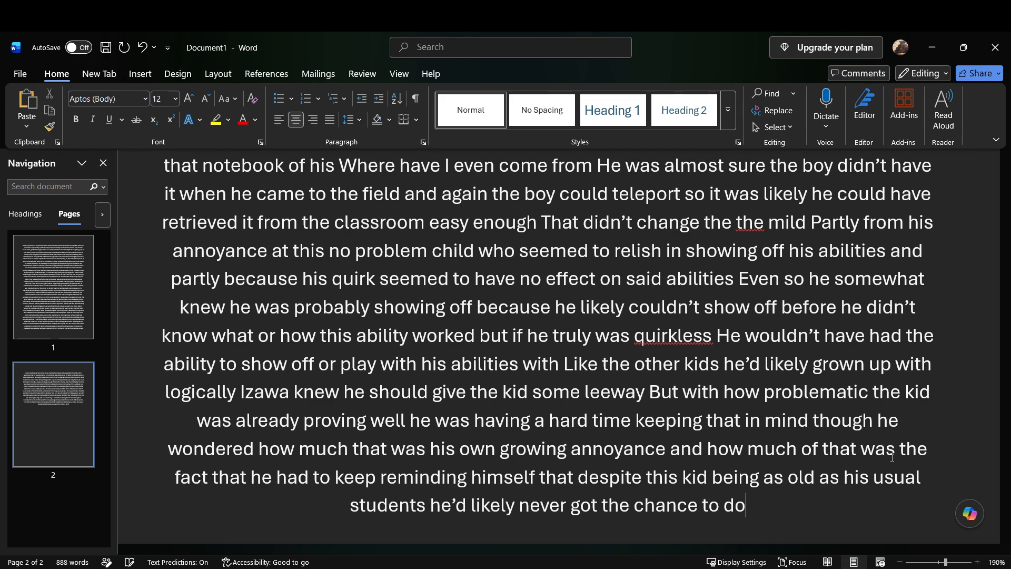
{"action": "type", "text": " these very actions that most would take advantage"}
{"action": "type", "text": " of in their younger years"}
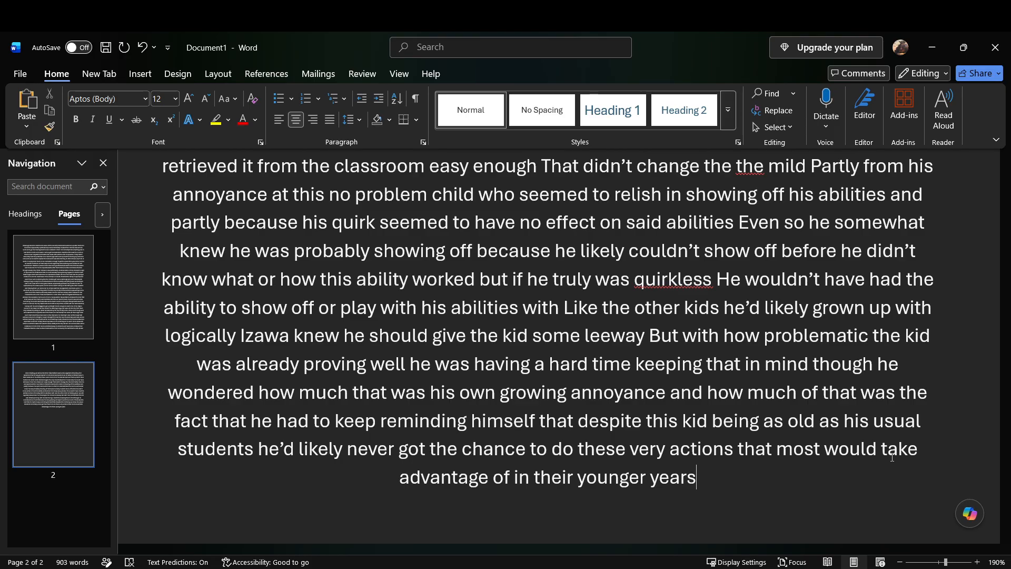
Step: Continue with "it didn't help that he didn't particularly like people who were lied too heavily or showed off their flashy quirks to begin with"
{"action": "type", "text": "it didn't help that he"}
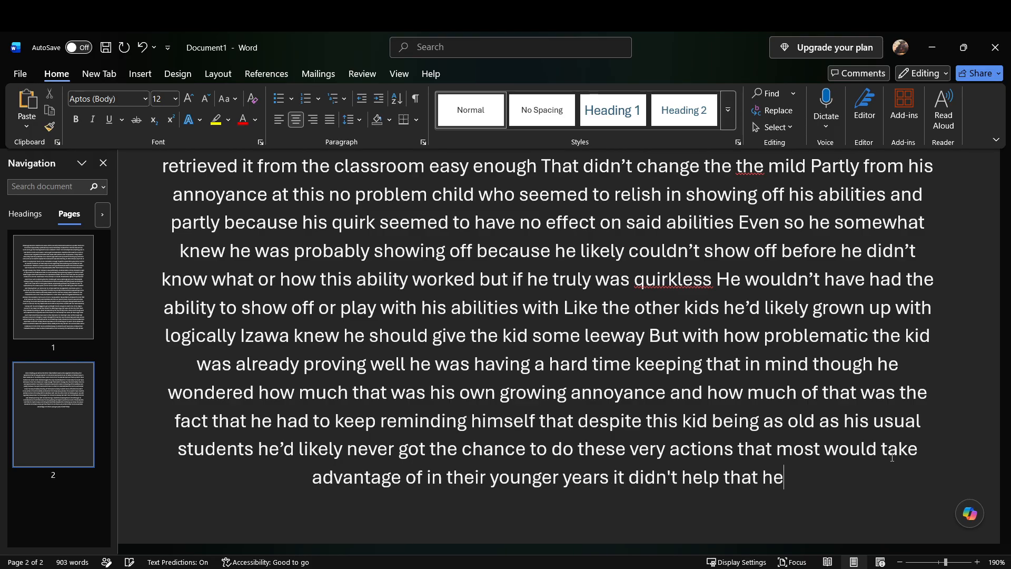
{"action": "type", "text": " didn't particularly like"}
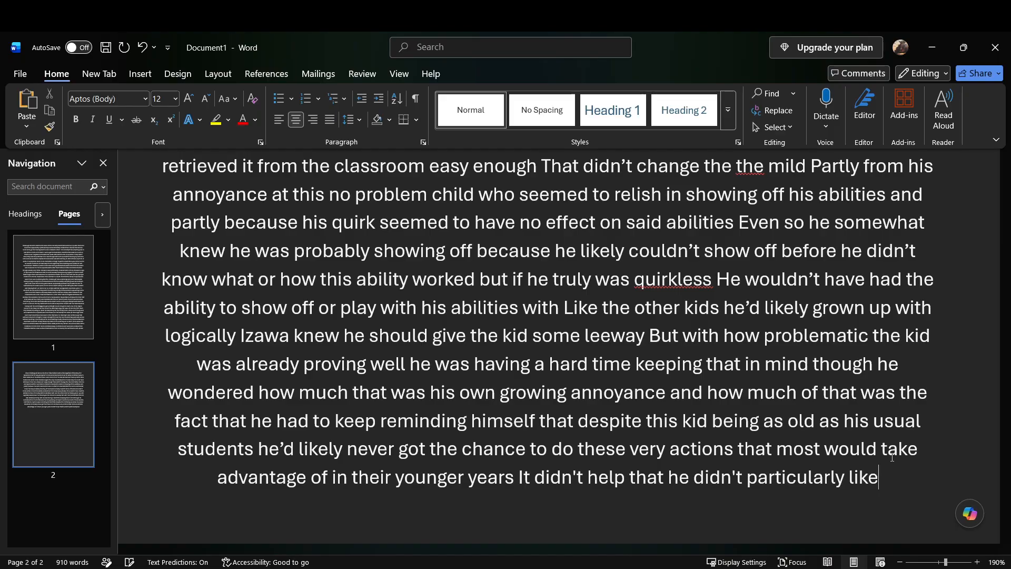
{"action": "type", "text": " people who were lied too heavily or showed off"}
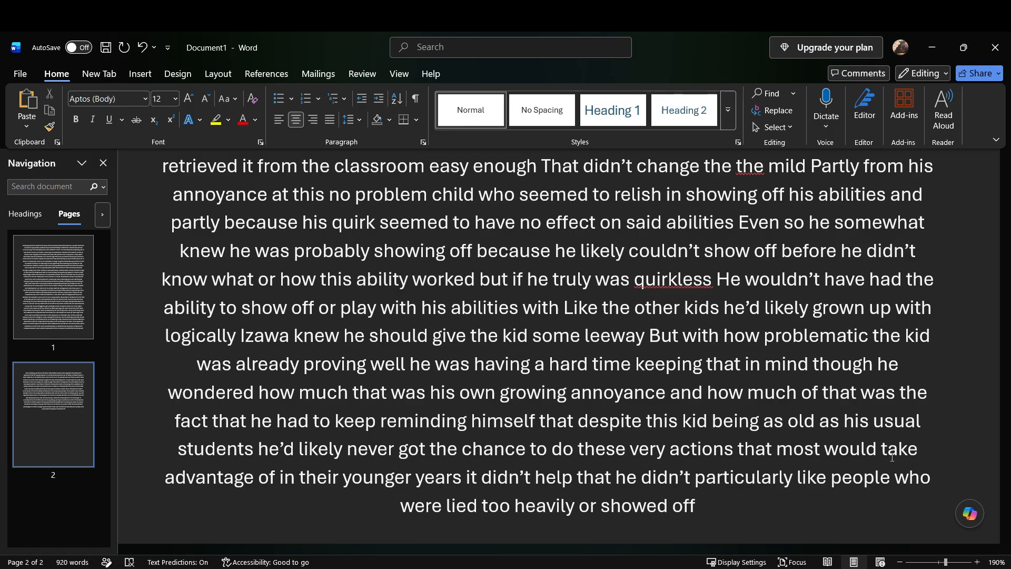
{"action": "type", "text": "their flashy quirks to begin with"}
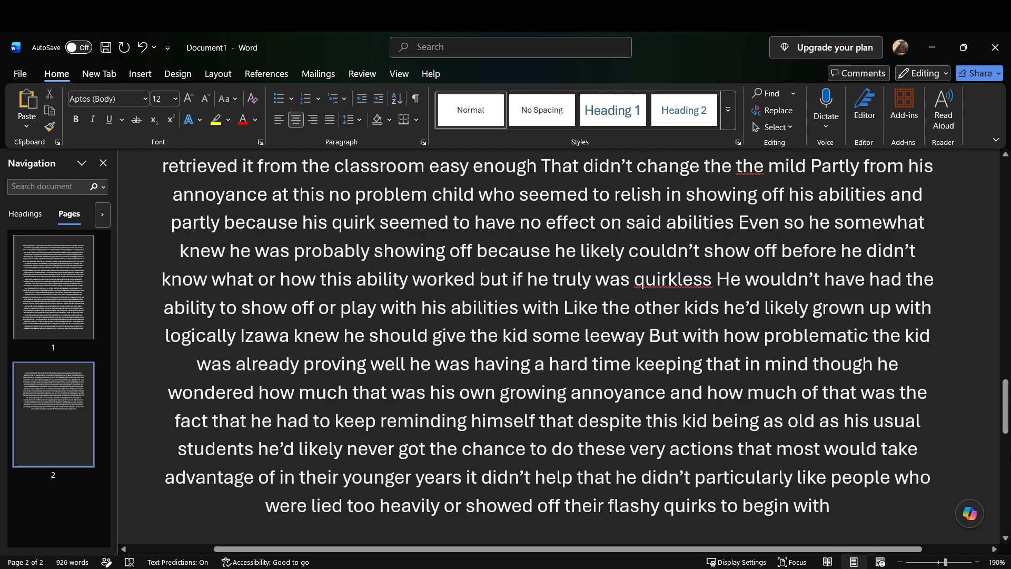
Step: Add "Even if he had to keep reminding himself that this was not that" after "to begin with"
{"action": "type", "text": "Even if he had to keep reminding himself"}
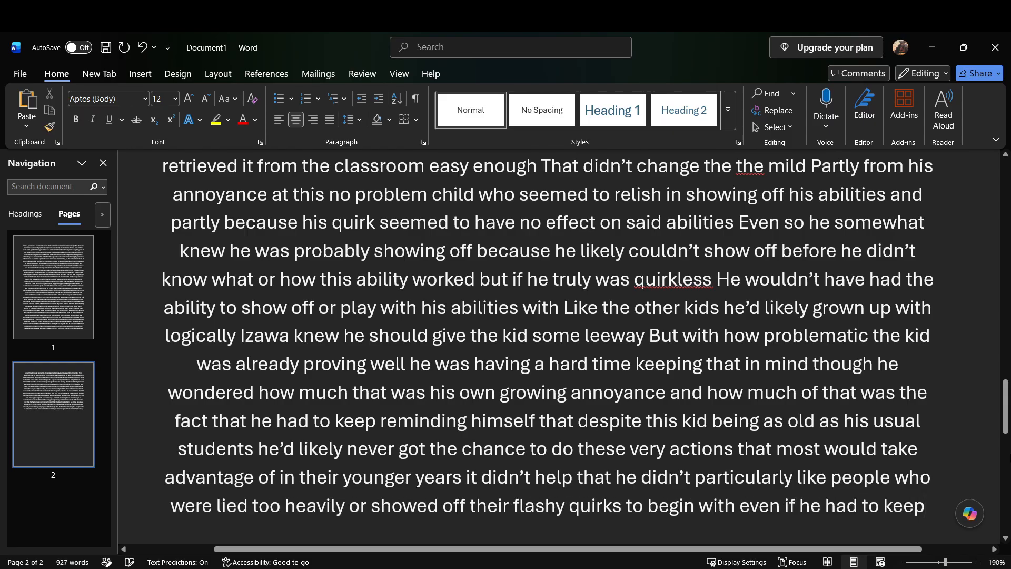
{"action": "type", "text": " that"}
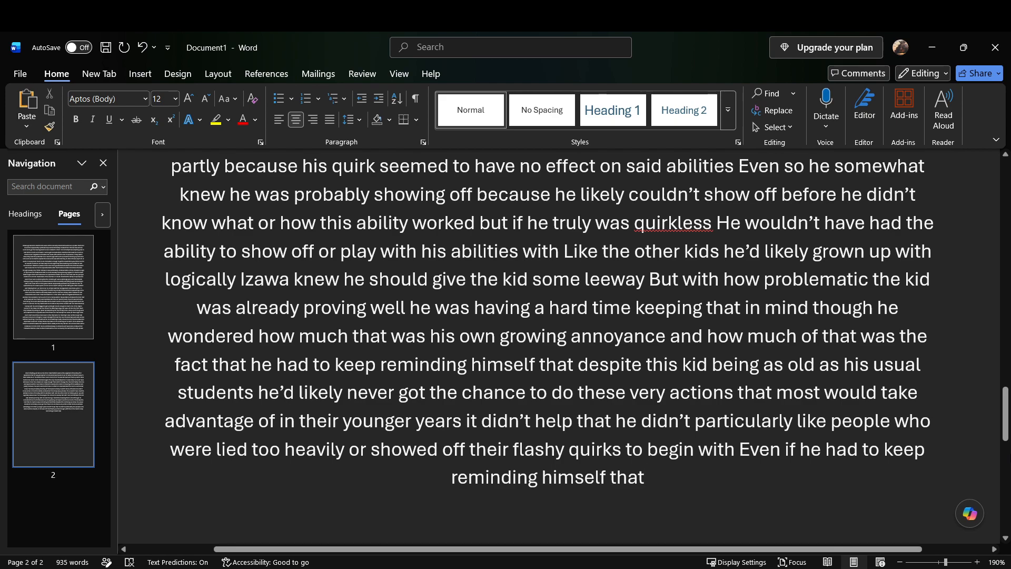
{"action": "type", "text": "this was not"}
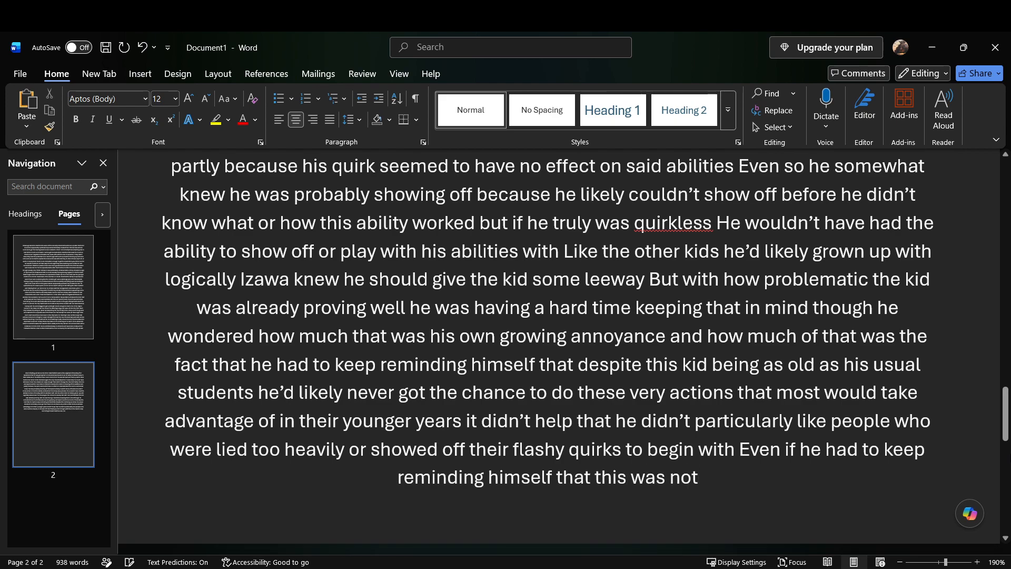
{"action": "type", "text": " that"}
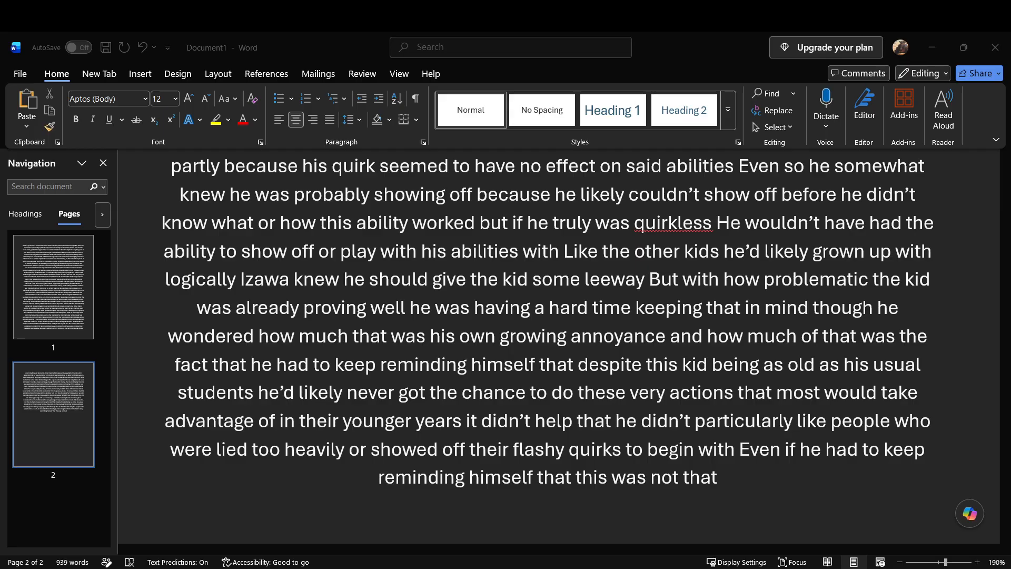
Step: Add "funnily enough the kid didn't seem to have a good answer for the repeated sidestepping and had to do that one normally though for a normal tr"
{"action": "left_click", "coordinate": [882, 503]}
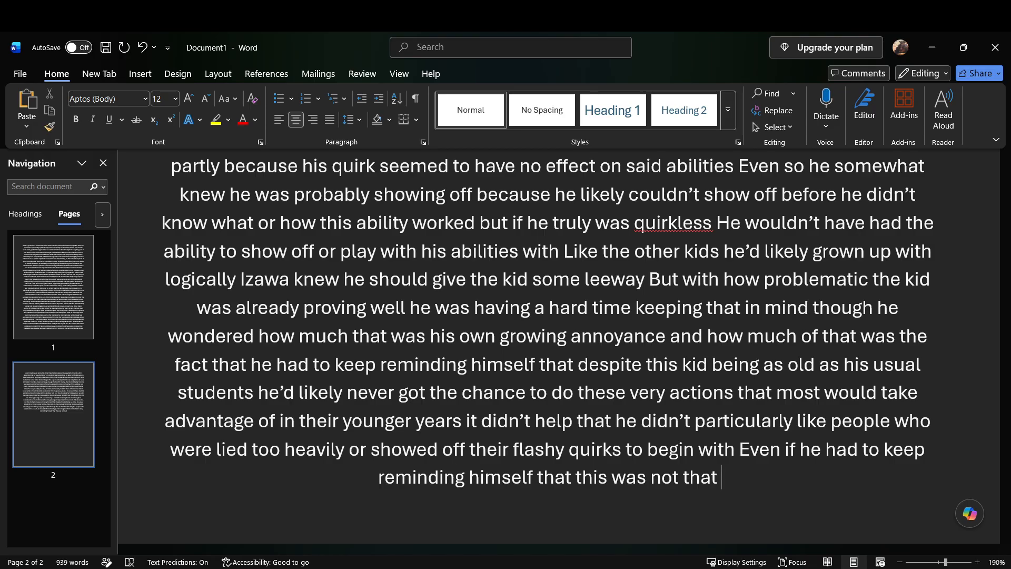
{"action": "type", "text": "Funnily enough the kid didn't seem to have"}
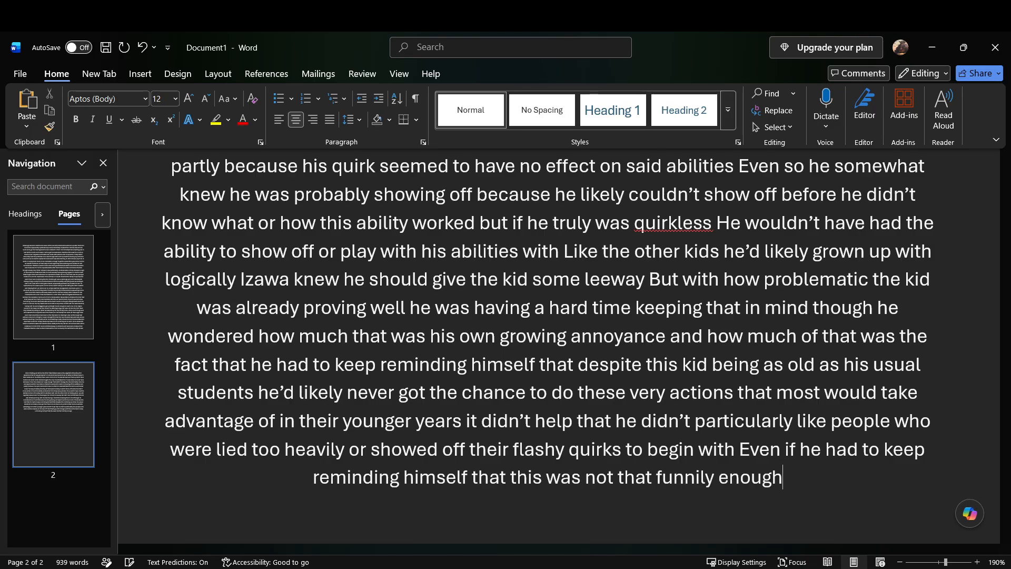
{"action": "type", "text": " a good"}
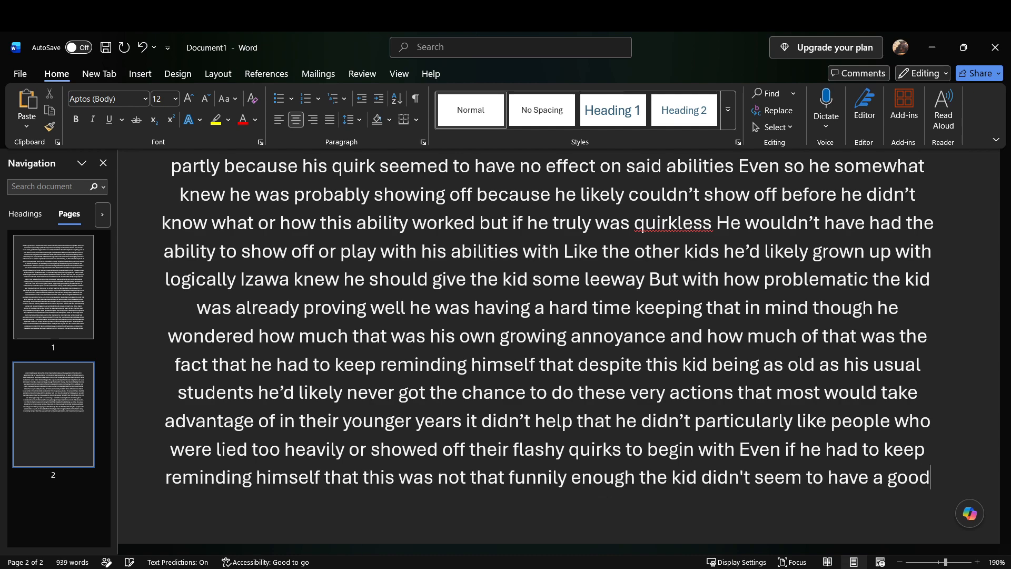
{"action": "type", "text": " answer for the repeated"}
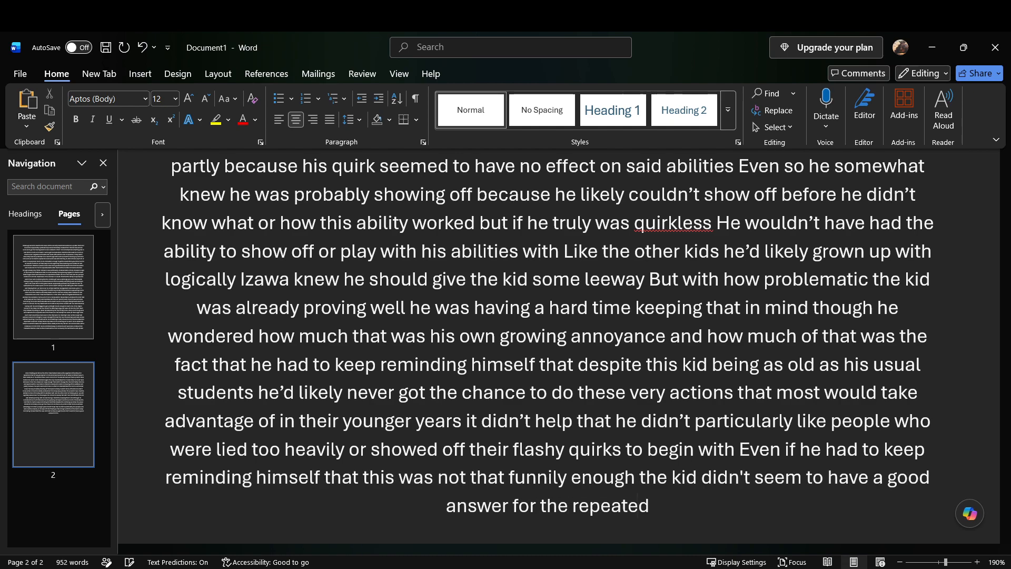
{"action": "type", "text": " sidestepping and had to do that one normally"}
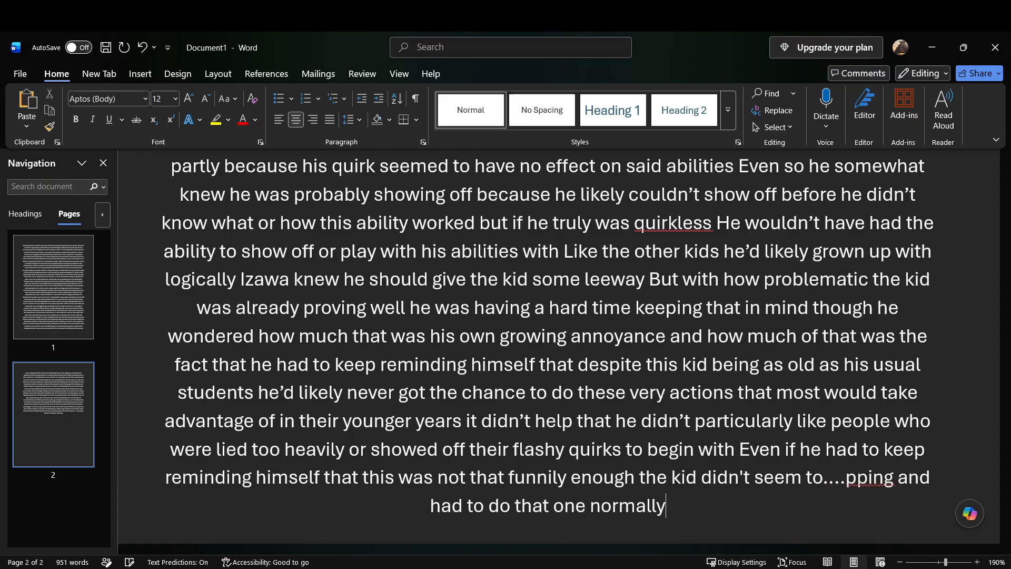
{"action": "type", "text": " though"}
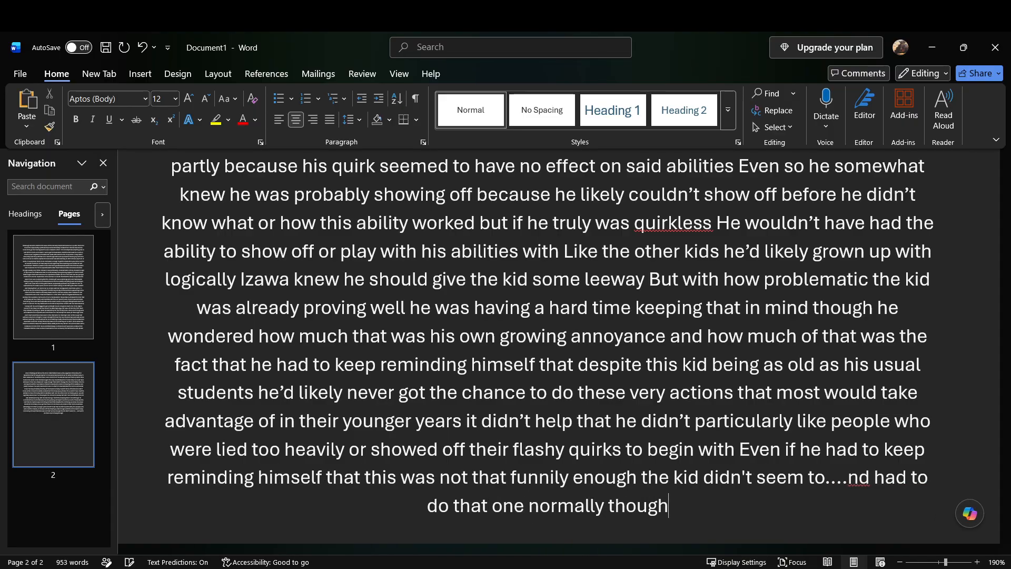
{"action": "type", "text": " for a normal try"}
{"action": "key", "text": "BackSpace"}
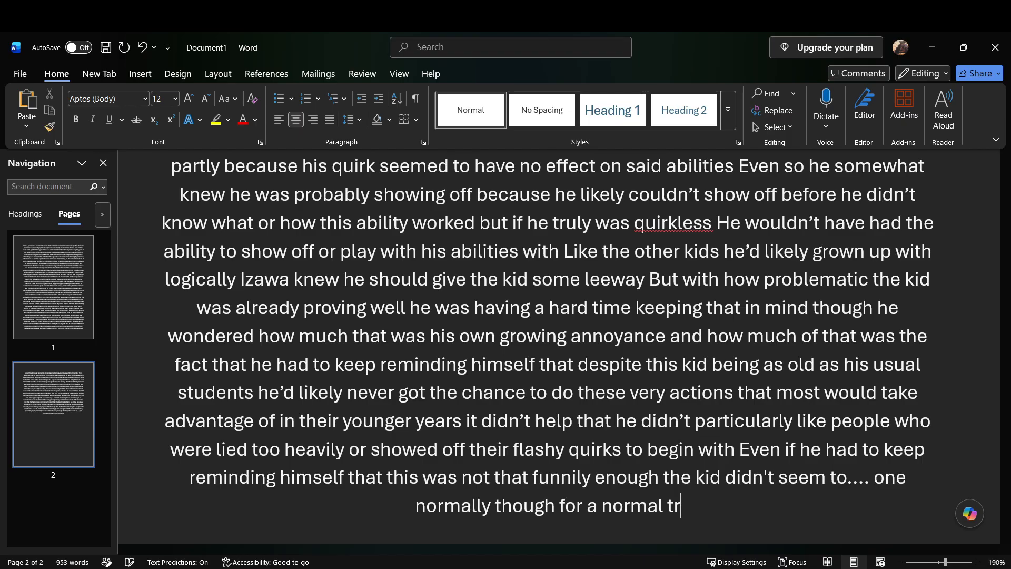
Step: Enter the full sentence about the kid having no good answer for the repeated sidestepping again, trimming its end to "had to do that one normally though"
{"action": "type", "text": "Funnily enough the kid didn’t seem to have a good answer for the repeated sidestepping and had to do that one normally though for a no"}
{"action": "key", "text": "BackSpace"}
{"action": "key", "text": "BackSpace"}
{"action": "key", "text": "BackSpace"}
{"action": "key", "text": "BackSpace"}
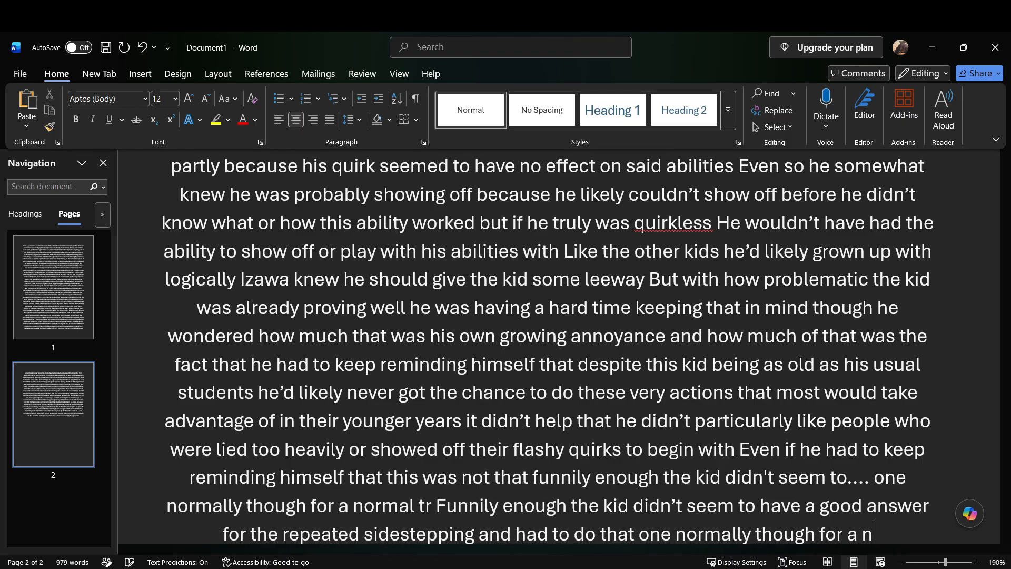
{"action": "key", "text": "BackSpace"}
{"action": "key", "text": "BackSpace"}
{"action": "key", "text": "BackSpace"}
{"action": "key", "text": "BackSpace"}
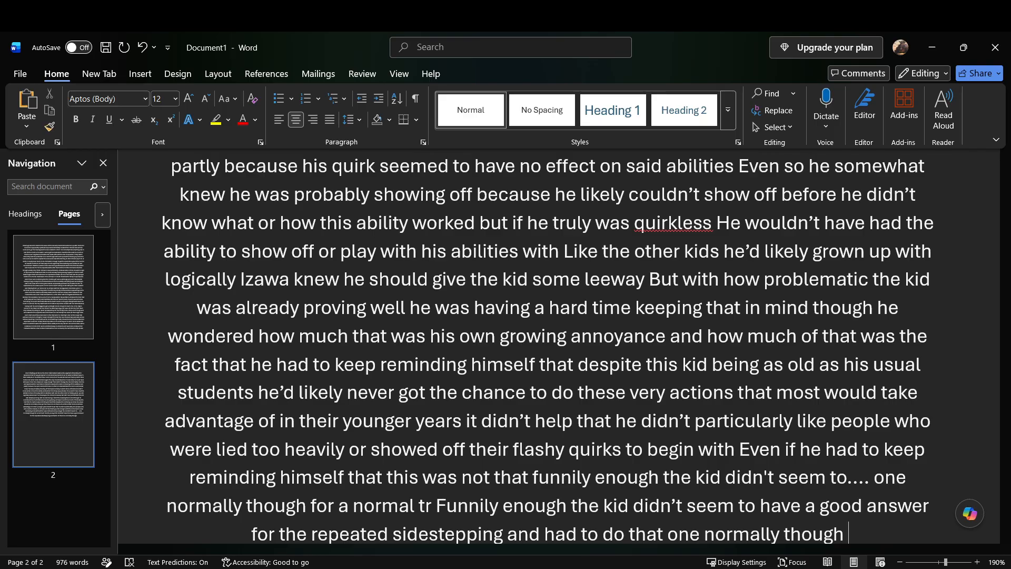
Step: Add "That was the same for almost the entire class Only two or three students actually had a power that would be helpful in this situation"
{"action": "type", "text": "that was the same for almost"}
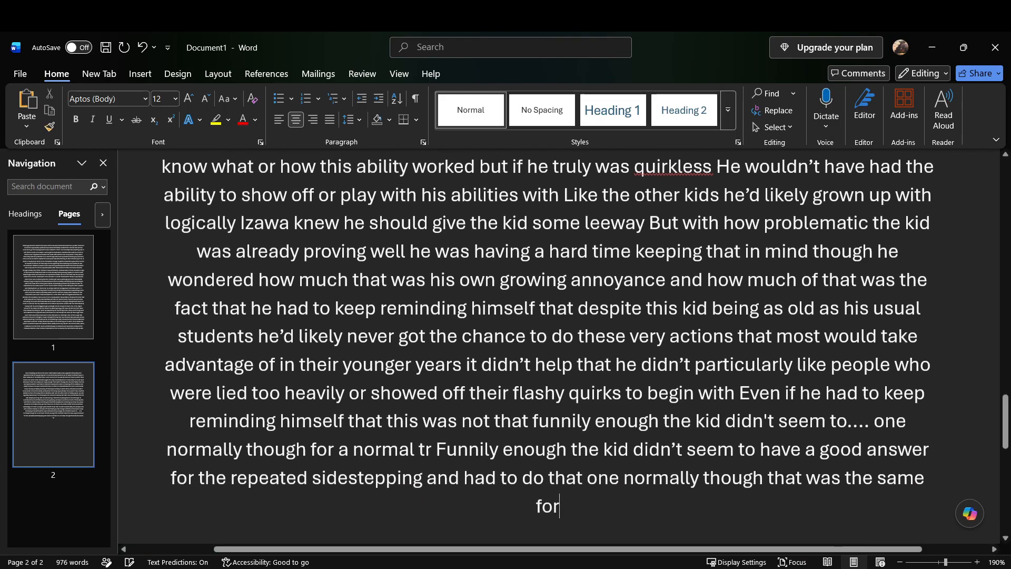
{"action": "type", "text": " the entire class"}
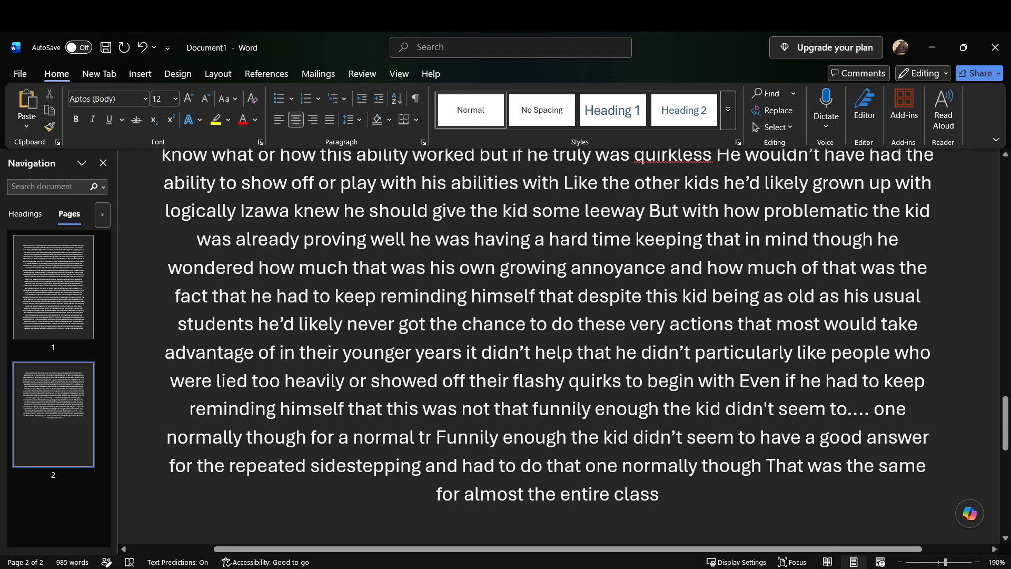
{"action": "type", "text": " only two or three students"}
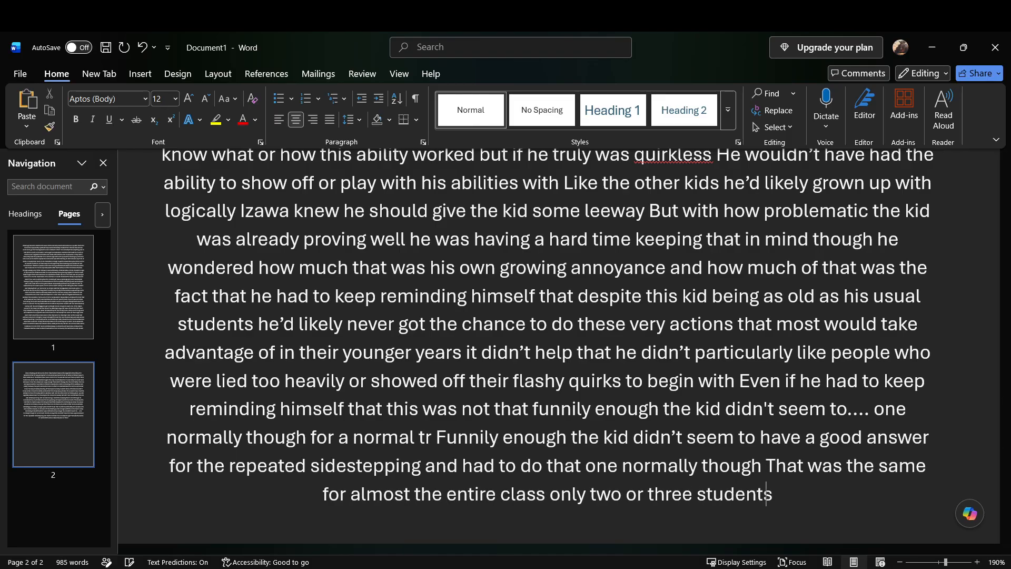
{"action": "type", "text": " actually had a power that would be"}
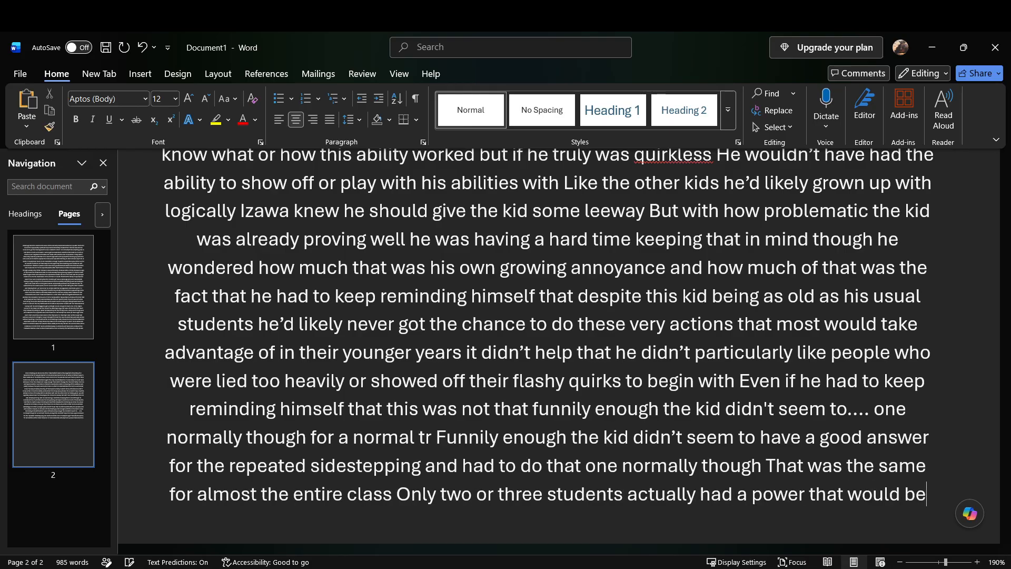
{"action": "type", "text": " helpful in this situation"}
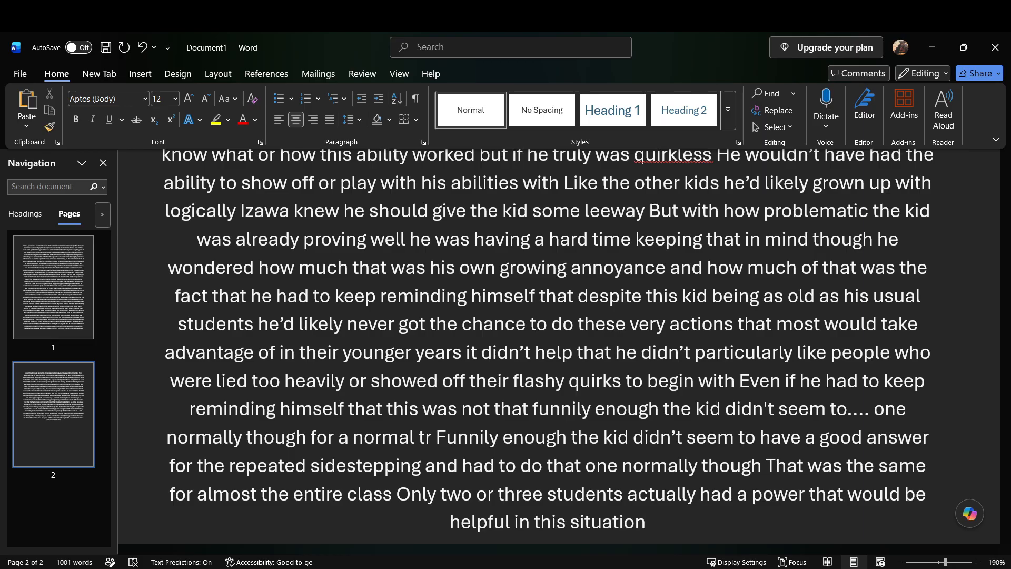
Step: Add "A small boy who’d he’d be asking Nezu to double check his background because he wasn’t sure how he got into this class"
{"action": "type", "text": "situation A small boy"}
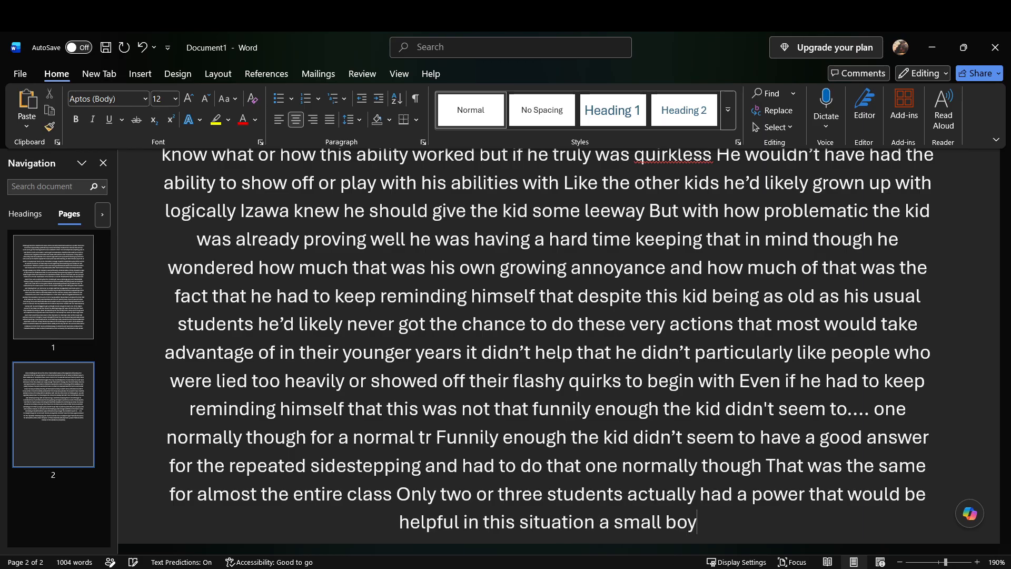
{"action": "type", "text": " who’d he’d be"}
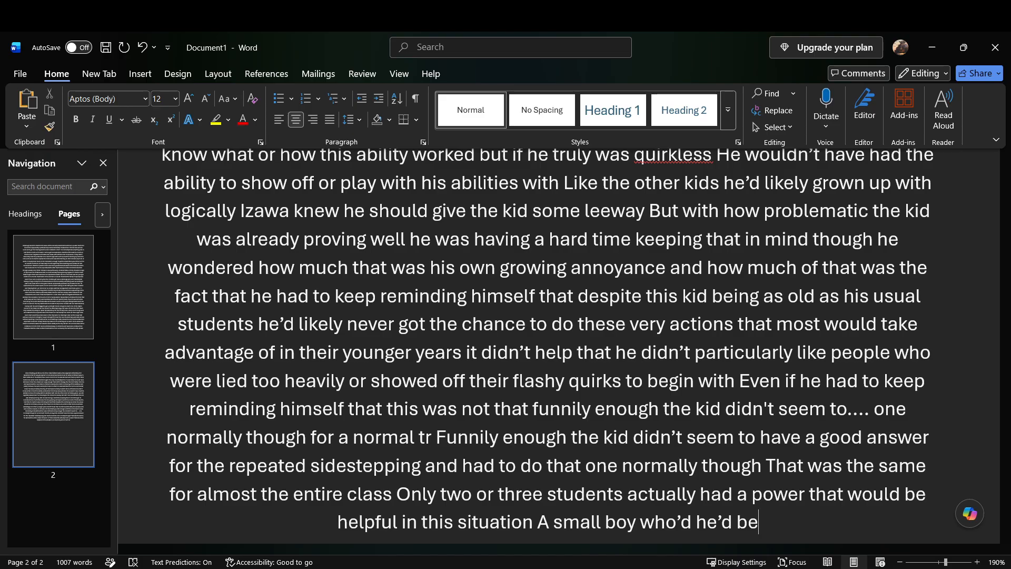
{"action": "type", "text": "asking nezu to double check"}
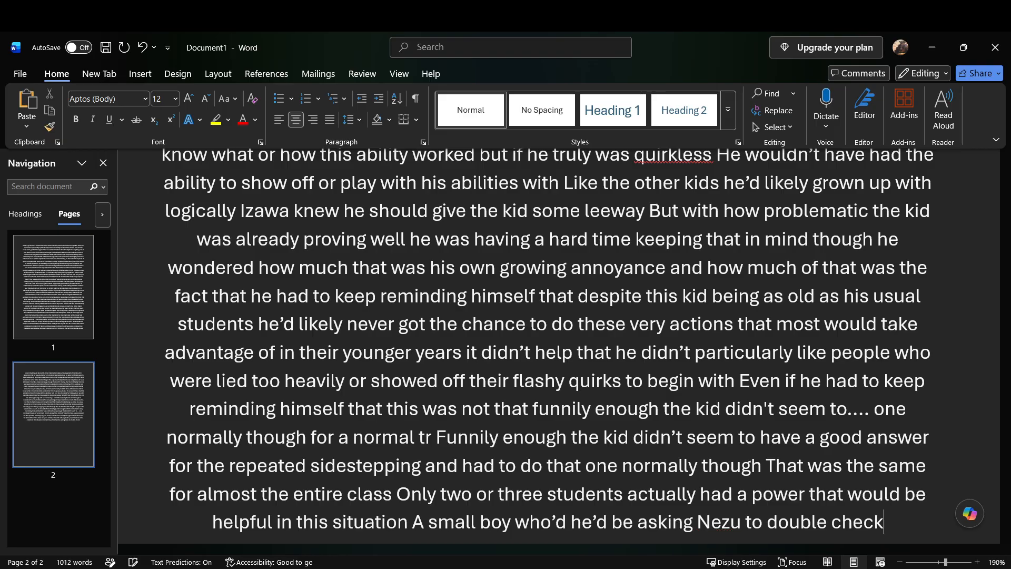
{"action": "type", "text": " his background because he wasn't sure"}
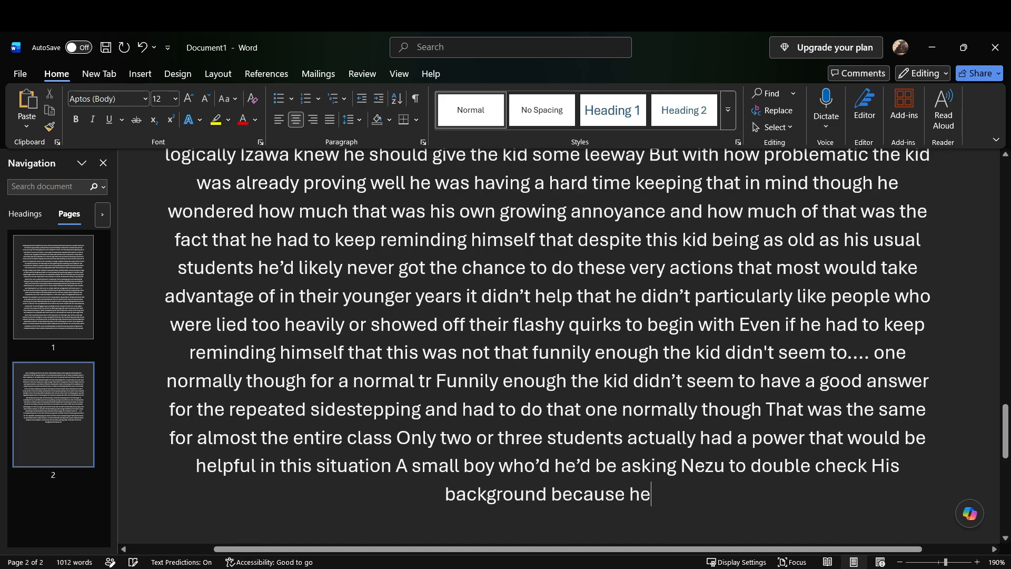
{"action": "type", "text": " how he got into this class"}
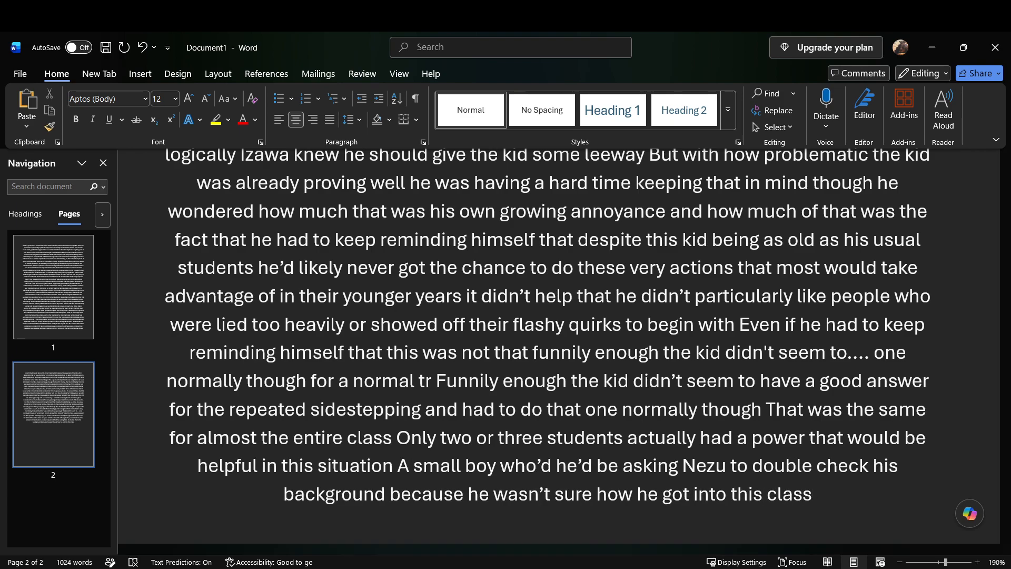
{"action": "type", "text": " a kid with"}
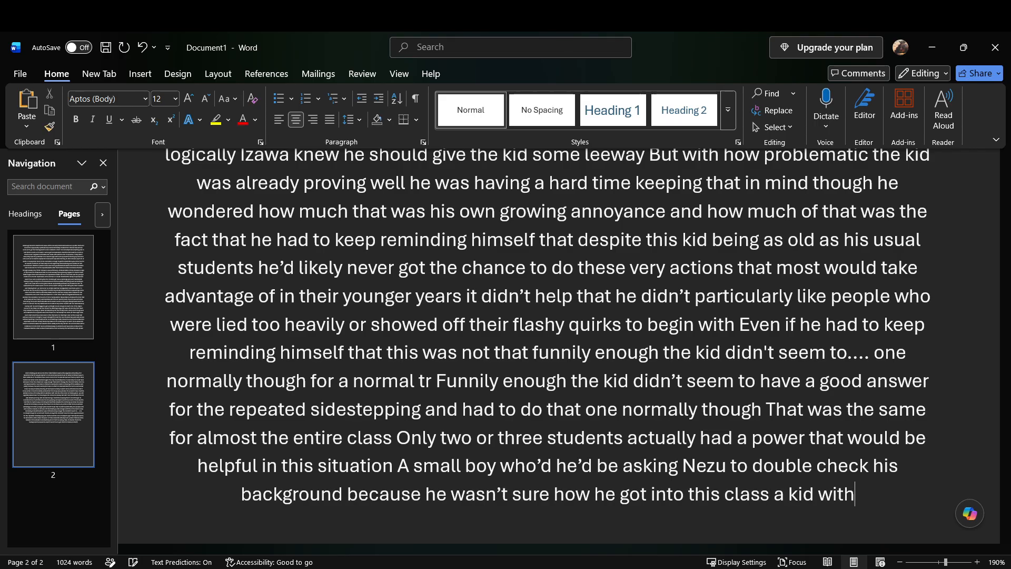
{"action": "type", "text": " extendable arms"}
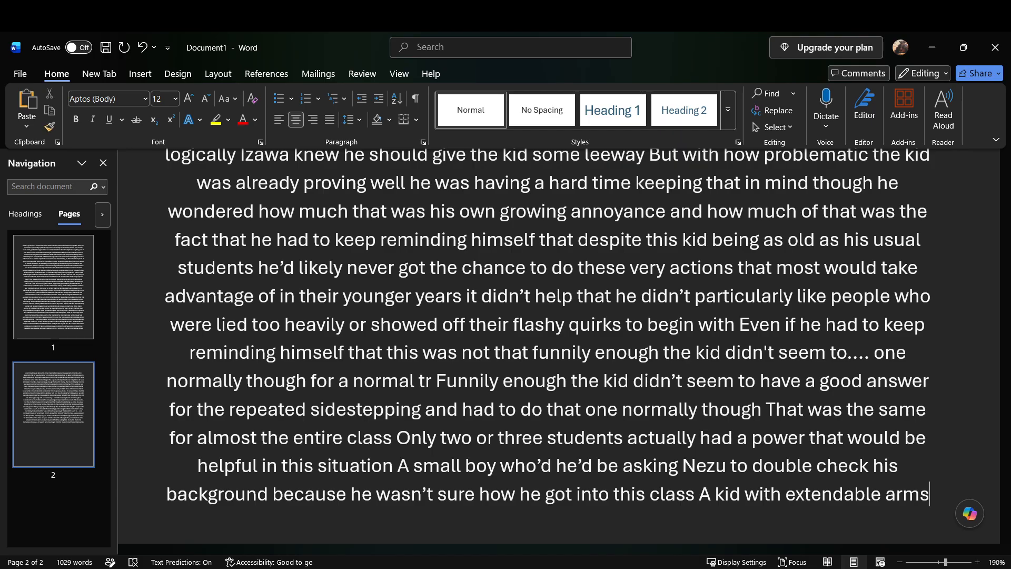
Step: Add "A kid with extendable arms who had basically held himself up by his arms and moved himself his entire body back and forth super quickly"
{"action": "type", "text": "who had basically held himself up by"}
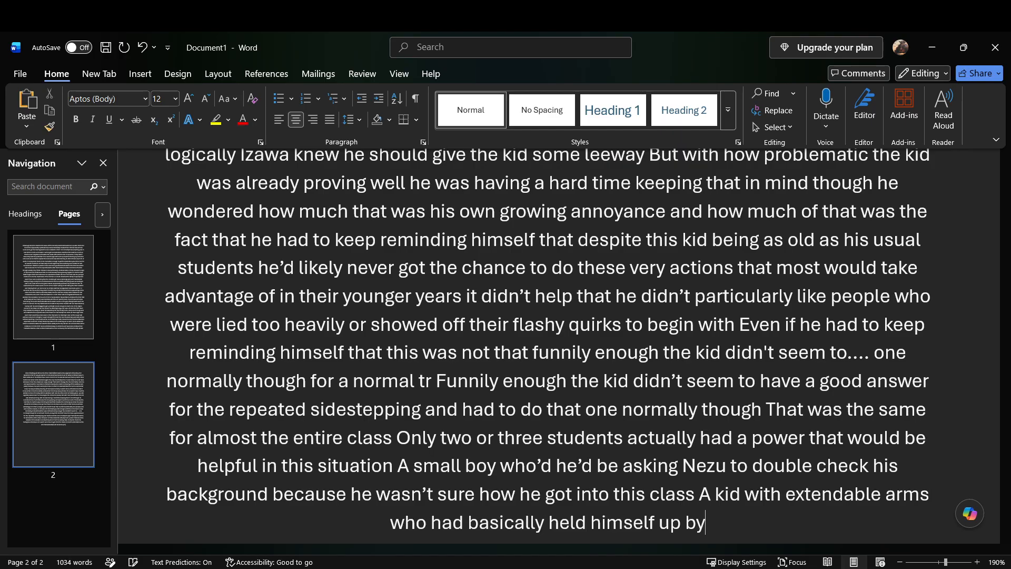
{"action": "type", "text": " his arms and moved himself"}
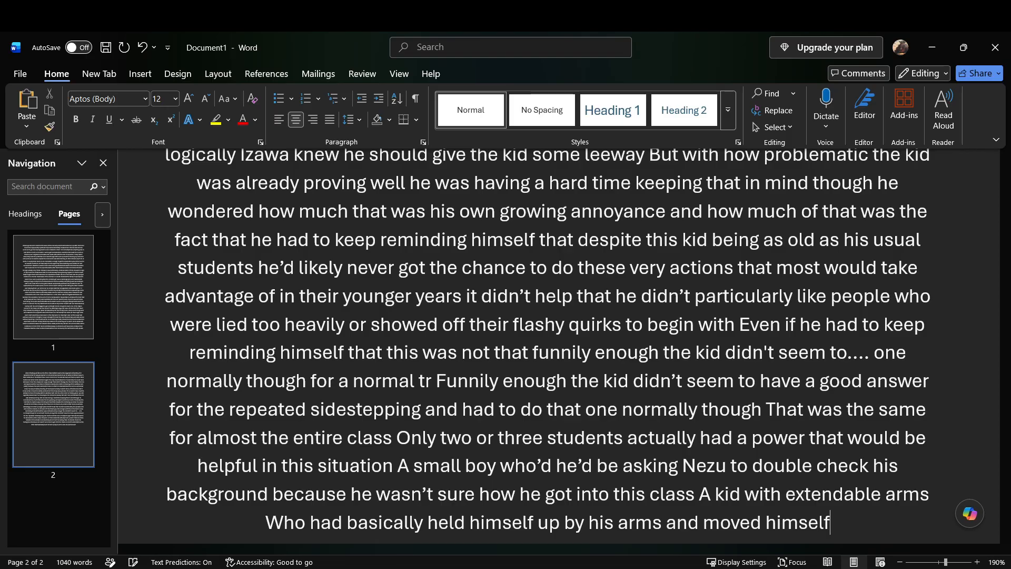
{"action": "type", "text": " his entire body back"}
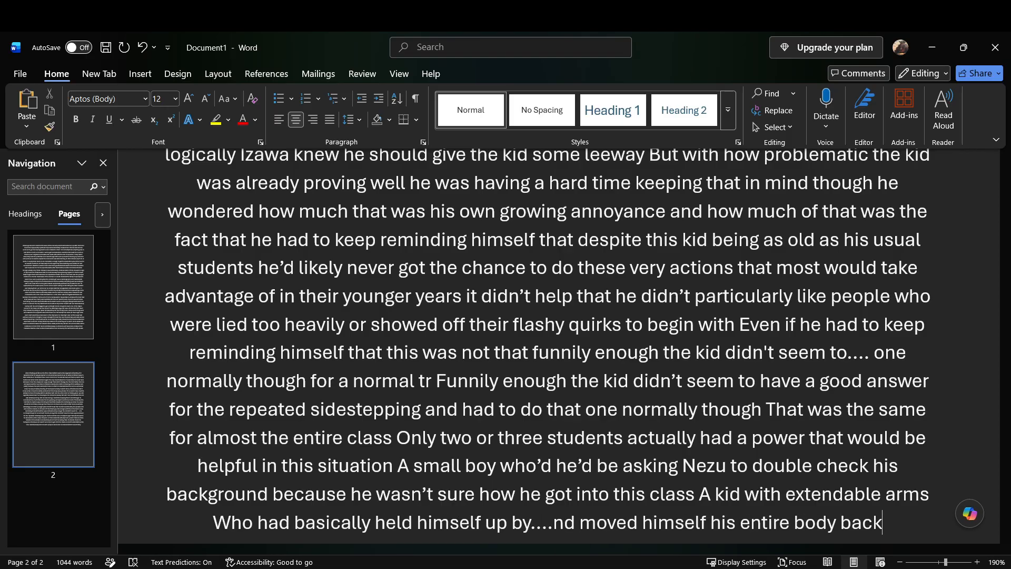
{"action": "type", "text": " and forth super quickly"}
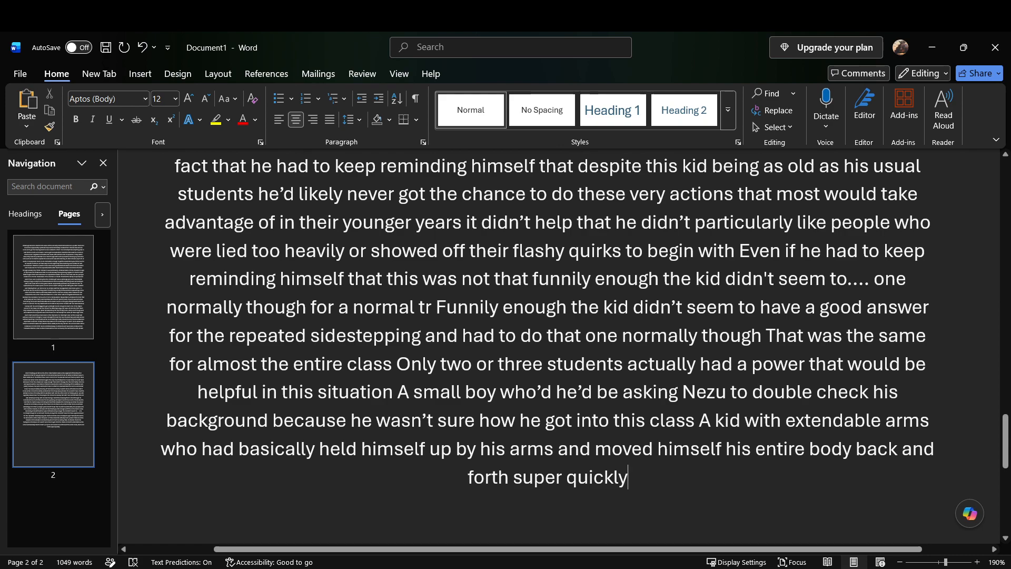
Step: Add "And a boy with an explosion power that simply blasted himself back and forth as fast as he could"
{"action": "type", "text": "And a boy with an explosion power"}
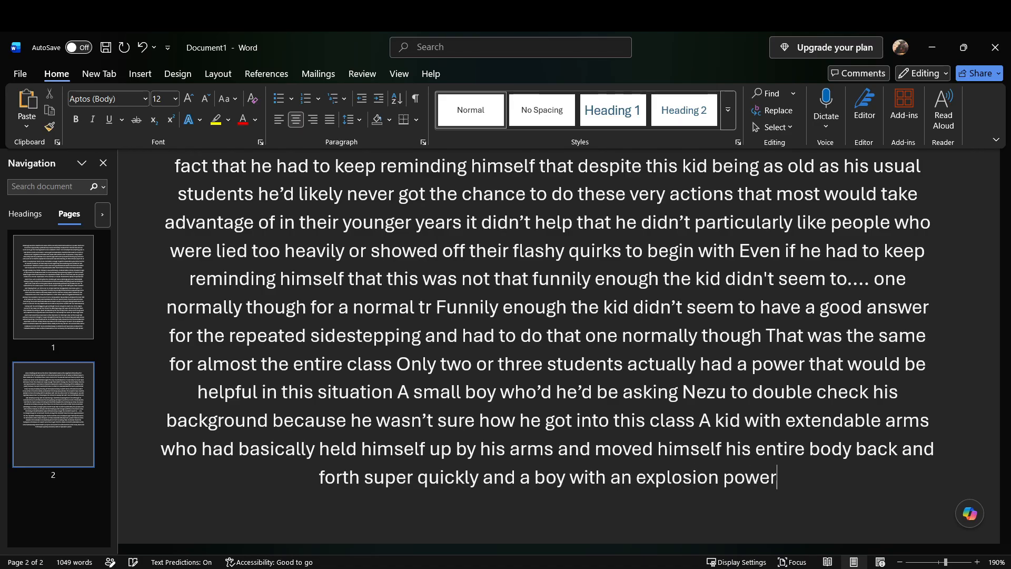
{"action": "type", "text": " that simply blasted"}
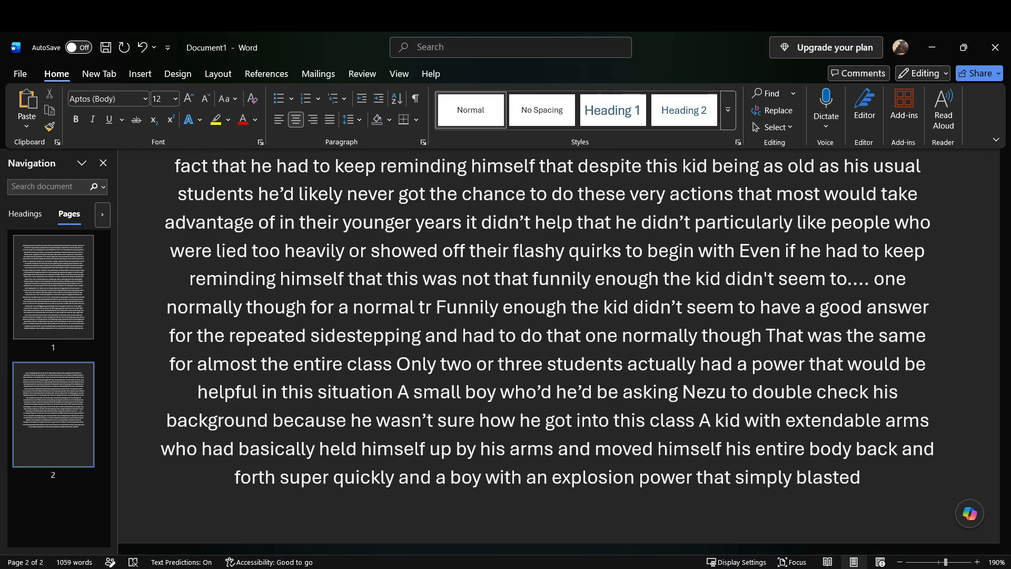
{"action": "type", "text": " himself back and forth as fast as he could"}
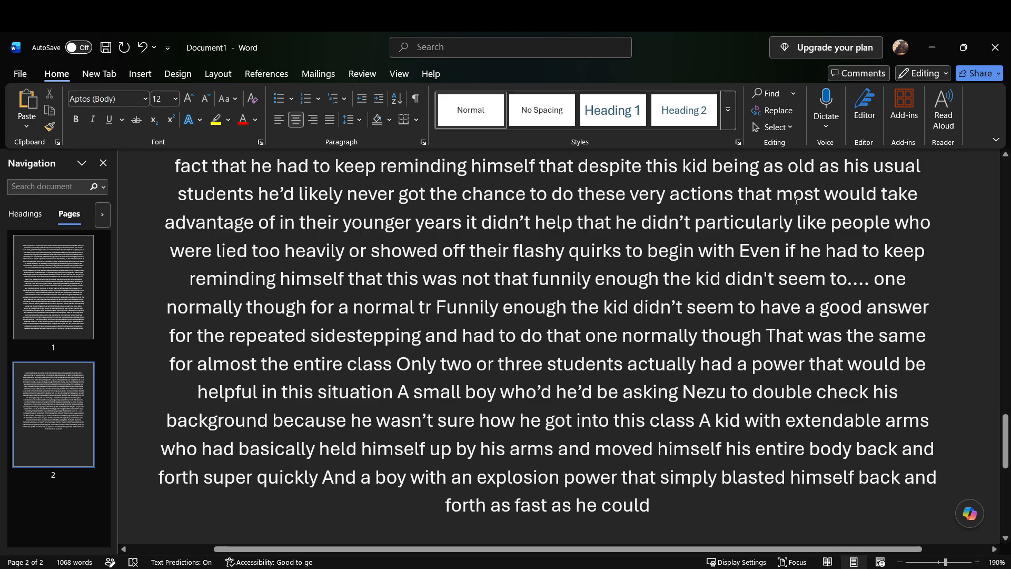
Step: Add "though this by not having a good answer for the sidesteps he still was one of the highest non enhanced scores"
{"action": "scroll", "coordinate": [797, 199], "scroll_direction": "down", "scroll_amount": 1}
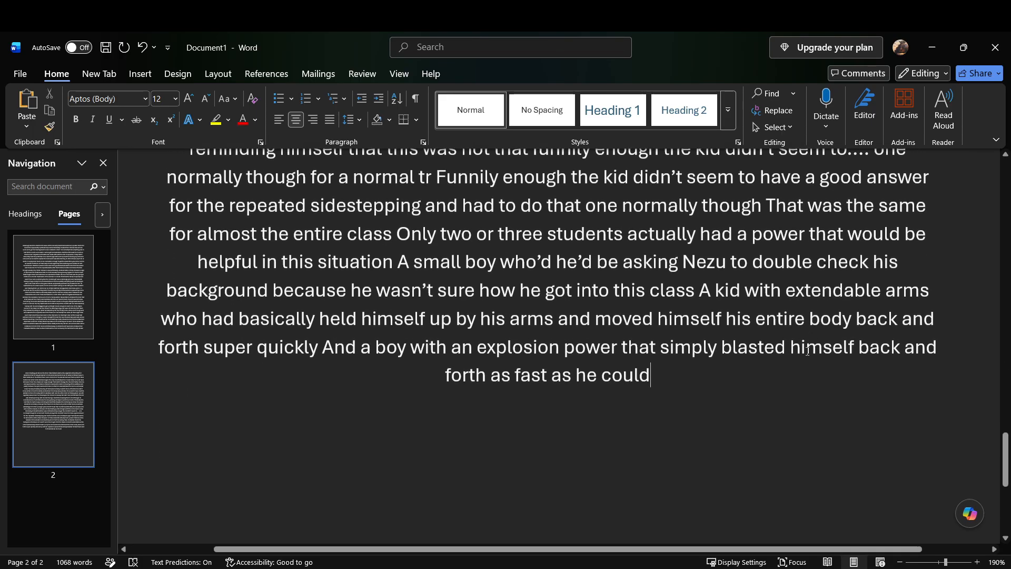
{"action": "type", "text": "though this"}
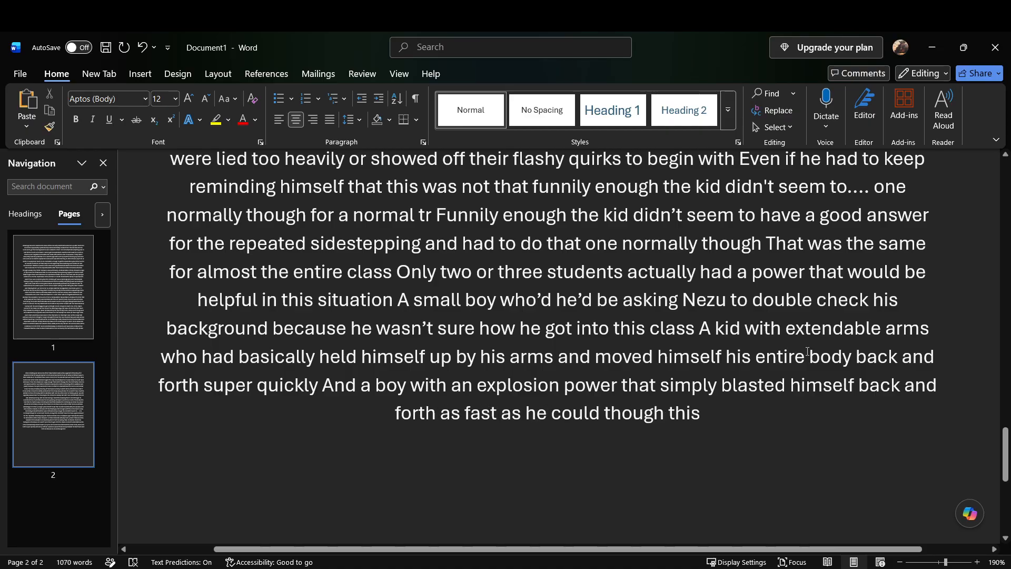
{"action": "type", "text": " by not having a good answer for the sidesteps he still was one of the highest"}
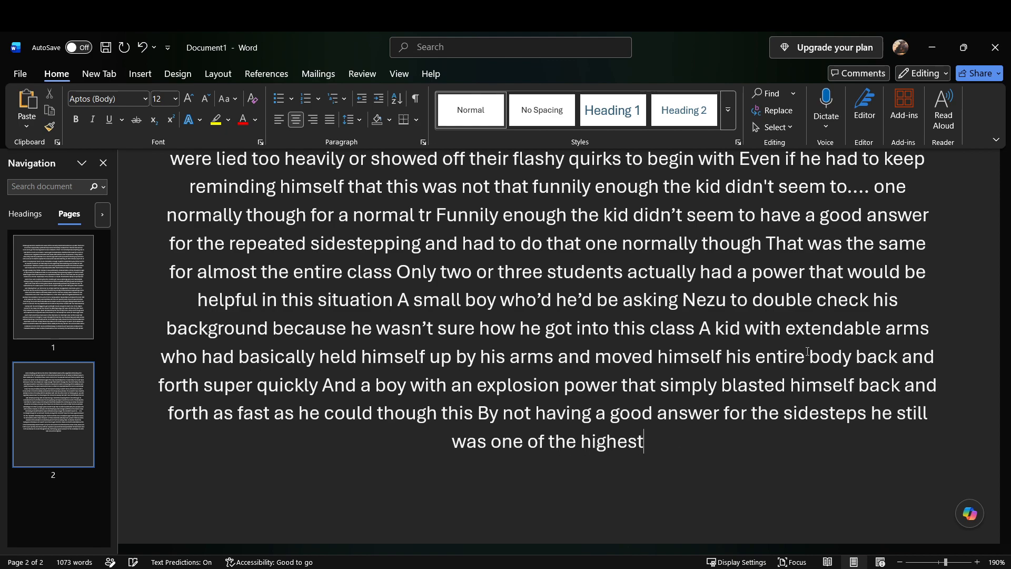
{"action": "type", "text": " non enhanced scores"}
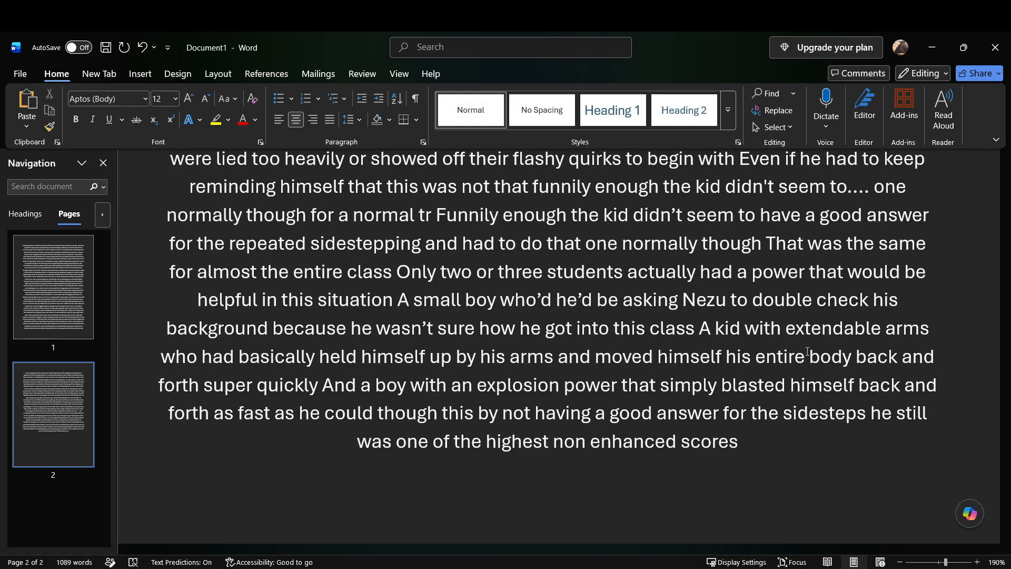
Step: Add "coming in behind Tensei’s little brother you had the highest score for the non court" after "non enhanced scores"
{"action": "type", "text": "coming"}
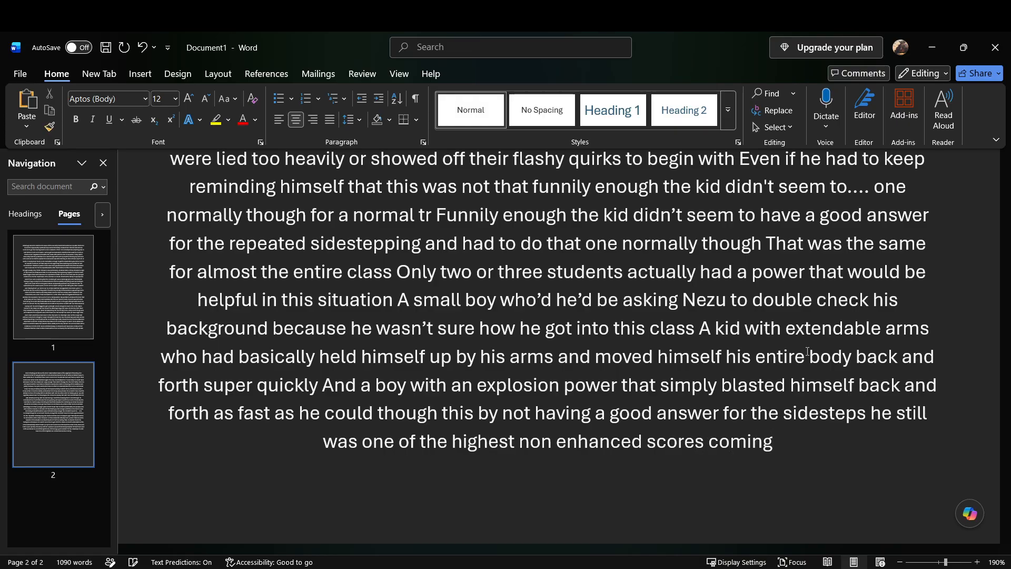
{"action": "type", "text": " in"}
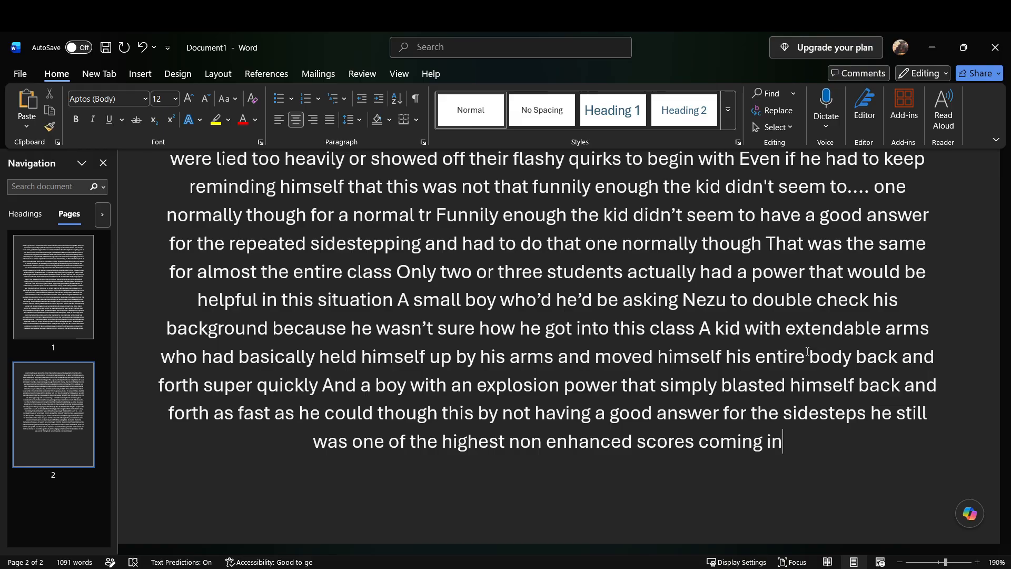
{"action": "type", "text": "behind"}
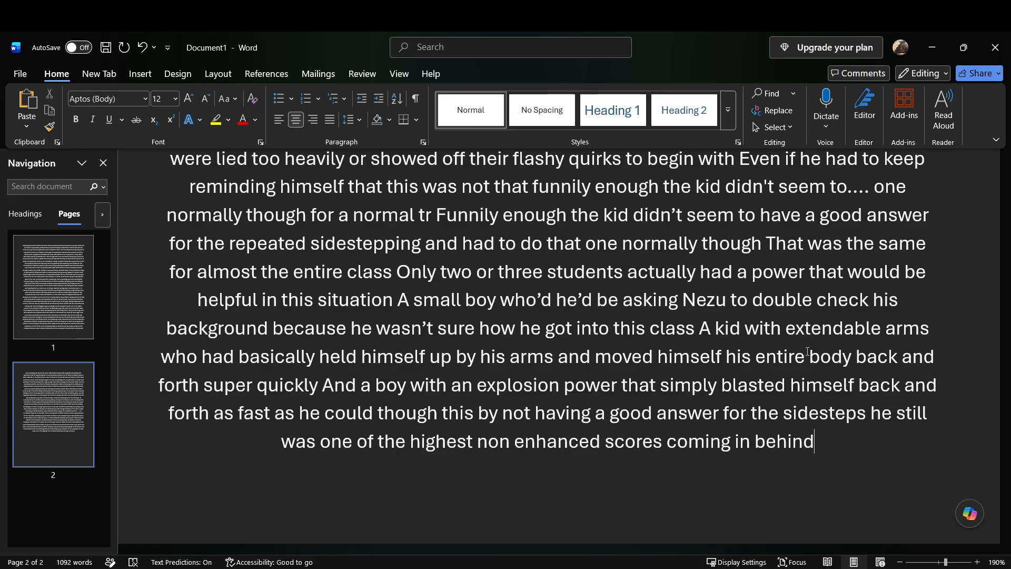
{"action": "type", "text": " Tensei's little brother"}
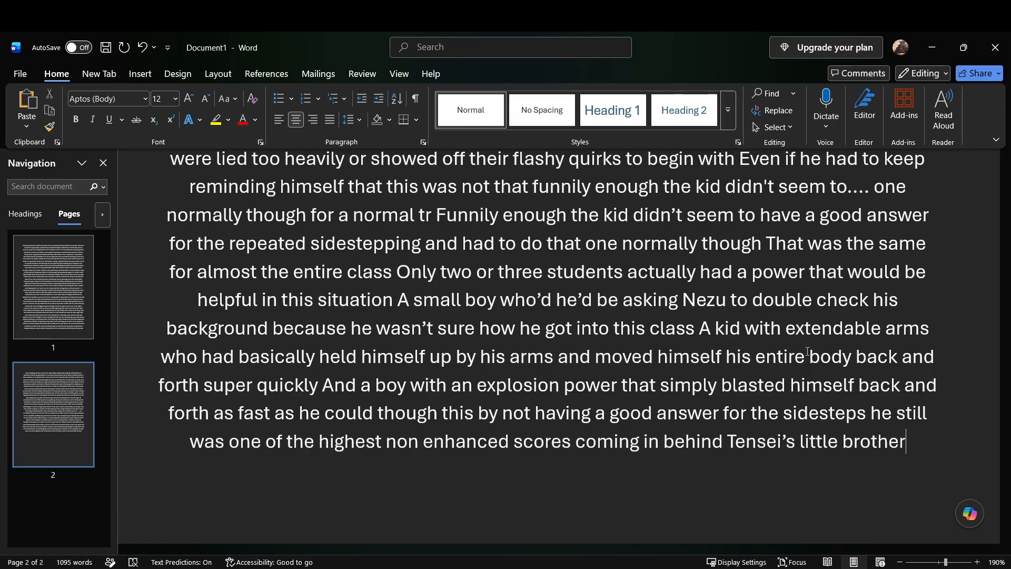
{"action": "type", "text": " You had the highest score for the non"}
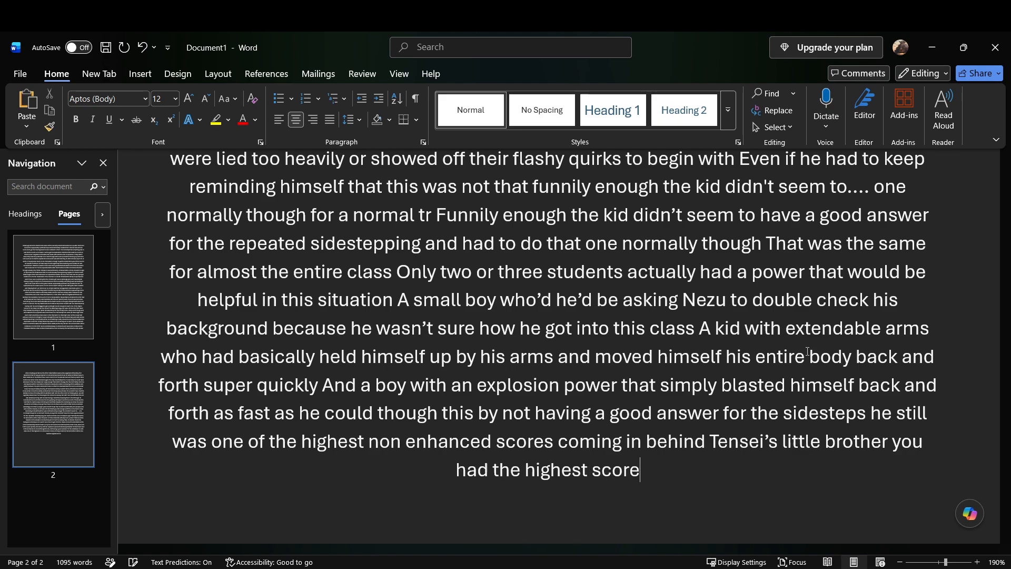
{"action": "type", "text": " court"}
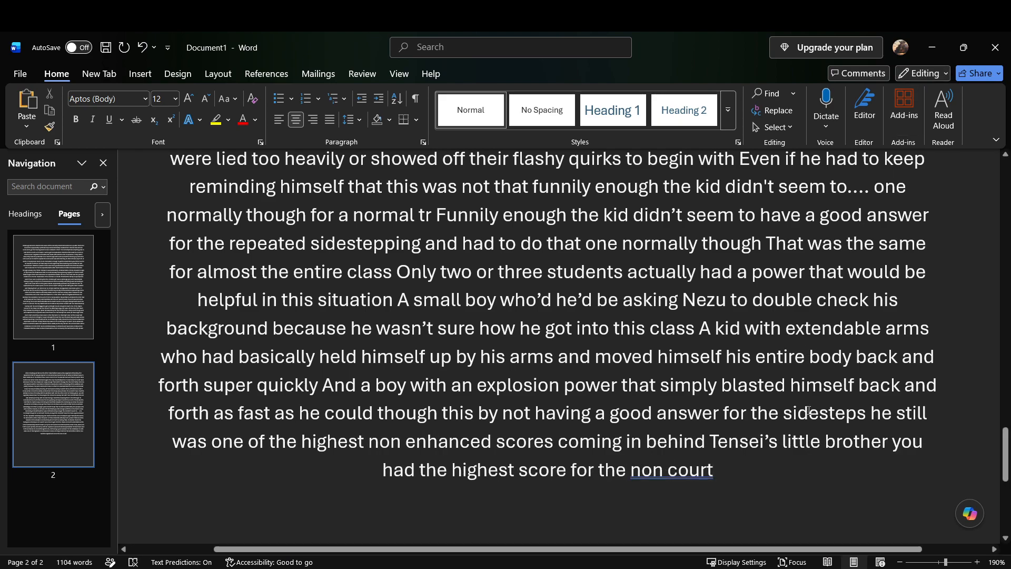
{"action": "left_click", "coordinate": [935, 58]}
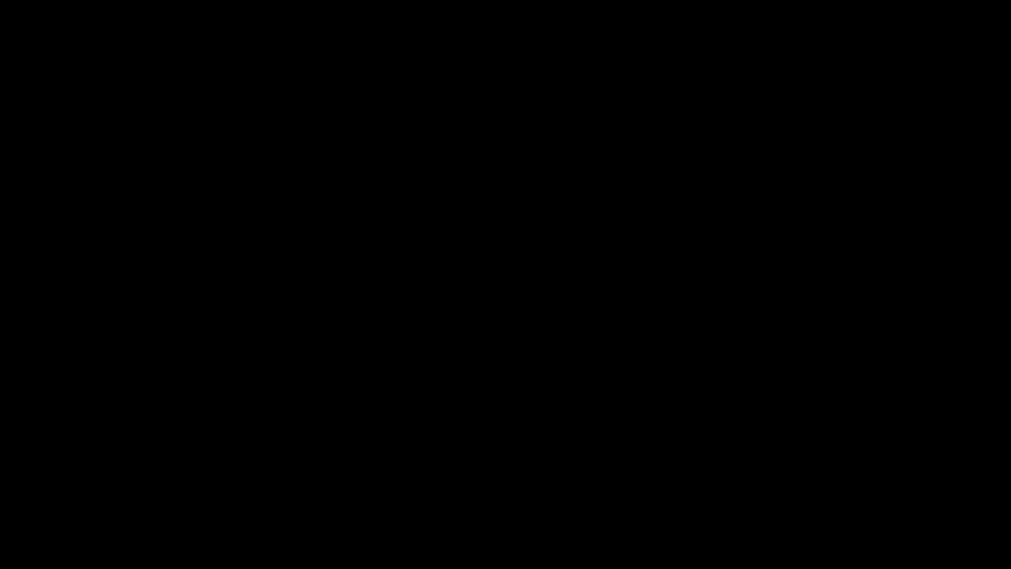
{"action": "key", "text": "alt+Tab"}
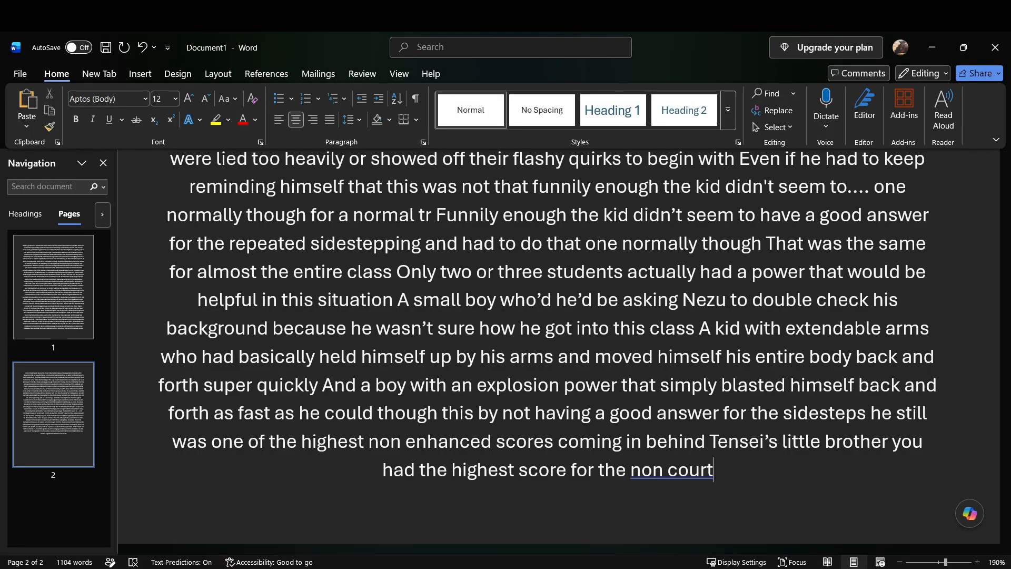
{"action": "key", "text": "alt+Tab"}
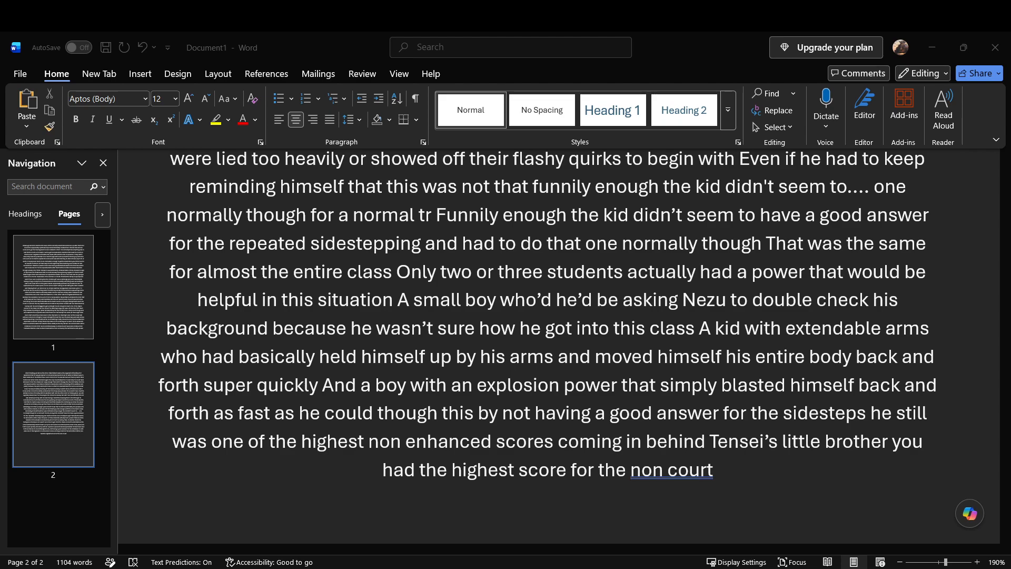
{"action": "left_click", "coordinate": [956, 40]}
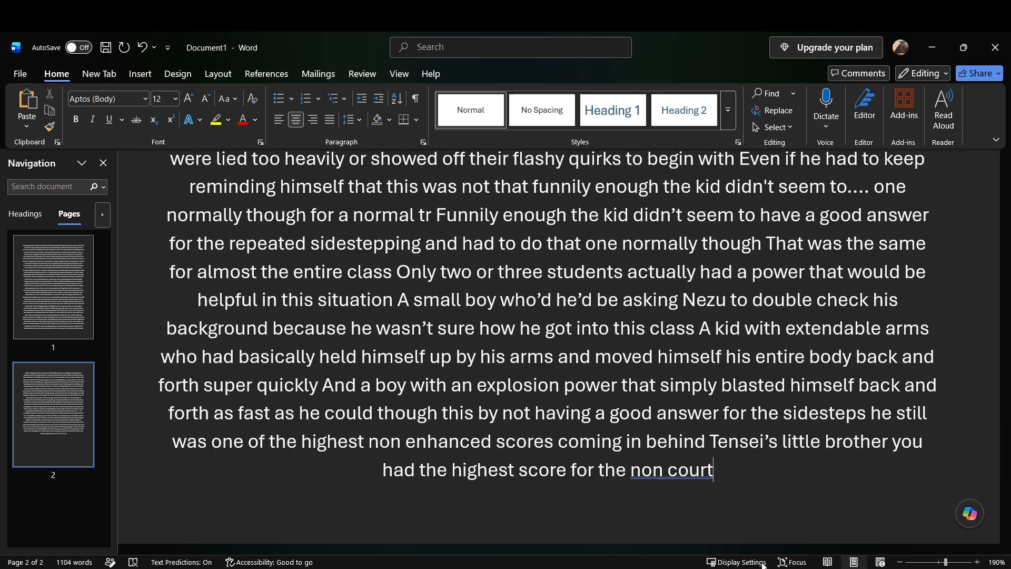
{"action": "left_click", "coordinate": [889, 568]}
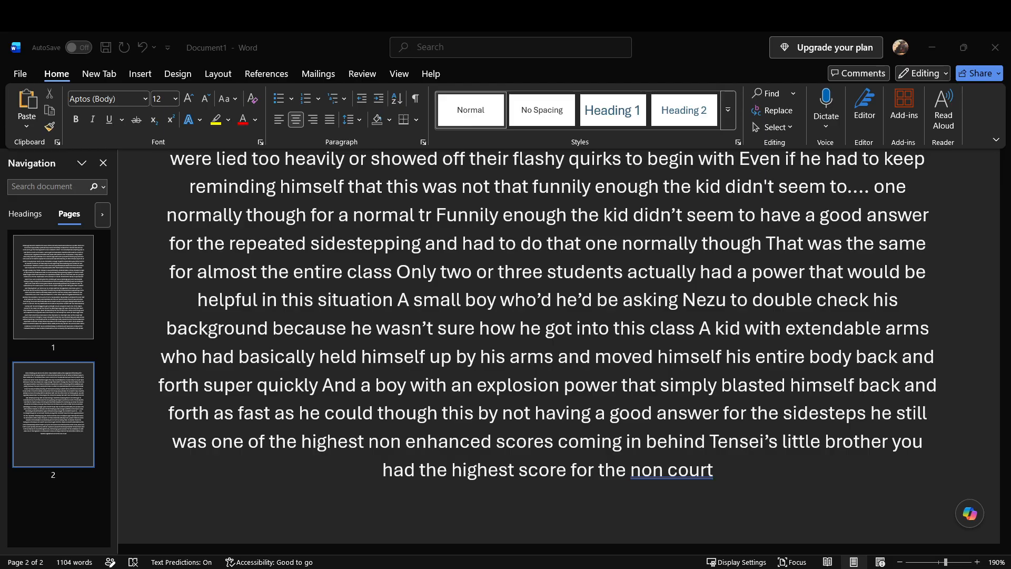
{"action": "left_click", "coordinate": [933, 47]}
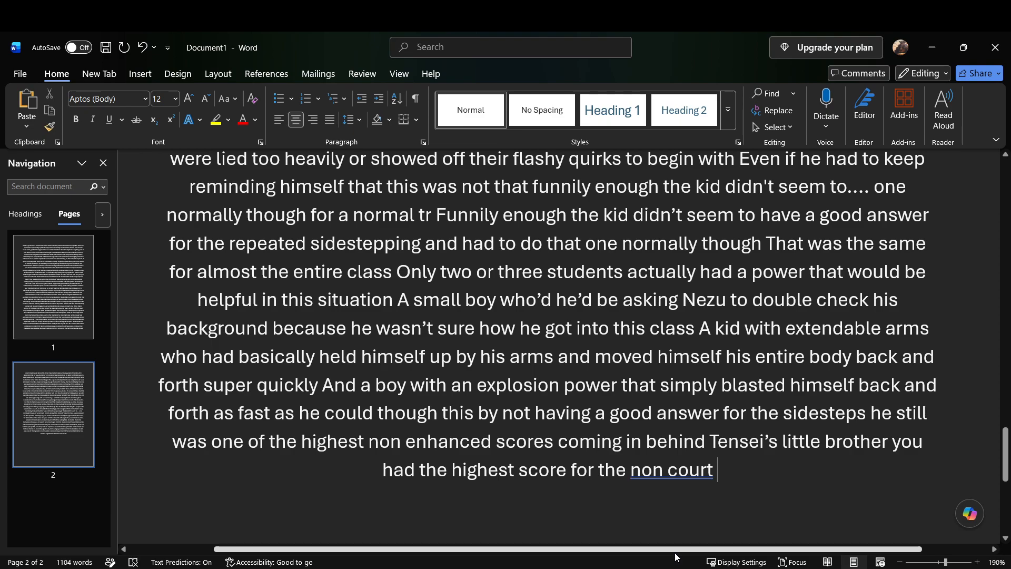
Step: Add "Next was the ball throw the very tests that caused so much trouble earlier" after "non court"
{"action": "type", "text": "next was the"}
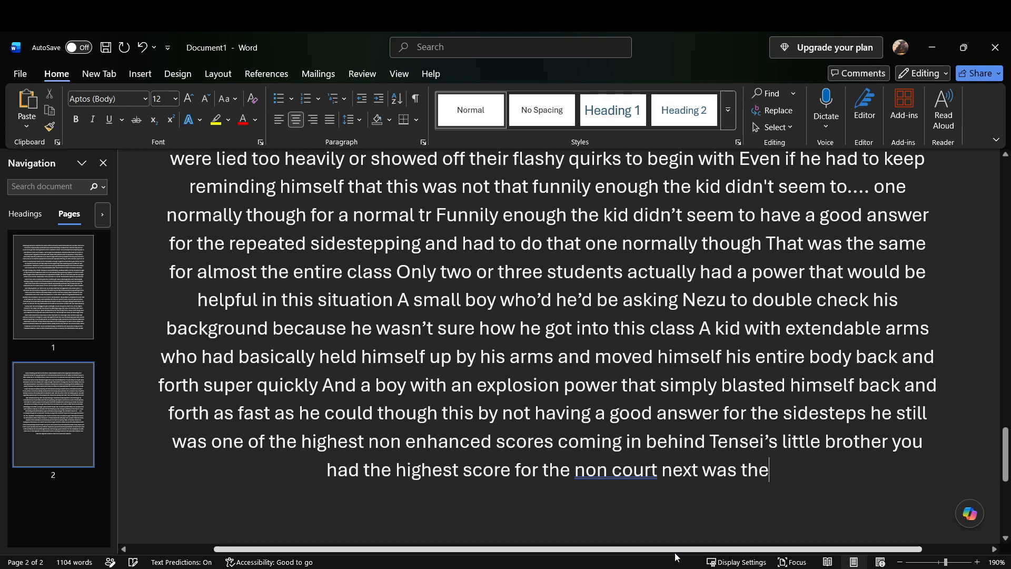
{"action": "type", "text": " ball throw"}
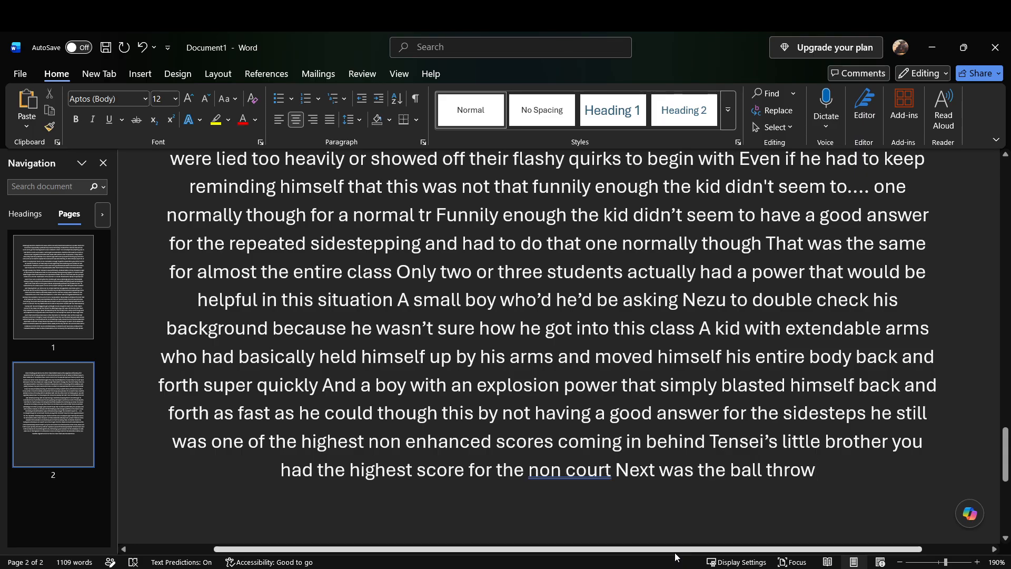
{"action": "type", "text": " the very"}
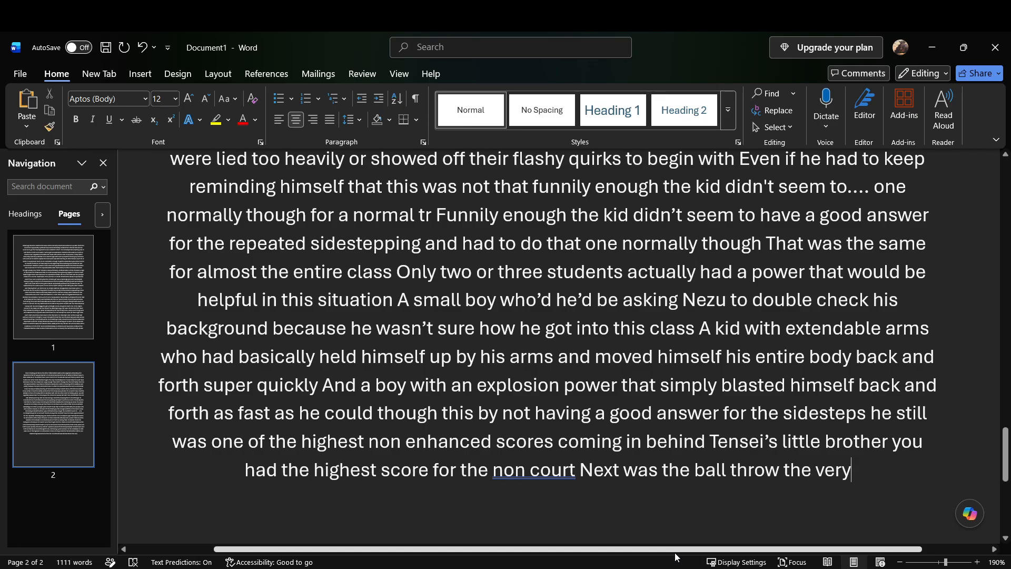
{"action": "type", "text": " tests that caused so much trouble earlier"}
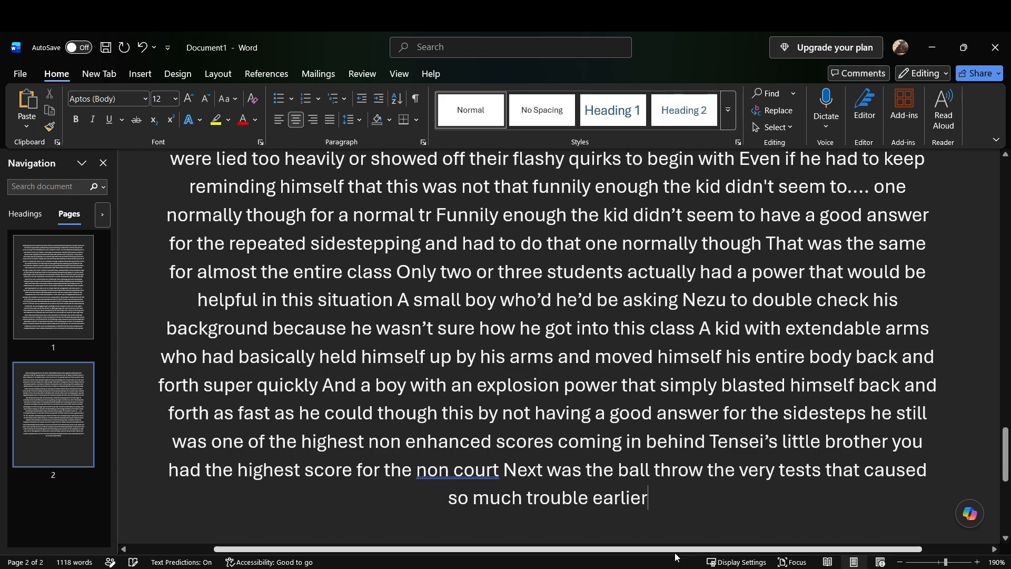
{"action": "type", "text": " he could only hope there wouldn't be"}
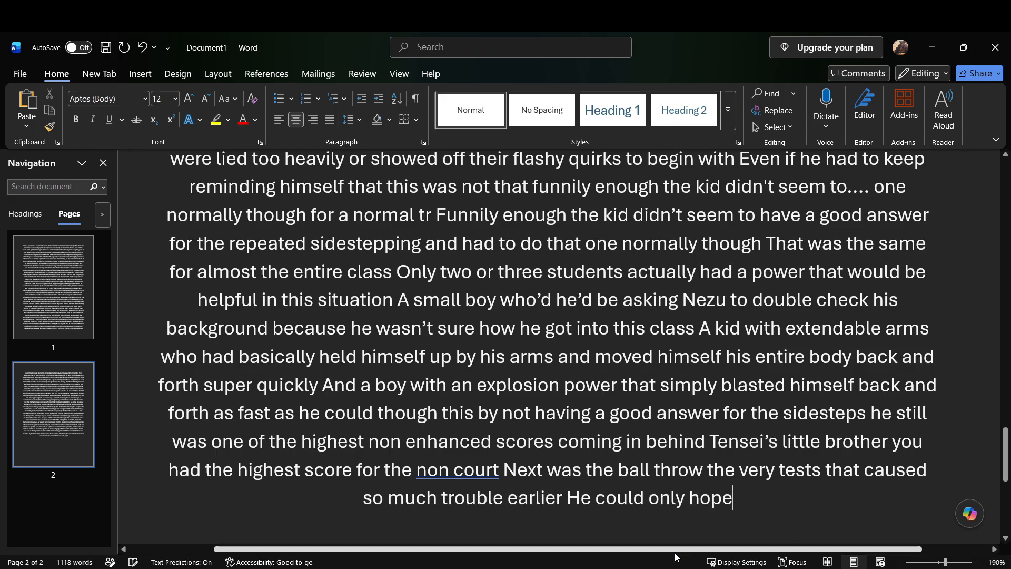
{"action": "type", "text": " a repeat"}
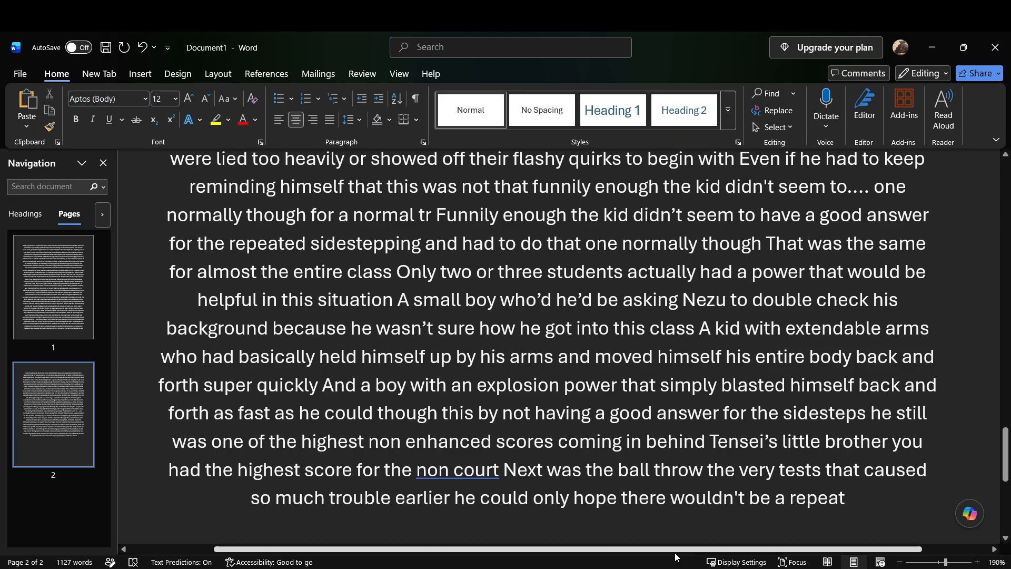
{"action": "type", "text": " only there were"}
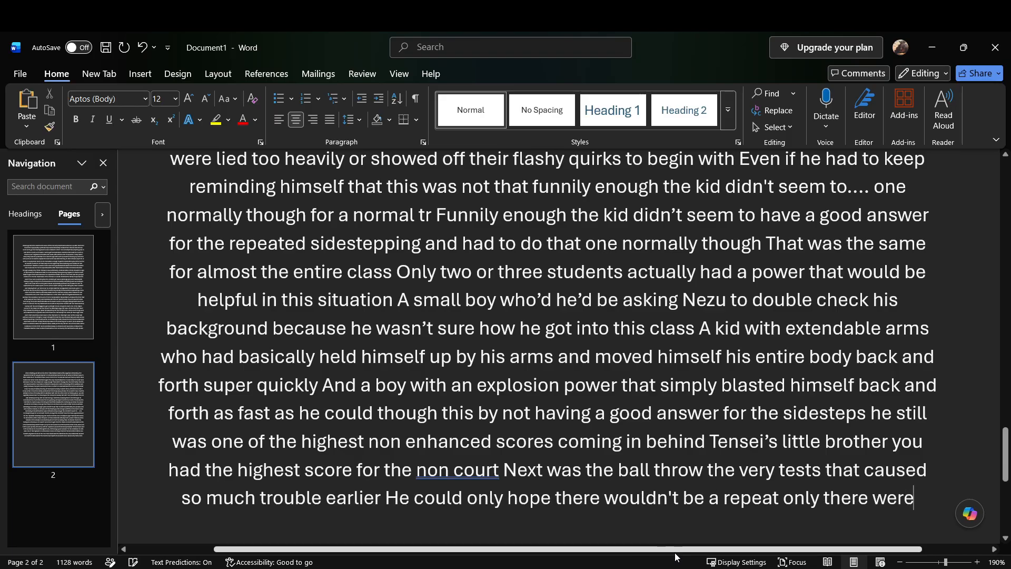
{"action": "type", "text": " several"}
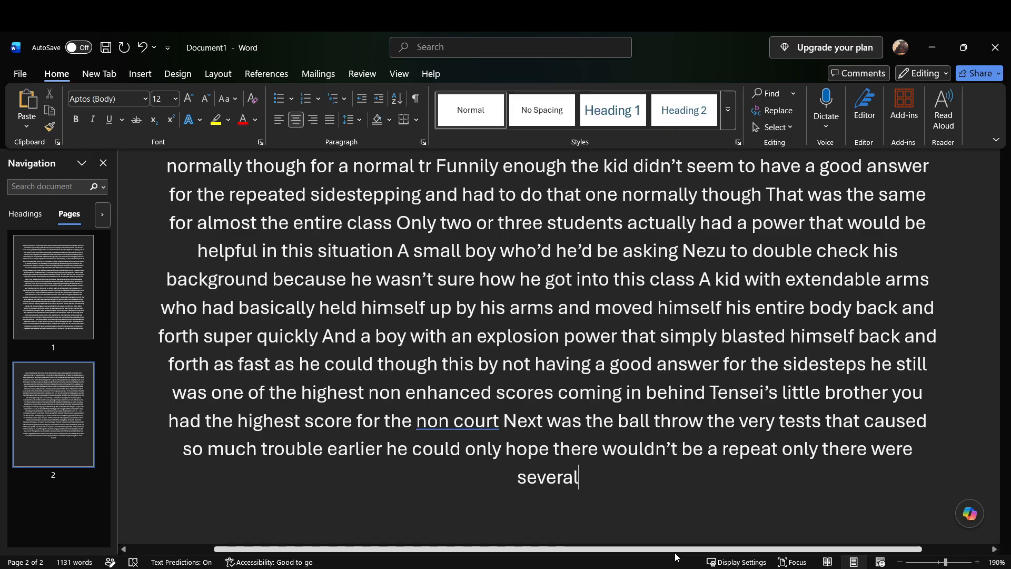
Step: Add "between the zero gravity girl levitating her ball out of the atmosphere which took way too much time" after "several"
{"action": "type", "text": "between the"}
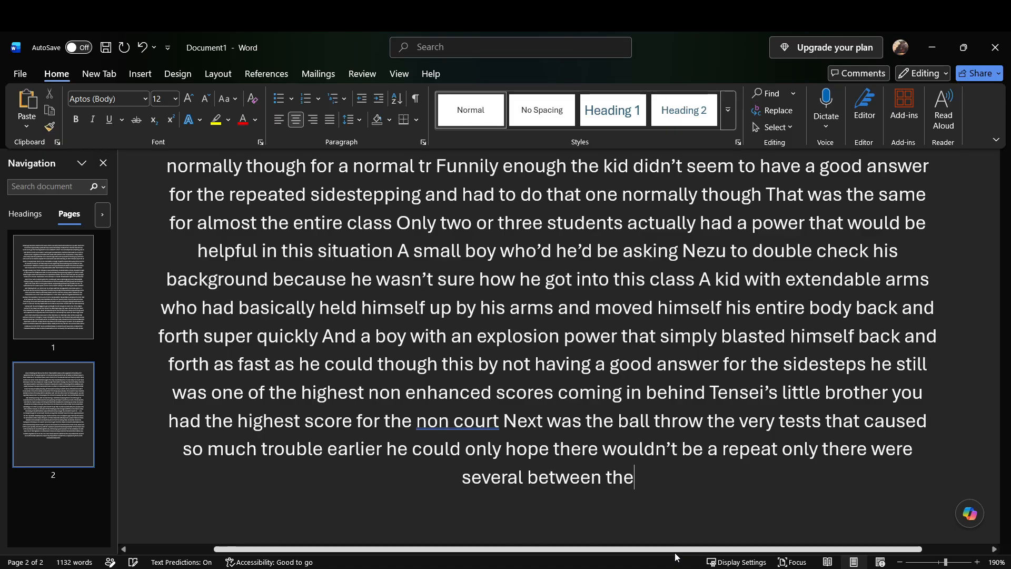
{"action": "type", "text": " zero gravity girl levitating her ball out of the"}
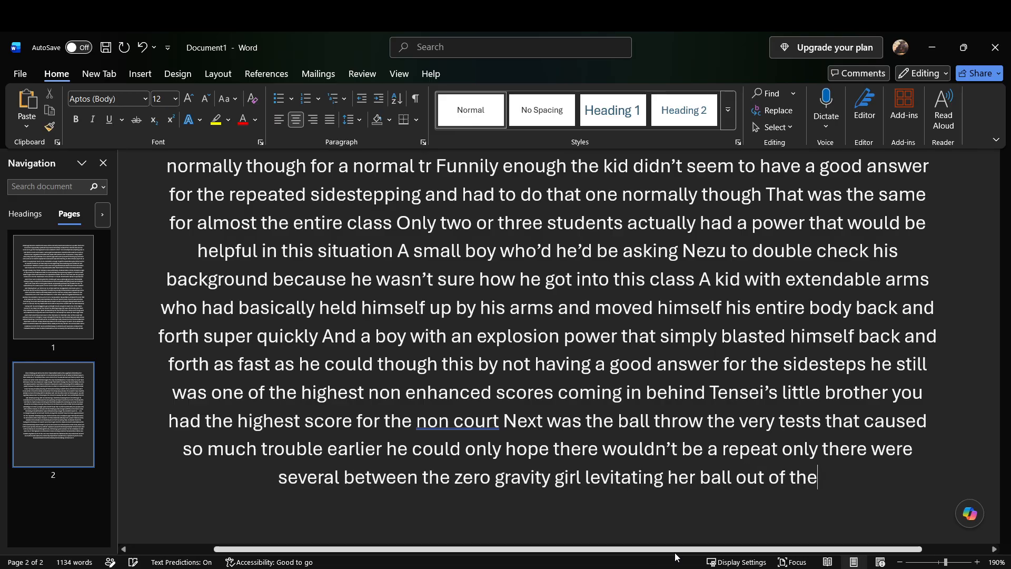
{"action": "type", "text": " atmosphere which took way too much time"}
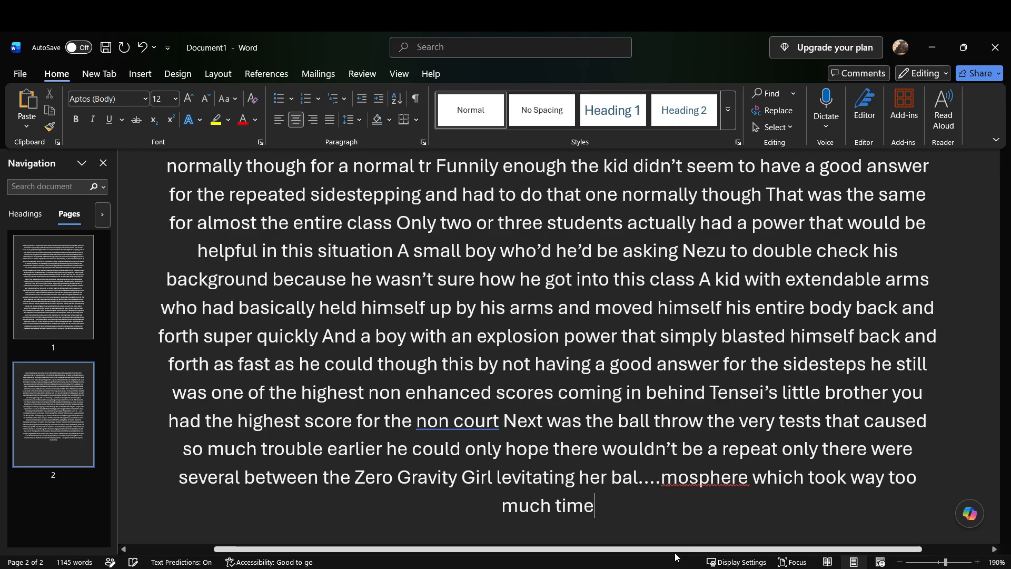
{"action": "type", "text": " so he had had the entire"}
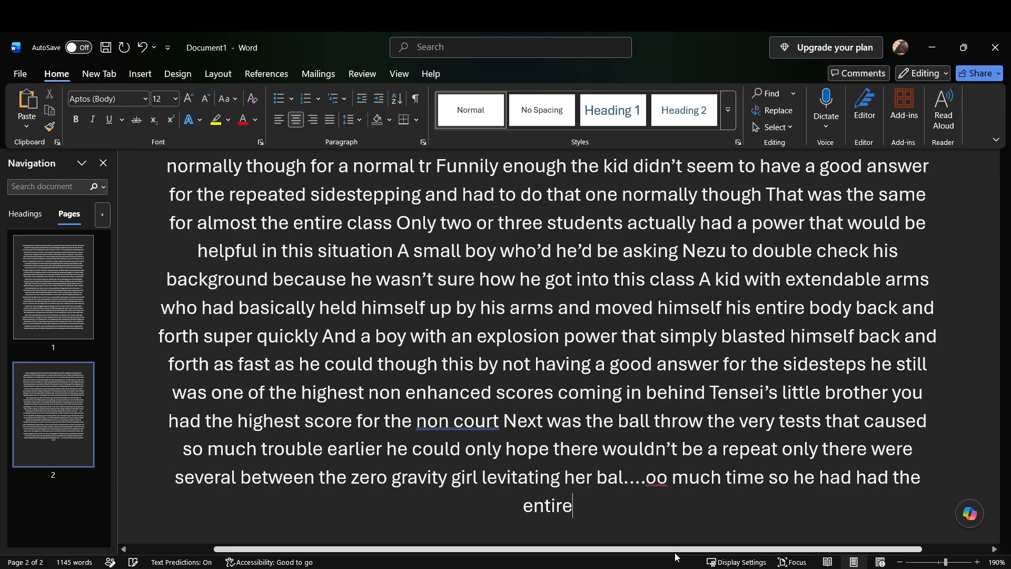
{"action": "type", "text": " class continue theirs"}
{"action": "type", "text": " while they were waiting on hers because"}
{"action": "type", "text": " they were already behind"}
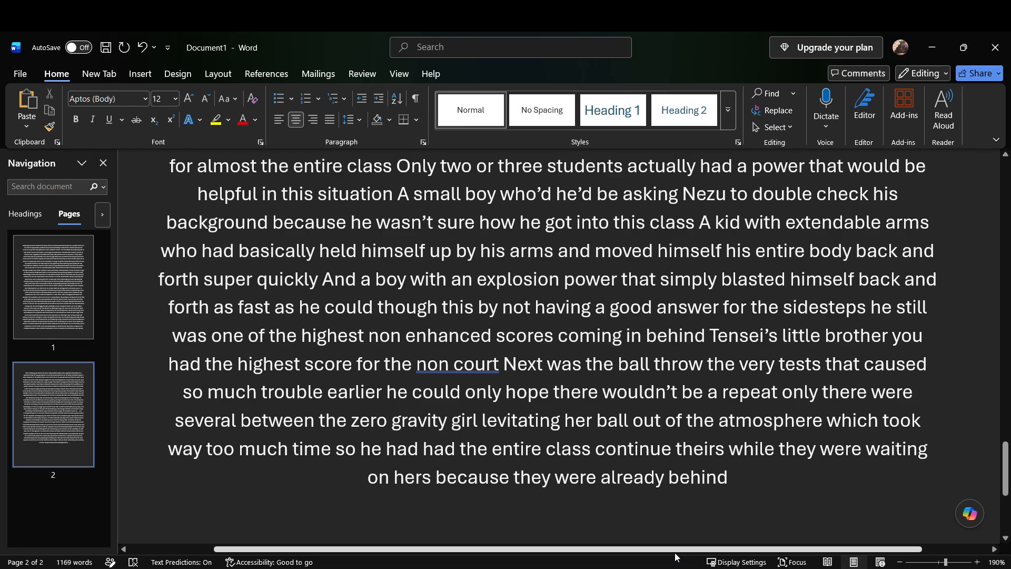
{"action": "type", "text": " to another girl"}
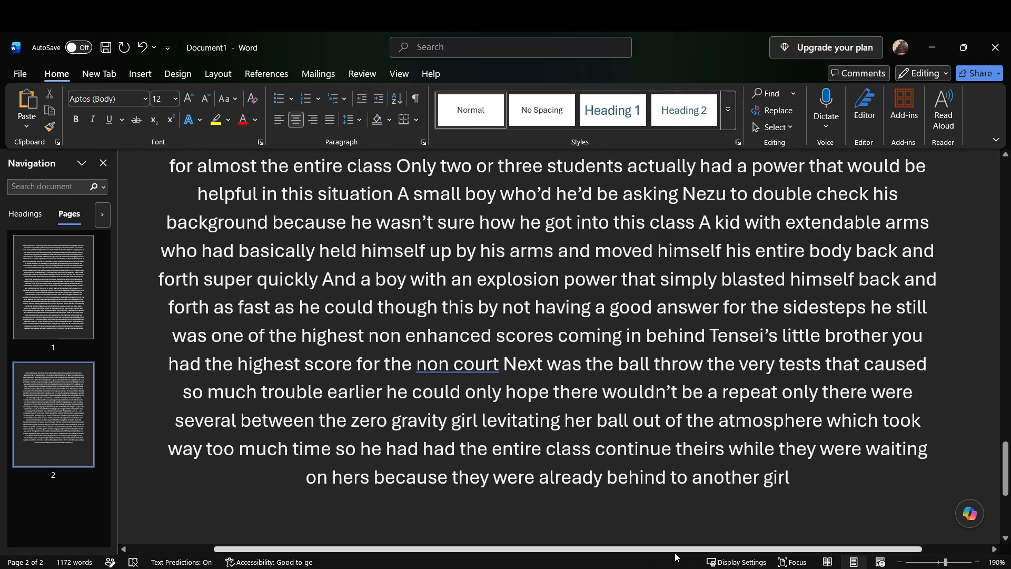
{"action": "type", "text": " deciding to make"}
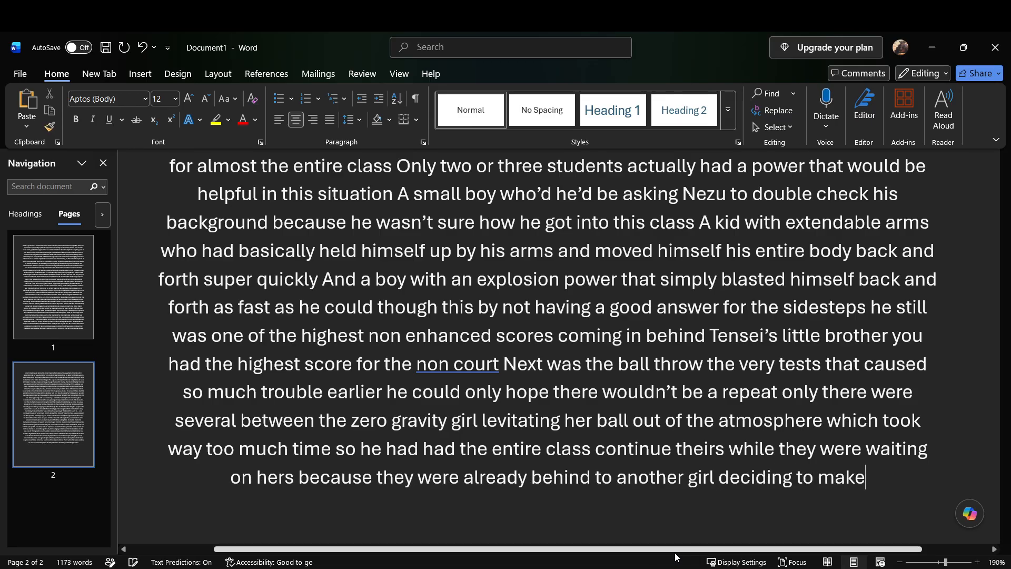
{"action": "type", "text": " an entire"}
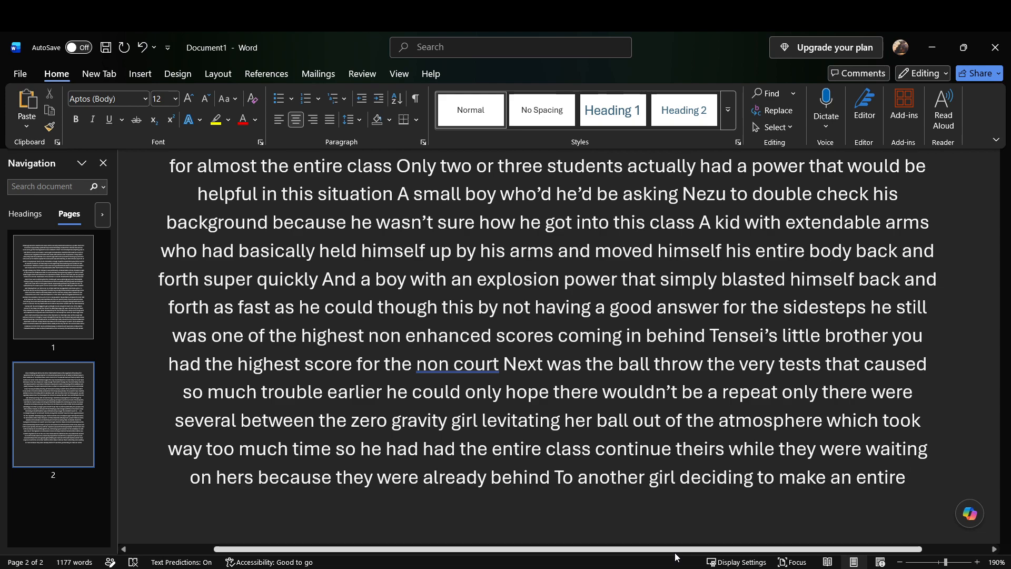
{"action": "type", "text": " field artillery gun"}
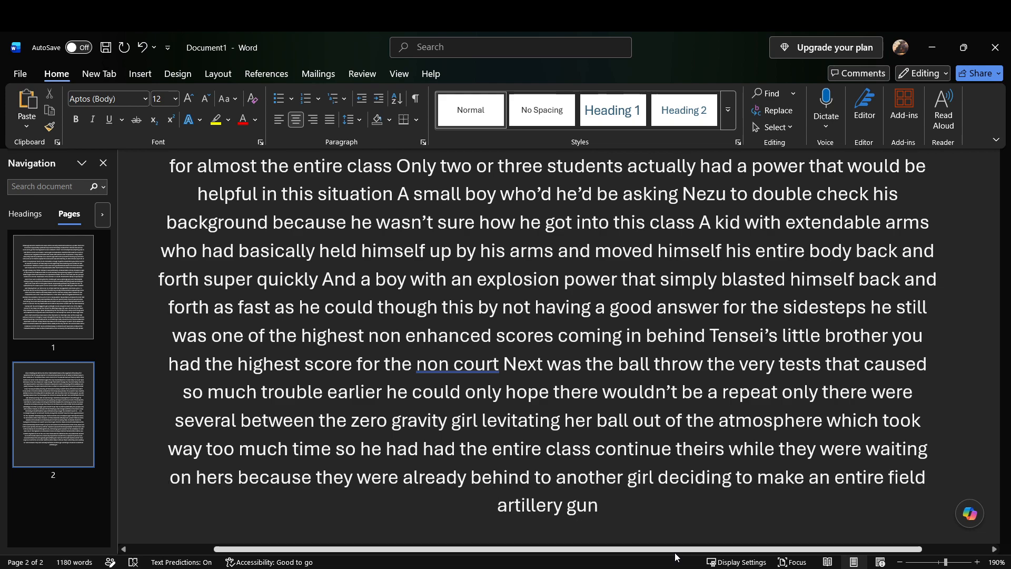
{"action": "type", "text": " to fire herbal"}
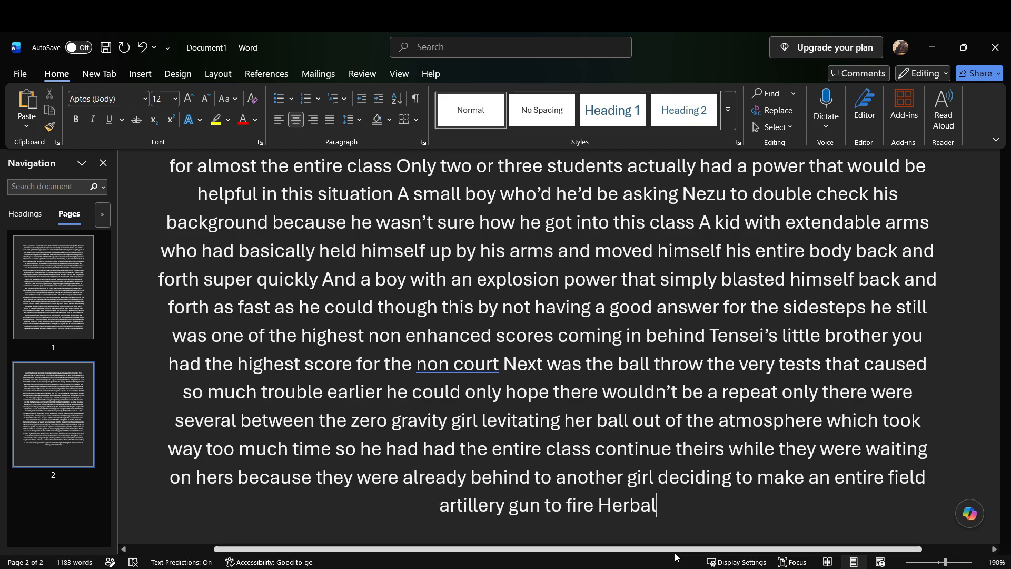
Step: Add "to another girl deciding to make an entire field artillery gun to fire Her ball", correcting the misheard "Herbal" to "Her ball"
{"action": "key", "text": "BackSpace"}
{"action": "key", "text": "BackSpace"}
{"action": "key", "text": "BackSpace"}
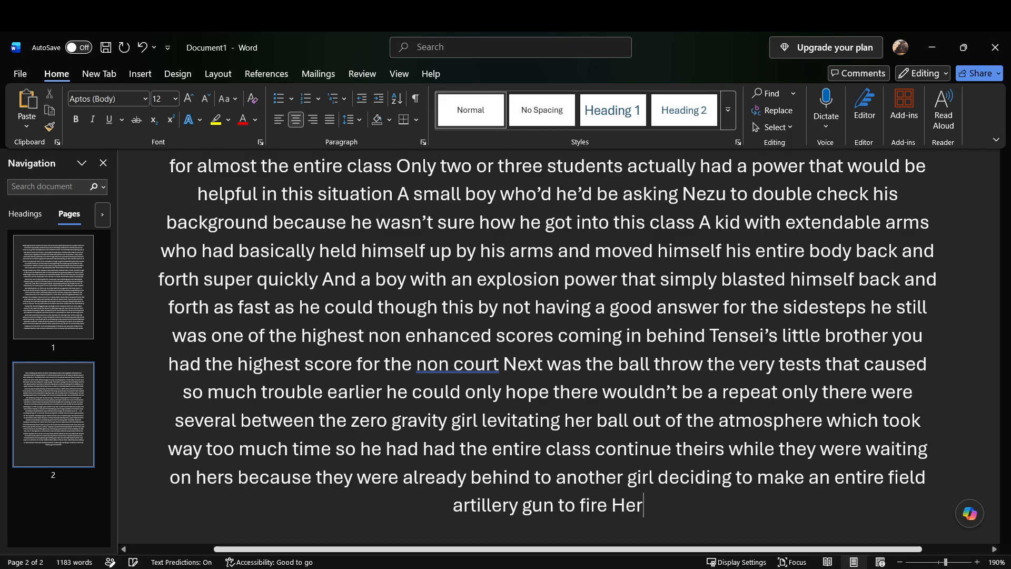
{"action": "type", "text": "b"}
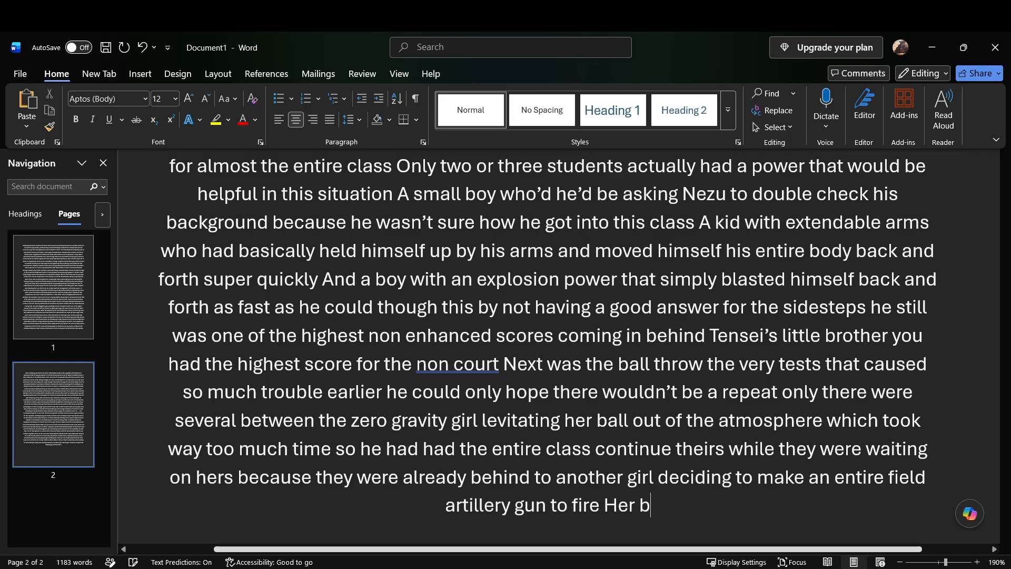
{"action": "type", "text": "all"}
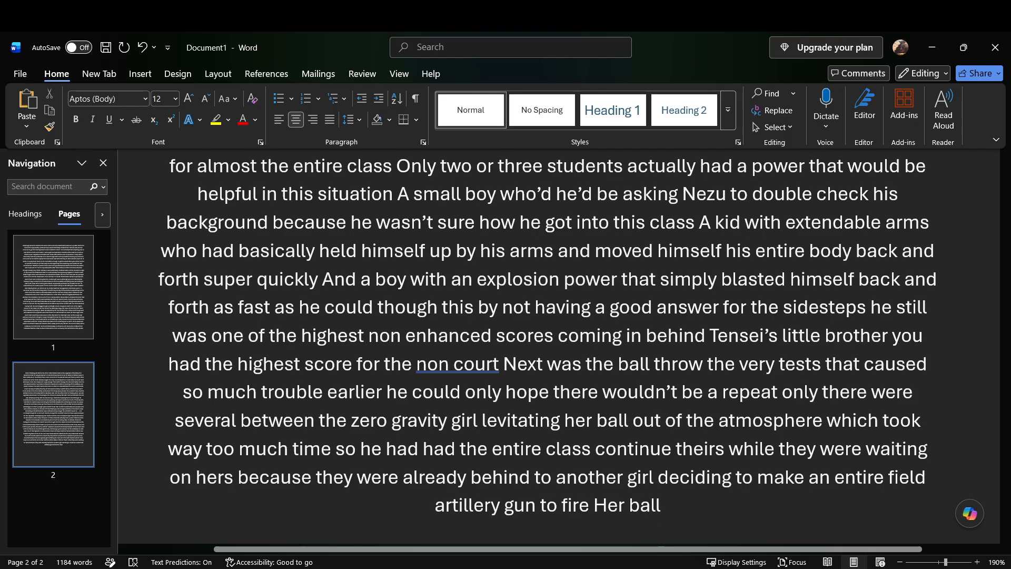
Step: Continue the passage after "Her ball" with "Tripping yet another alarm Thankfully this one only lasted for a few seconds"
{"action": "key", "text": "alt+Tab"}
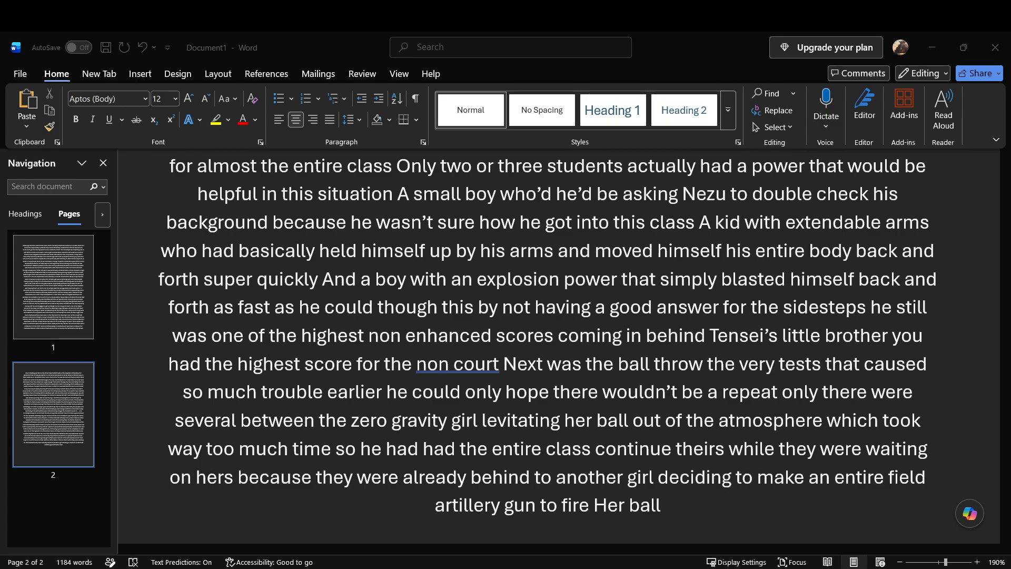
{"action": "left_click", "coordinate": [696, 509]}
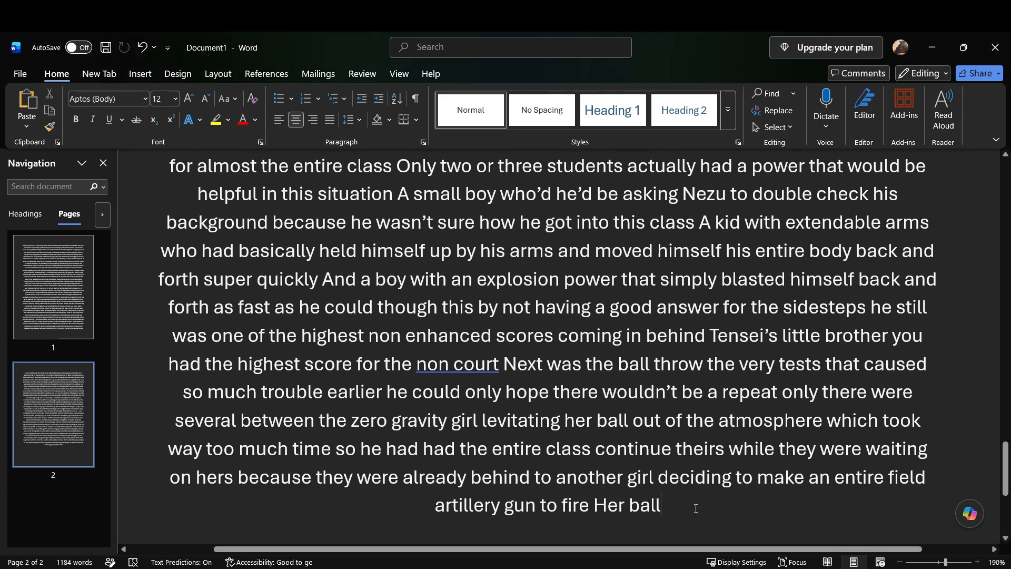
{"action": "scroll", "coordinate": [696, 509], "scroll_direction": "down", "scroll_amount": 3}
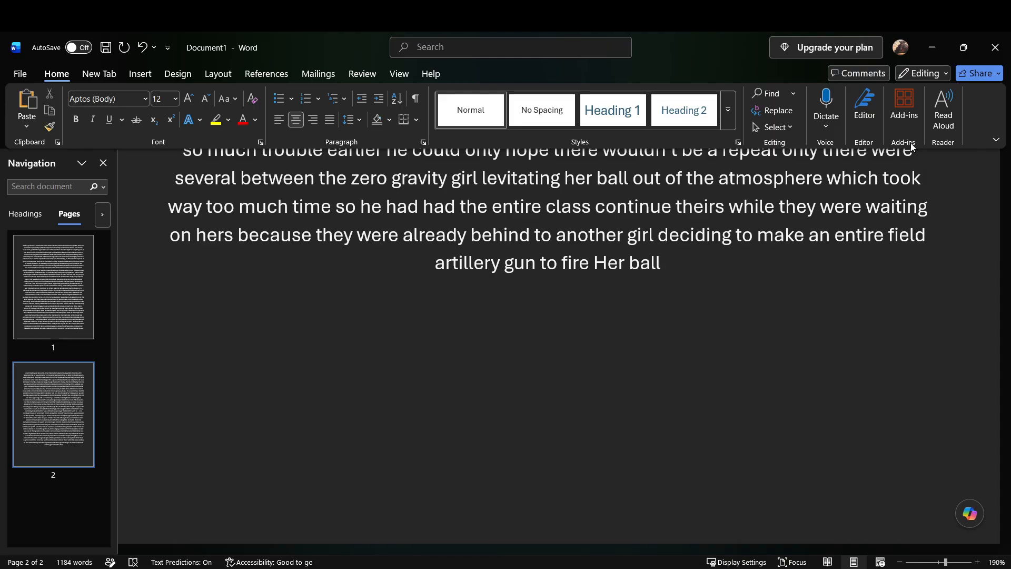
{"action": "type", "text": "t"}
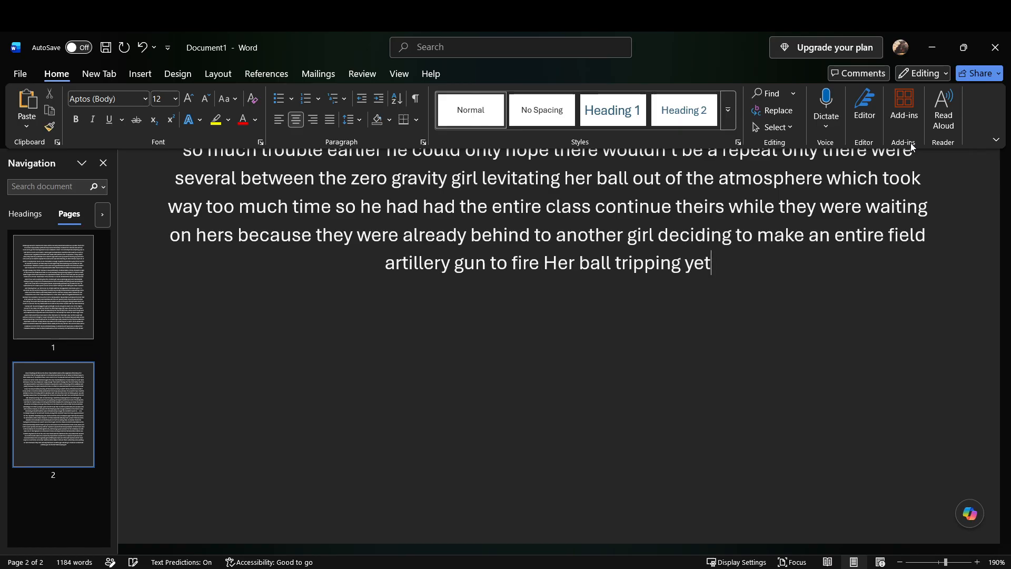
{"action": "type", "text": "o fire Her ball Tripping yet another alarm"}
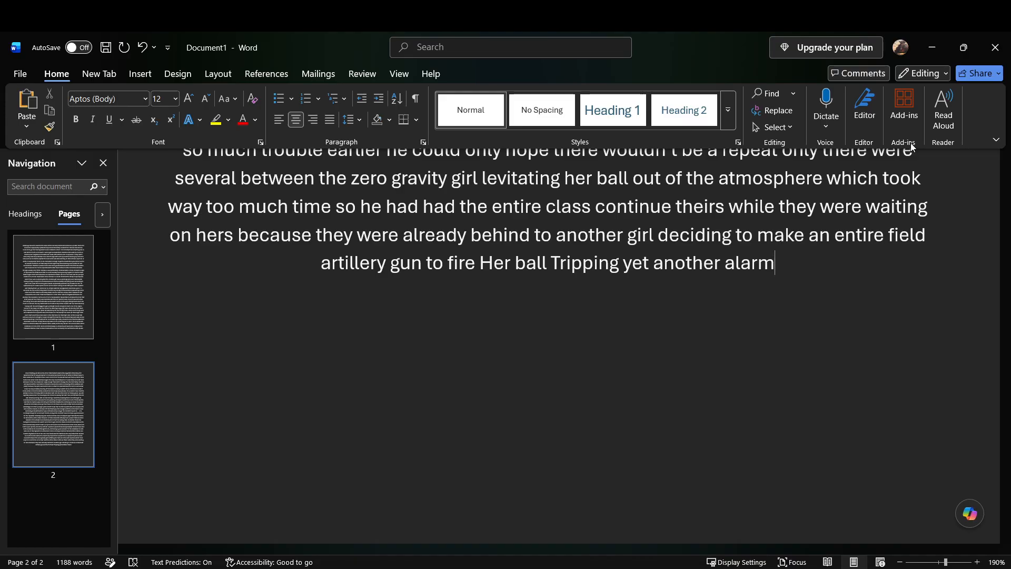
{"action": "type", "text": "another alarm Thankfully this one only"}
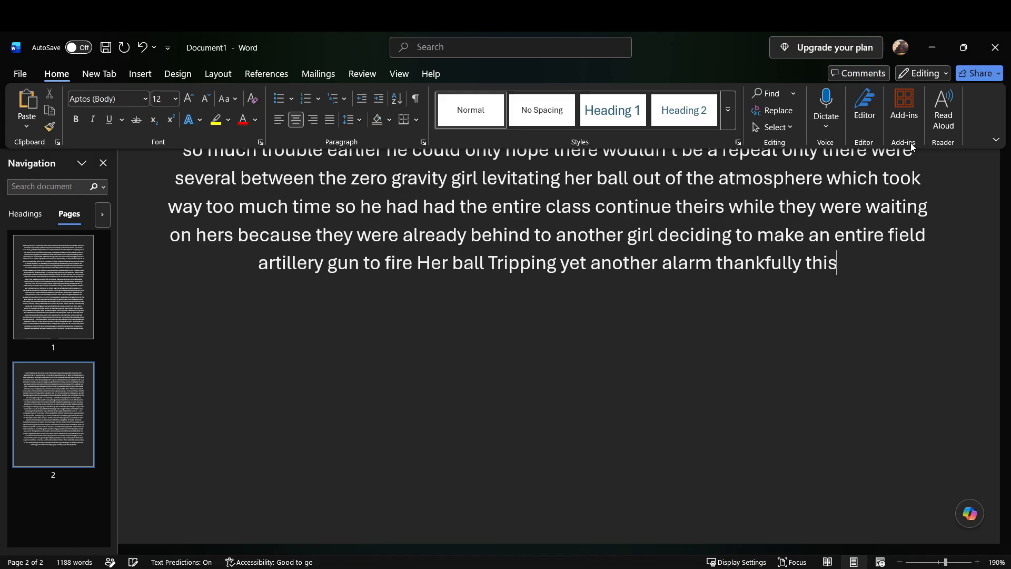
{"action": "type", "text": " lasted for a few seconds"}
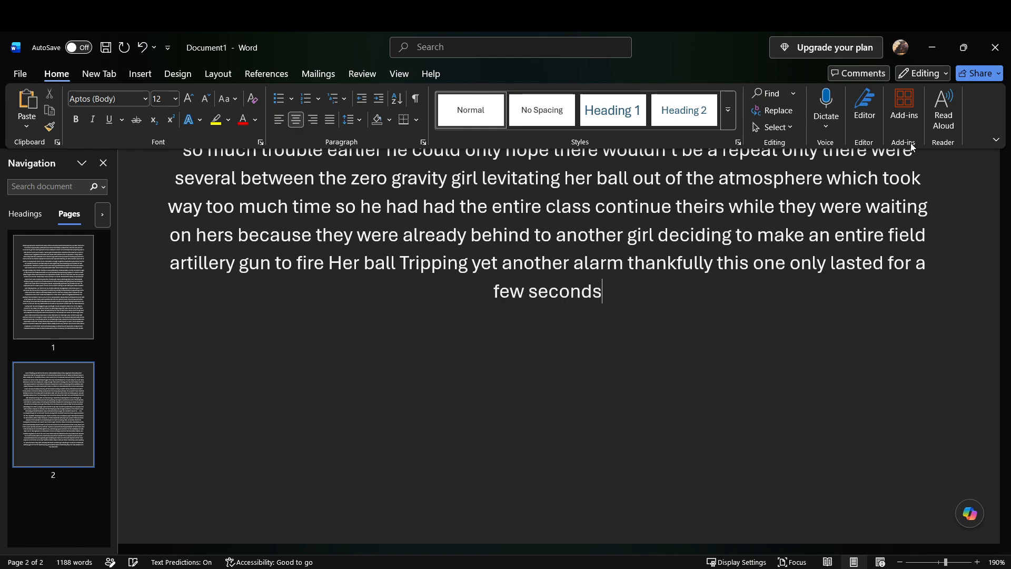
{"action": "type", "text": " as"}
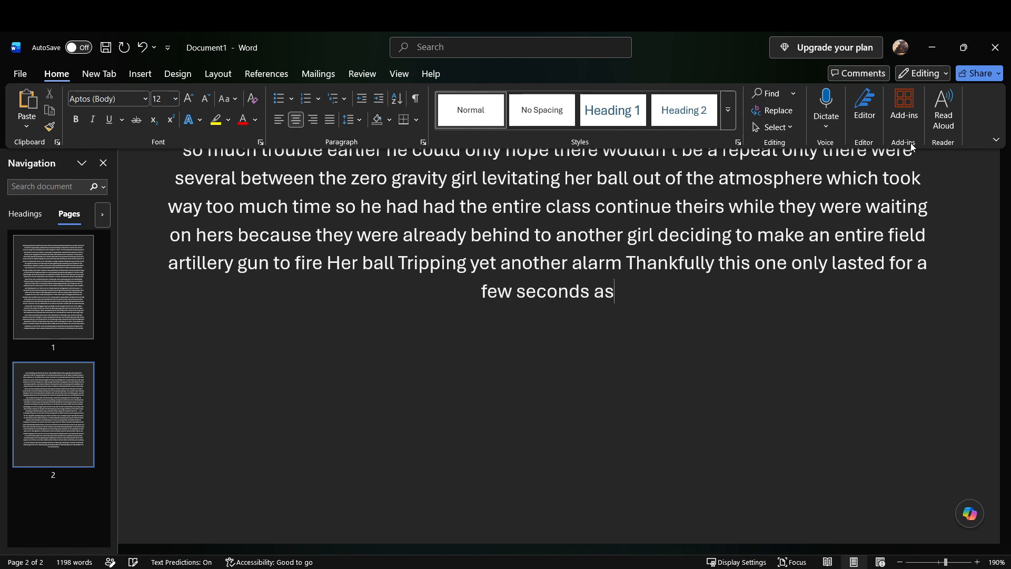
{"action": "type", "text": " after the first one power"}
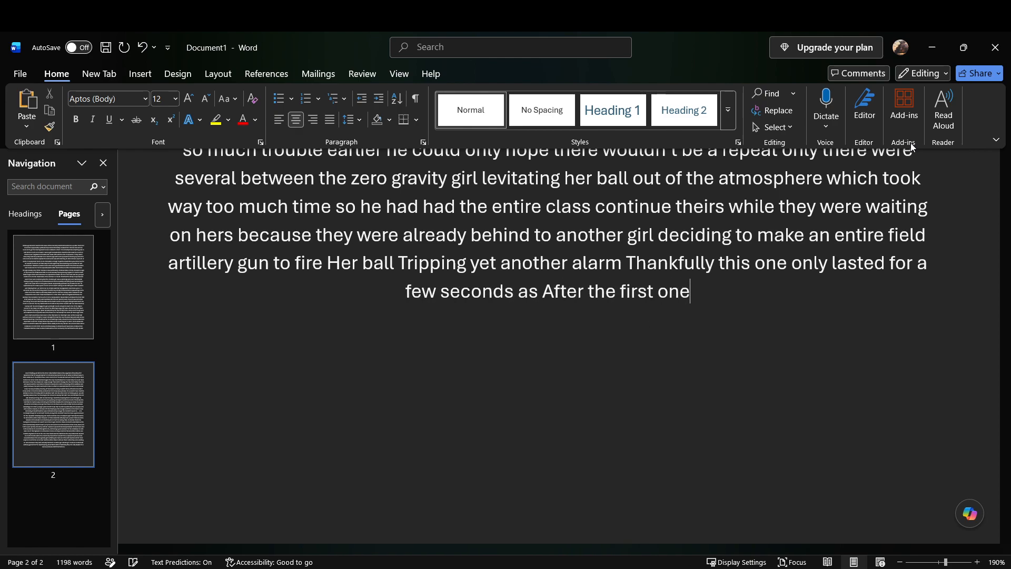
{"action": "type", "text": " loader was"}
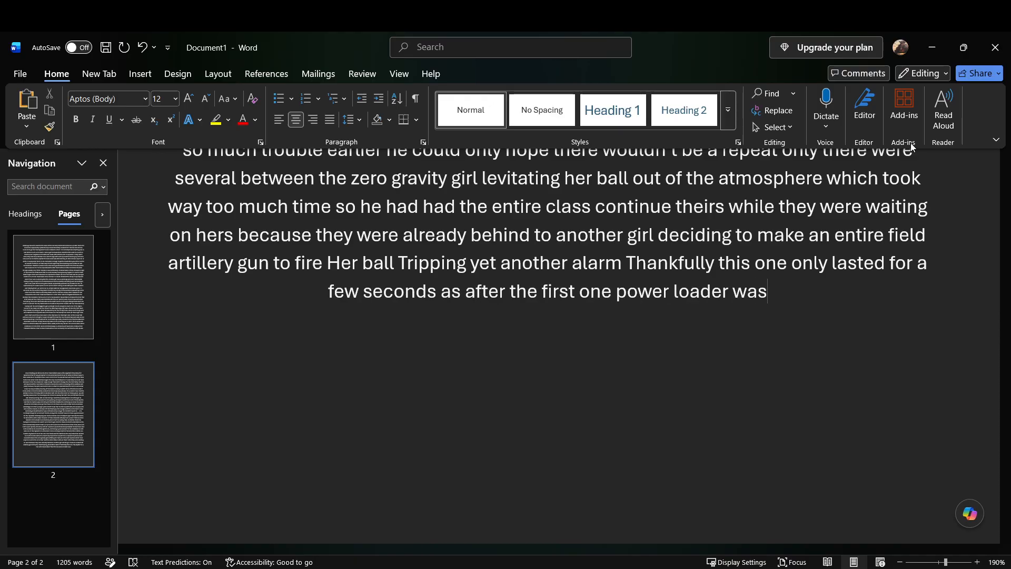
{"action": "type", "text": " keeping"}
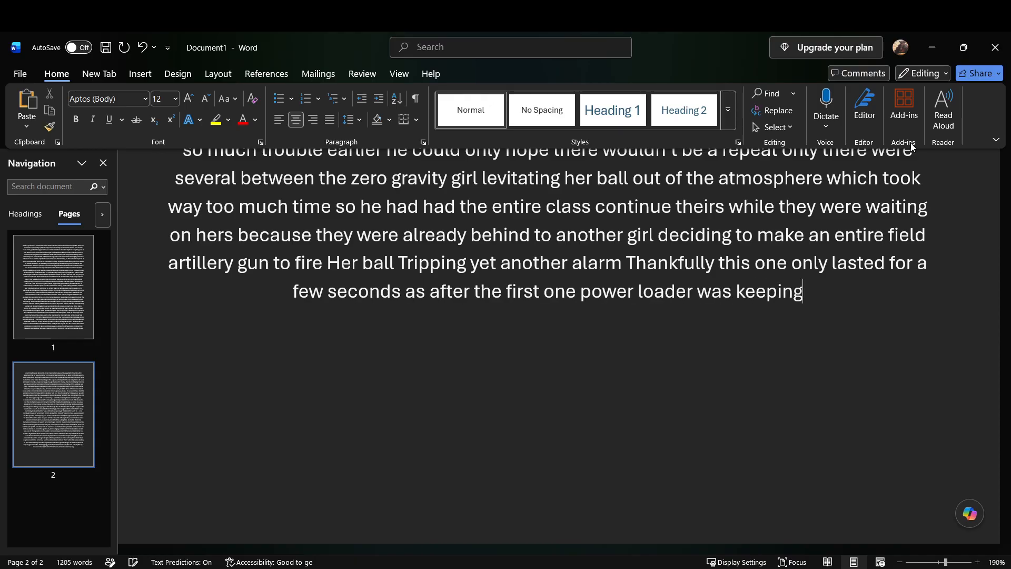
{"action": "type", "text": " a closer eye on"}
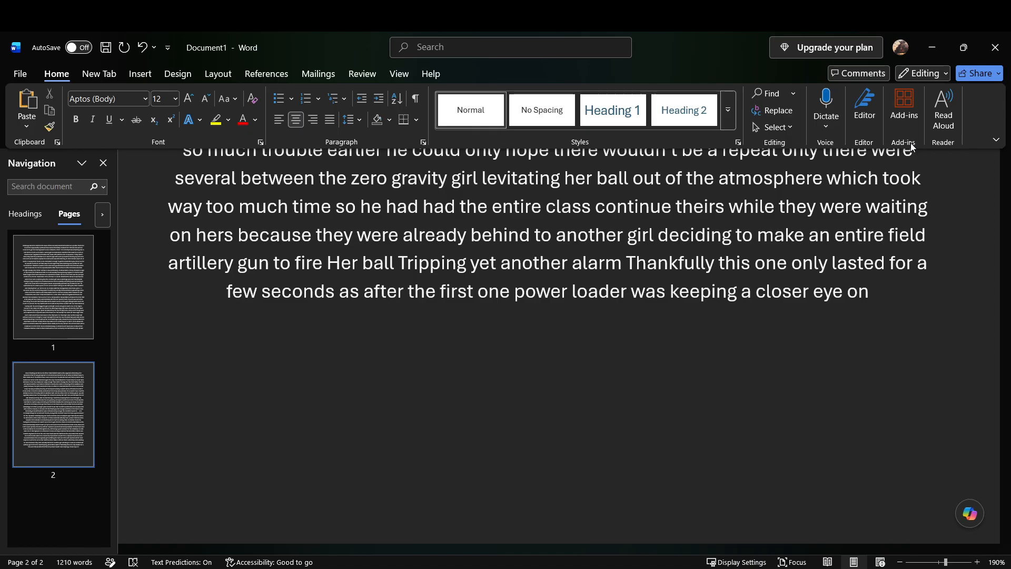
{"action": "type", "text": " the"}
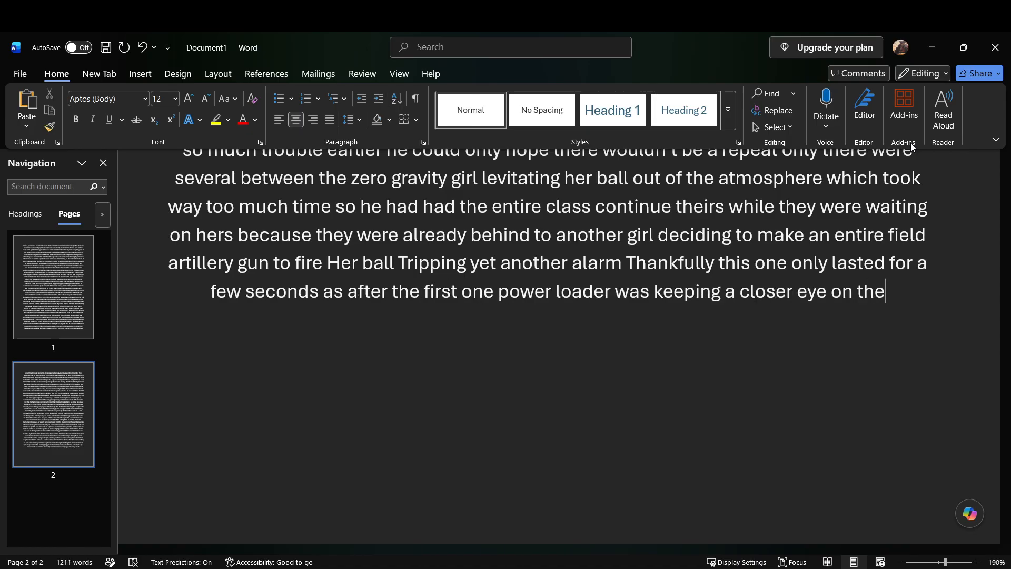
{"action": "type", "text": " alarm board"}
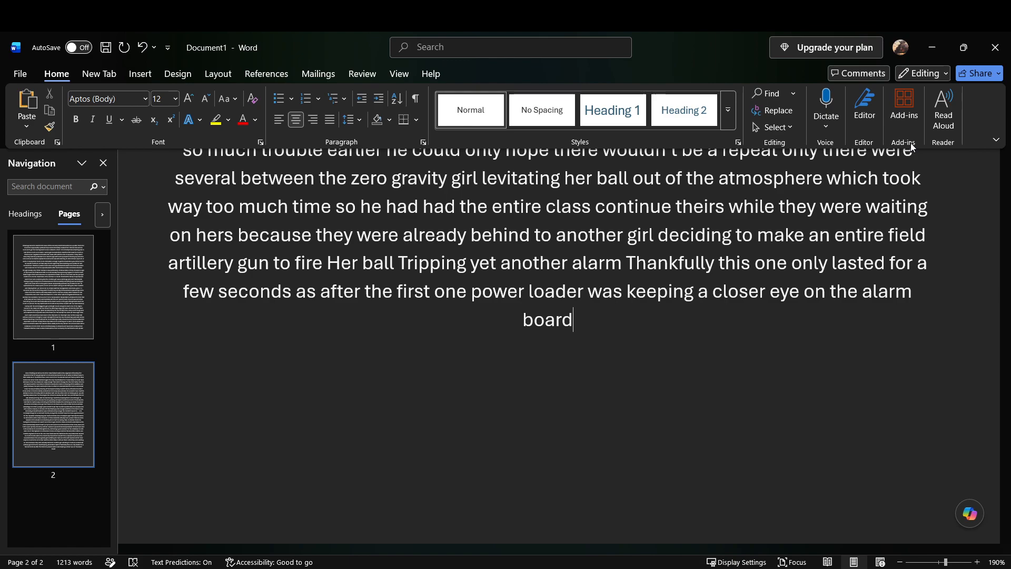
Step: Add "If this kept up next year he’d likely have to load the students onto busses and take them to an actual" after "alarm board"
{"action": "type", "text": "if this kept up next year he"}
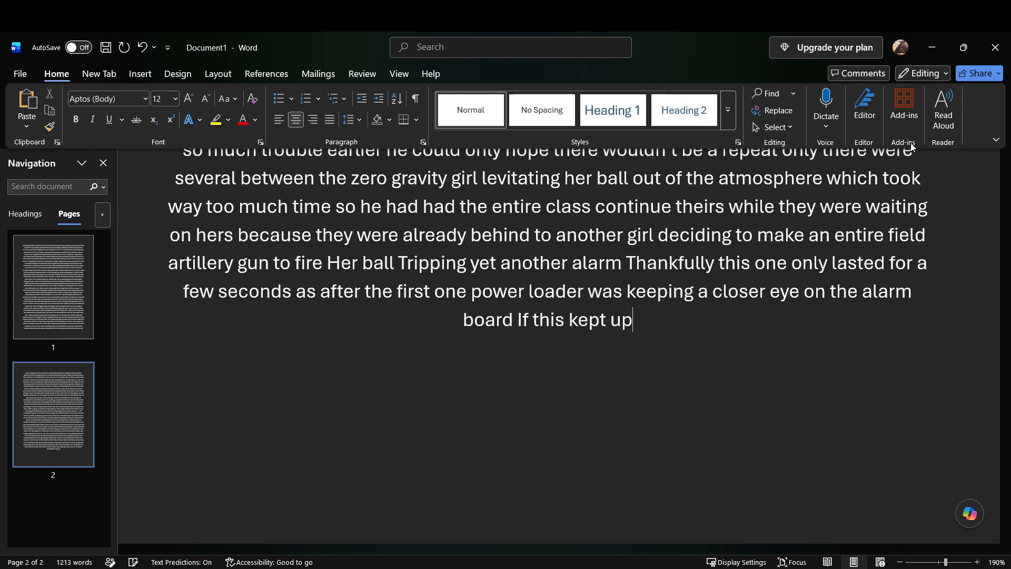
{"action": "type", "text": "'d likely have to"}
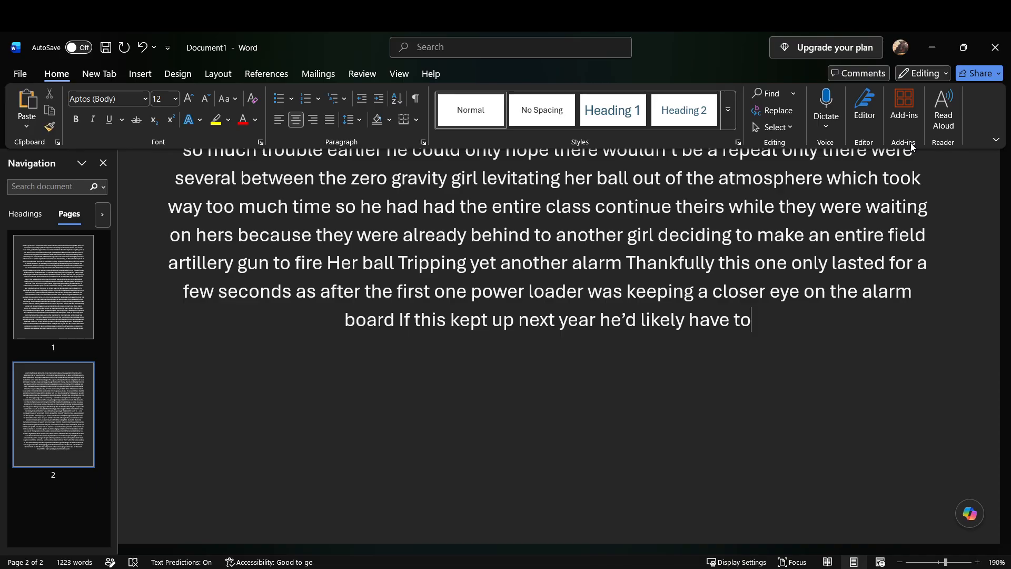
{"action": "type", "text": "load the"}
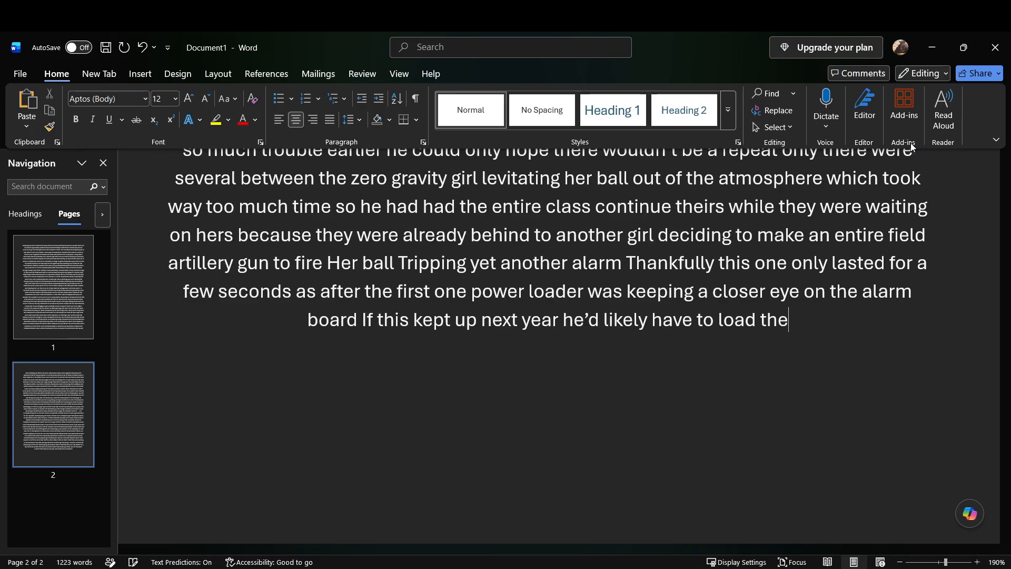
{"action": "type", "text": " students onto busses and take them to an actual"}
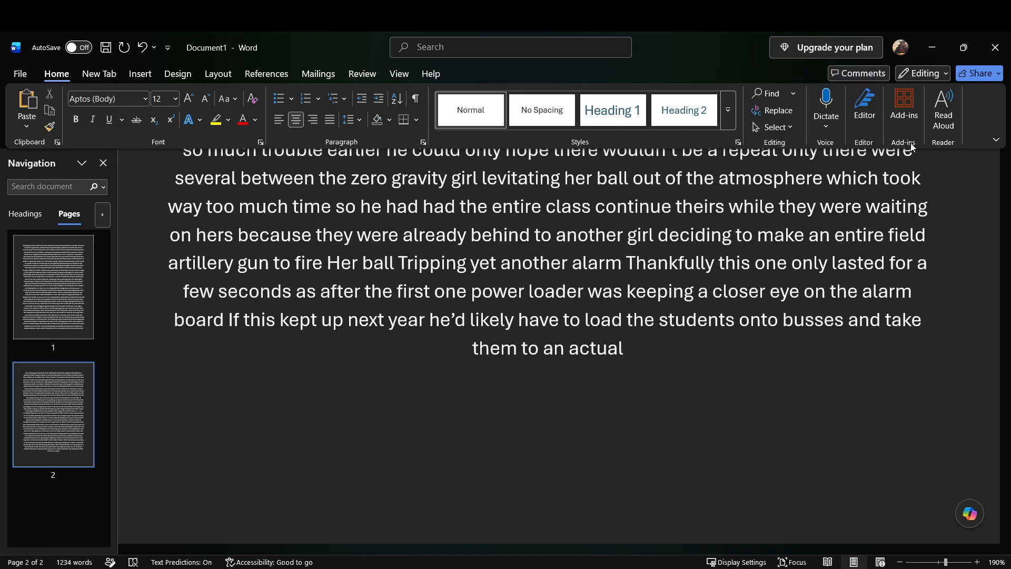
{"action": "type", "text": " quirk training area instead of using the physical"}
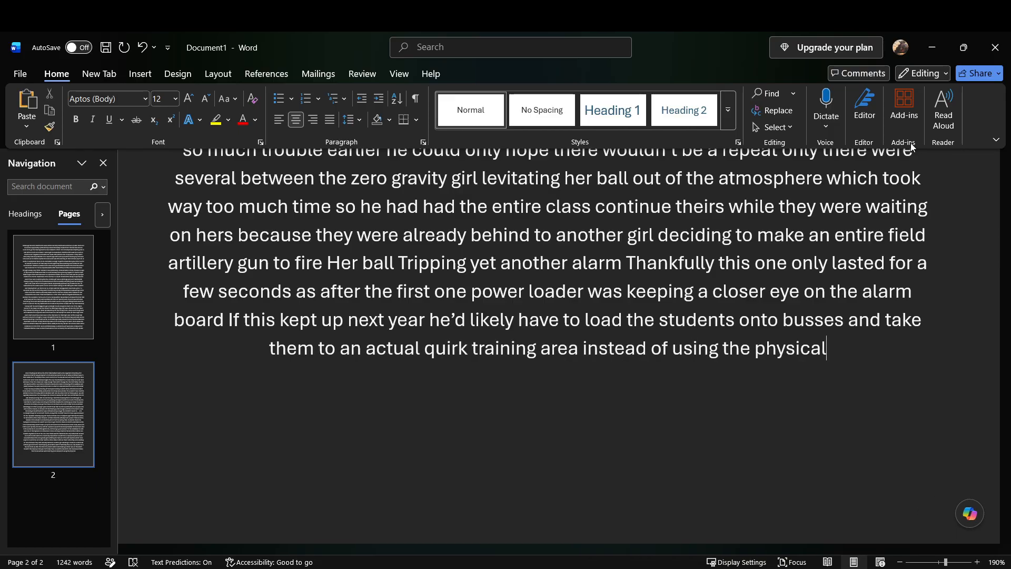
{"action": "type", "text": " evaluation field they"}
{"action": "type", "text": " used for the Gen ed students"}
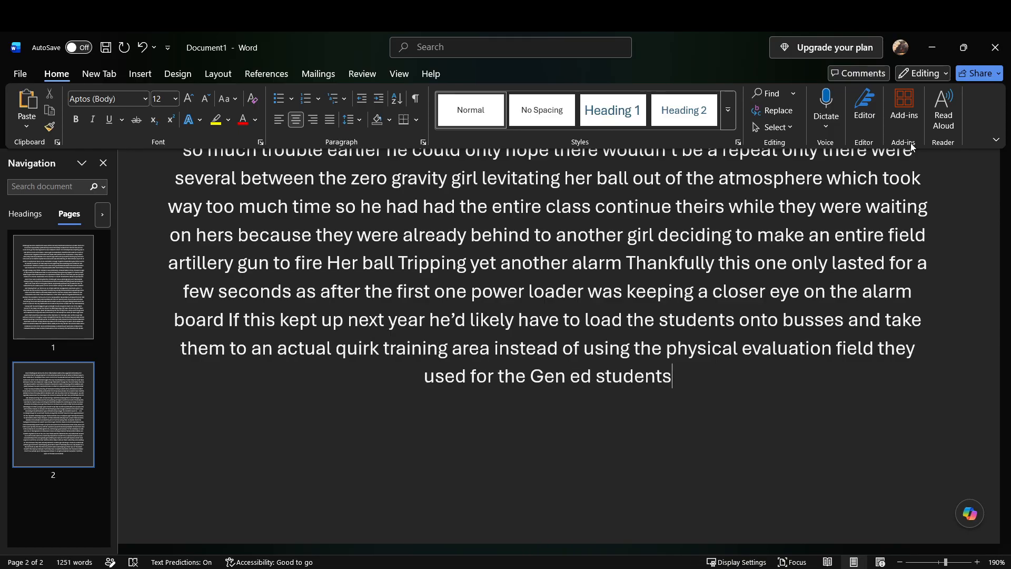
Step: Replace "Gen ed students" at the end of the passage with "non heroic students"
{"action": "key", "text": "BackSpace"}
{"action": "key", "text": "BackSpace"}
{"action": "key", "text": "BackSpace"}
{"action": "key", "text": "BackSpace"}
{"action": "key", "text": "BackSpace"}
{"action": "key", "text": "BackSpace"}
{"action": "key", "text": "BackSpace"}
{"action": "key", "text": "BackSpace"}
{"action": "key", "text": "BackSpace"}
{"action": "key", "text": "BackSpace"}
{"action": "key", "text": "BackSpace"}
{"action": "key", "text": "BackSpace"}
{"action": "key", "text": "BackSpace"}
{"action": "key", "text": "BackSpace"}
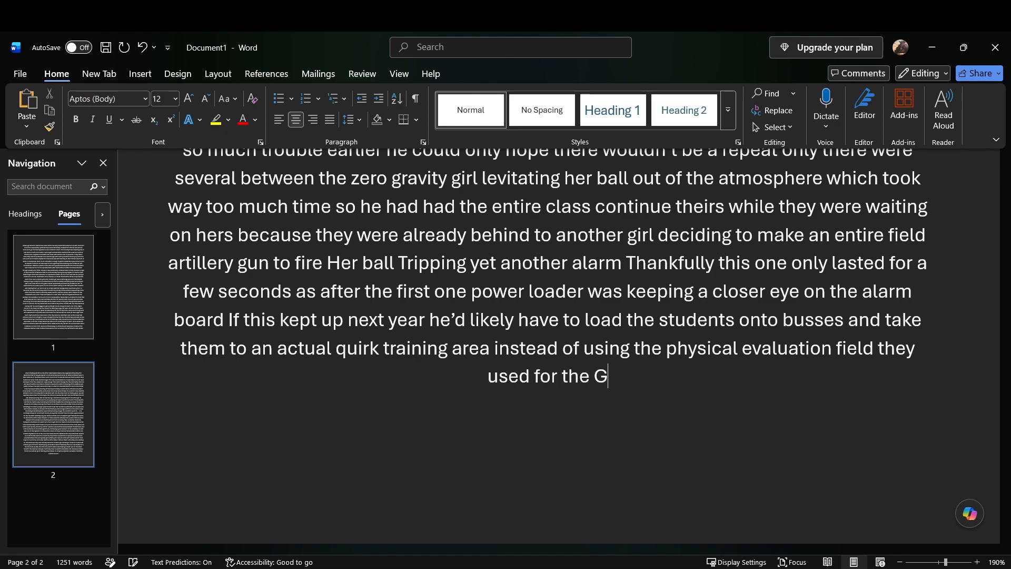
{"action": "key", "text": "BackSpace"}
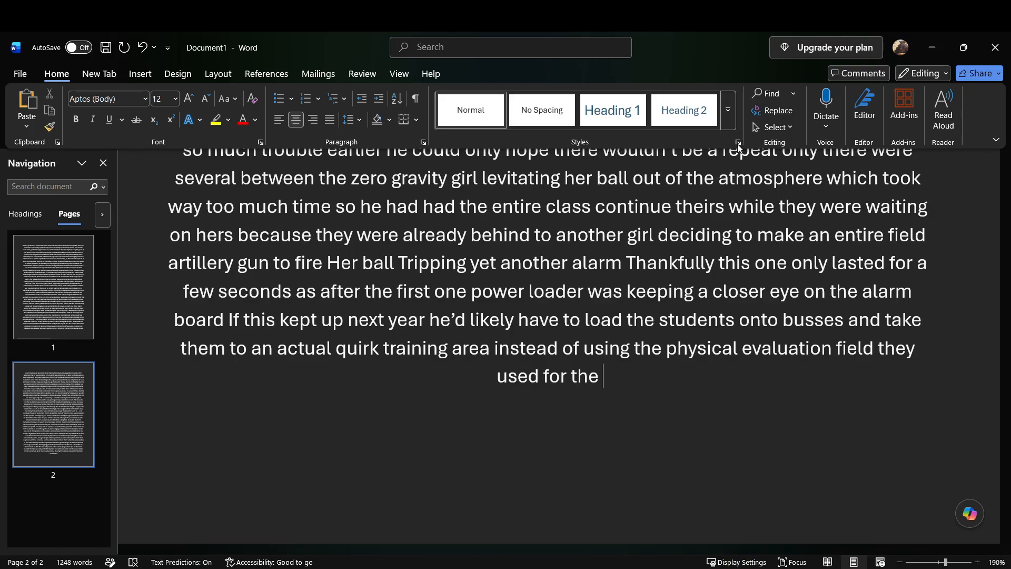
{"action": "type", "text": "non heroic students"}
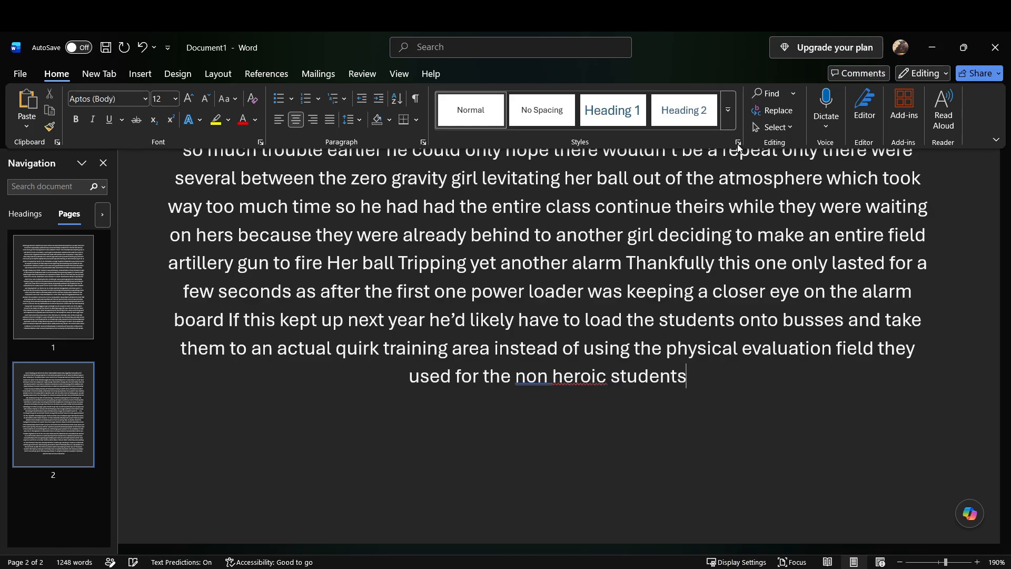
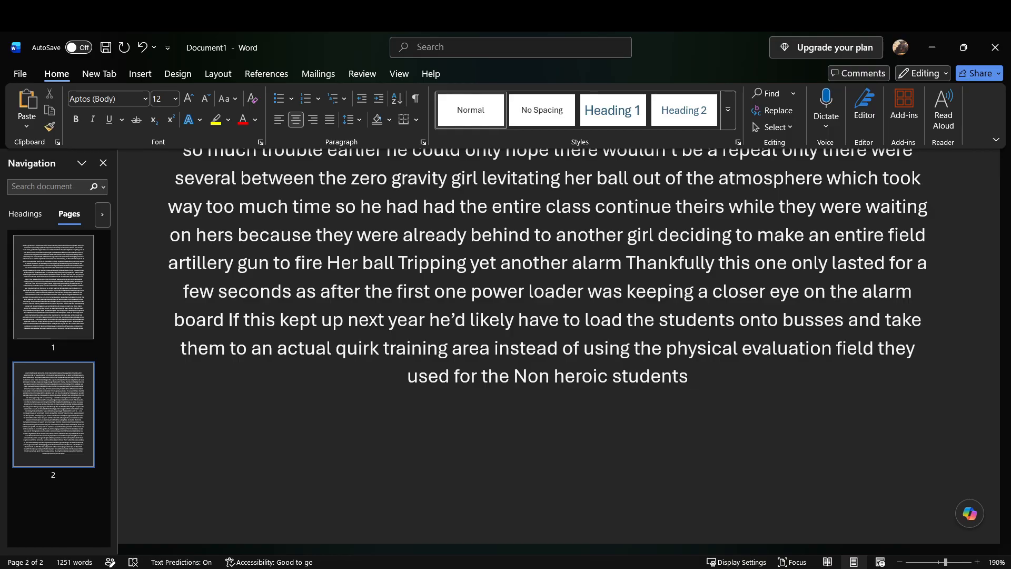
Step: Continue the passage after "Non heroic students" with "Which would just be a pain because the nearest one was nearly a mile into the campus"
{"action": "type", "text": "which would just be a pain because"}
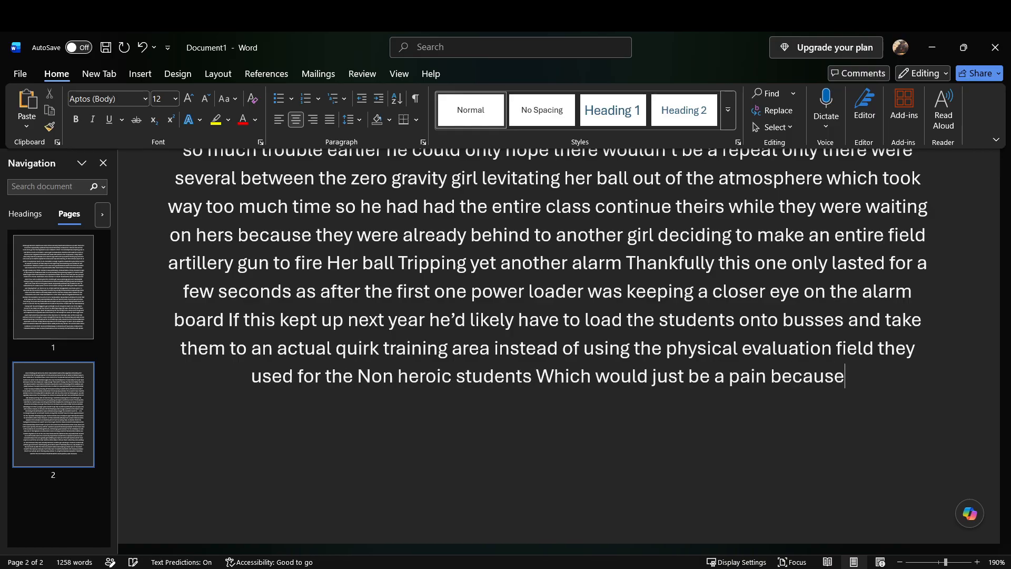
{"action": "type", "text": " The nearest one was"}
{"action": "key", "text": "BackSpace"}
{"action": "key", "text": "BackSpace"}
{"action": "key", "text": "BackSpace"}
{"action": "key", "text": "BackSpace"}
{"action": "key", "text": "BackSpace"}
{"action": "key", "text": "BackSpace"}
{"action": "key", "text": "BackSpace"}
{"action": "key", "text": "BackSpace"}
{"action": "key", "text": "BackSpace"}
{"action": "key", "text": "BackSpace"}
{"action": "key", "text": "BackSpace"}
{"action": "key", "text": "BackSpace"}
{"action": "key", "text": "BackSpace"}
{"action": "key", "text": "BackSpace"}
{"action": "key", "text": "BackSpace"}
{"action": "key", "text": "BackSpace"}
{"action": "key", "text": "BackSpace"}
{"action": "key", "text": "BackSpace"}
{"action": "key", "text": "BackSpace"}
{"action": "key", "text": "BackSpace"}
{"action": "type", "text": "the nearest one was nearly a mile into the campus"}
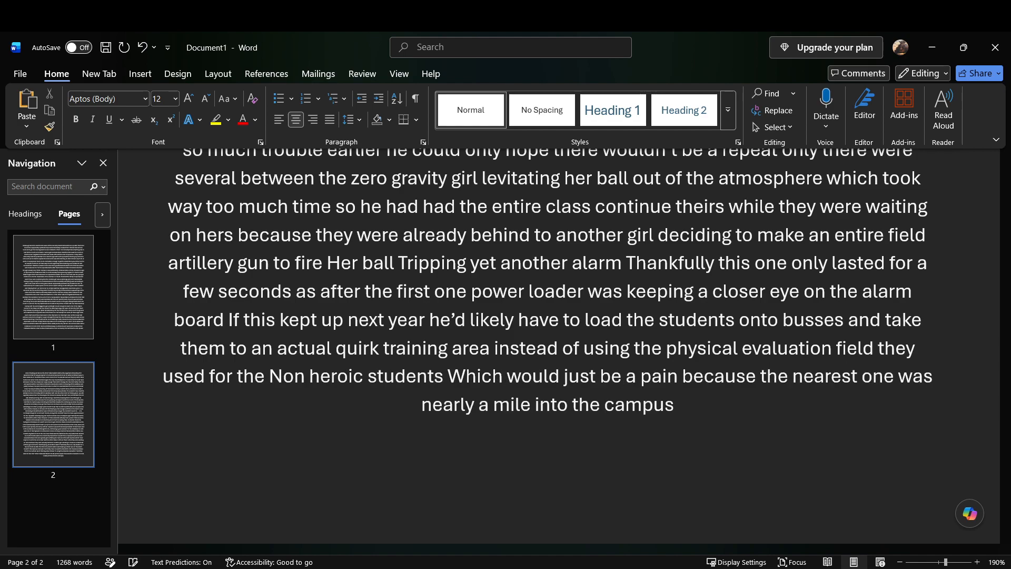
{"action": "type", "text": " probably"}
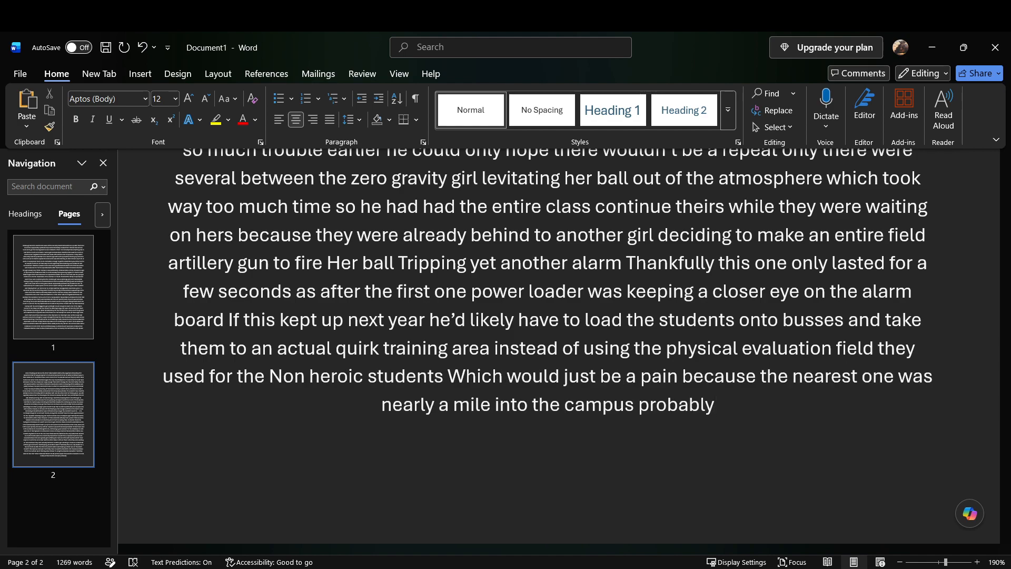
{"action": "type", "text": " For a good reason"}
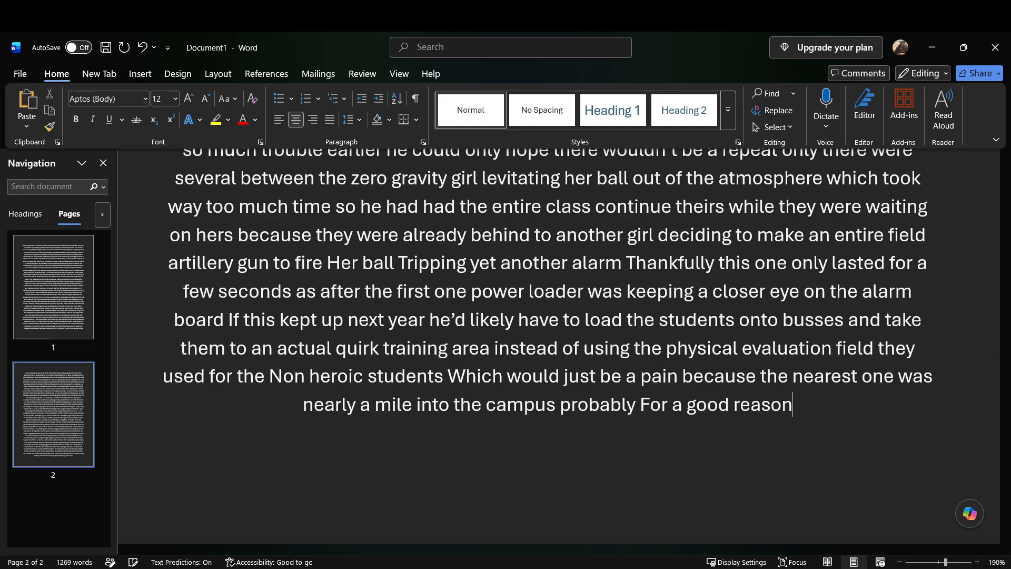
{"action": "type", "text": " though"}
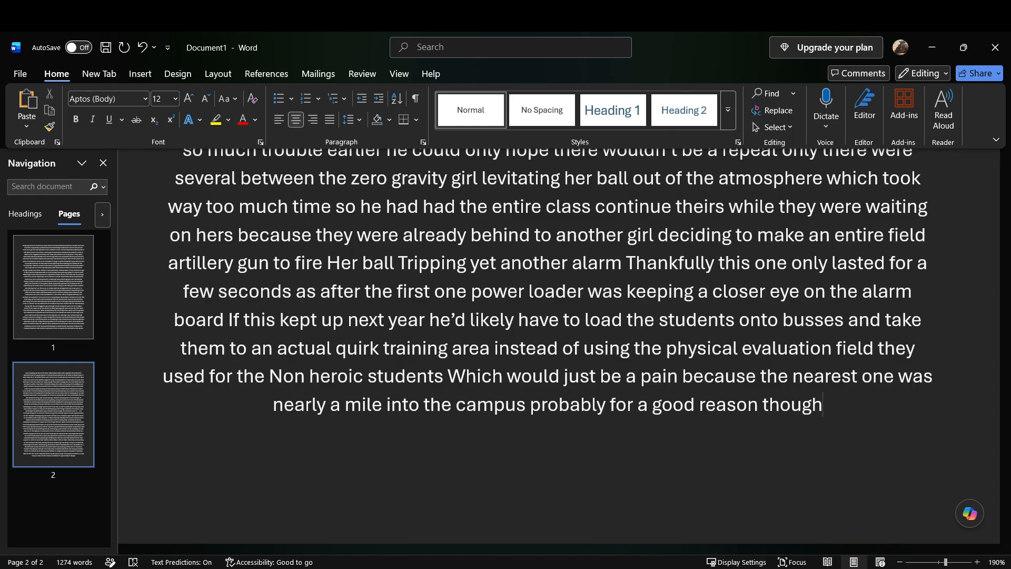
{"action": "type", "text": " with how hectic his students were being this year"}
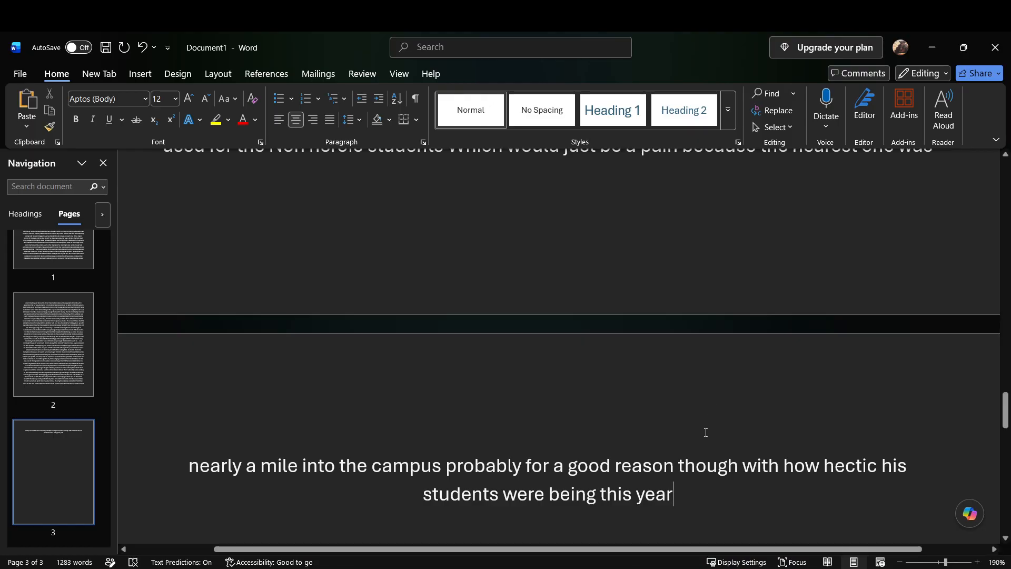
Step: Add "Besides those two hiccups though The rest of that test went mostly according to plan" after "this year"
{"action": "scroll", "coordinate": [705, 432], "scroll_direction": "down", "scroll_amount": 5}
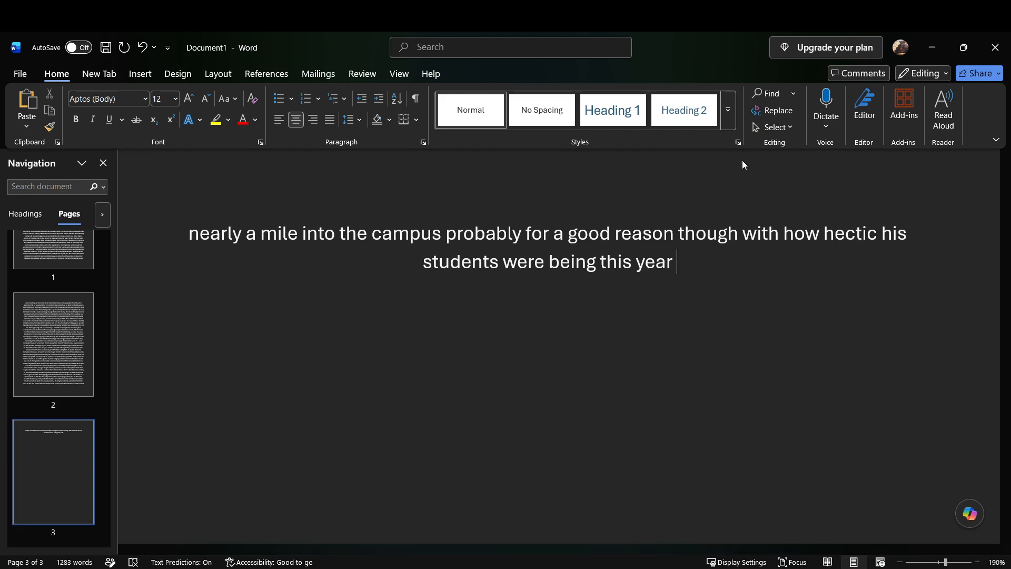
{"action": "type", "text": "besides those two"}
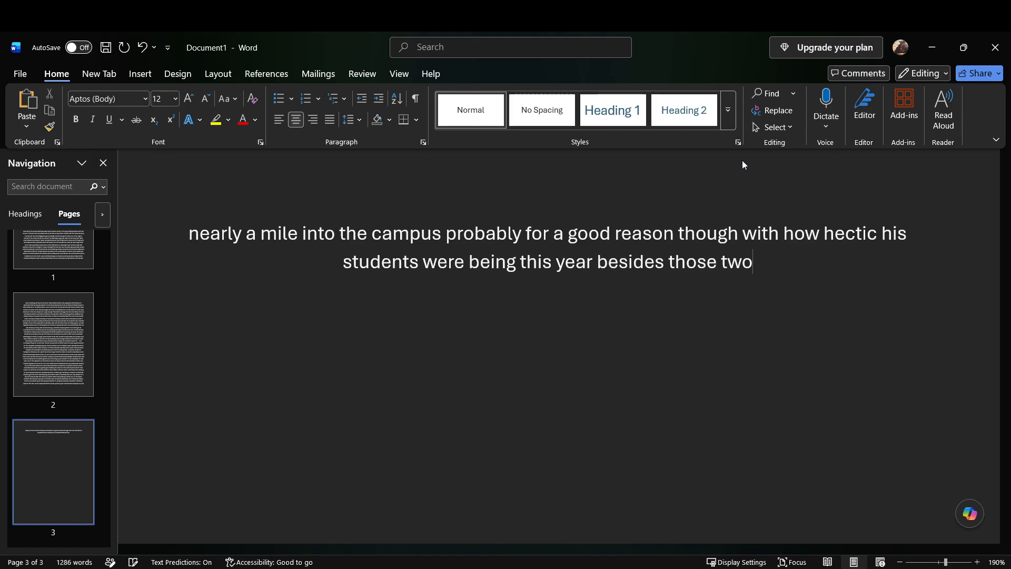
{"action": "type", "text": " hiccups though"}
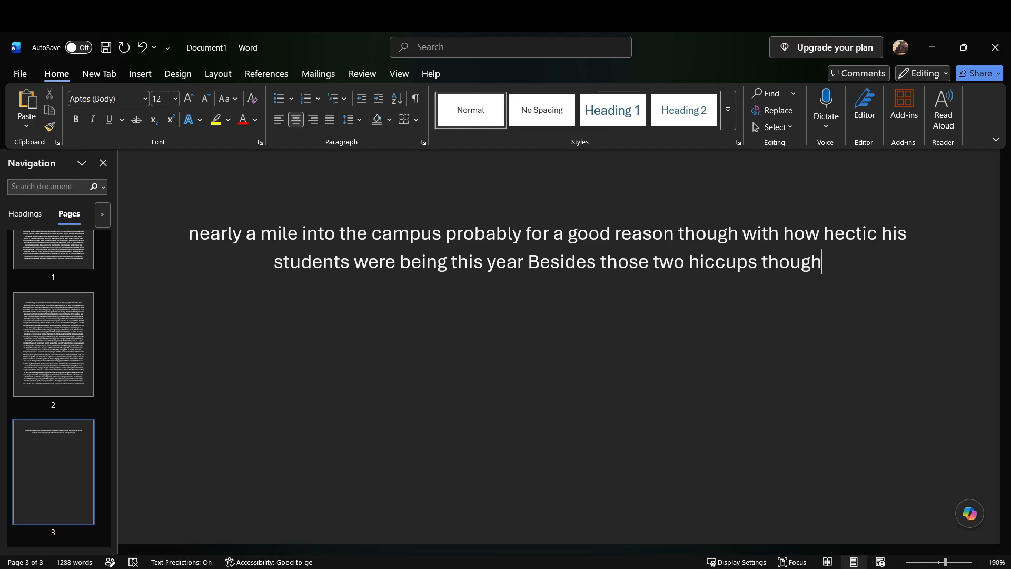
{"action": "left_click", "coordinate": [711, 567]}
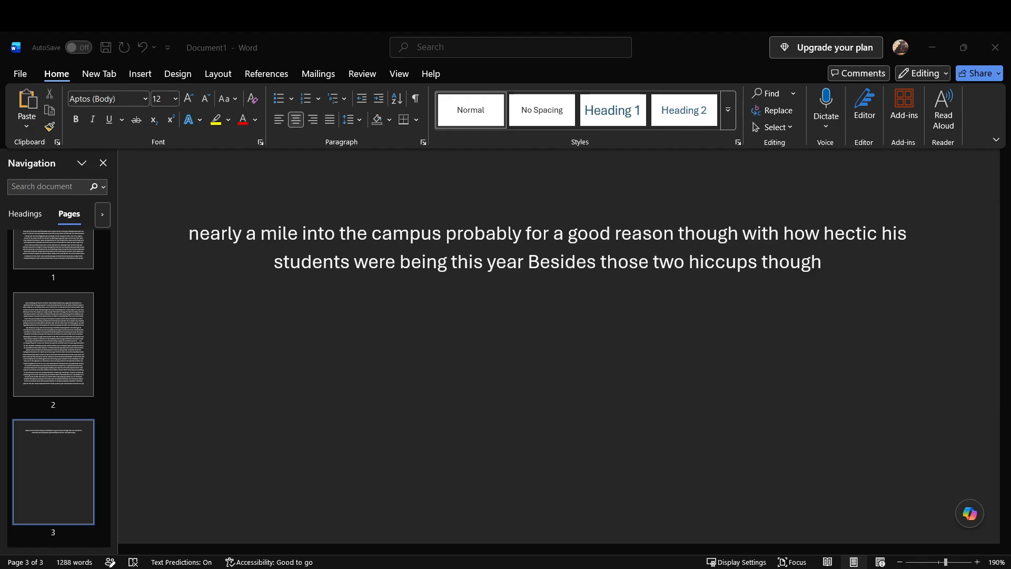
{"action": "left_click", "coordinate": [963, 46]}
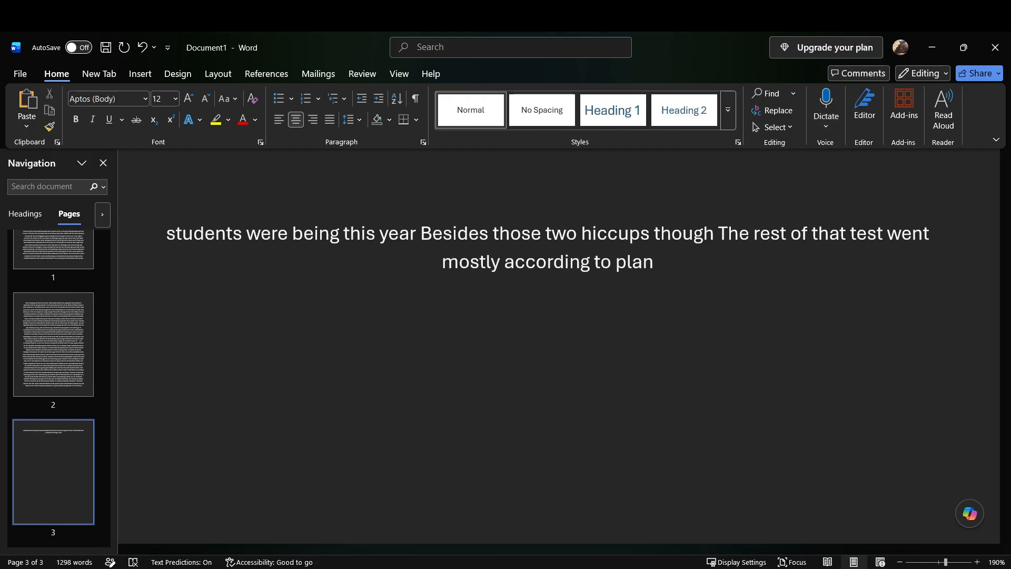
Step: Continue after "according to plan" with "The toe touch was even worse than the side to side steps"
{"action": "left_click", "coordinate": [911, 544]}
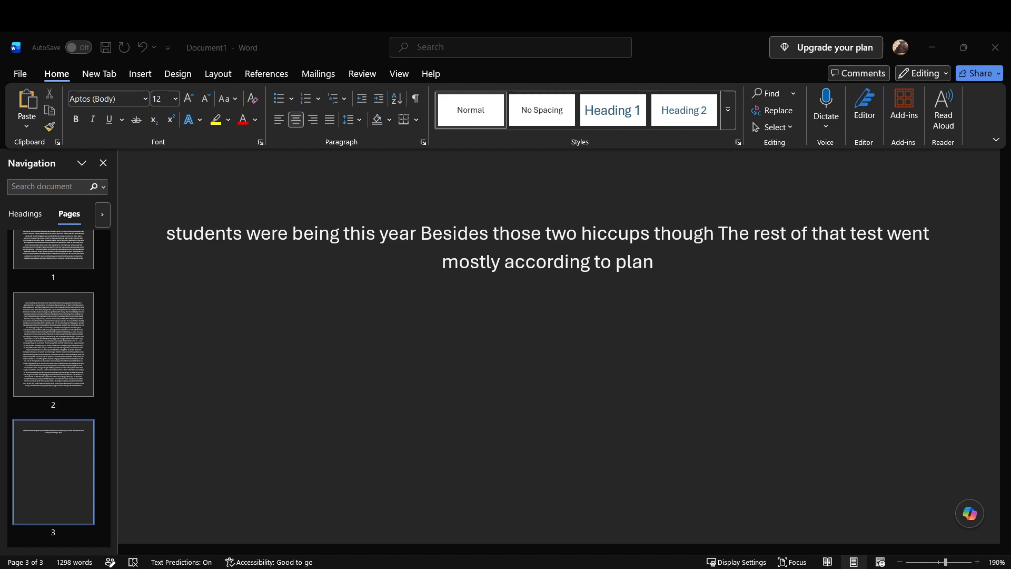
{"action": "left_click", "coordinate": [666, 404]}
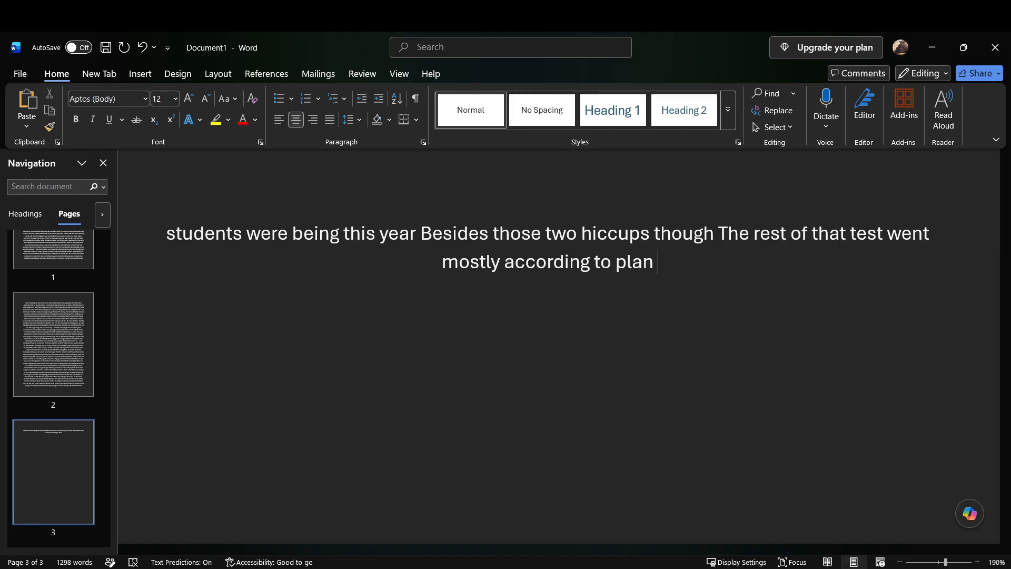
{"action": "type", "text": "the"}
{"action": "key", "text": "BackSpace"}
{"action": "key", "text": "BackSpace"}
{"action": "key", "text": "BackSpace"}
{"action": "type", "text": "The toe touch was"}
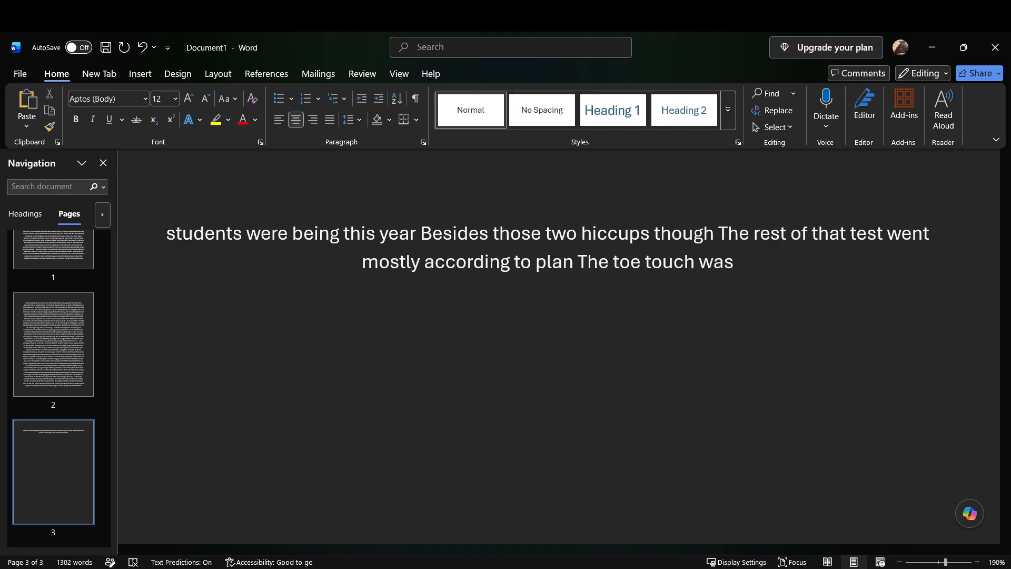
{"action": "type", "text": " even worse than the side to side steps"}
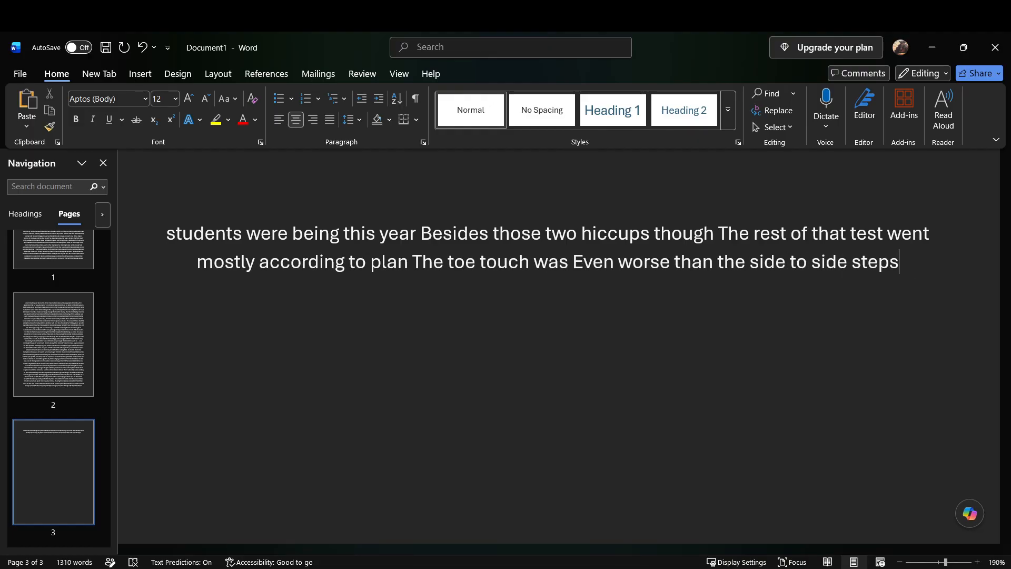
{"action": "type", "text": " with only the"}
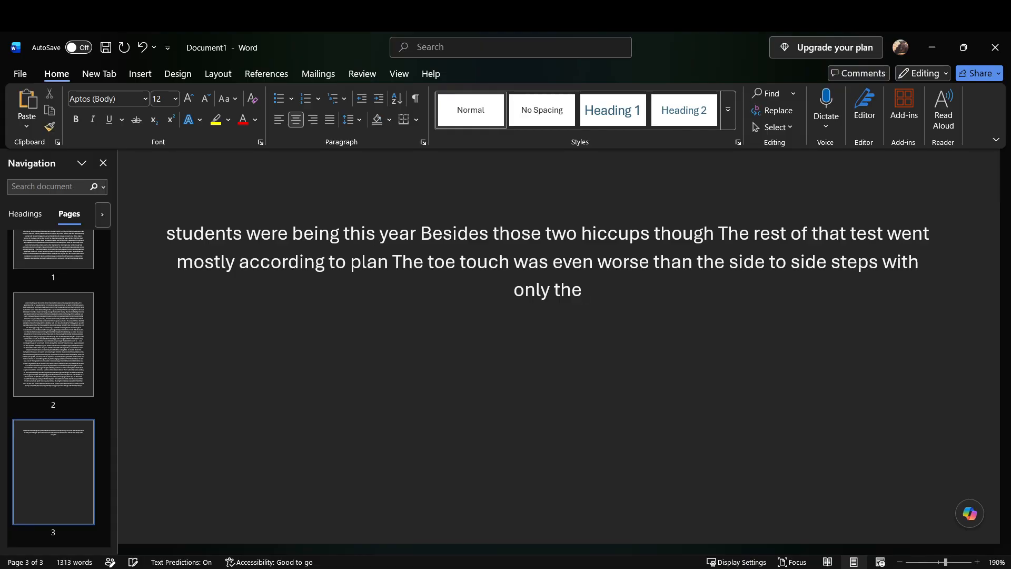
{"action": "type", "text": " guy who could duplicate his arms"}
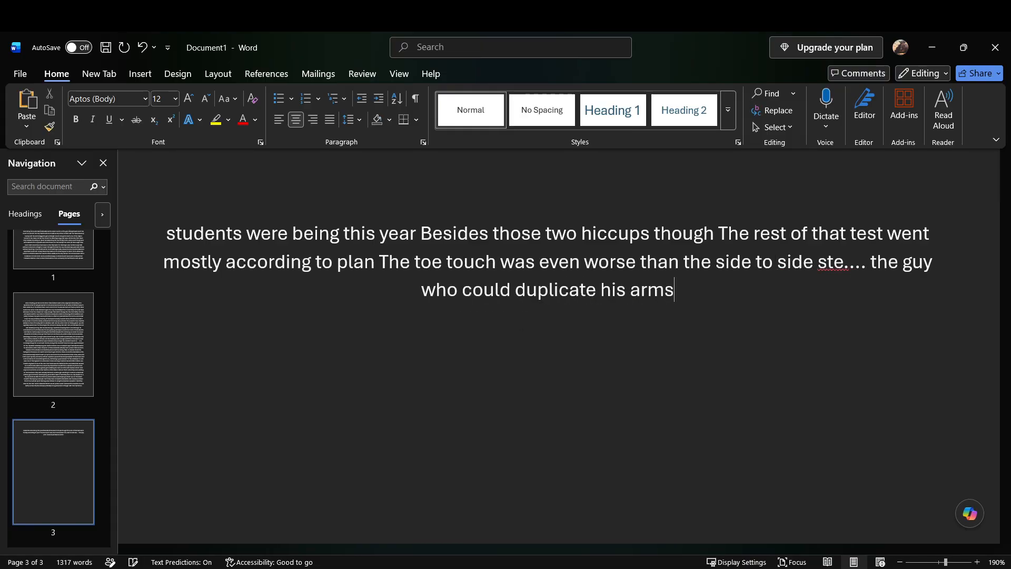
{"action": "type", "text": " having an"}
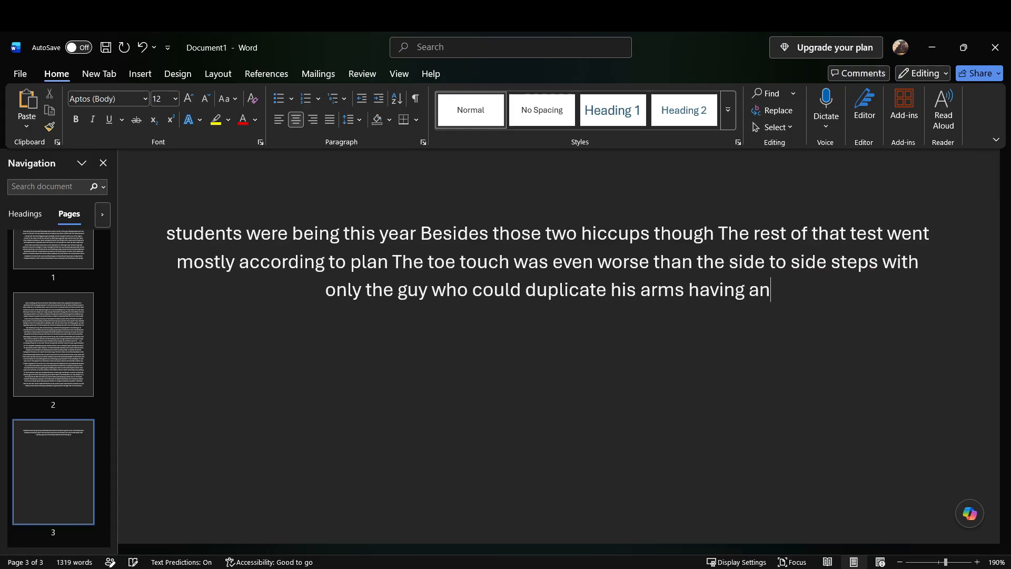
{"action": "type", "text": " actual advantage here"}
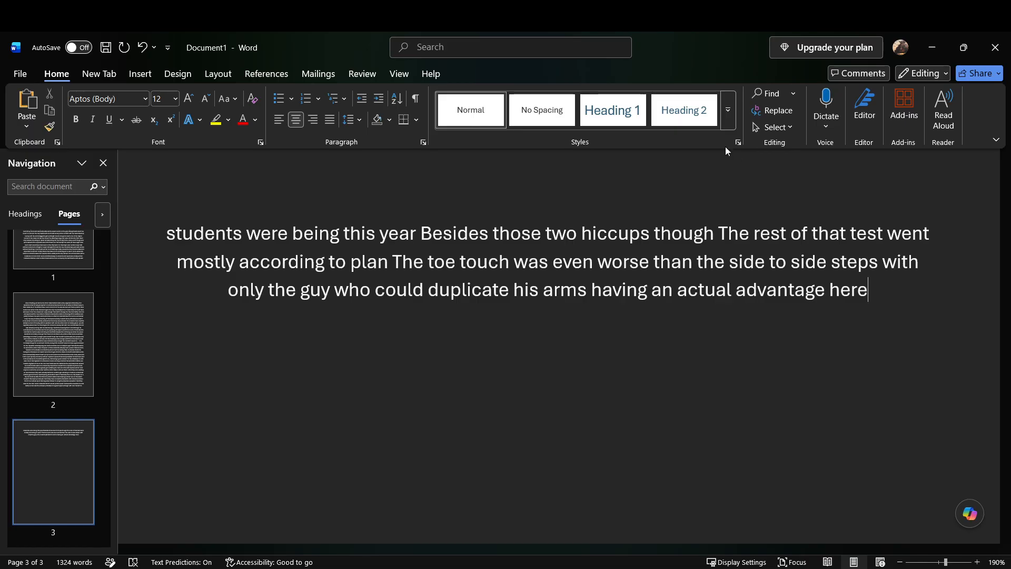
Step: Add "The distance run was another odd one while the boy didn’t seem to have any Power based advantage" to the end of the passage
{"action": "type", "text": "The distance run"}
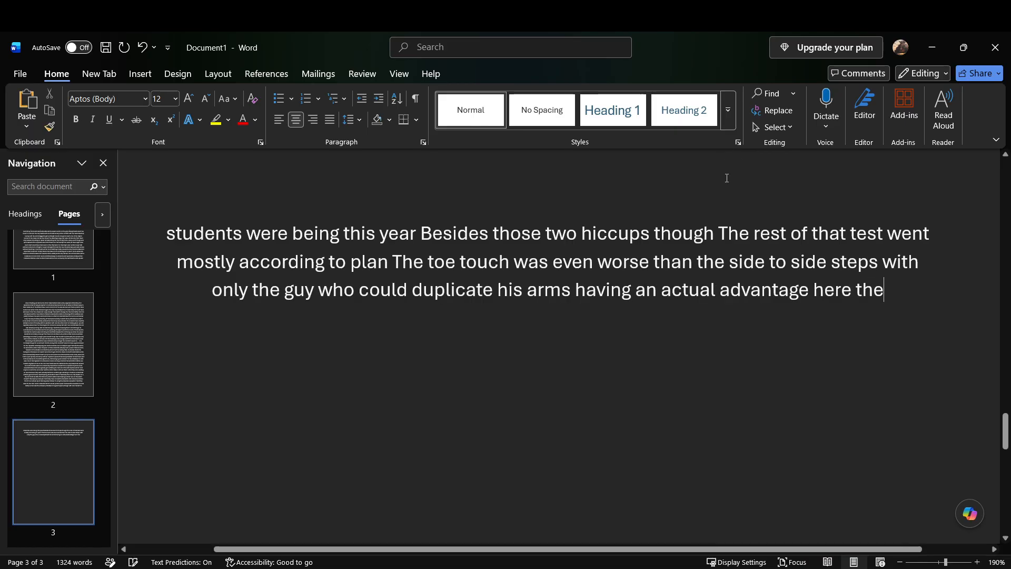
{"action": "type", "text": " was another odd one"}
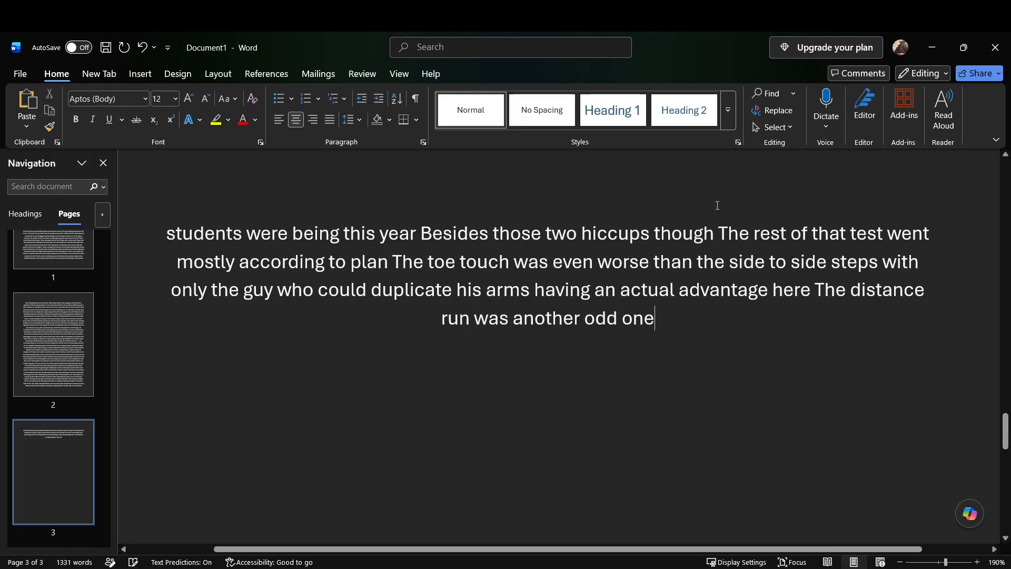
{"action": "type", "text": " while the"}
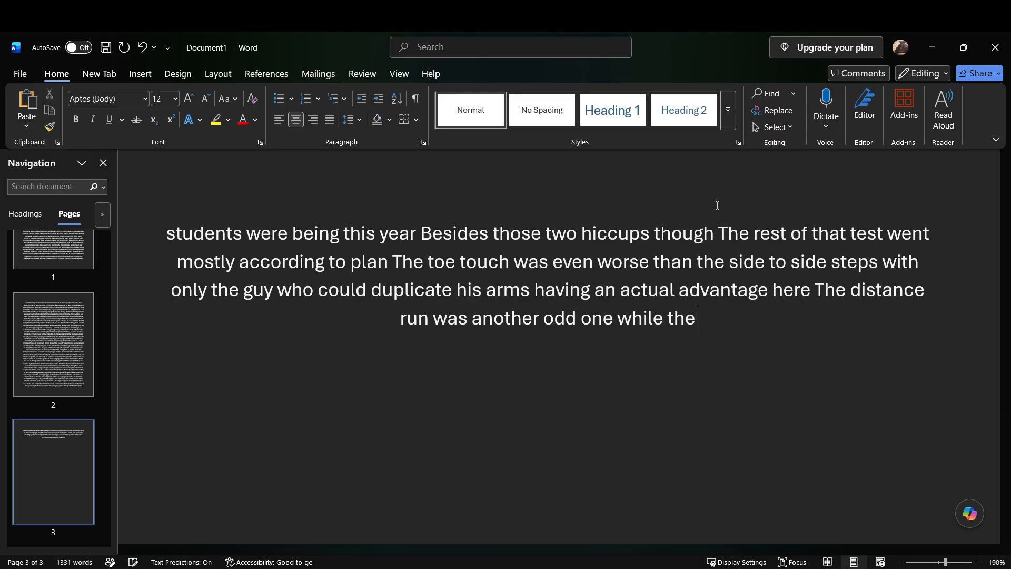
{"action": "type", "text": " boy didn't seem to have any"}
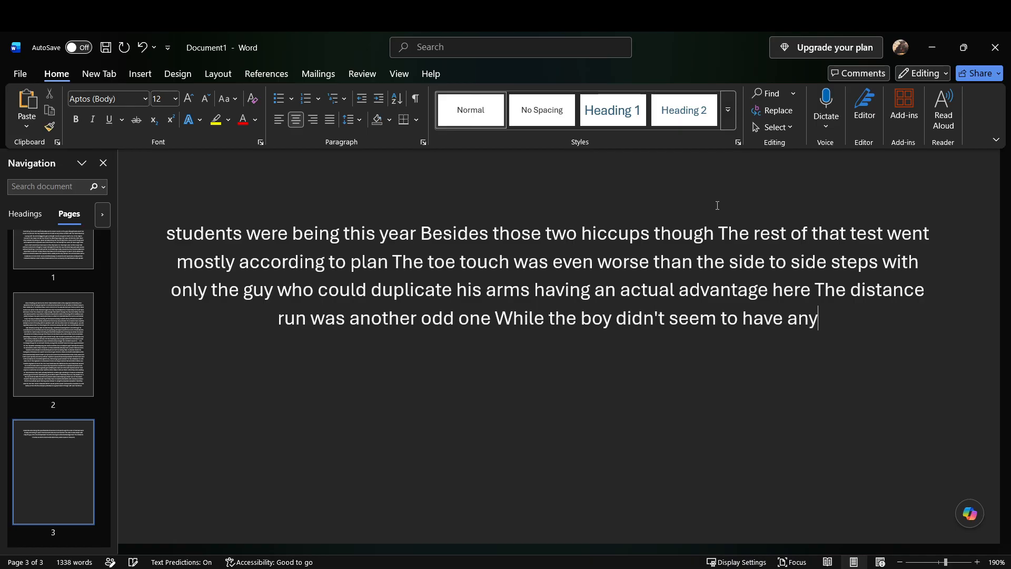
{"action": "type", "text": " ma"}
{"action": "key", "text": "BackSpace"}
{"action": "key", "text": "BackSpace"}
{"action": "key", "text": "BackSpace"}
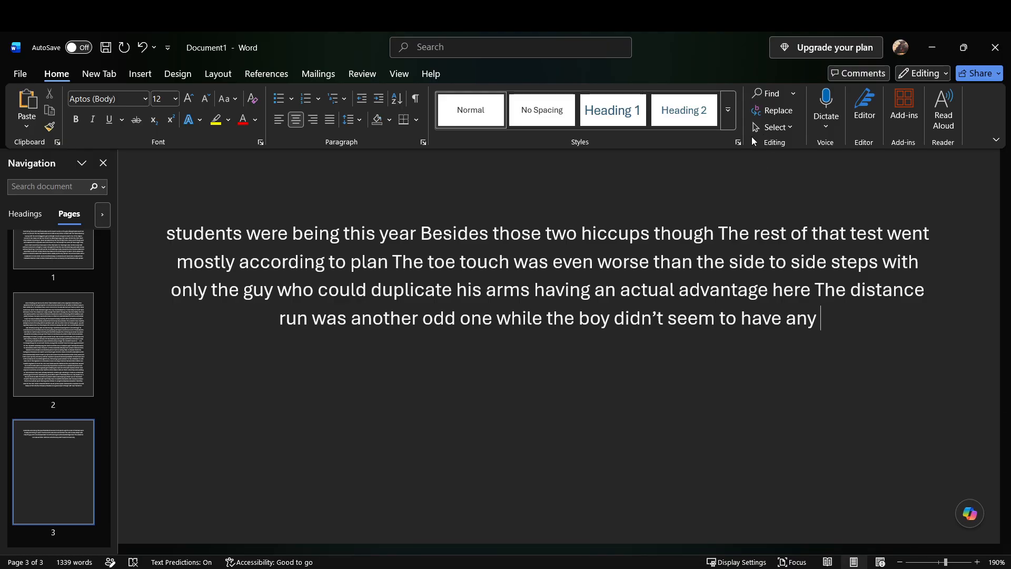
{"action": "type", "text": "power based adva"}
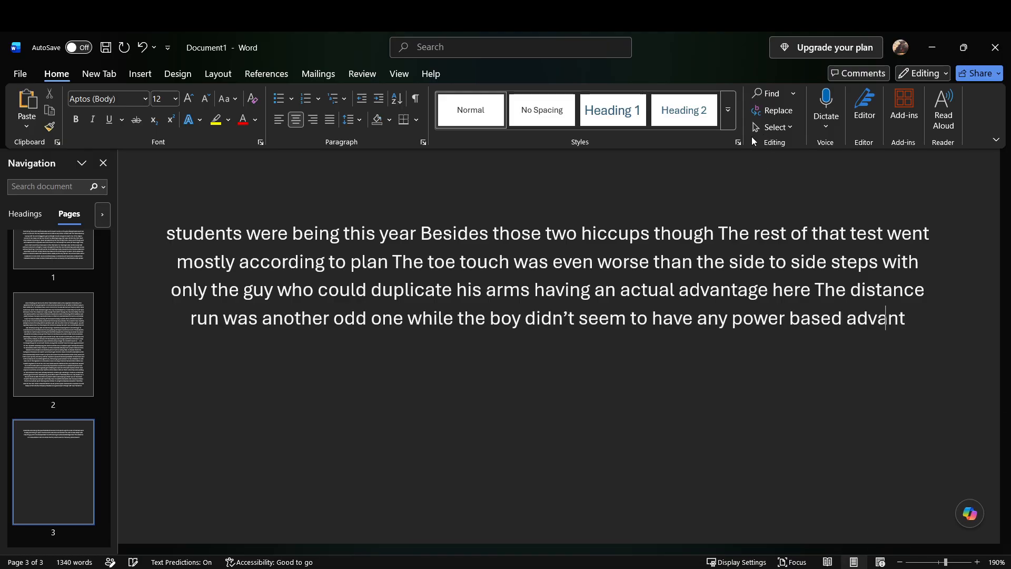
{"action": "type", "text": "ntage he"}
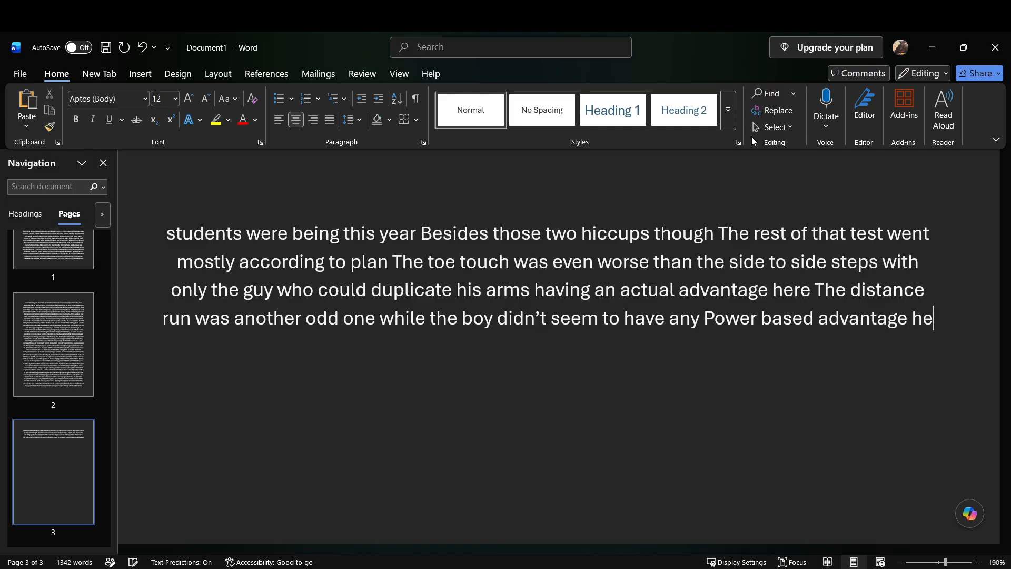
{"action": "type", "text": " did however have"}
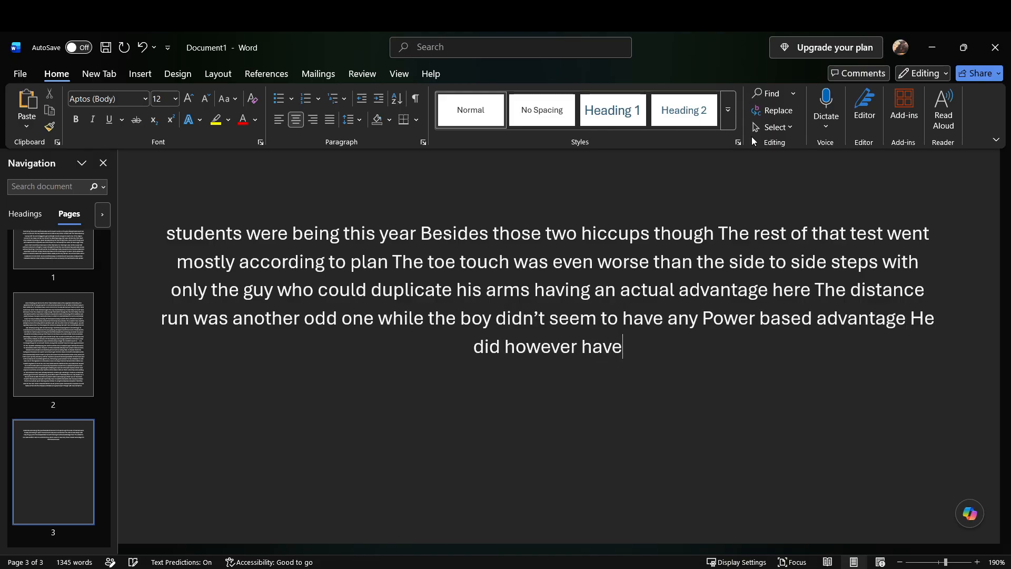
{"action": "type", "text": " a pair of motor"}
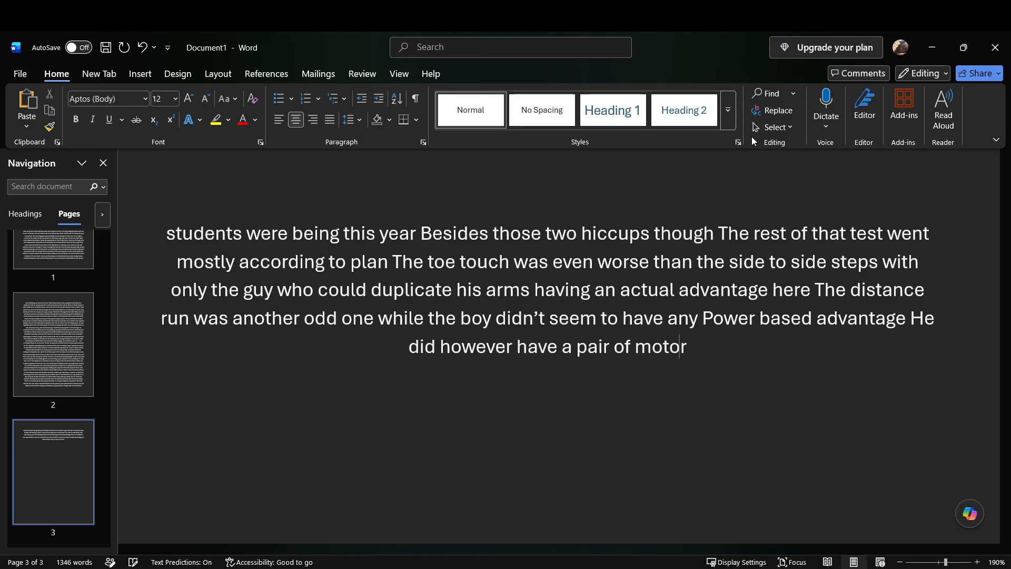
{"action": "type", "text": "ized roller skates"}
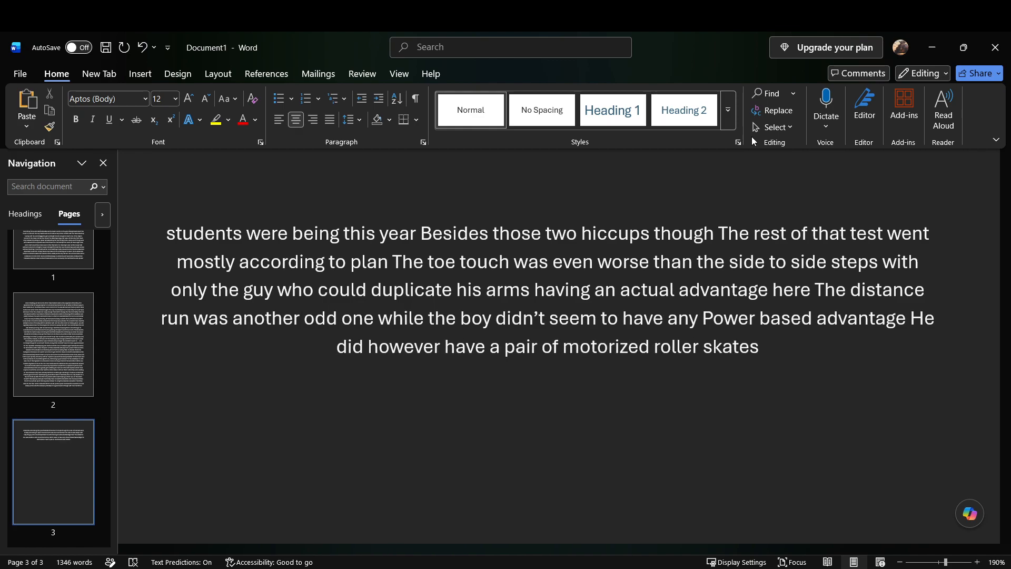
{"action": "type", "text": " that"}
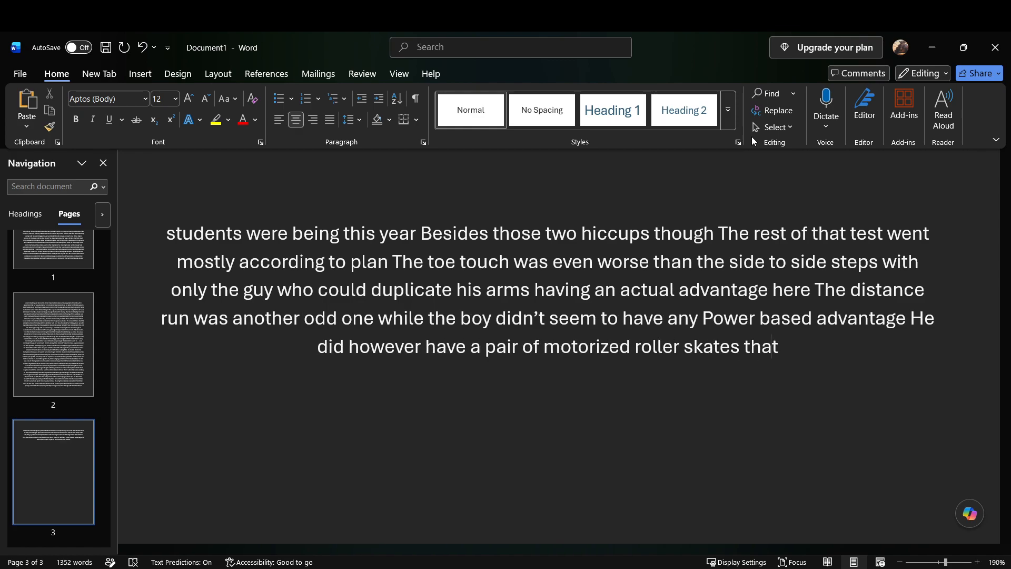
{"action": "type", "text": " allowed him to keep up with"}
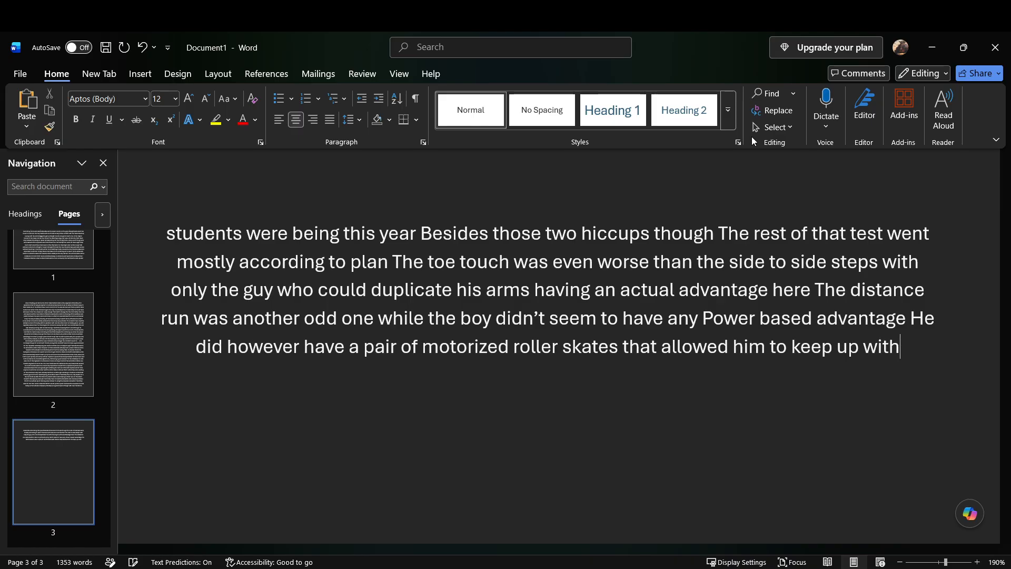
{"action": "type", "text": " the creation girl"}
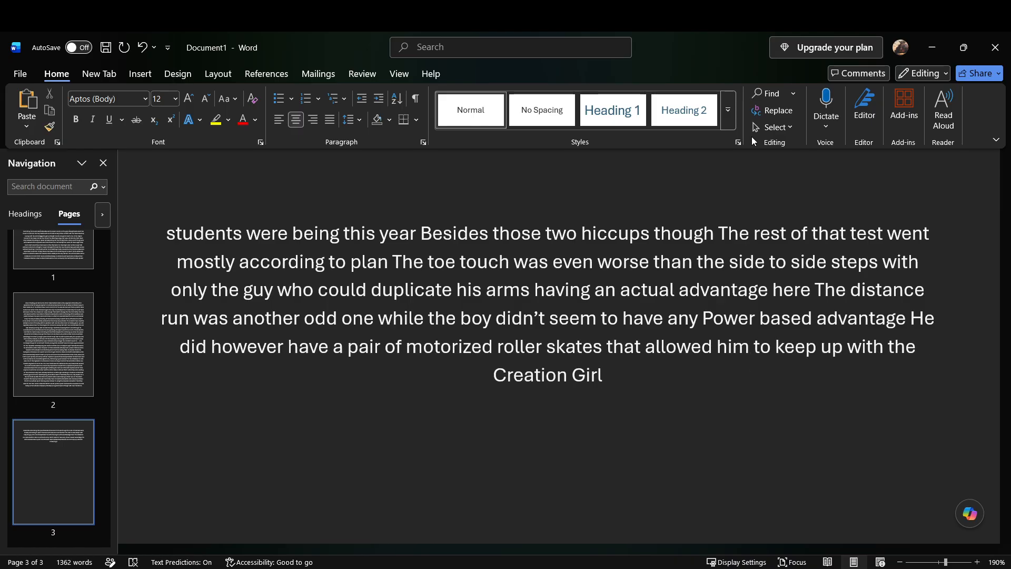
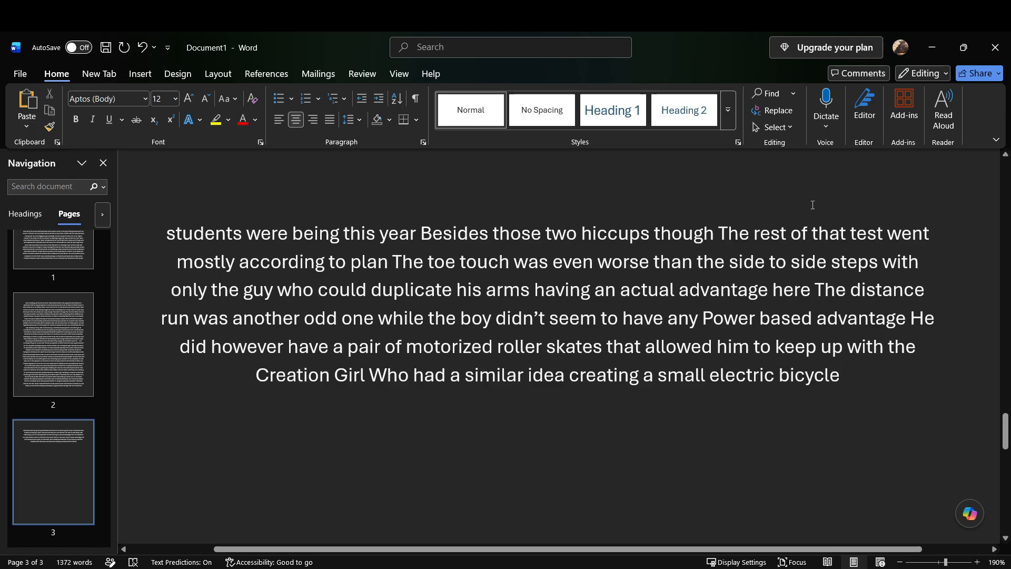
Step: Continue the passage with "that she would swap between peddling to recharge its battery and resting while the electric battery covered extra distance for her"
{"action": "type", "text": "that she would swap between peddling to"}
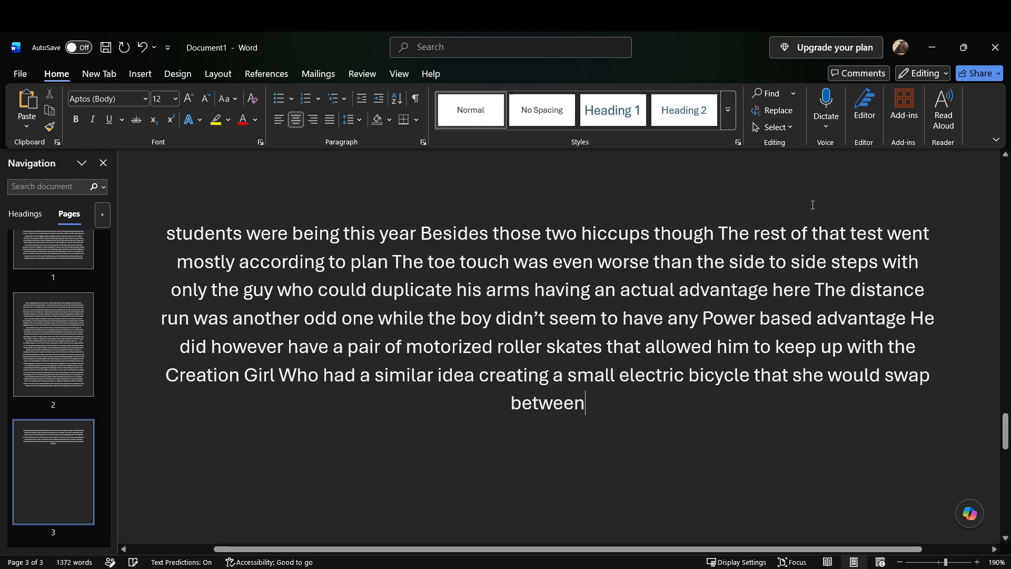
{"action": "type", "text": " recharge its battery"}
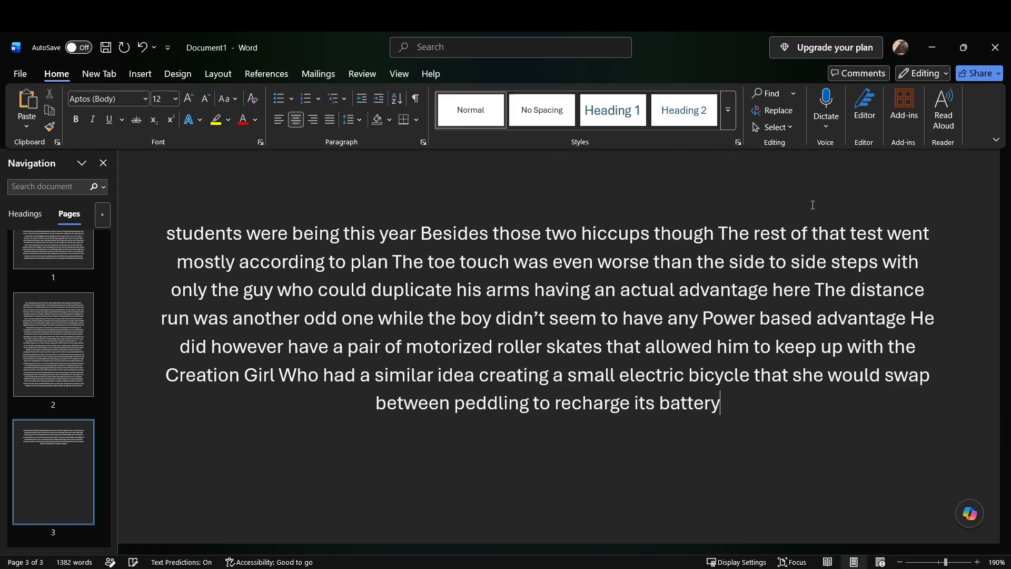
{"action": "type", "text": " and resting while the electric battery"}
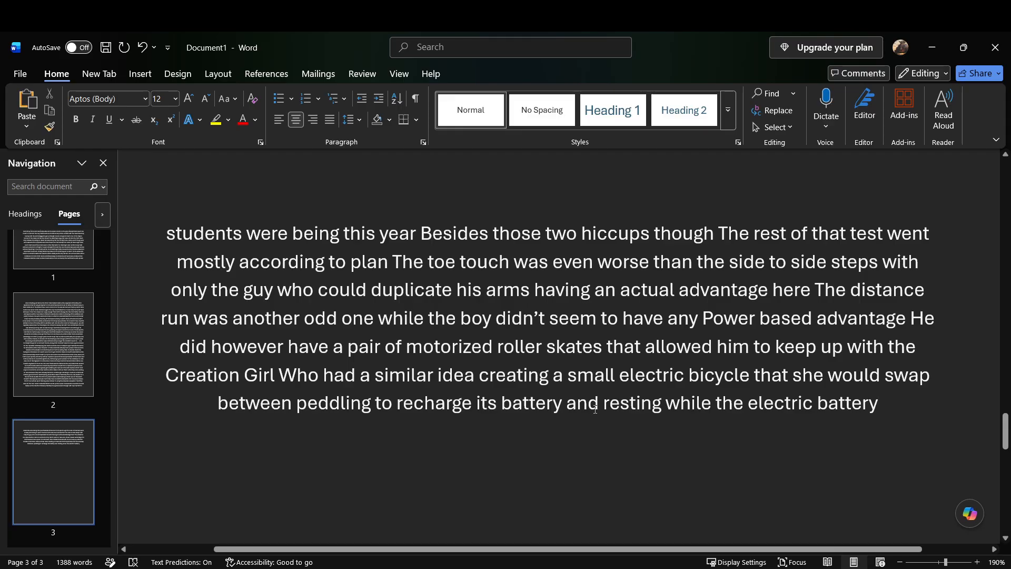
{"action": "type", "text": "covered extra distance for her"}
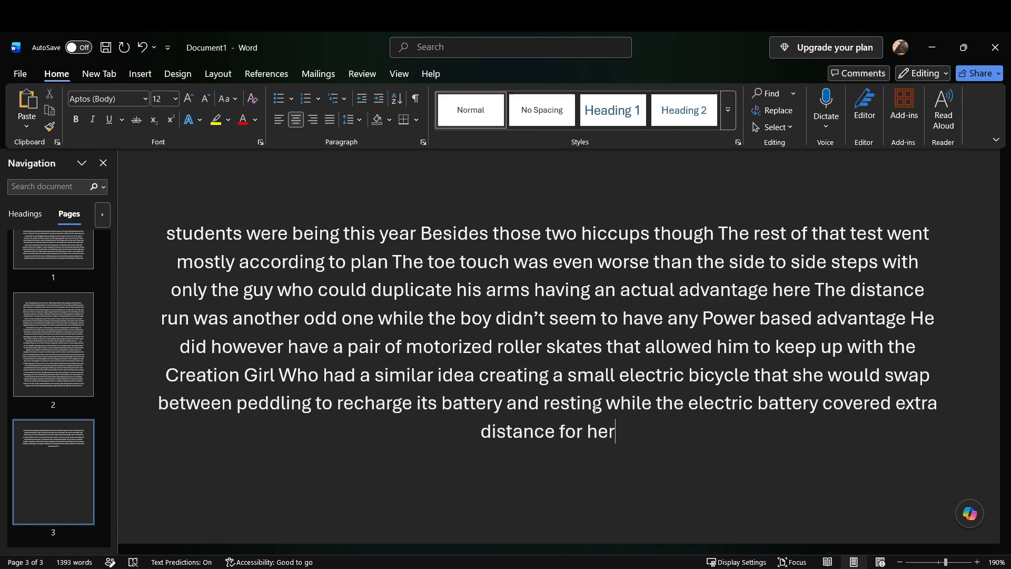
{"action": "type", "text": " the two went on and on and on"}
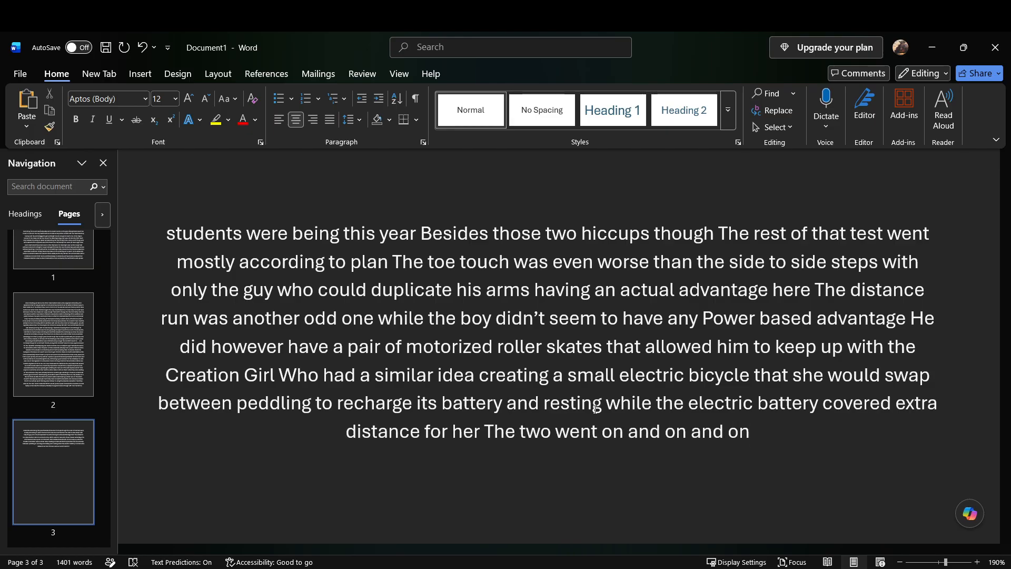
{"action": "type", "text": " I thought"}
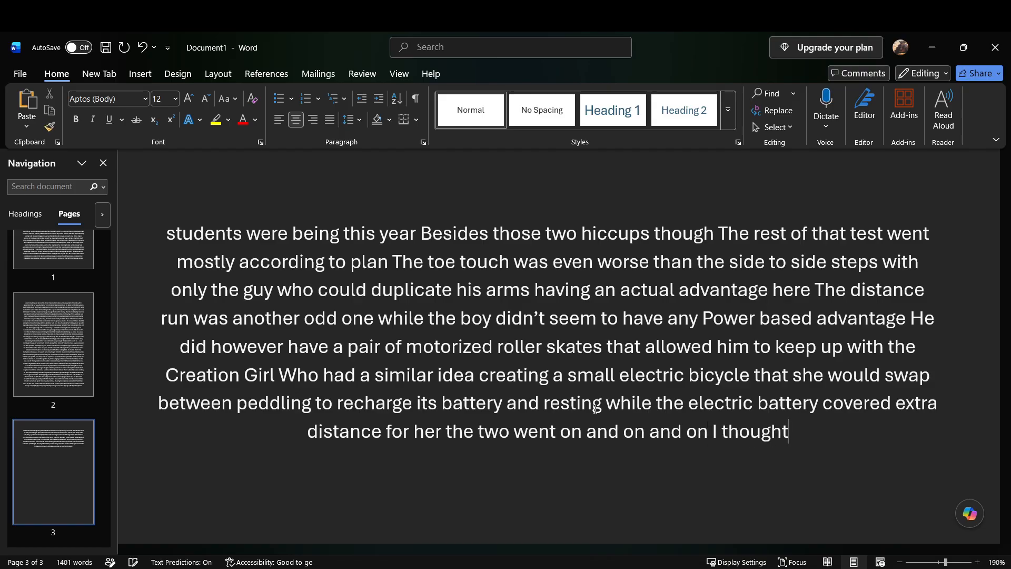
{"action": "type", "text": " I wasn't sure what type of battery"}
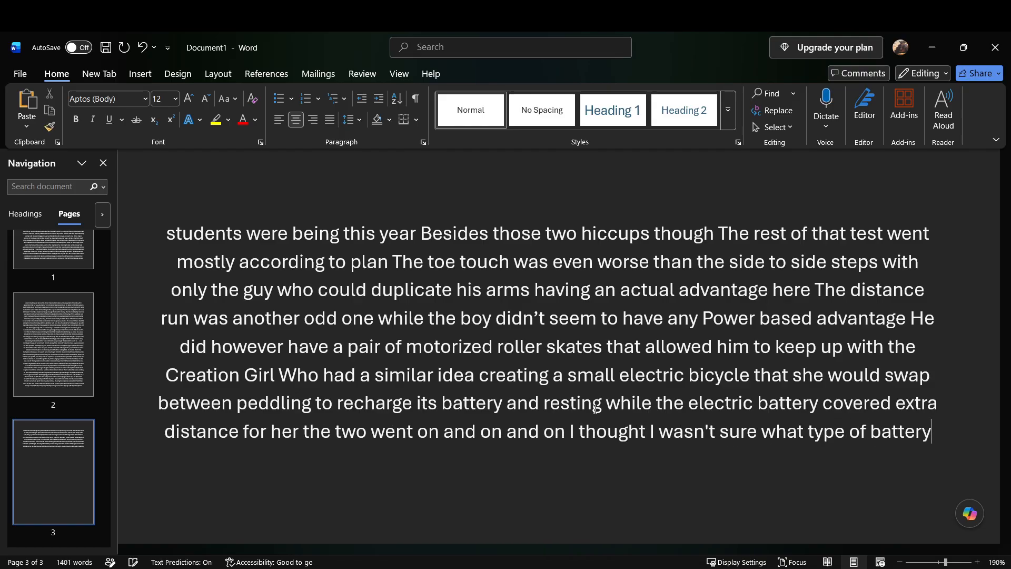
{"action": "type", "text": " was powering those skates"}
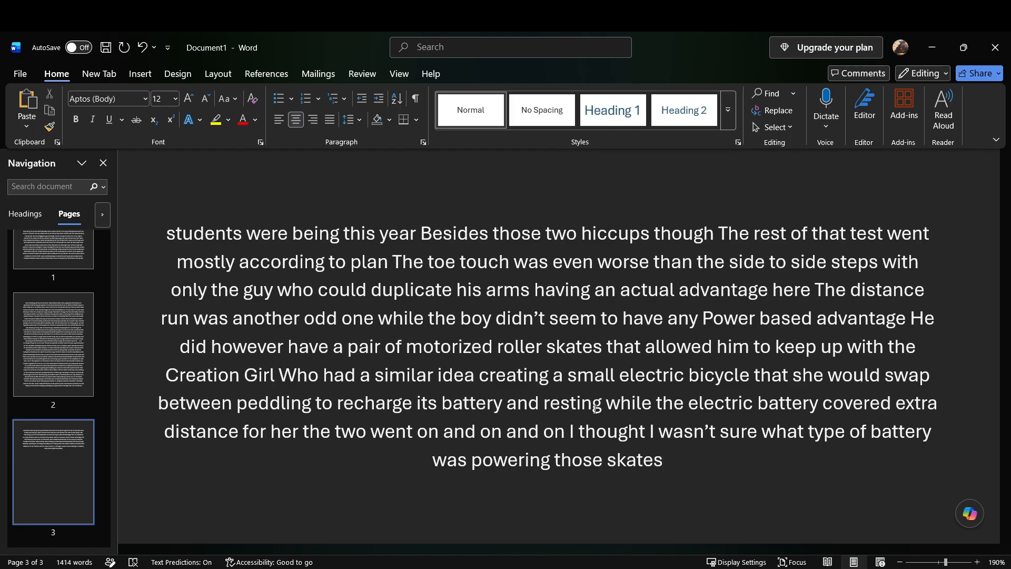
Step: Add "or how they could keep up with a bicycle But as they were already behind schedule and they were coming up at the end of the day"
{"action": "type", "text": "or how they could keep up with a bicycle"}
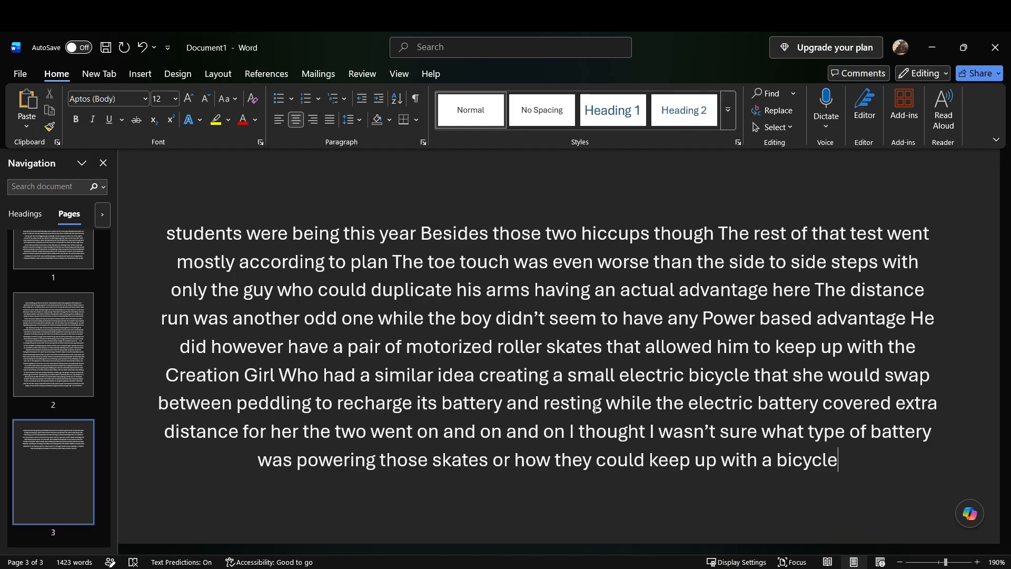
{"action": "type", "text": "but as they were already behind"}
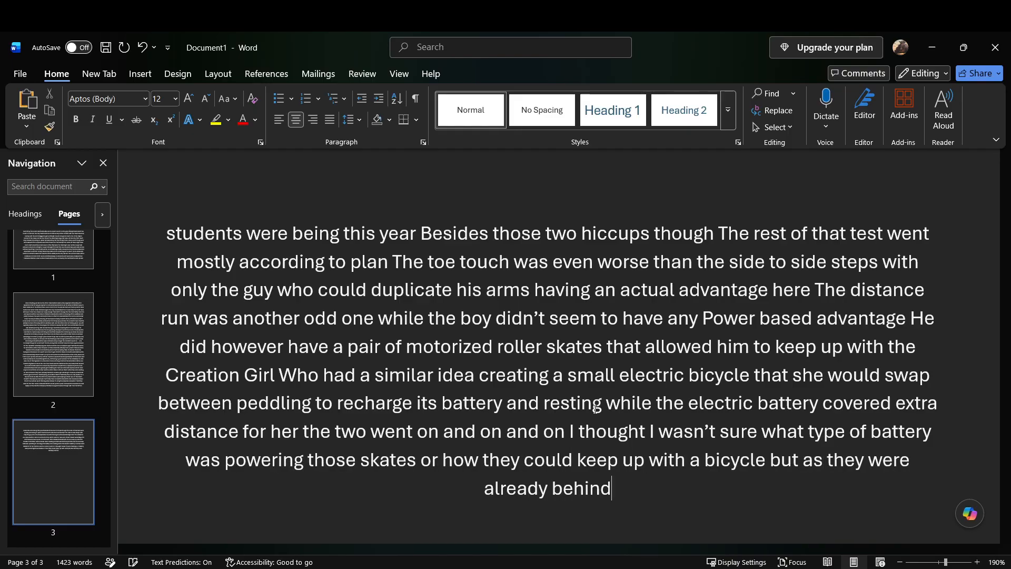
{"action": "type", "text": " schedule and they were coming up at the end of"}
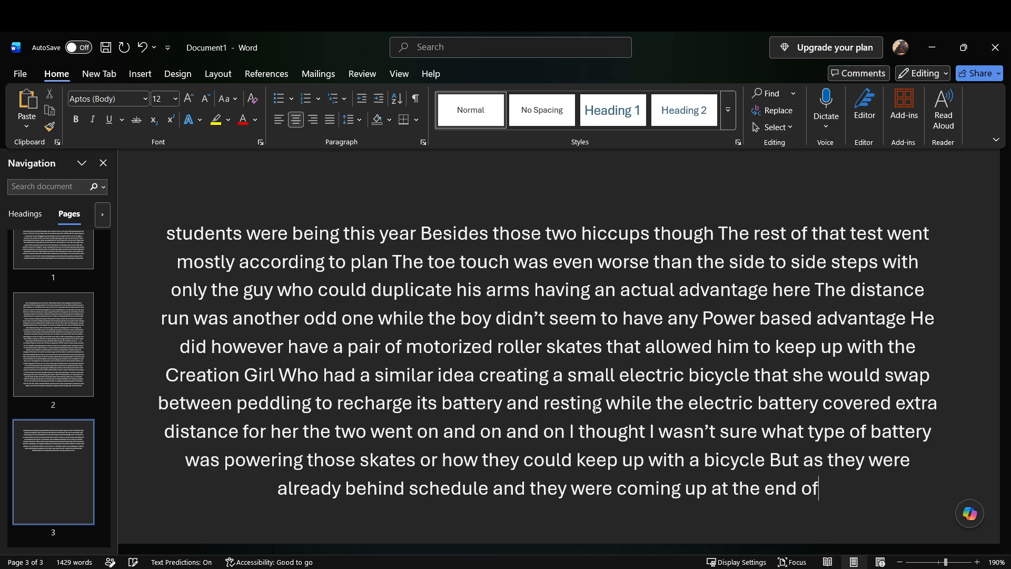
{"action": "type", "text": " the day and"}
{"action": "type", "text": " he just wanted to be done with it"}
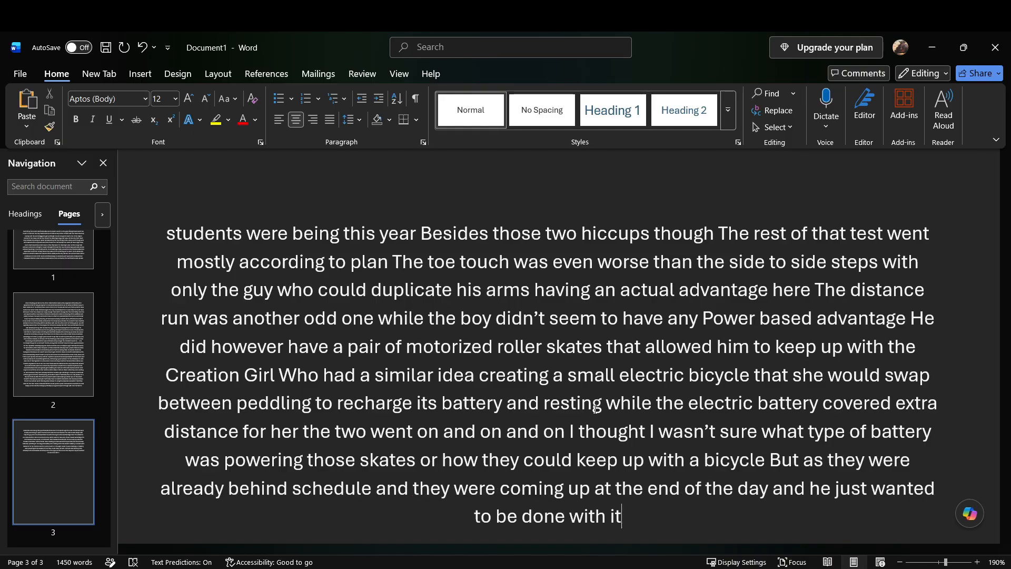
Step: Continue after "the end of the day" with "and he just wanted to be done with it he called it up the half hour mark"
{"action": "type", "text": "he called it"}
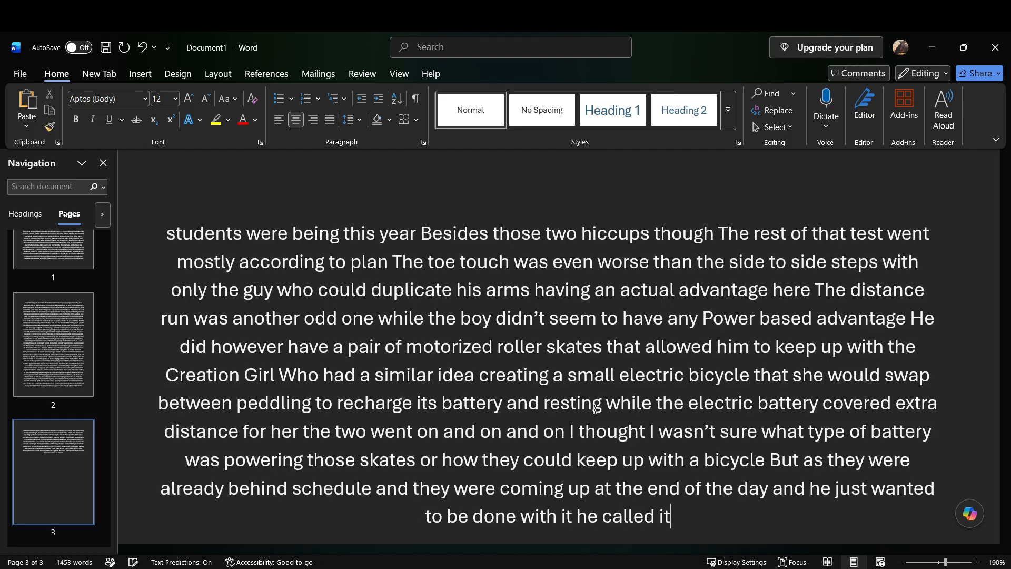
{"action": "type", "text": " up the half hour mark"}
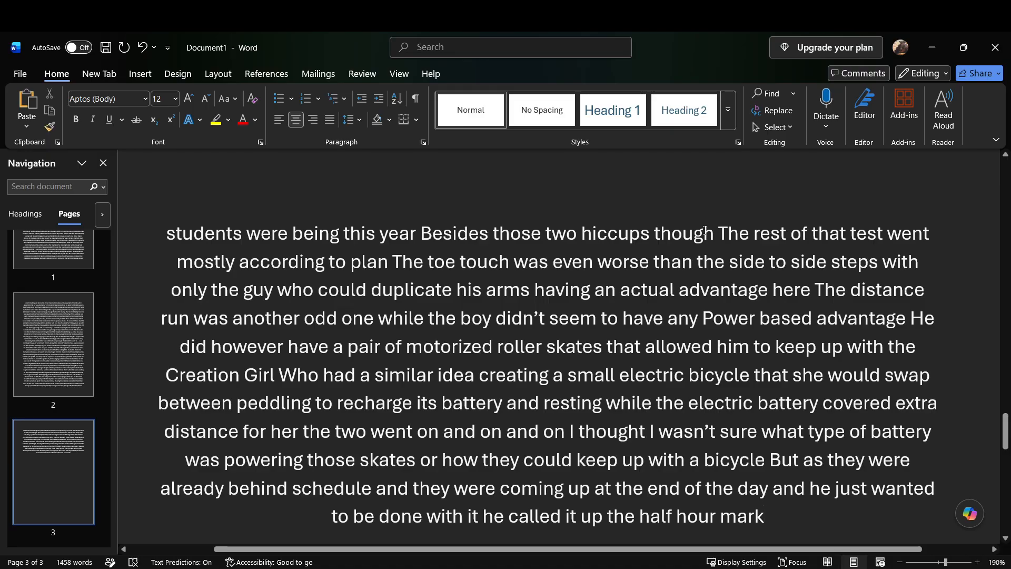
Step: Add "Before pulling up the class’s scores" after "the half hour mark"
{"action": "scroll", "coordinate": [51, 431], "scroll_direction": "up", "scroll_amount": 1}
{"action": "scroll", "coordinate": [51, 431], "scroll_direction": "down", "scroll_amount": 1}
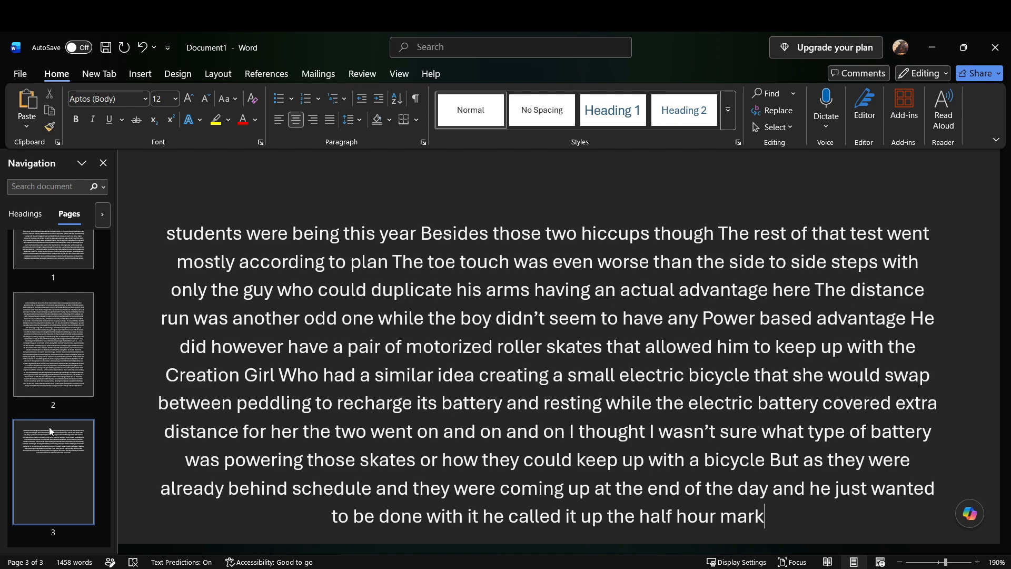
{"action": "type", "text": "before pulling up"}
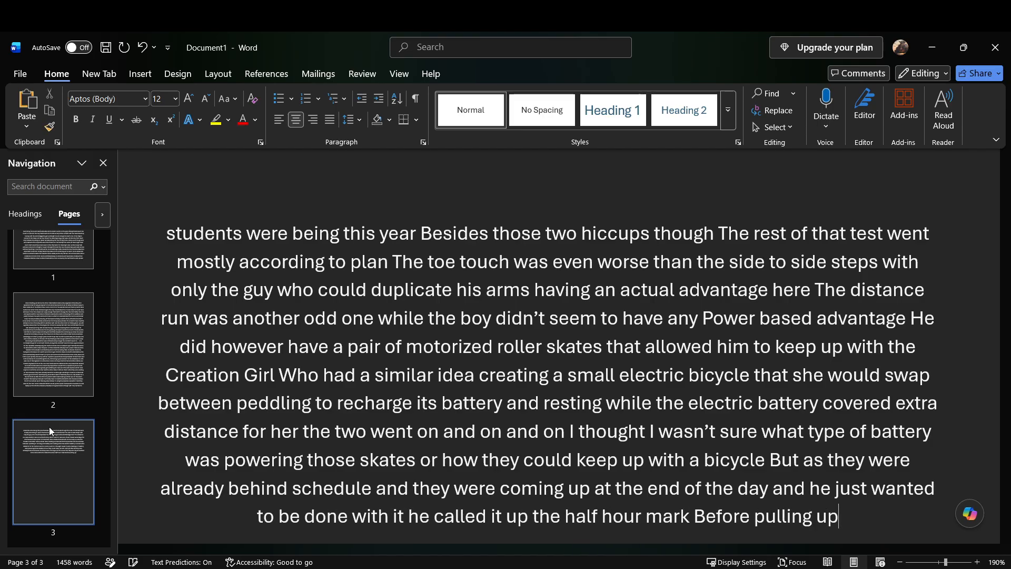
{"action": "type", "text": " the class's score"}
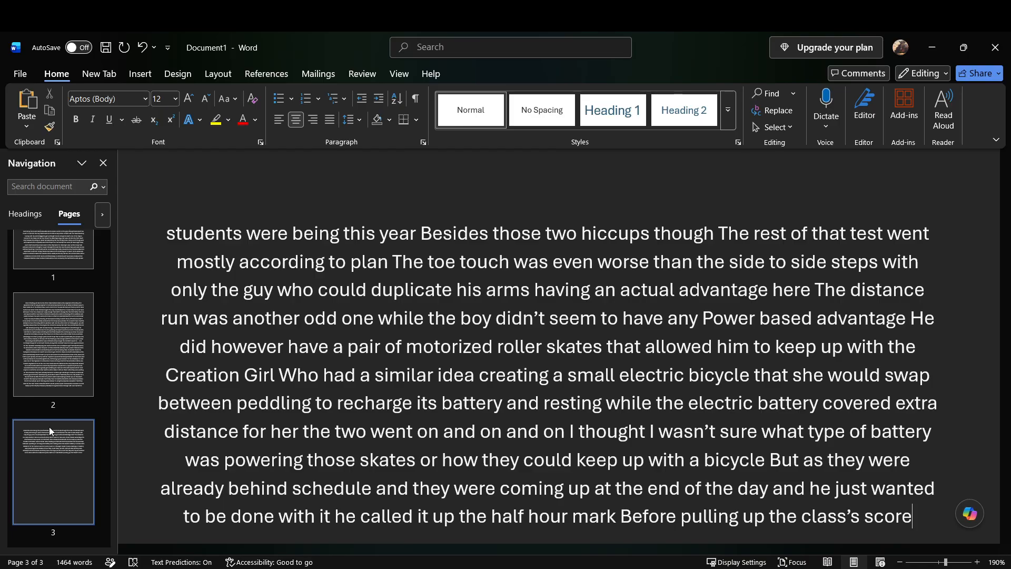
{"action": "type", "text": "s "}
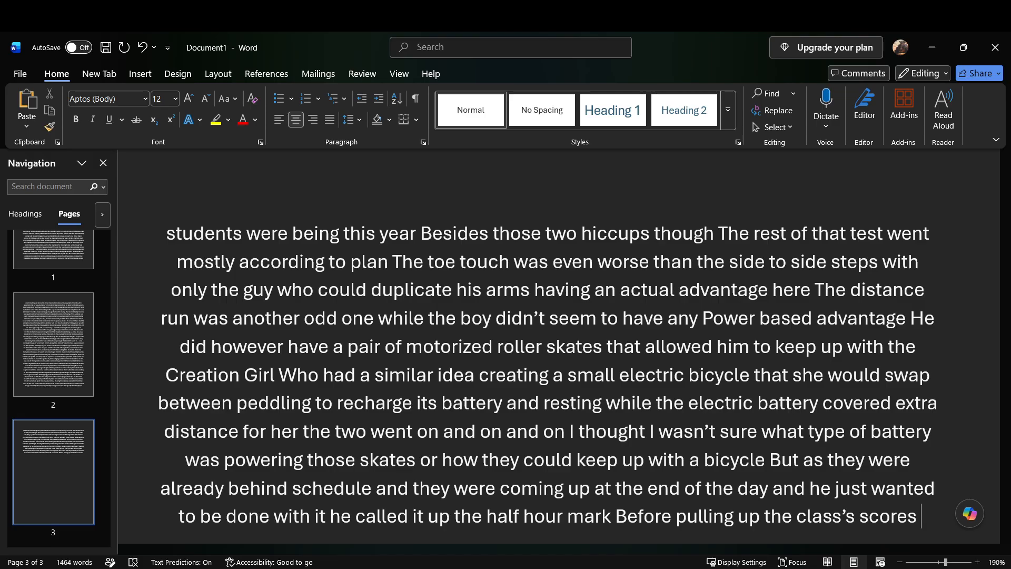
{"action": "type", "text": "he had"}
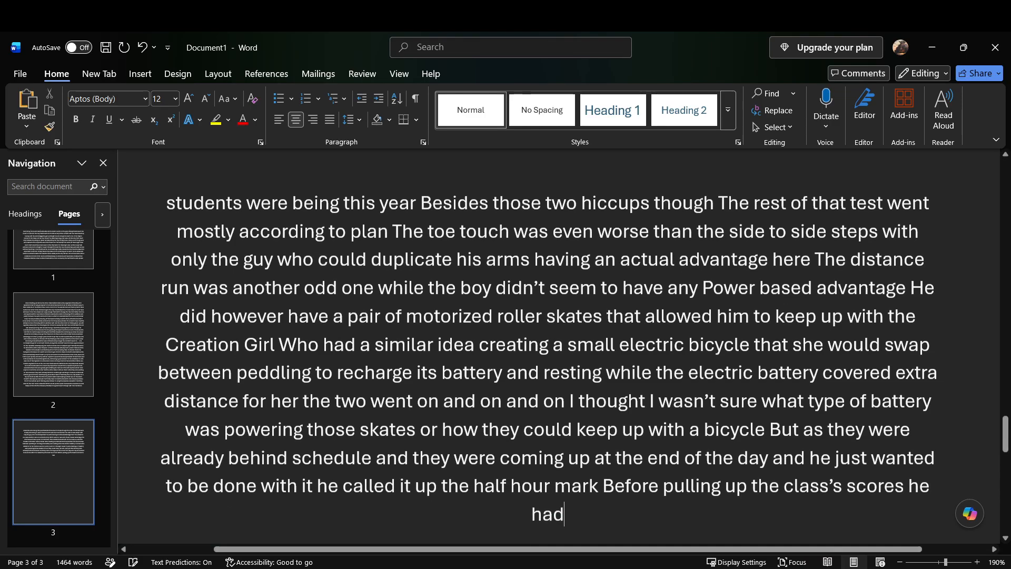
{"action": "type", "text": " such a tired headache that"}
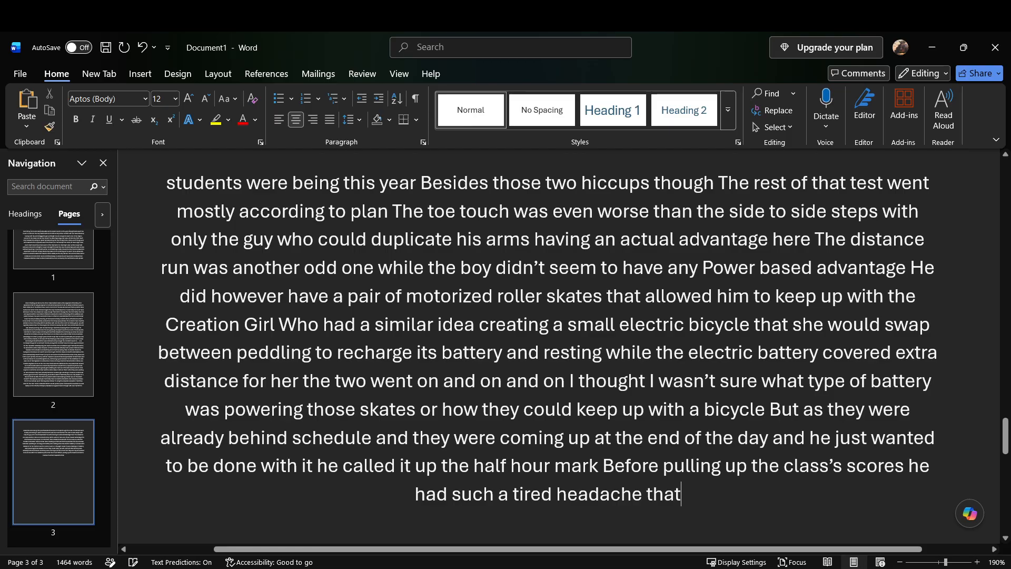
{"action": "type", "text": " he didn't even have the patience to try"}
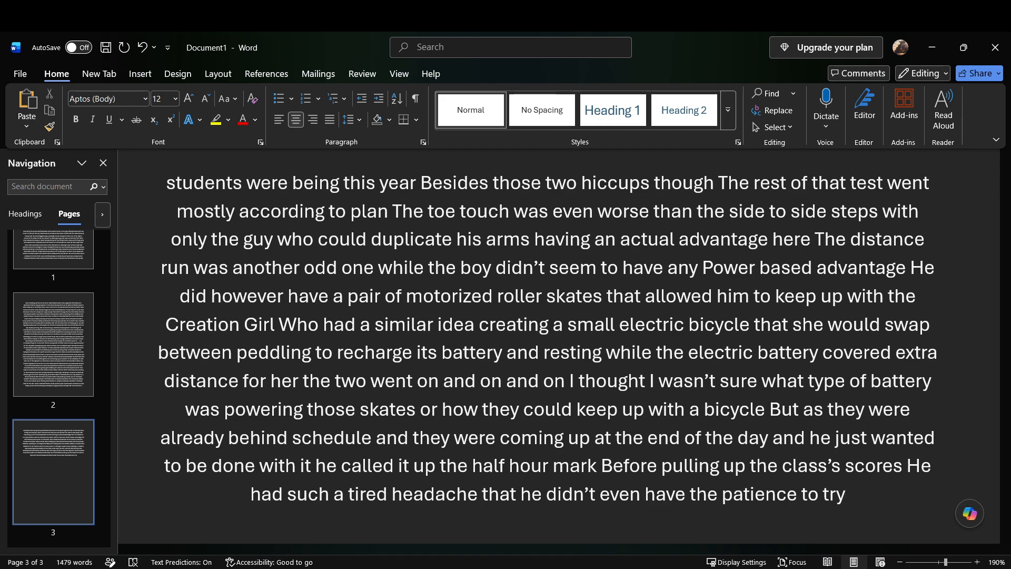
{"action": "type", "text": " And put on a show to scare them"}
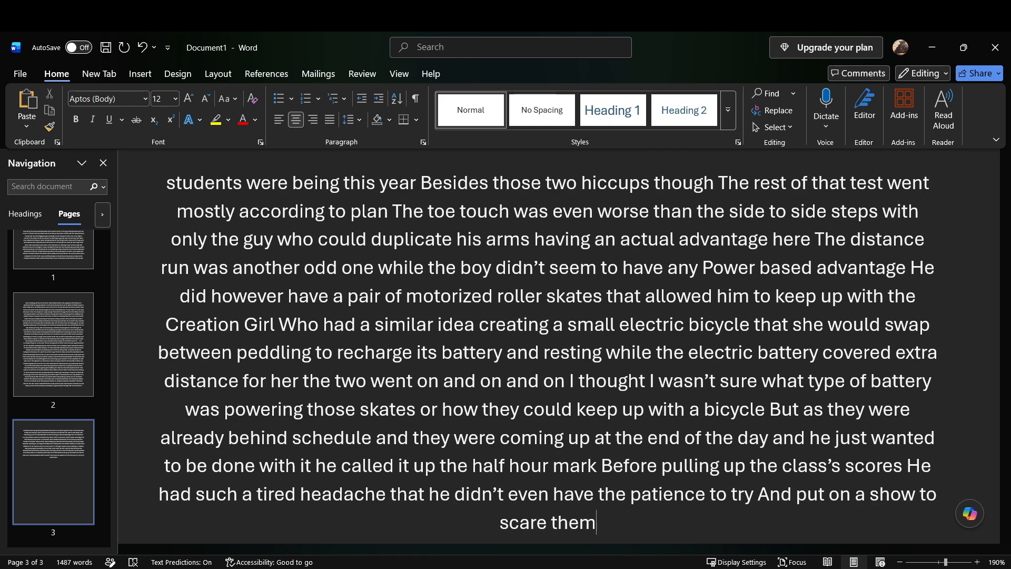
{"action": "type", "text": " \"\""}
Step: Insert a quotation after "scare them" containing "Since this test got further out of hand than it usually does"
{"action": "key", "text": "Left"}
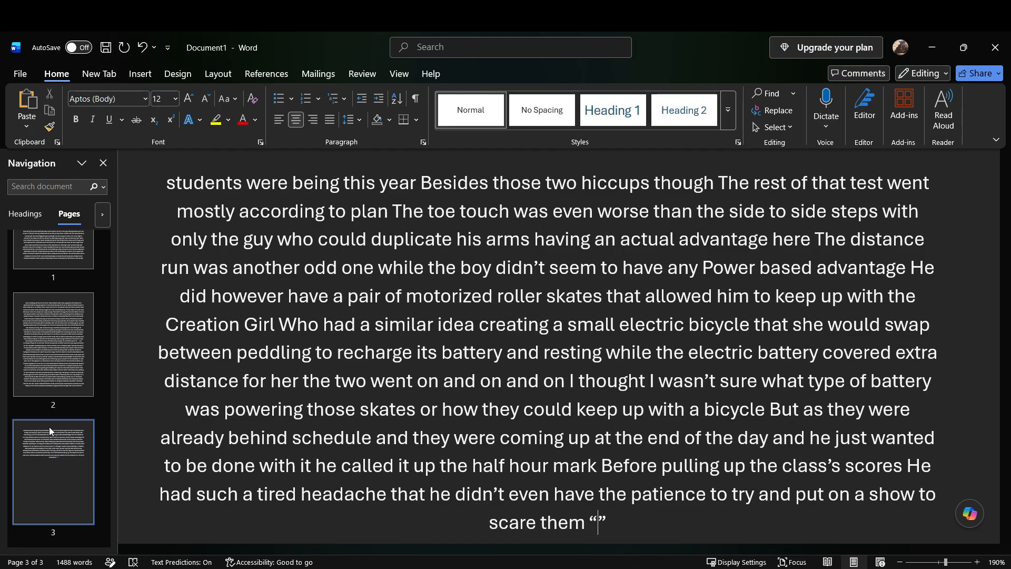
{"action": "type", "text": "since this test got fur"}
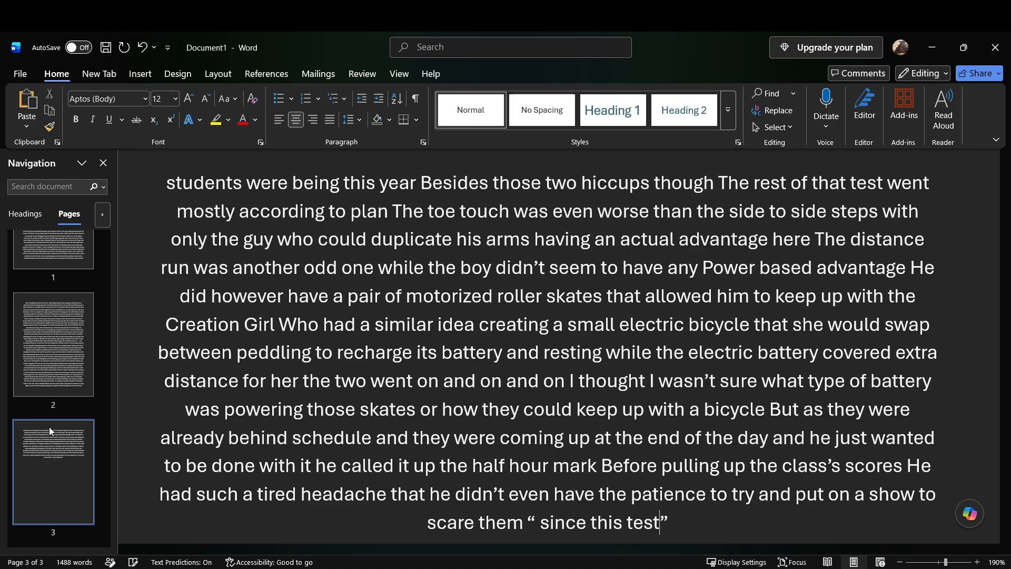
{"action": "type", "text": "ther out of hand than it usually does"}
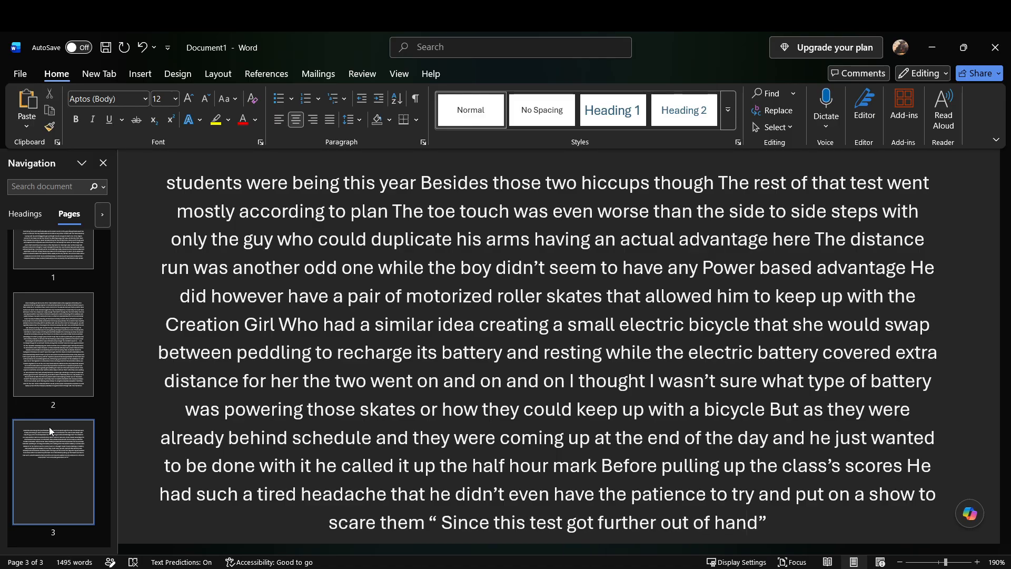
{"action": "type", "text": " i'm going to have to"}
{"action": "type", "text": " go talk to Nezu now that we're"}
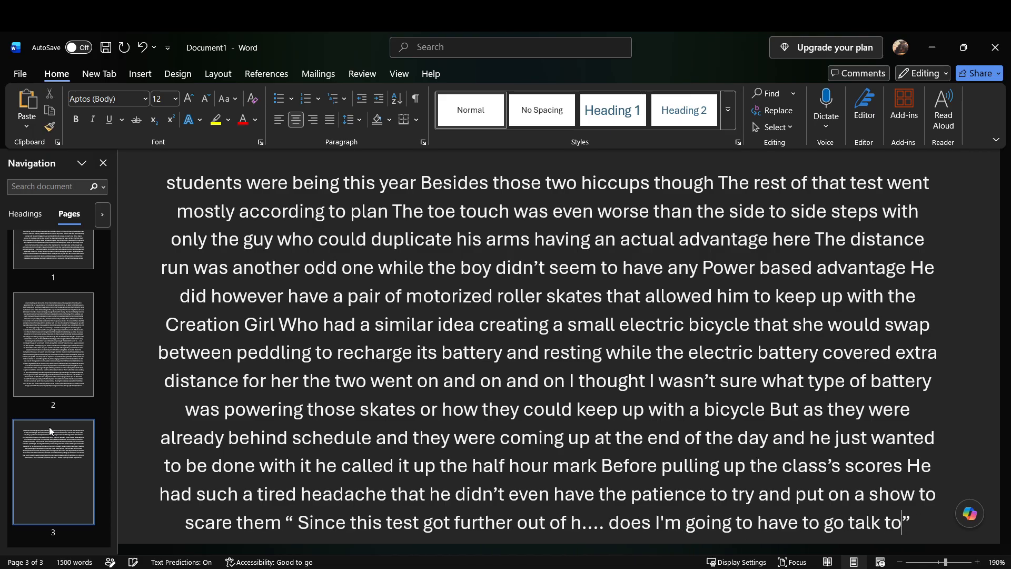
{"action": "type", "text": " finished"}
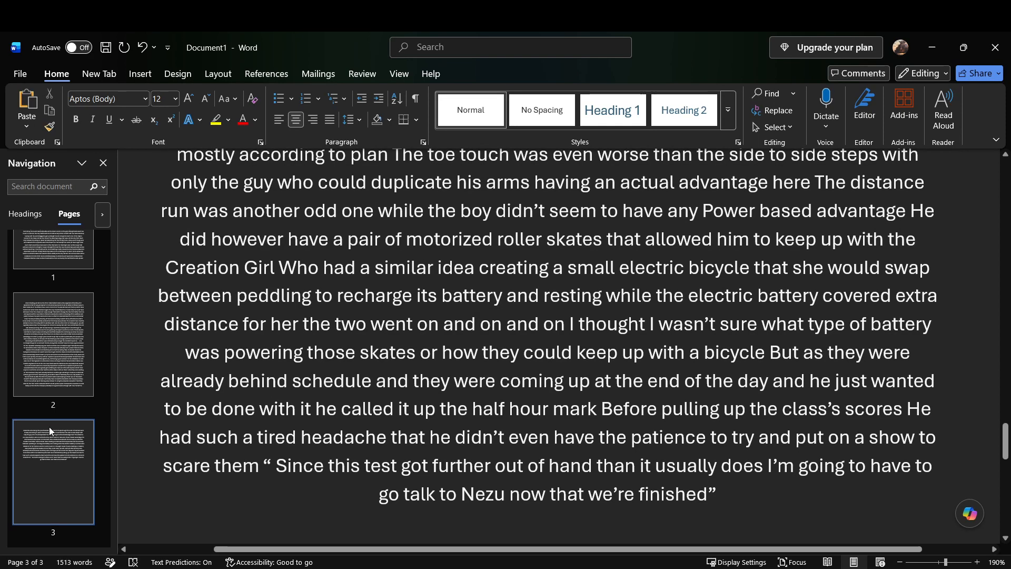
{"action": "type", "text": " since that's the case"}
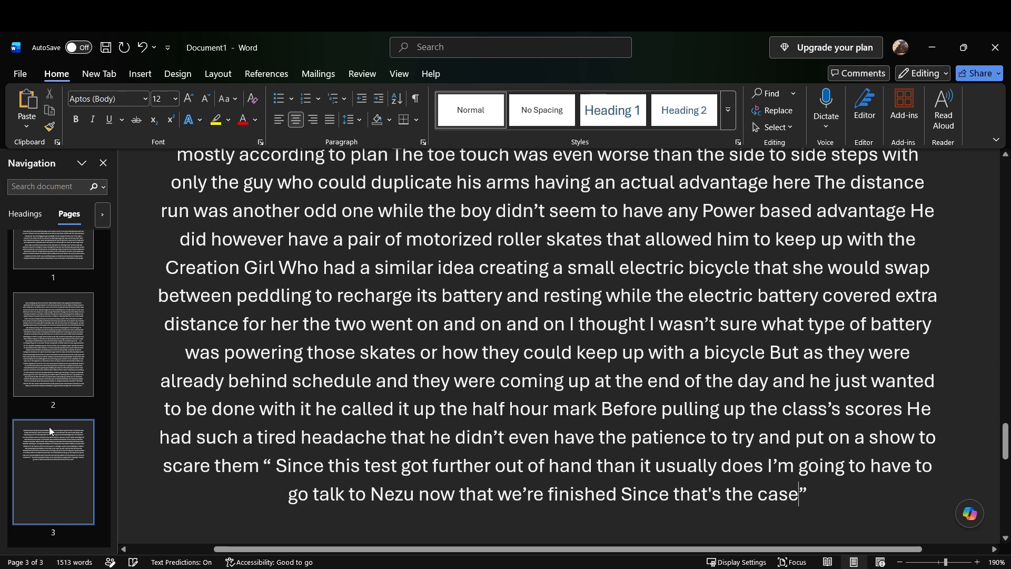
{"action": "type", "text": " i'm just going to go ahead and"}
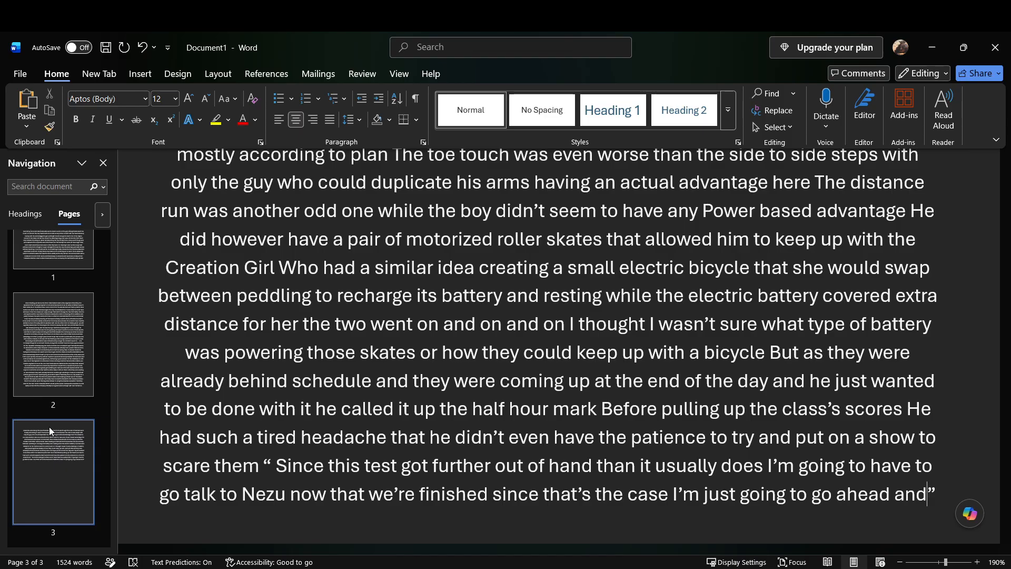
Step: Extend the quotation with "since that’s the case I’m just going to go ahead and show you your scores as a group to save time"
{"action": "type", "text": "show you your scores as a group"}
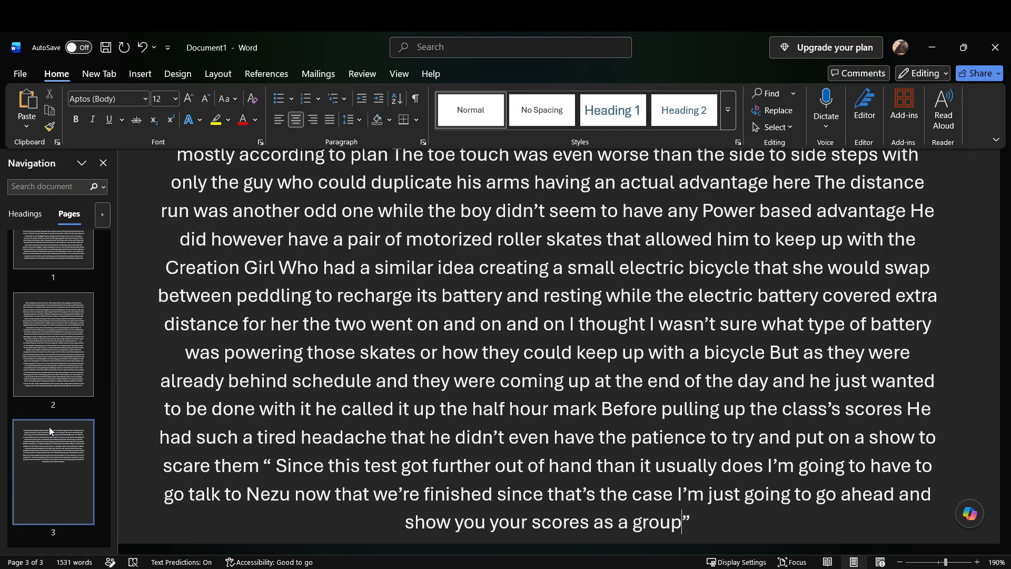
{"action": "type", "text": "to save time"}
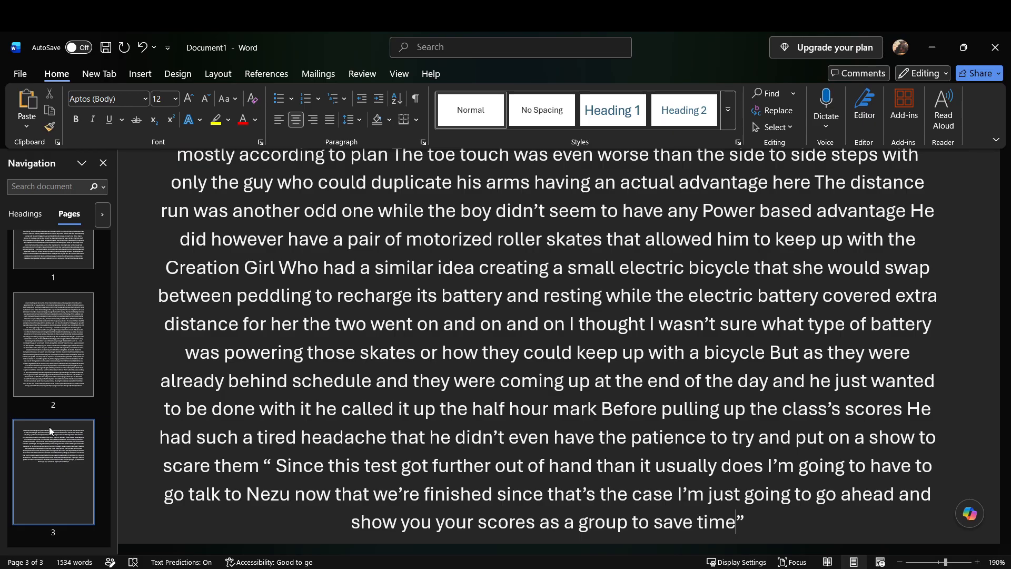
Step: Add "while this test won’t count against your grades it’s just to understand where you are and what we have to work with" inside the quotation
{"action": "type", "text": "while this test won't count against your"}
{"action": "type", "text": " grades it's"}
{"action": "type", "text": " just to understand"}
{"action": "type", "text": " where you are"}
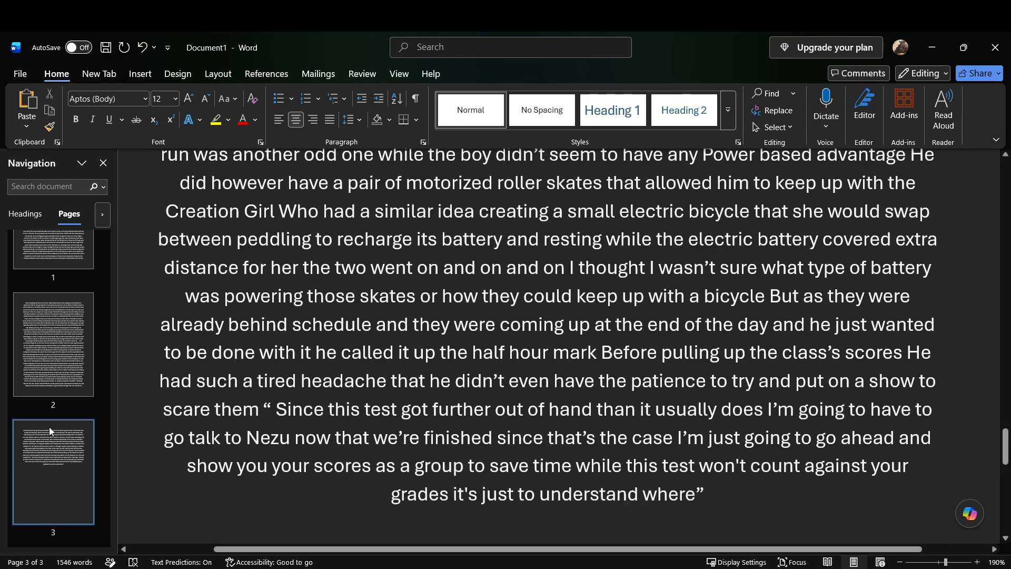
{"action": "type", "text": " and what we have to work with"}
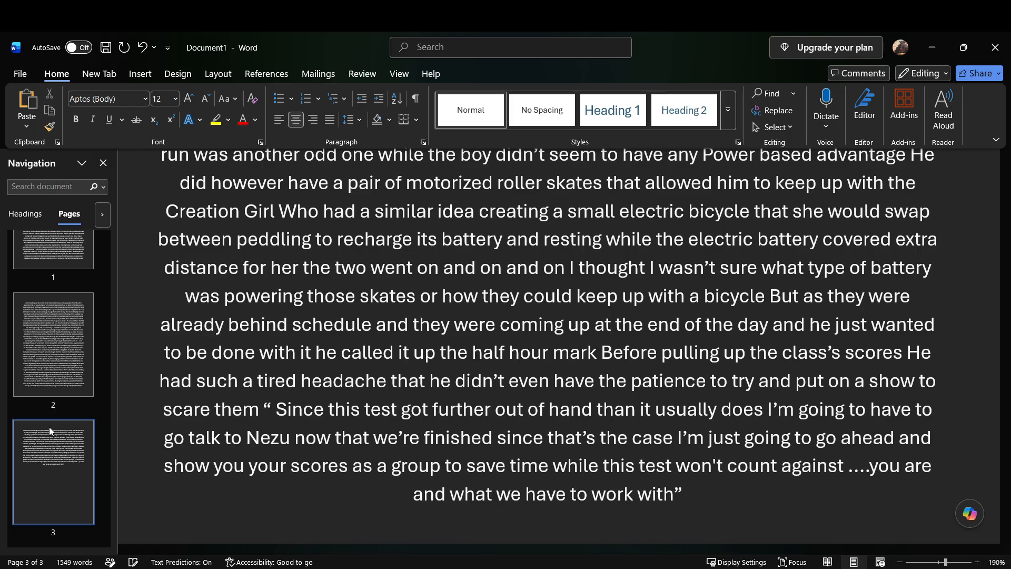
{"action": "type", "text": " I keep in"}
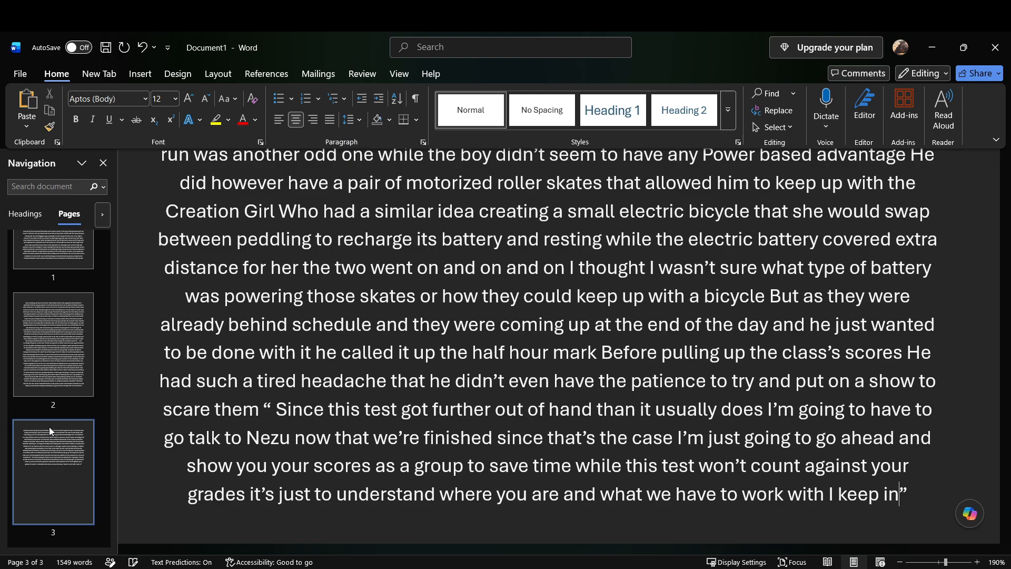
{"action": "type", "text": " mind that"}
{"action": "type", "text": " it's very likely”"}
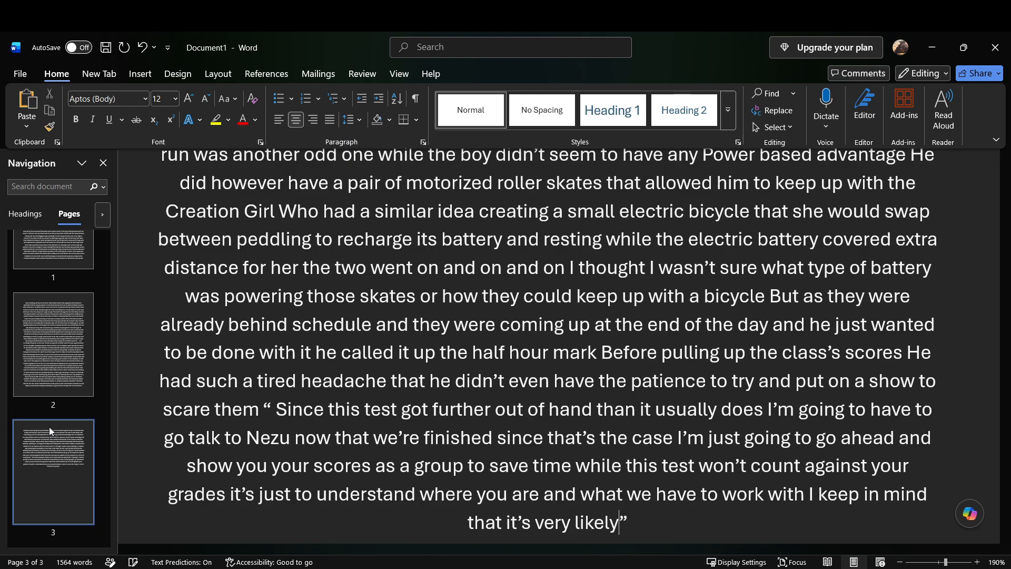
{"action": "type", "text": " future tests"}
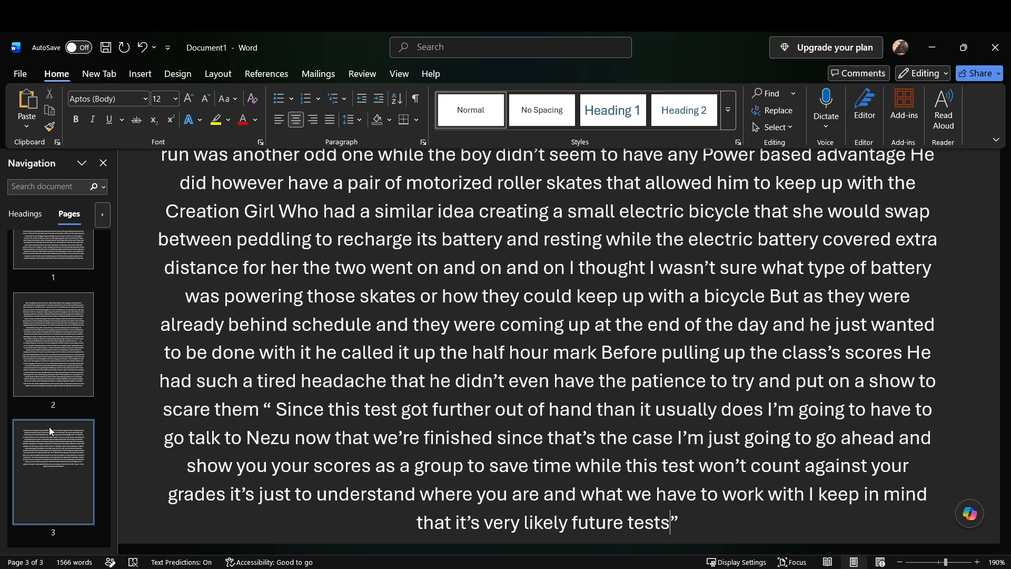
Step: Continue the quotation with "I keep in mind that it’s very likely future tests may very well"
{"action": "type", "text": "may very well"}
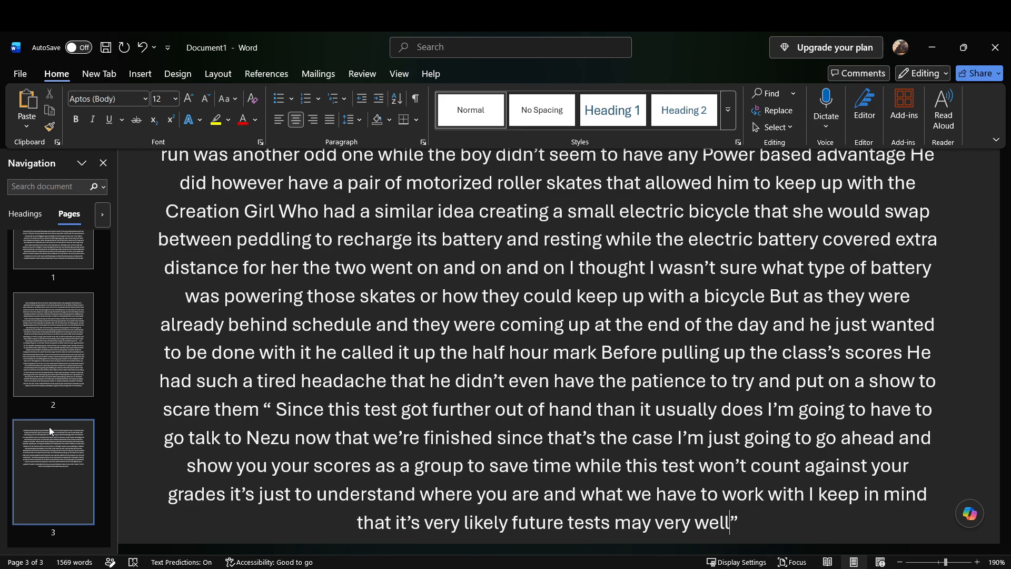
Step: Extend the quotation with "be used to assess whether or not you stay or progress in the Hero course"
{"action": "type", "text": "be used to assess whether or not"}
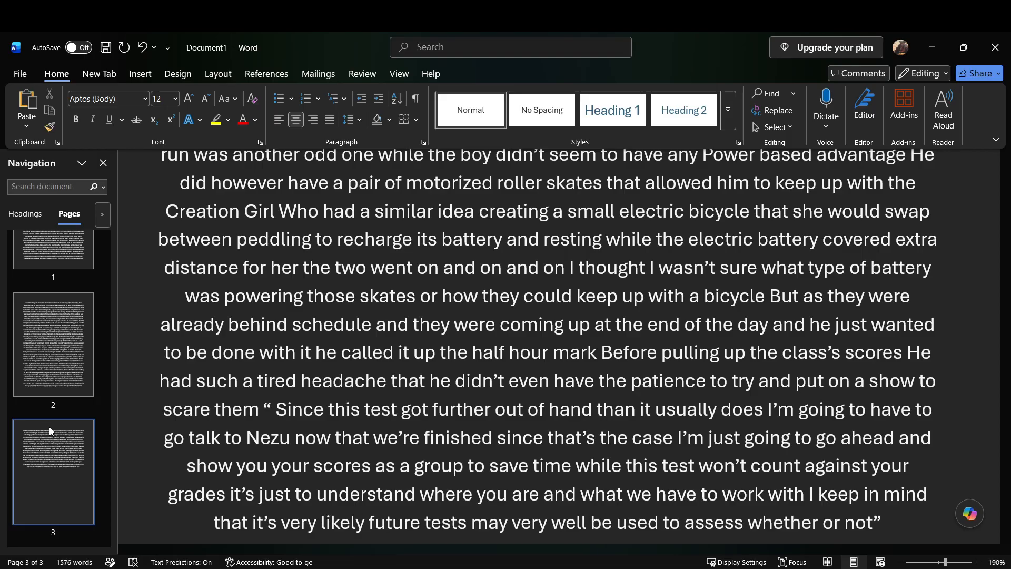
{"action": "type", "text": " you stay"}
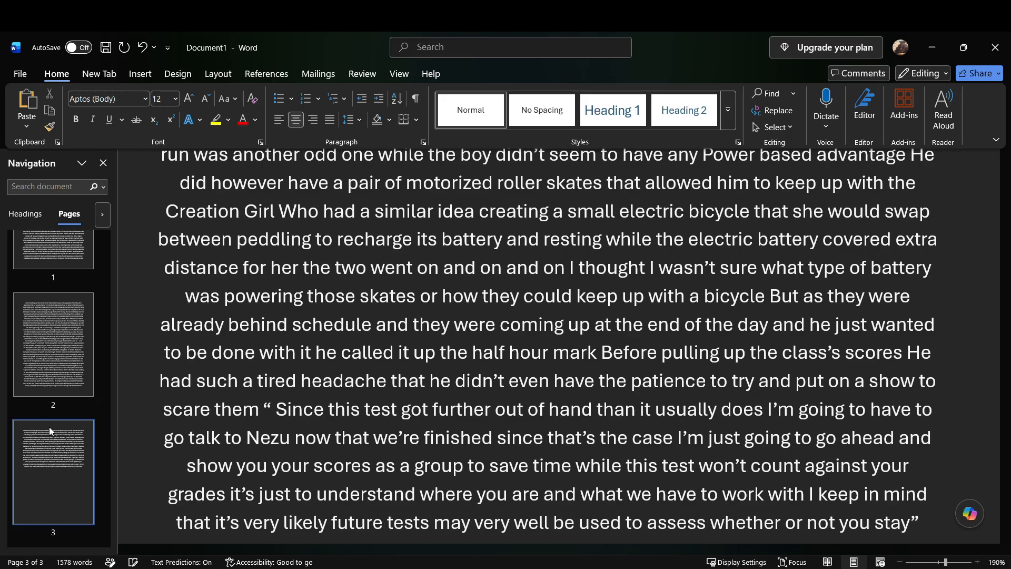
{"action": "type", "text": " or progress in the hero course"}
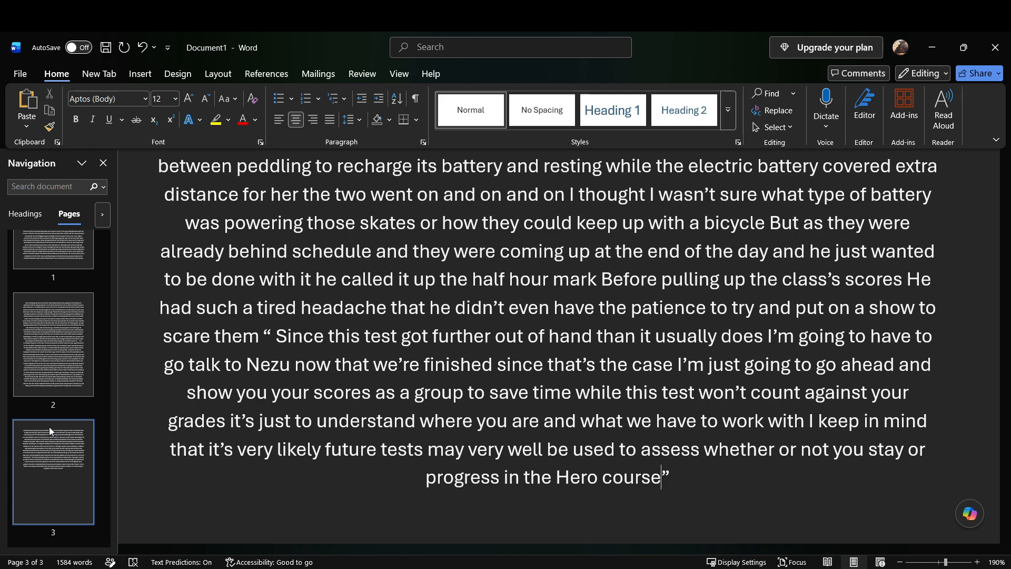
Step: Add "So I expect you to work hard on improving" after "Hero course" inside the quotation
{"action": "type", "text": "course So I expect you to work"}
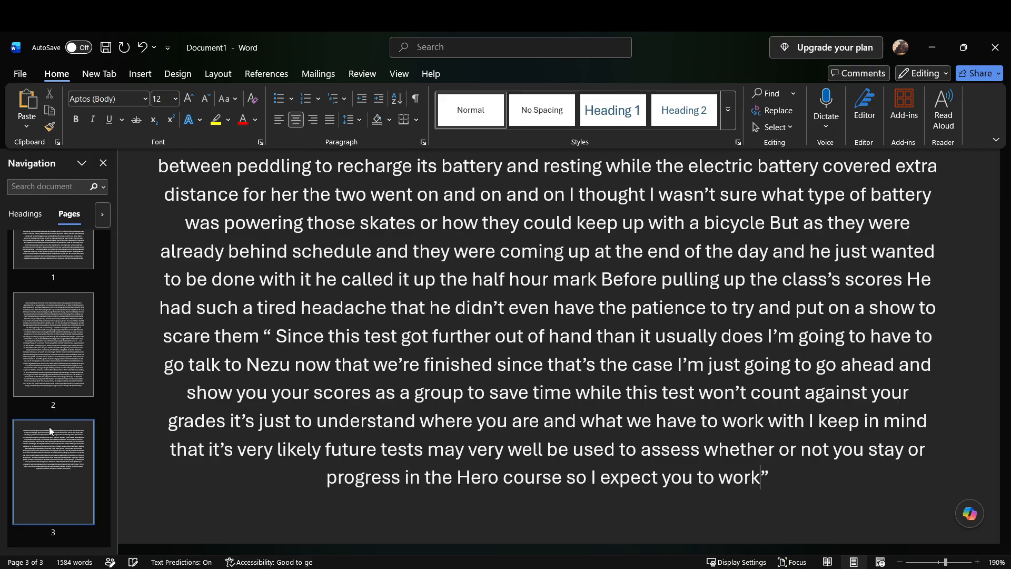
{"action": "type", "text": " hard"}
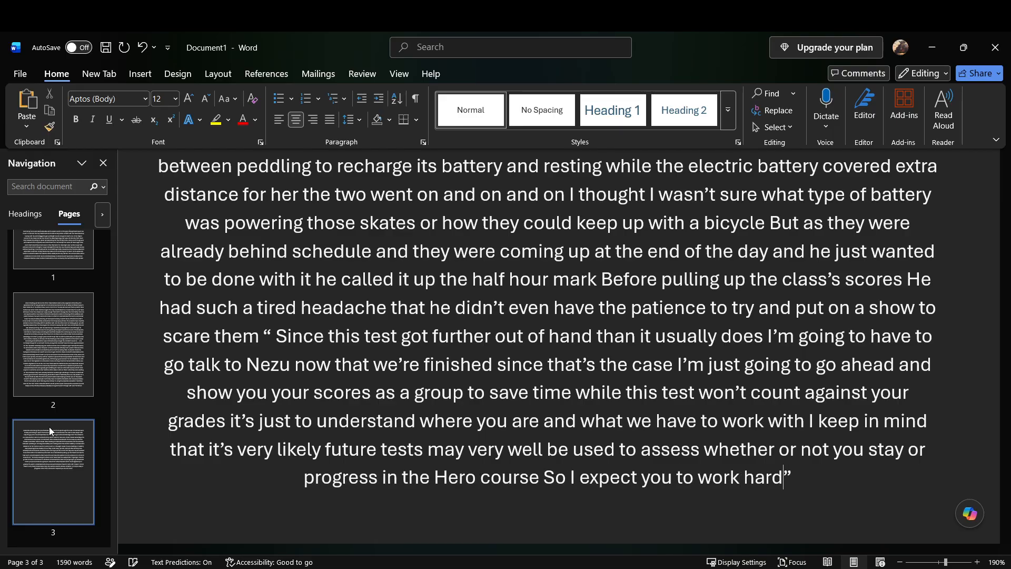
{"action": "type", "text": " on improving"}
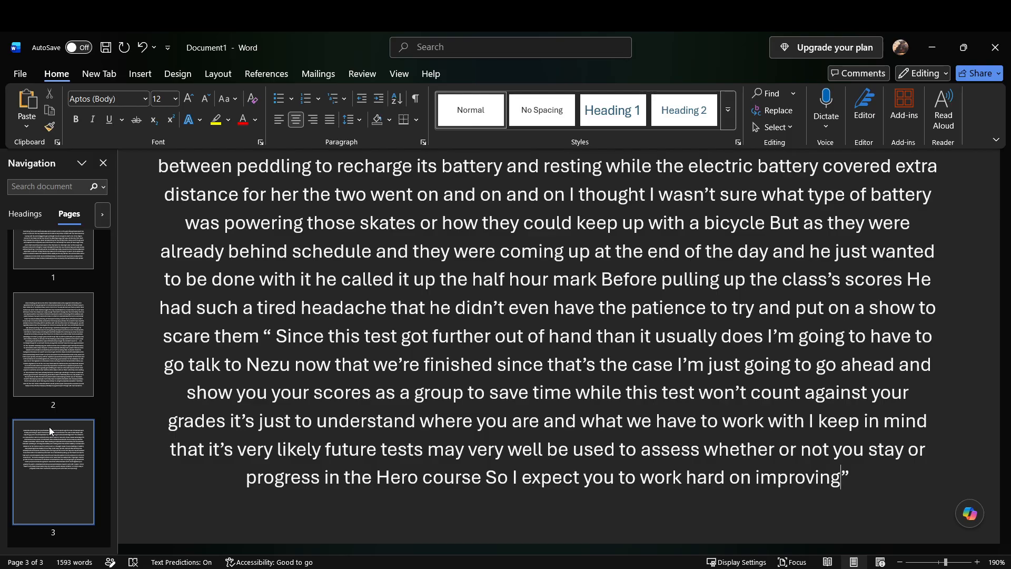
Step: Continue the quotation with "as if you fall too far behind your peers you may very well find yourself losing your see in my class"
{"action": "type", "text": "as"}
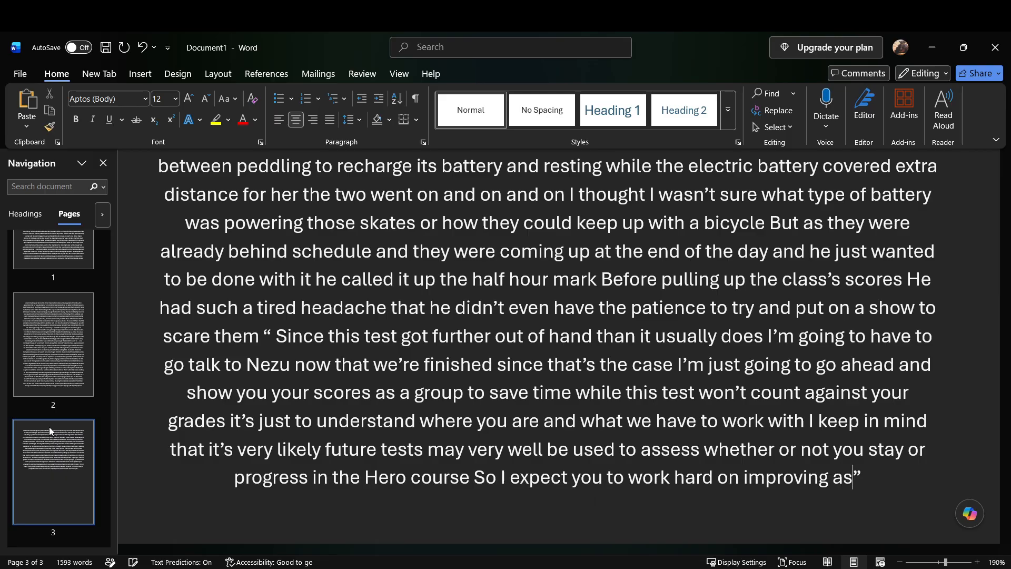
{"action": "key", "text": "BackSpace"}
{"action": "key", "text": "BackSpace"}
{"action": "type", "text": "As if you fall too far behind your"}
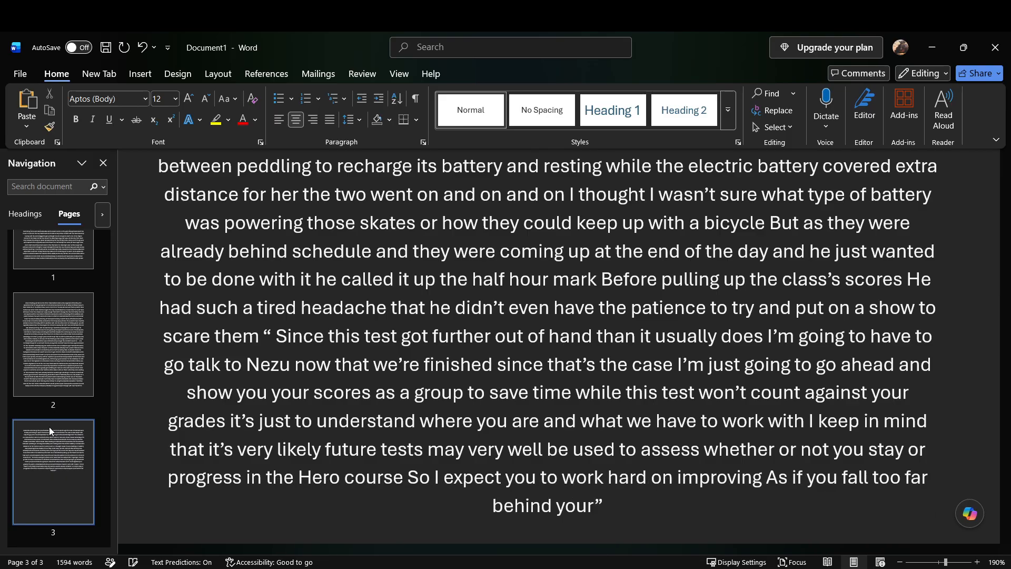
{"action": "type", "text": " peers you may very well find yourself losing your"}
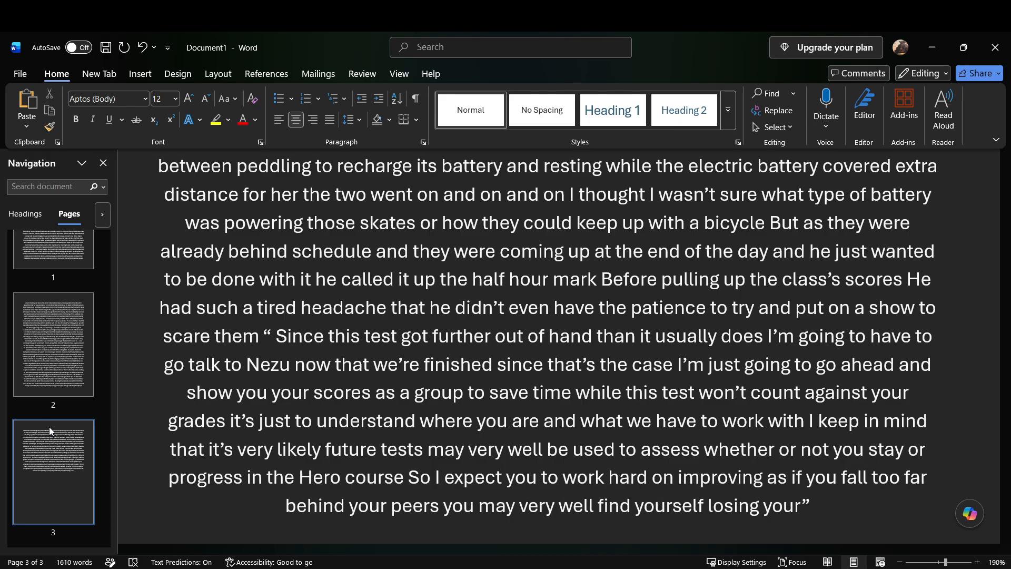
{"action": "type", "text": " See in my class"}
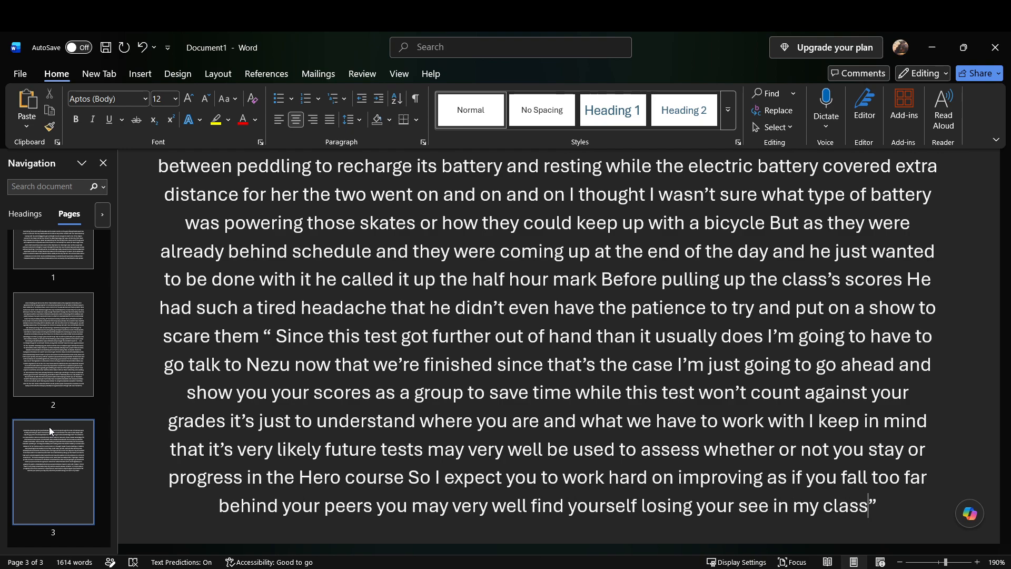
Step: Correct the word "see" to "seat" in the phrase before "in my class"
{"action": "key", "text": "Left"}
{"action": "key", "text": "Left"}
{"action": "key", "text": "Left"}
{"action": "key", "text": "Left"}
{"action": "key", "text": "Left"}
{"action": "key", "text": "Left"}
{"action": "key", "text": "Left"}
{"action": "key", "text": "Left"}
{"action": "key", "text": "Left"}
{"action": "key", "text": "Left"}
{"action": "key", "text": "Left"}
{"action": "key", "text": "Left"}
{"action": "key", "text": "BackSpace"}
{"action": "type", "text": "at"}
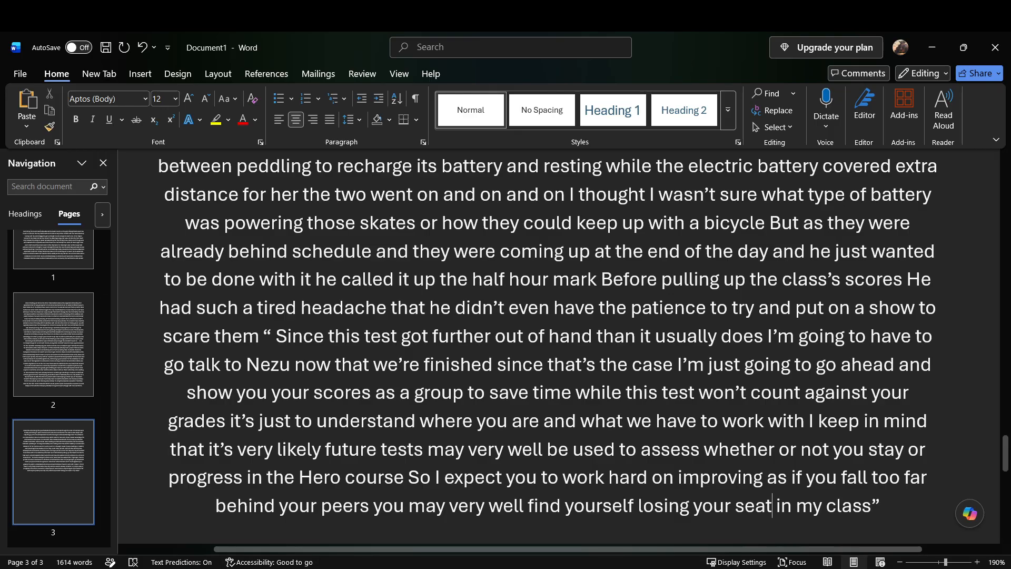
Step: After the closing quotation mark, add "As our said as he glanced around seeing the Expressions for many of the students"
{"action": "left_click", "coordinate": [899, 496]}
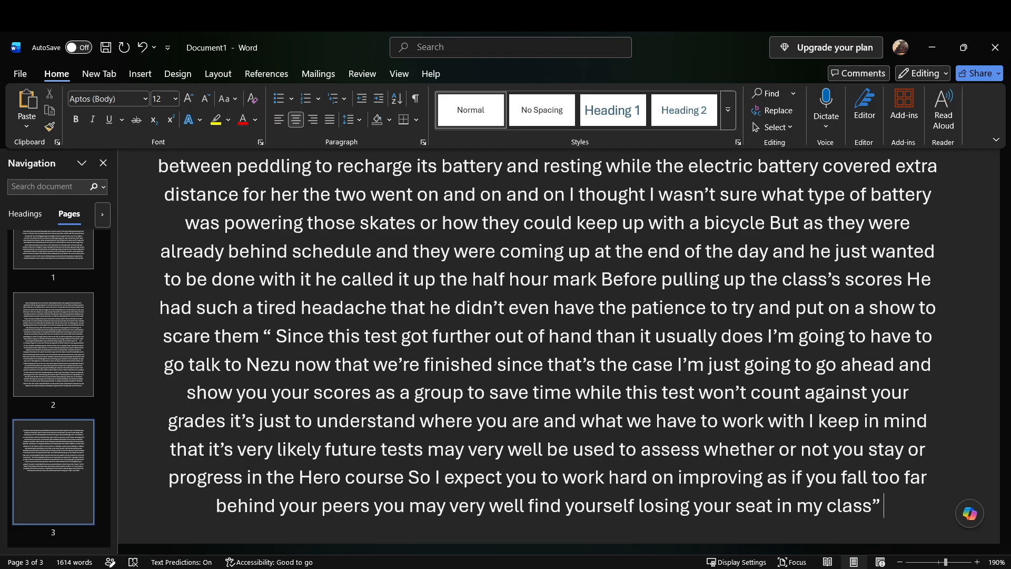
{"action": "type", "text": "as our said as he glanced around seeing the worried"}
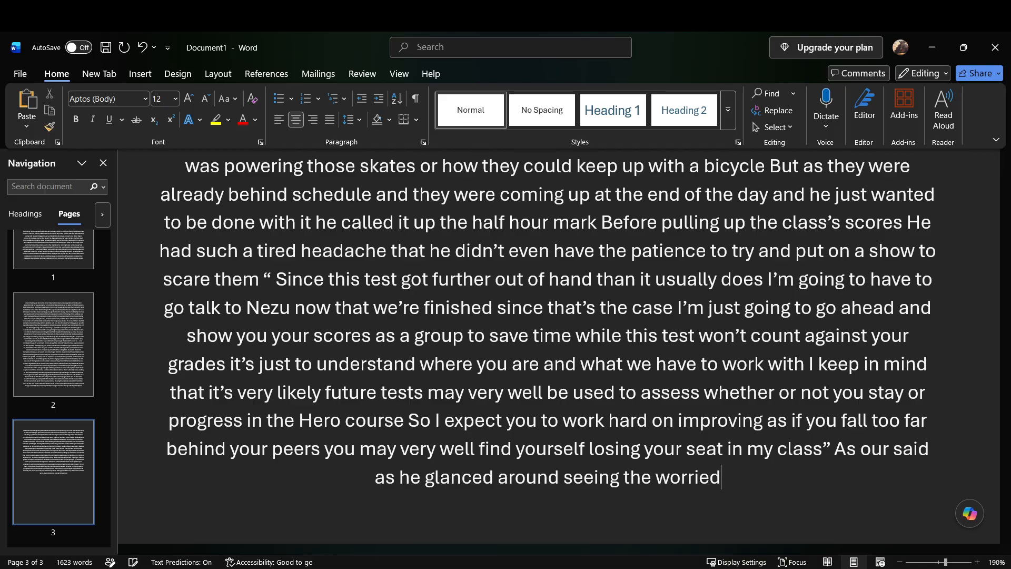
{"action": "type", "text": "expressions for many of the students"}
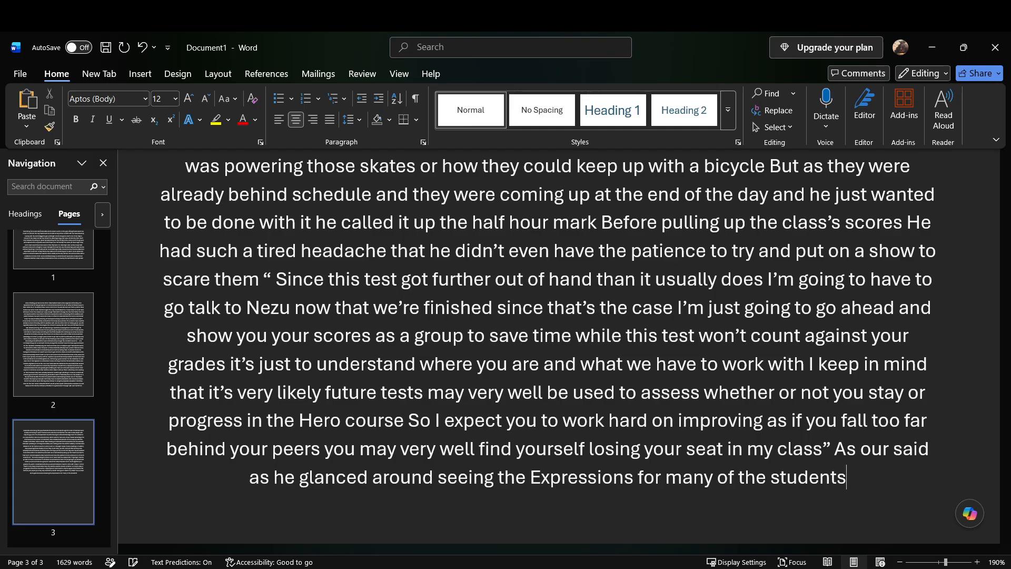
{"action": "type", "text": " he'd have to admit to himself he was mildly annoyed"}
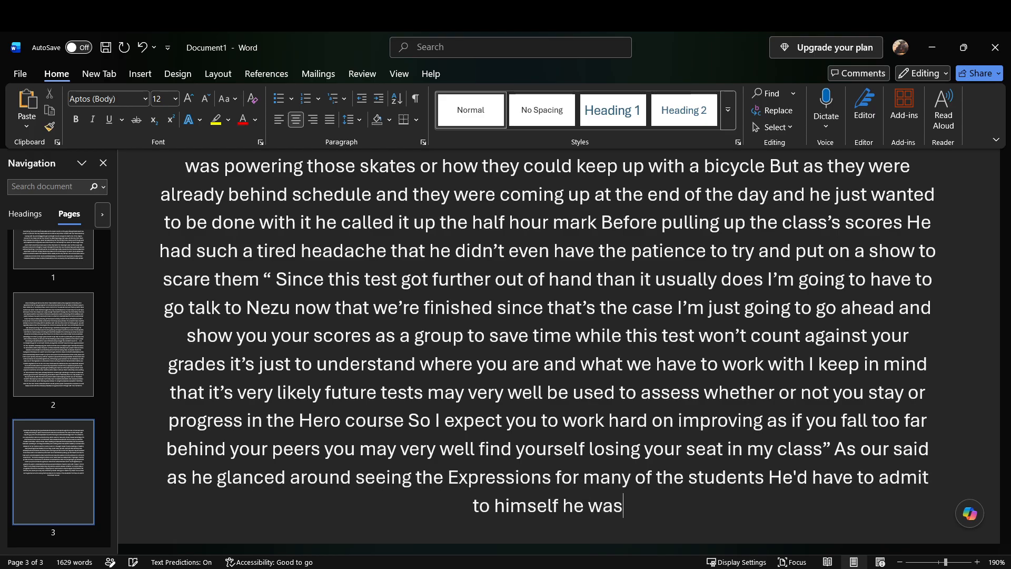
{"action": "type", "text": " by the lack"}
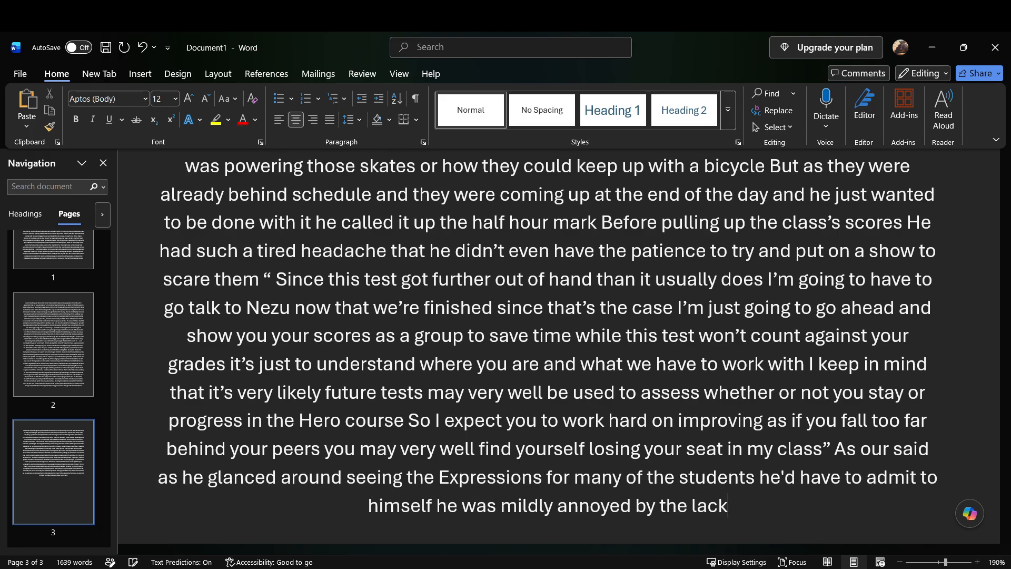
{"action": "type", "text": " of concern"}
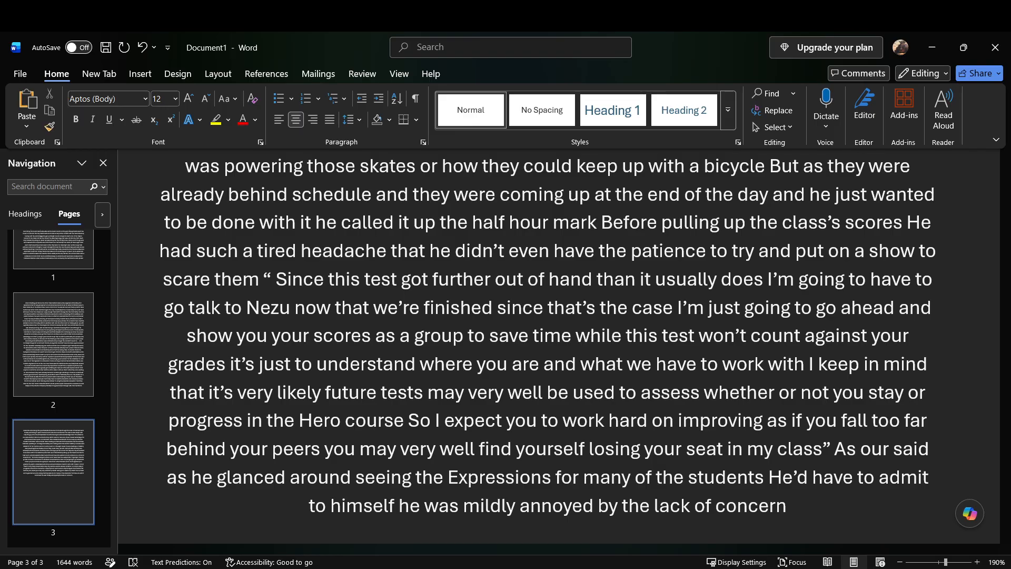
{"action": "type", "text": " by the green haired boy who had been a head"}
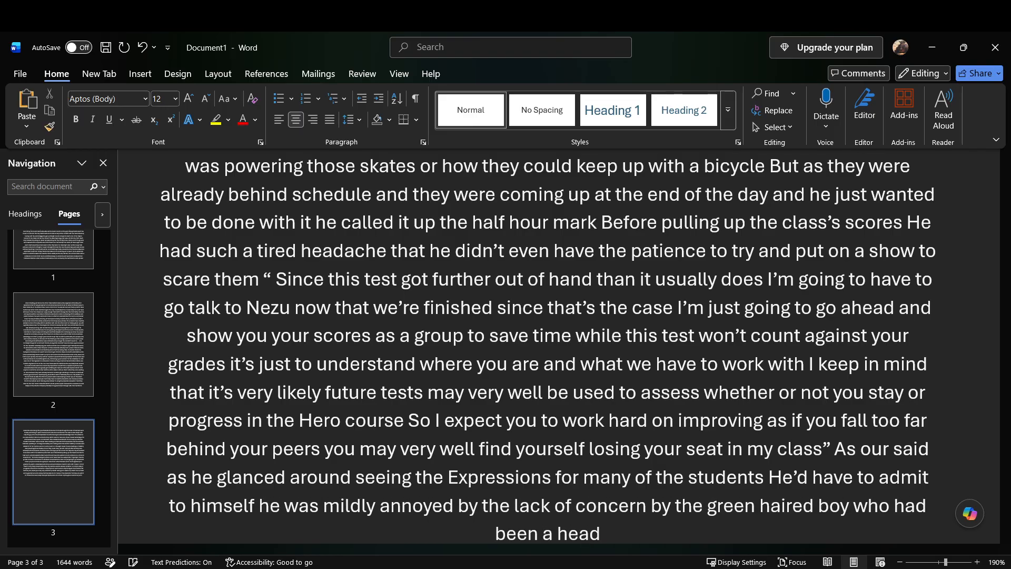
{"action": "type", "text": "ache throughout the day"}
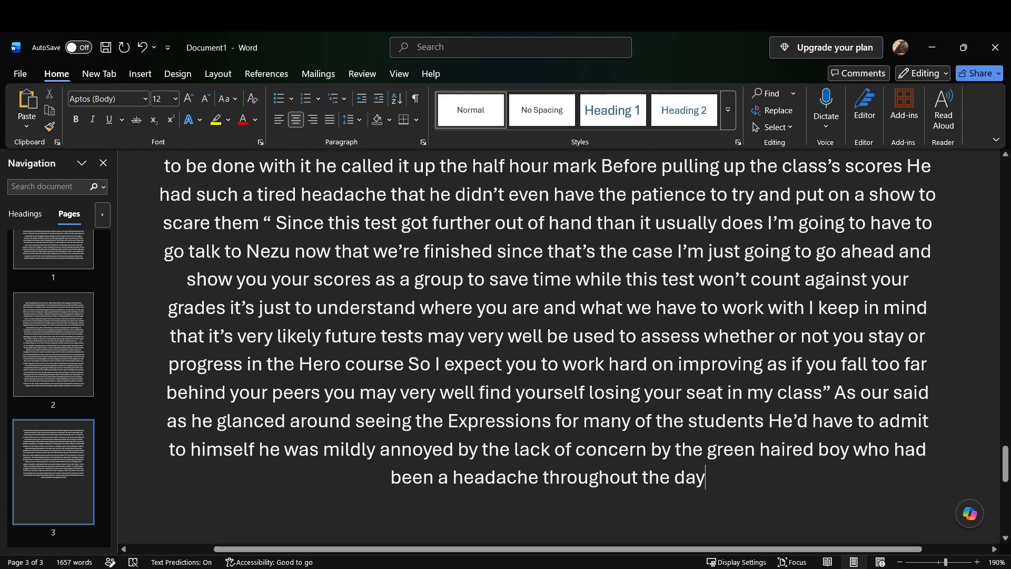
{"action": "type", "text": " he might actually need to read his file"}
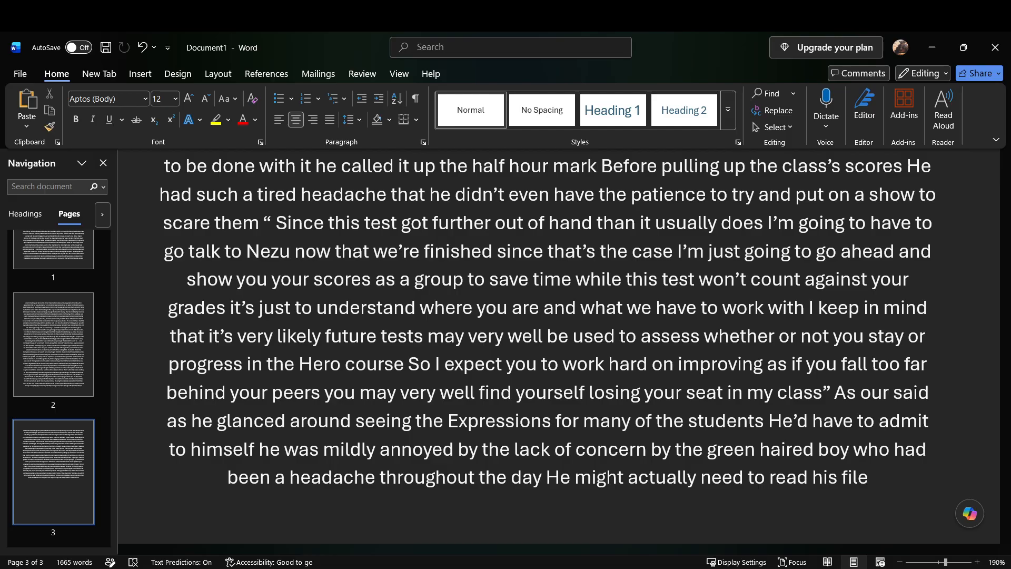
Step: Continue the passage with "He normally tried to wait a few months before reading his students files"
{"action": "type", "text": "he normally"}
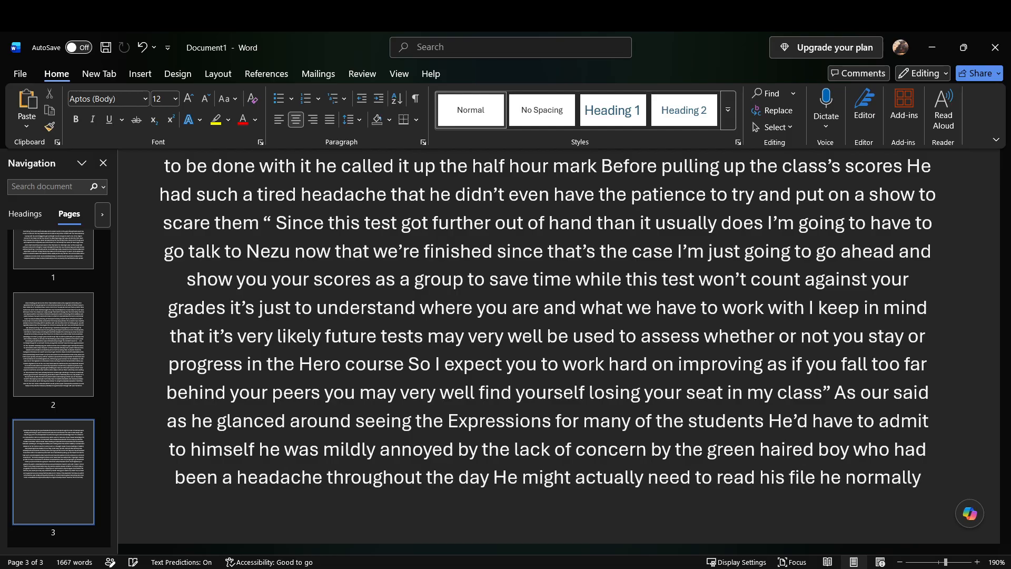
{"action": "type", "text": " tried to wait a few months"}
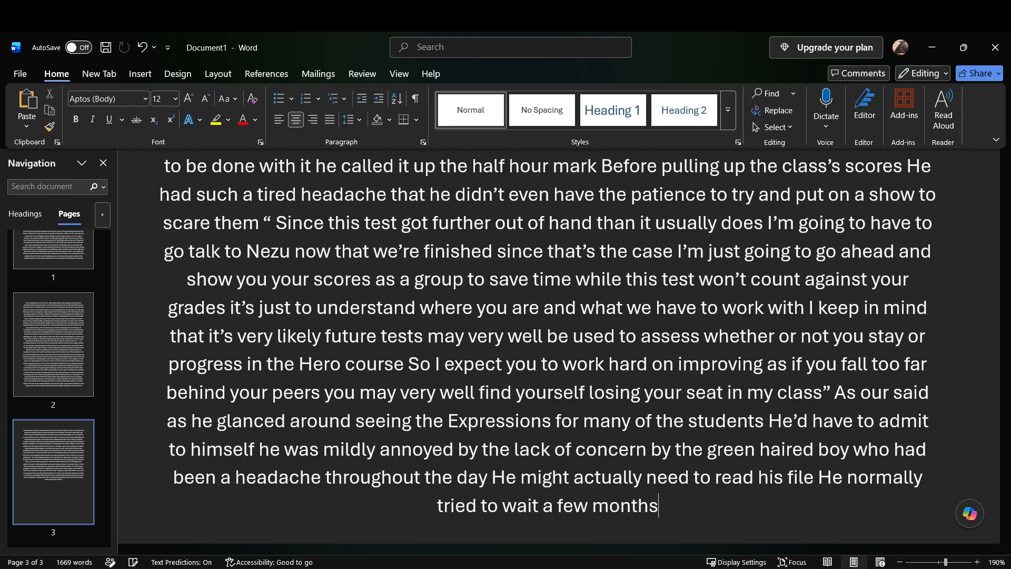
{"action": "type", "text": " before reading"}
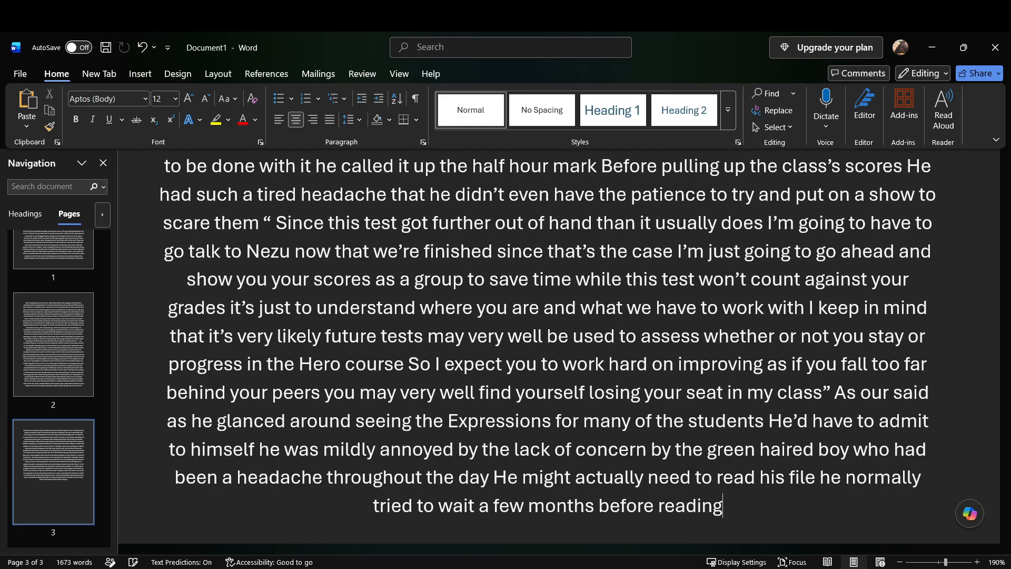
{"action": "type", "text": " his students files"}
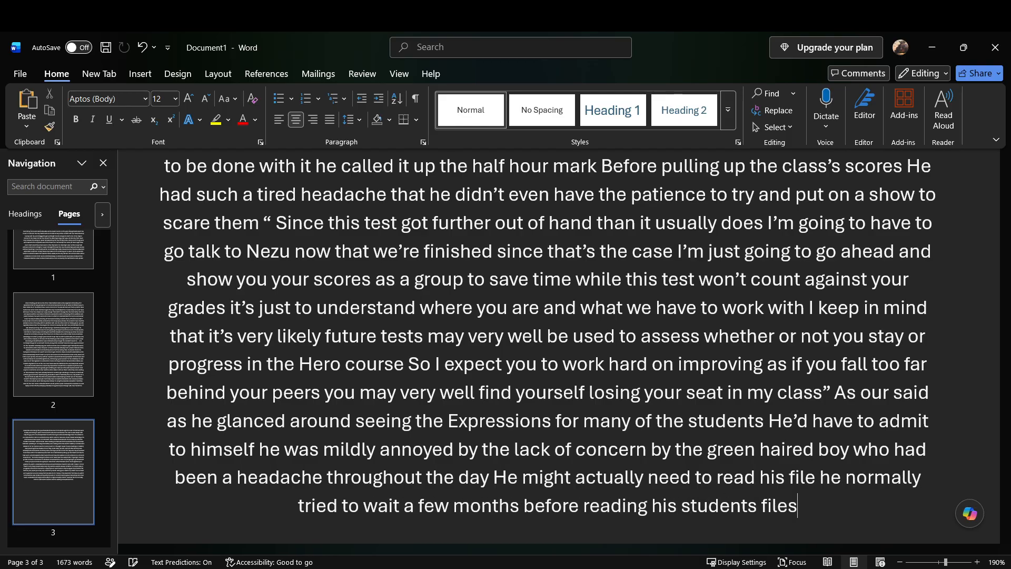
{"action": "key", "text": "ctrl+z"}
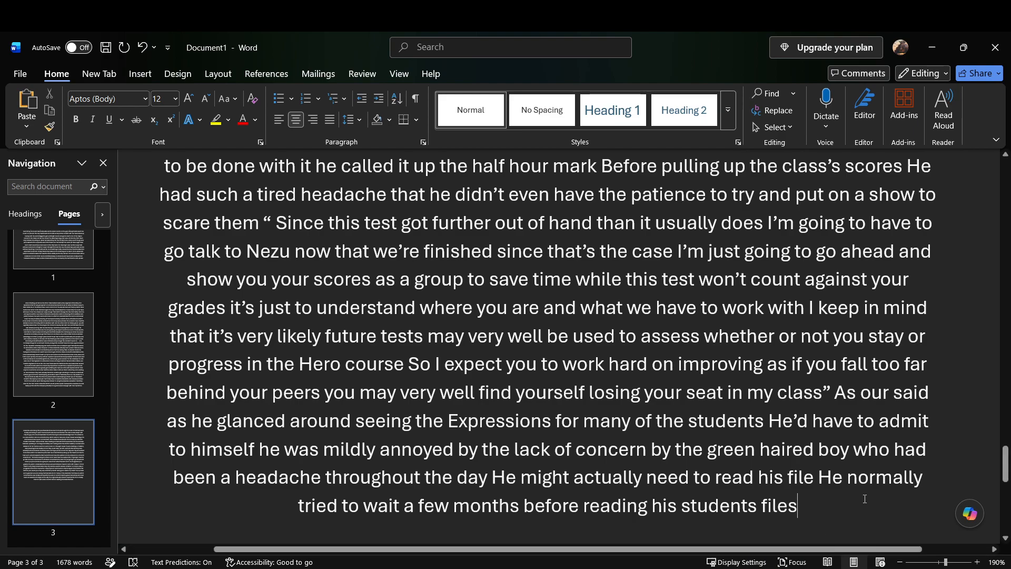
Step: Add "But this one Making him reconsider that or at the very least considering an exception" after "students files"
{"action": "scroll", "coordinate": [864, 498], "scroll_direction": "down", "scroll_amount": 5}
{"action": "scroll", "coordinate": [864, 498], "scroll_direction": "up", "scroll_amount": 5}
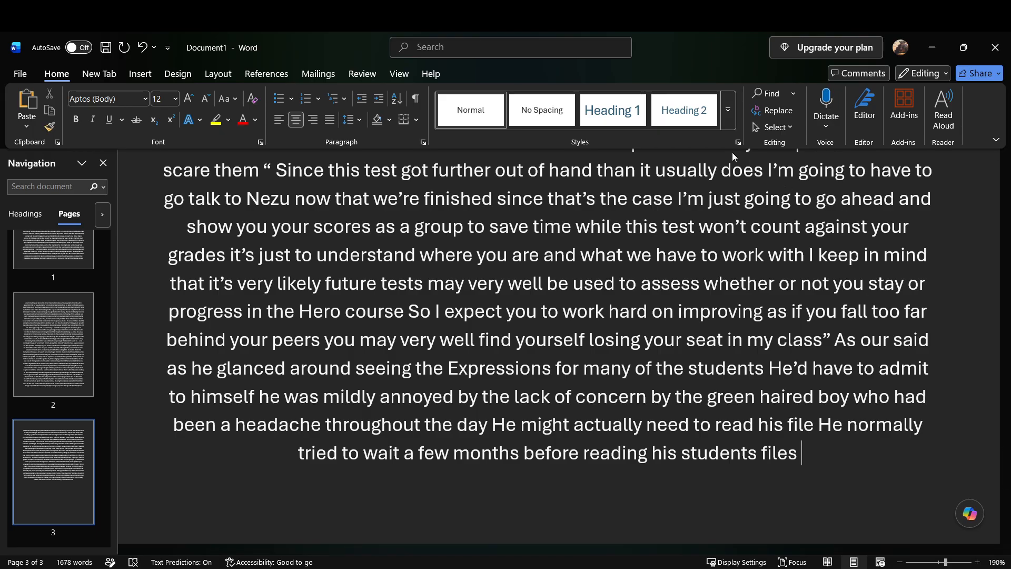
{"action": "type", "text": "But this one is"}
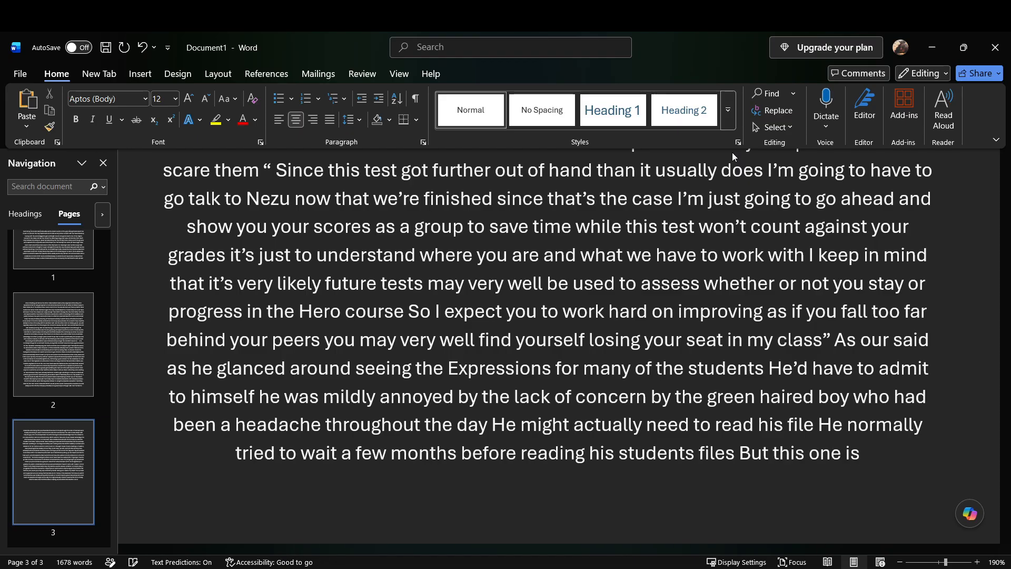
{"action": "key", "text": "BackSpace"}
{"action": "key", "text": "BackSpace"}
{"action": "key", "text": "BackSpace"}
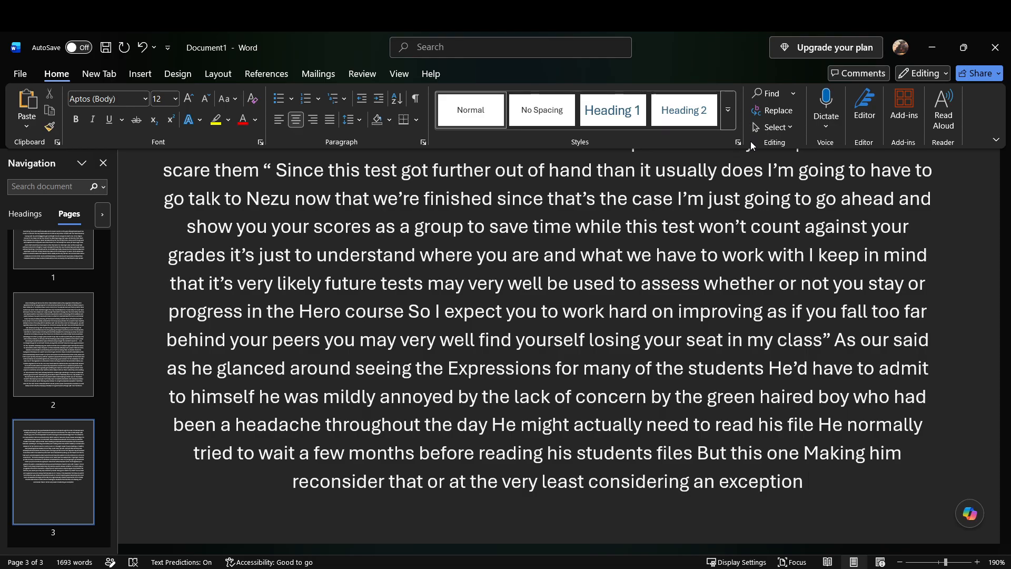
Step: Continue the passage with "For this one Izawa thought as he pushed the button to display the various scores"
{"action": "type", "text": "For this one"}
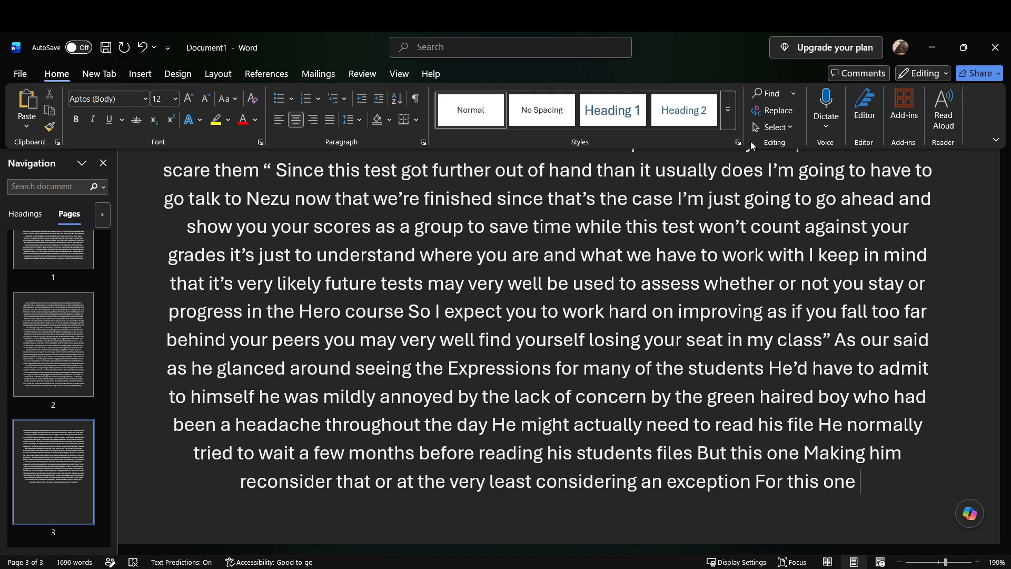
{"action": "scroll", "coordinate": [782, 322], "scroll_direction": "down", "scroll_amount": 3}
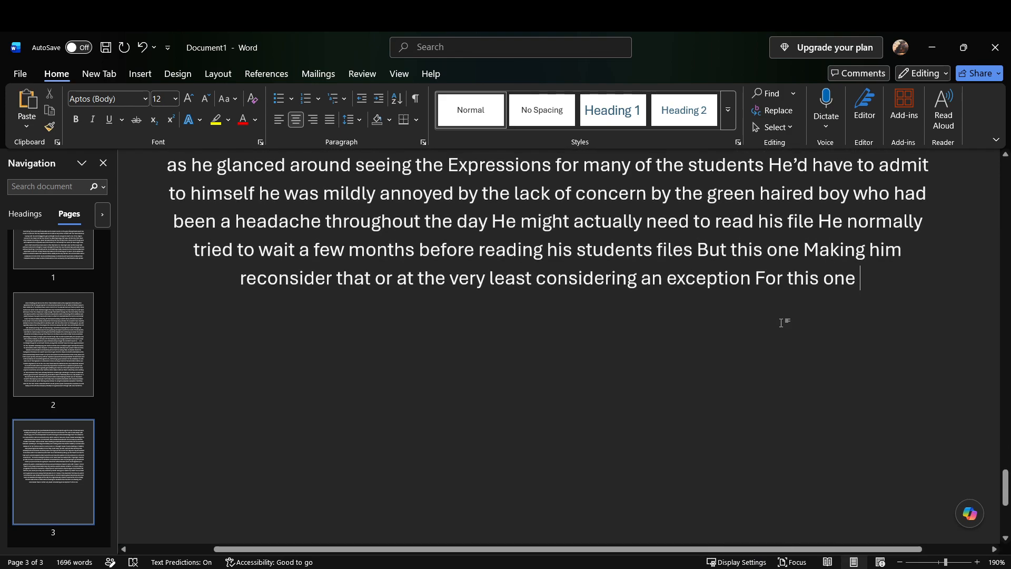
{"action": "type", "text": "this one Izawa thought as he pushed the"}
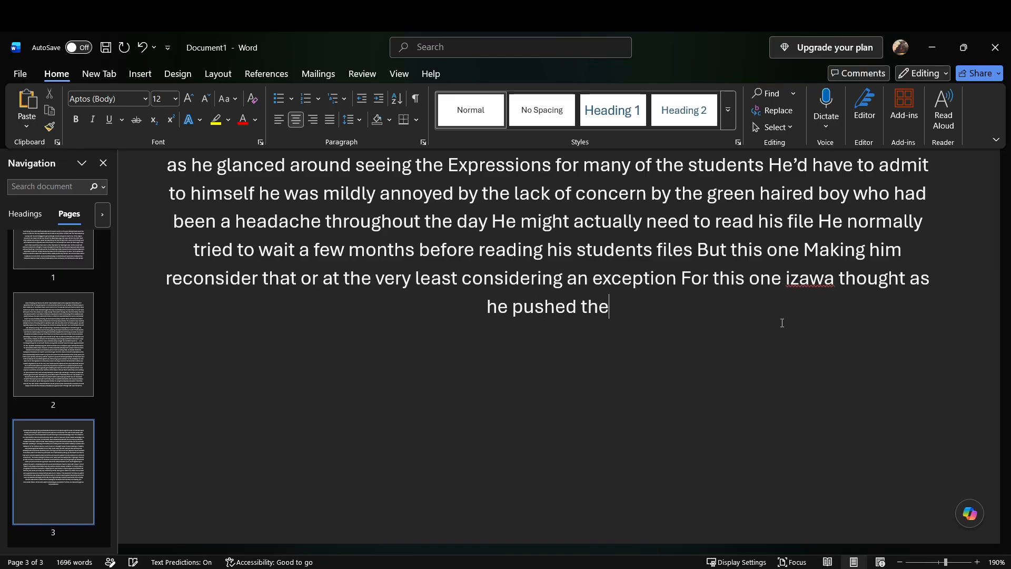
{"action": "type", "text": " button to display"}
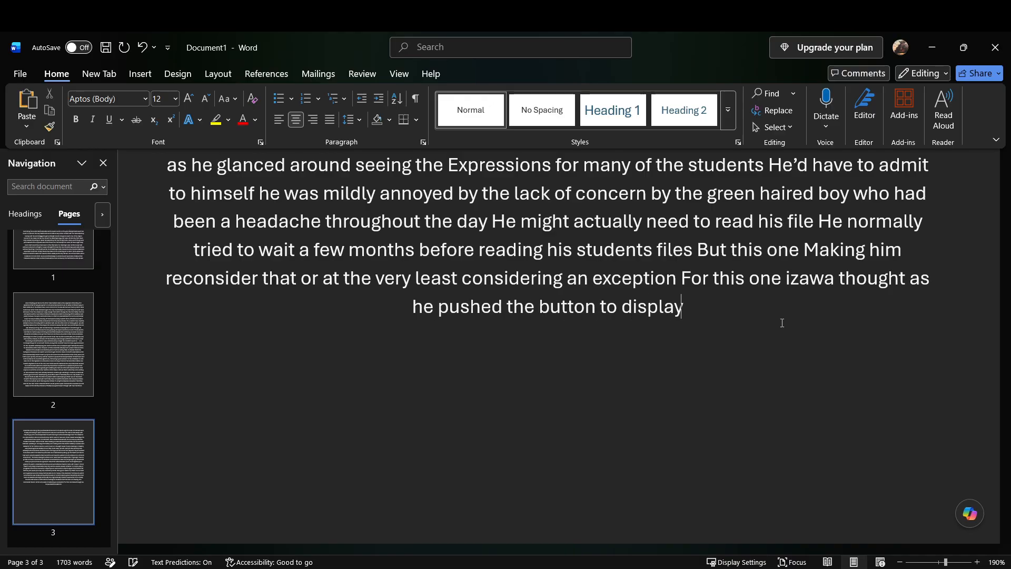
{"action": "type", "text": " the various"}
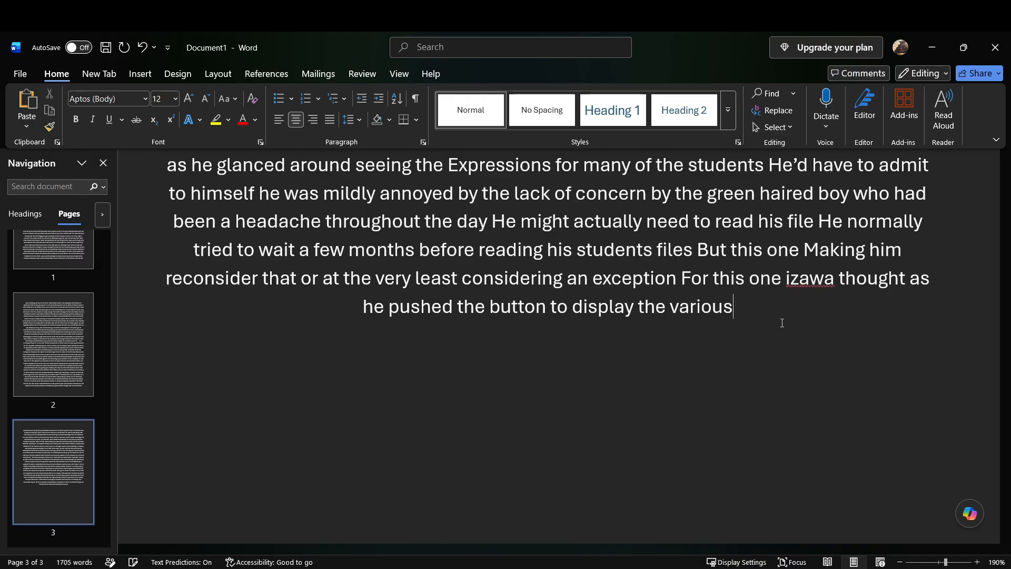
{"action": "type", "text": " scores"}
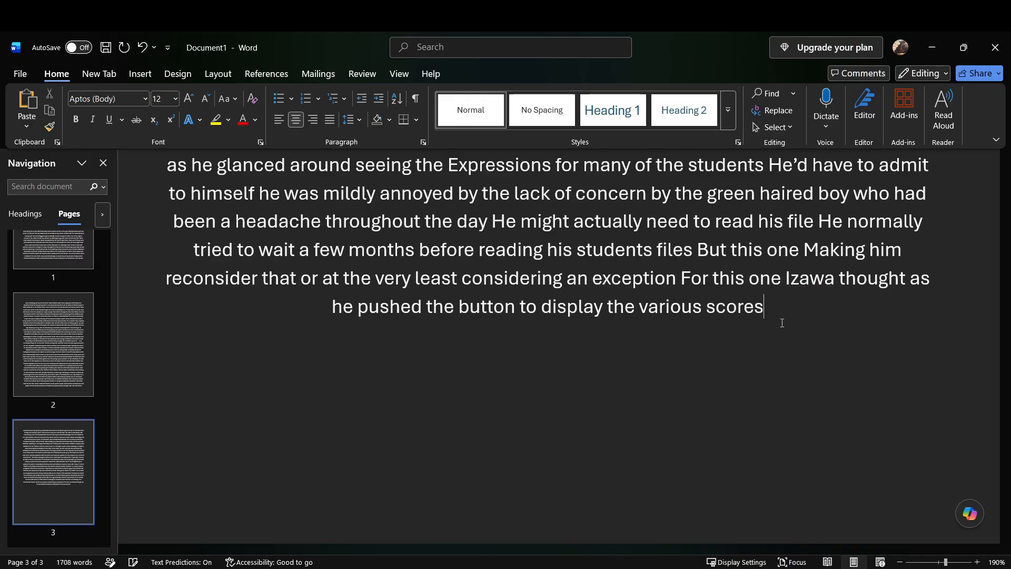
{"action": "type", "text": " and"}
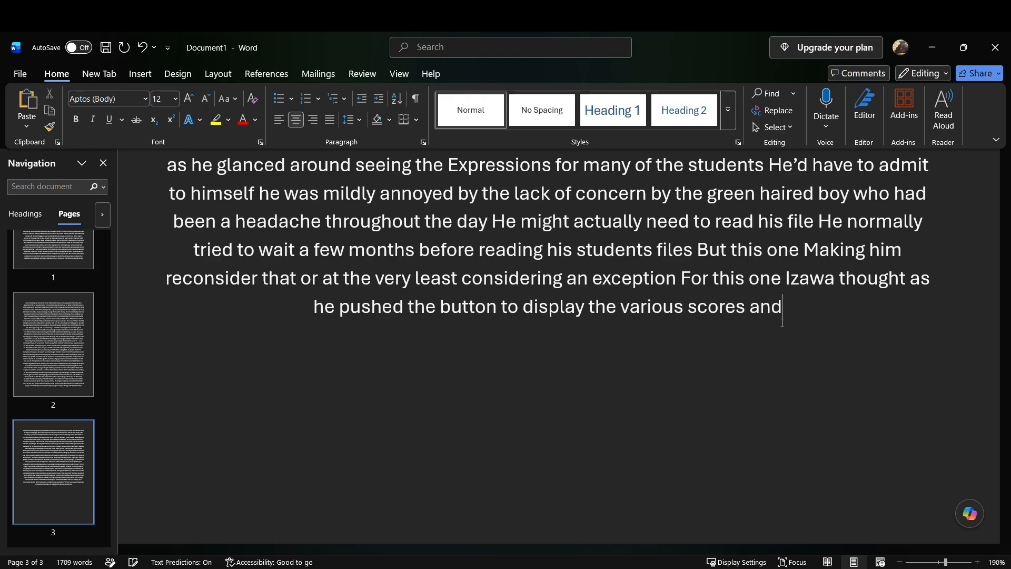
{"action": "type", "text": " there was no surprise that"}
Step: Add "and there was no surprise that the green haired boy was at the top of the list" after "various scores"
{"action": "type", "text": "the green haired boy"}
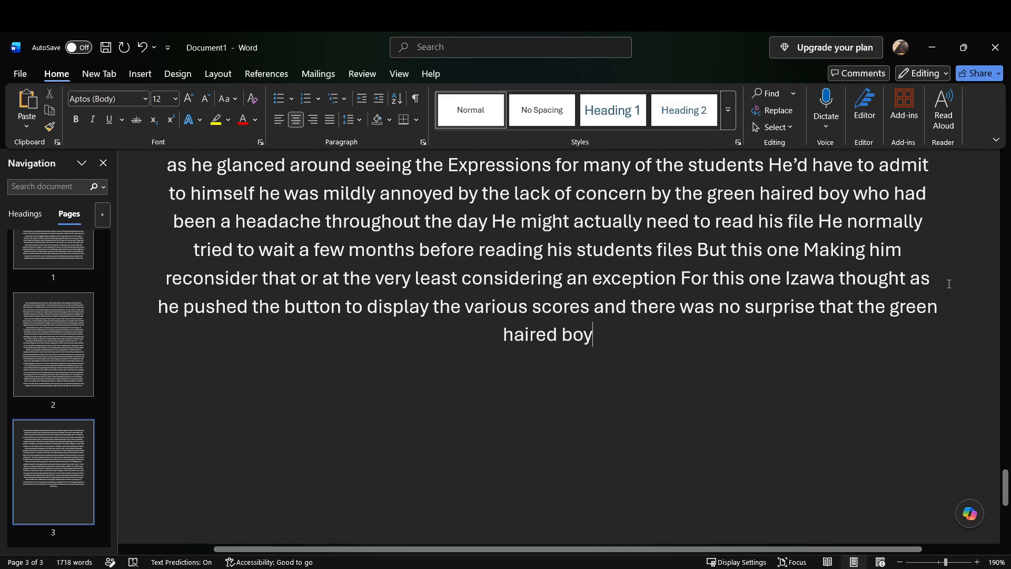
{"action": "type", "text": "was at the top of the list"}
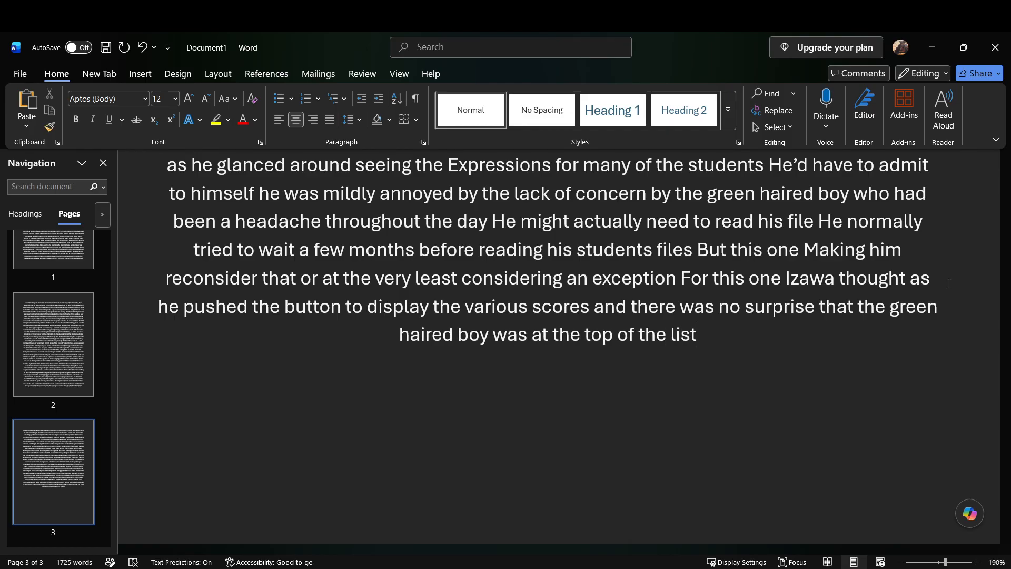
Step: Extend the sentence with "even if he did not come in first in every assignment he came the top bracket of almost every assignment"
{"action": "type", "text": "Even if he did not come in first"}
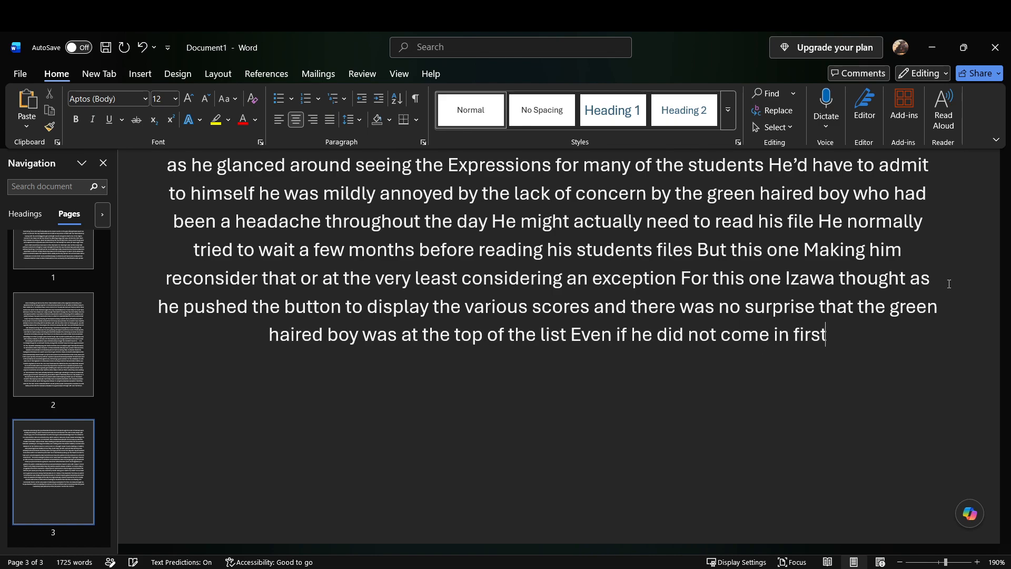
{"action": "type", "text": " in every assignment"}
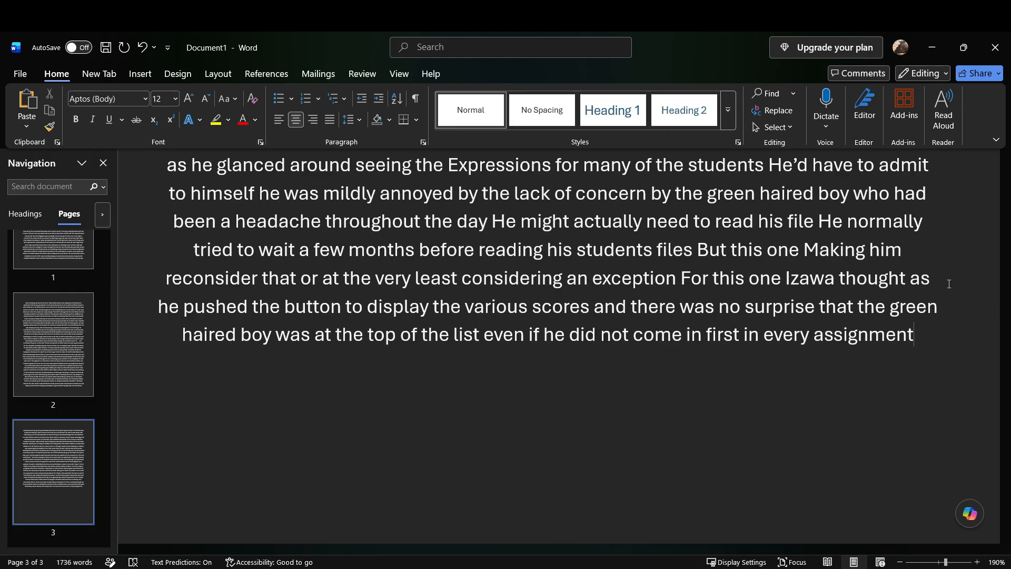
{"action": "type", "text": " he"}
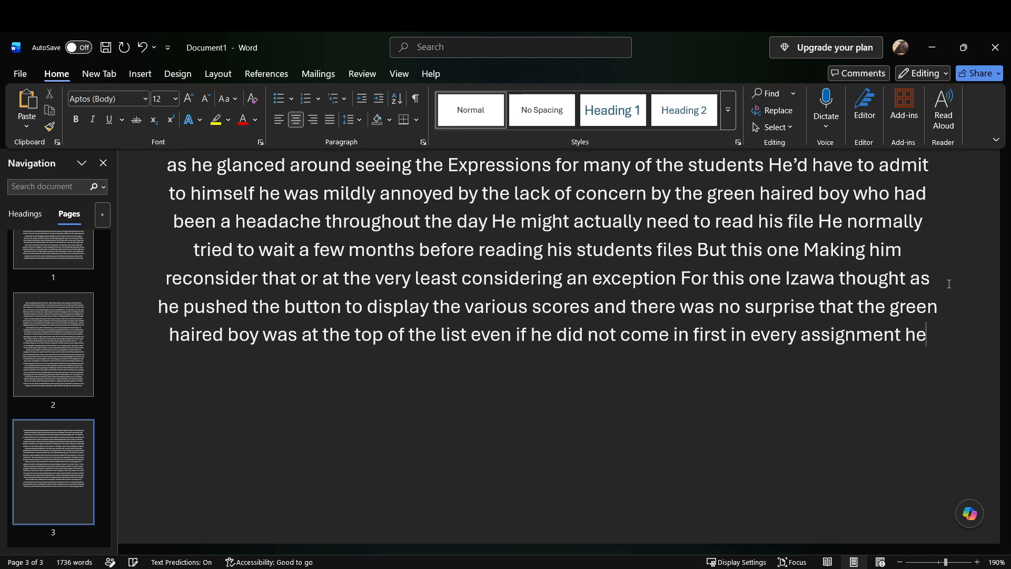
{"action": "type", "text": " came"}
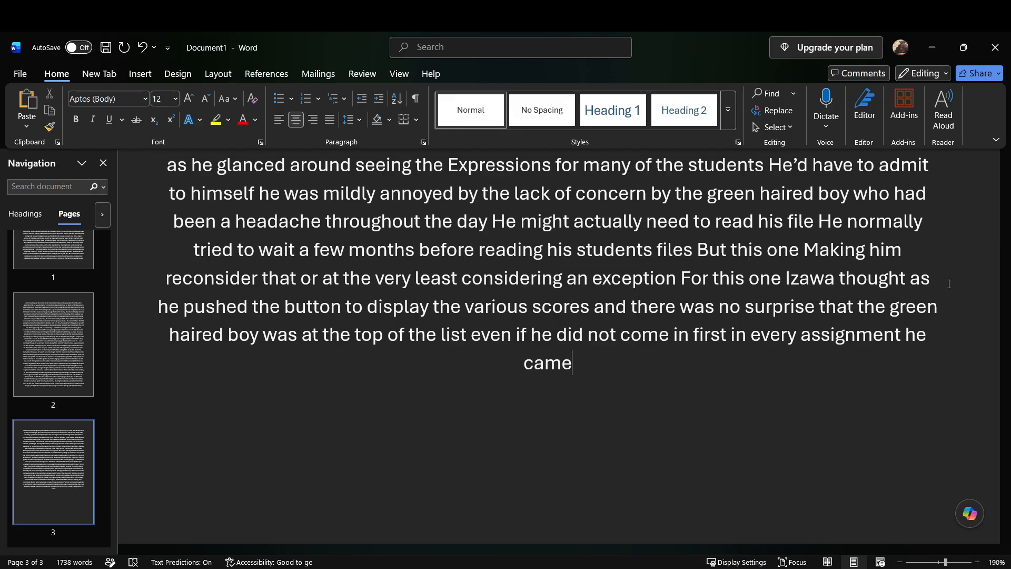
{"action": "type", "text": " the top bracket"}
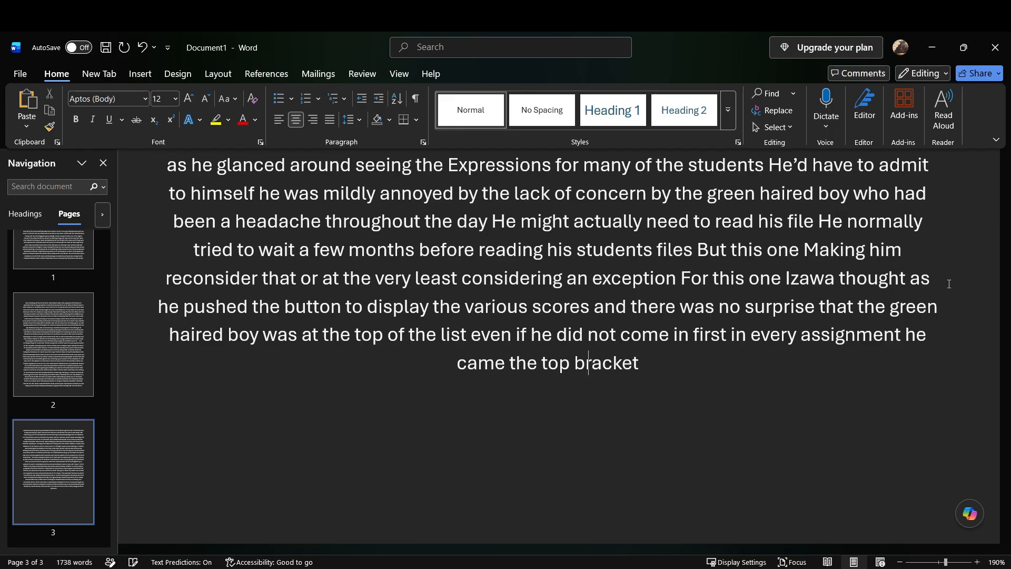
{"action": "type", "text": " of almost every"}
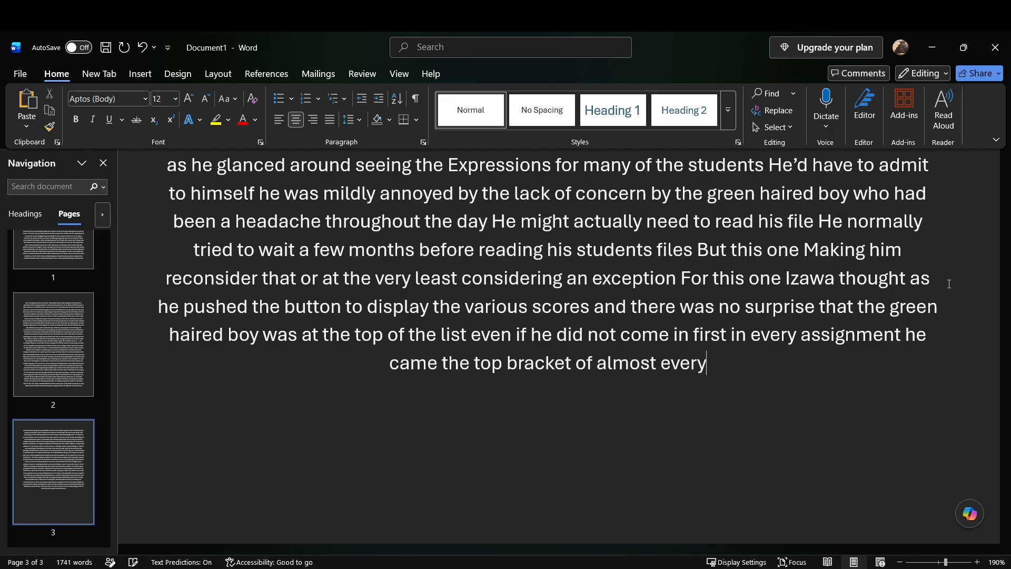
{"action": "type", "text": " assignment"}
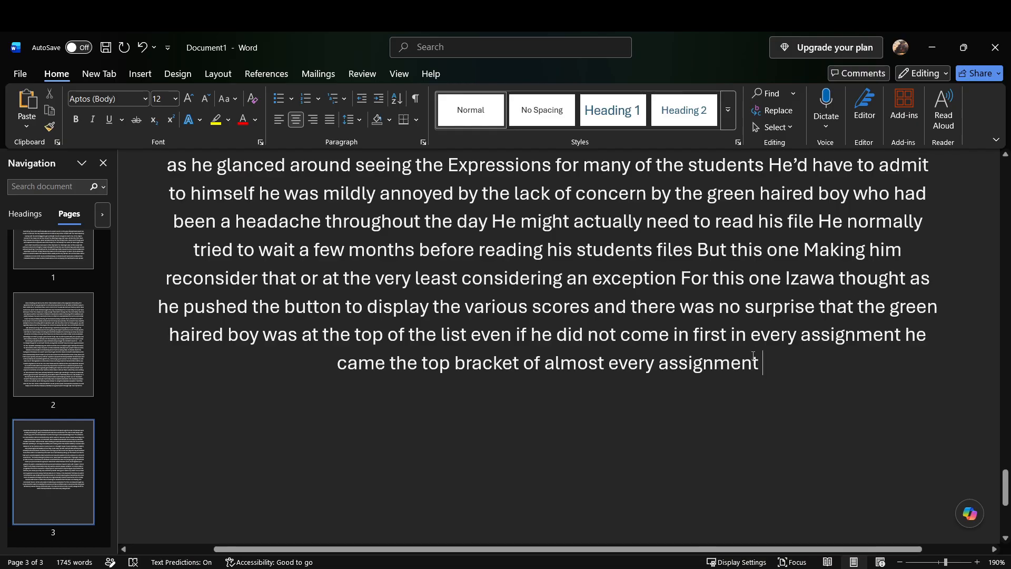
Step: Add "And was an absolute headache for it I thought I wanted nothing more than to curl up in his sleeping bag"
{"action": "scroll", "coordinate": [680, 412], "scroll_direction": "down", "scroll_amount": 5}
{"action": "scroll", "coordinate": [679, 412], "scroll_direction": "up", "scroll_amount": 10}
{"action": "scroll", "coordinate": [680, 412], "scroll_direction": "down", "scroll_amount": 12}
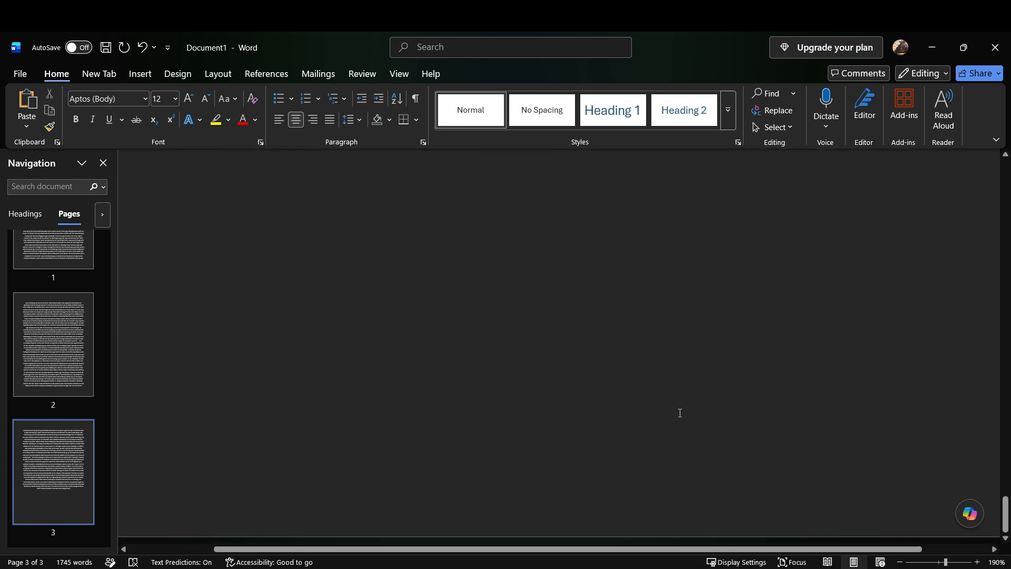
{"action": "scroll", "coordinate": [680, 413], "scroll_direction": "up", "scroll_amount": 5}
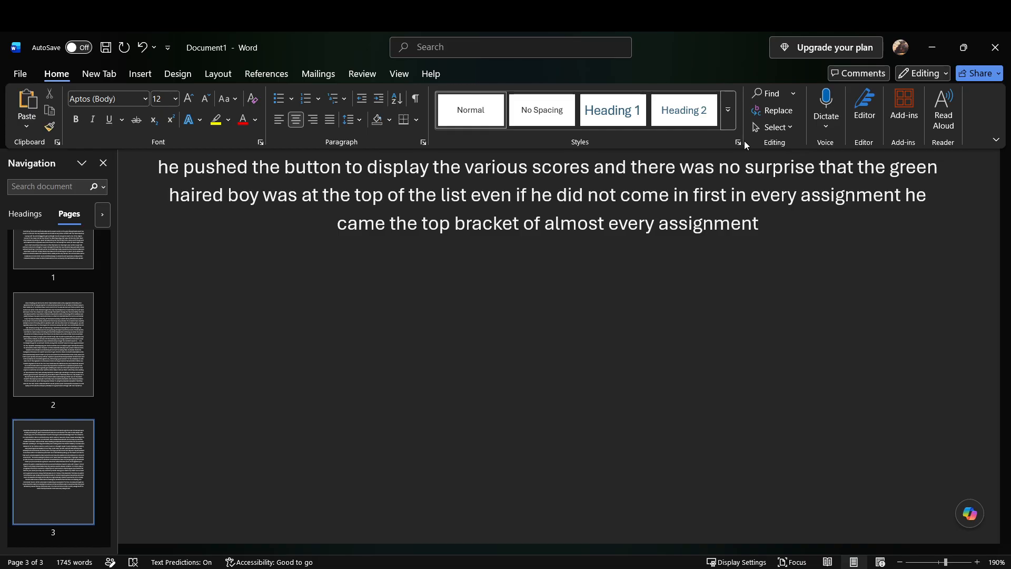
{"action": "type", "text": "assignment And was an absolute headache for it"}
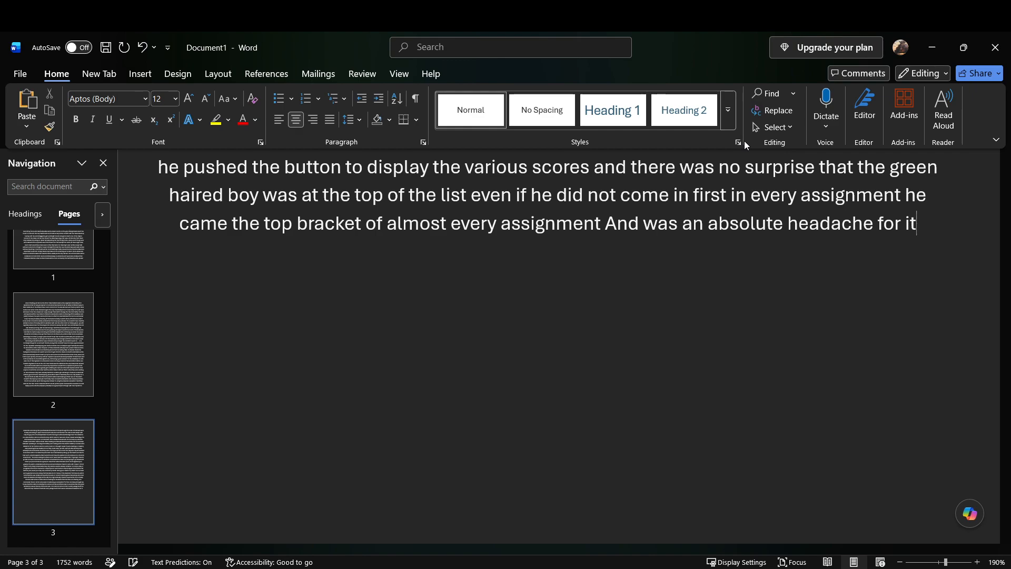
{"action": "type", "text": " I thought I wanted nothing more than to"}
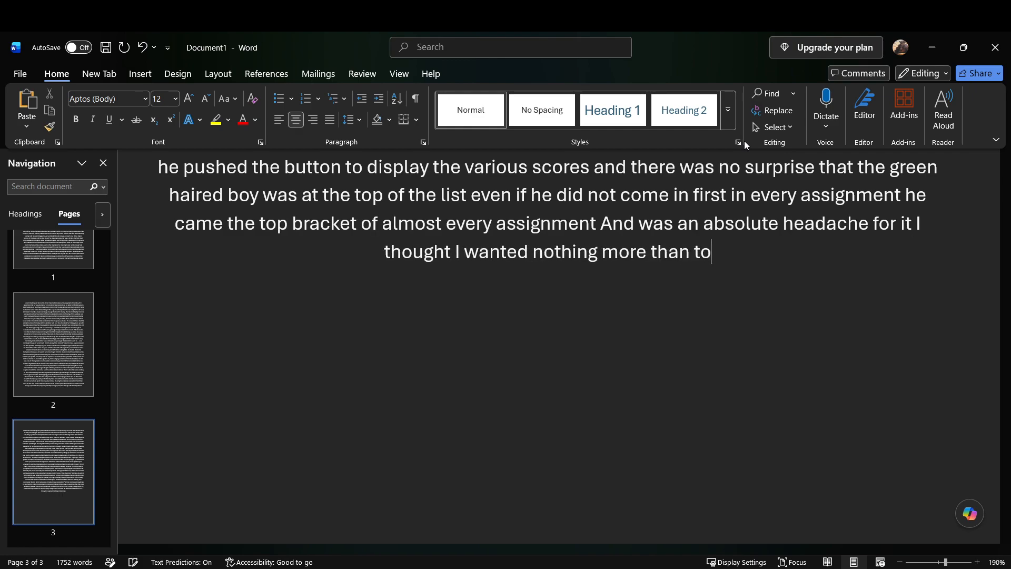
{"action": "type", "text": " curl up in his sleeping bag and sleep for the next few hours until"}
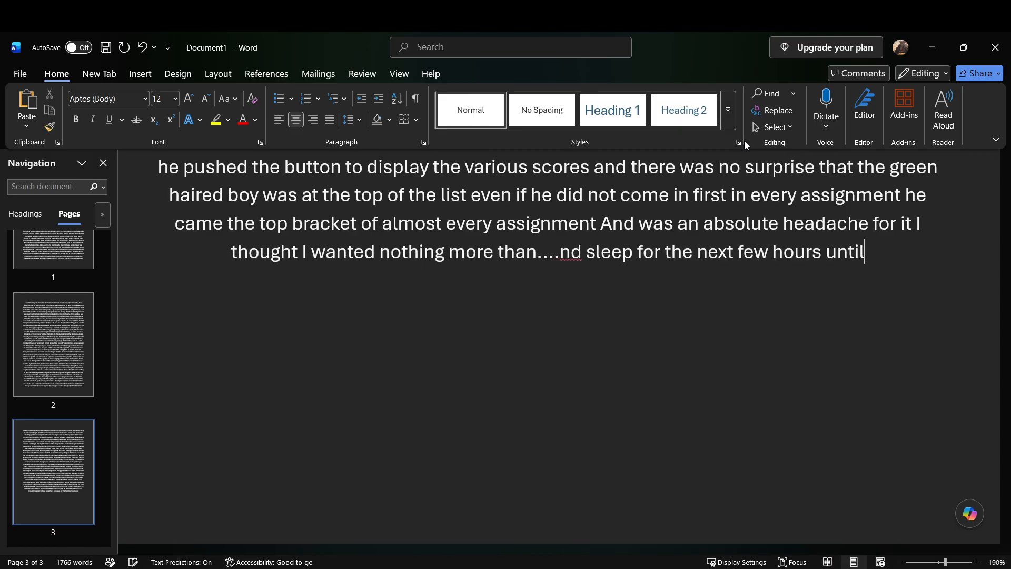
{"action": "type", "text": " he had to go on patrol But even as he told the kids to go back to the classroom"}
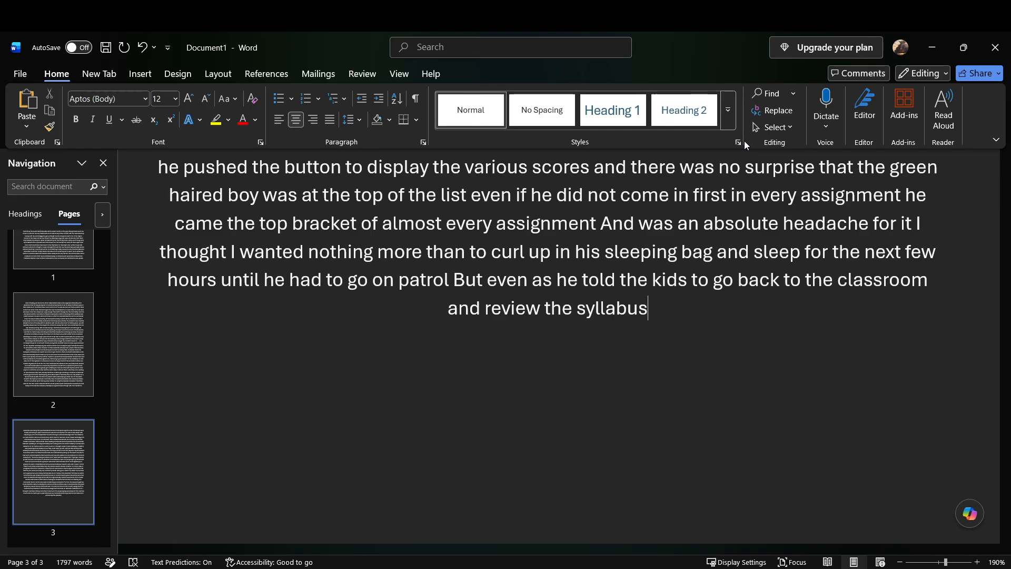
Step: Continue after "syllabus" with "he winced at the end of Day Bell and the dozen or so notifications on his phone from Nezu"
{"action": "type", "text": "he winced at the end"}
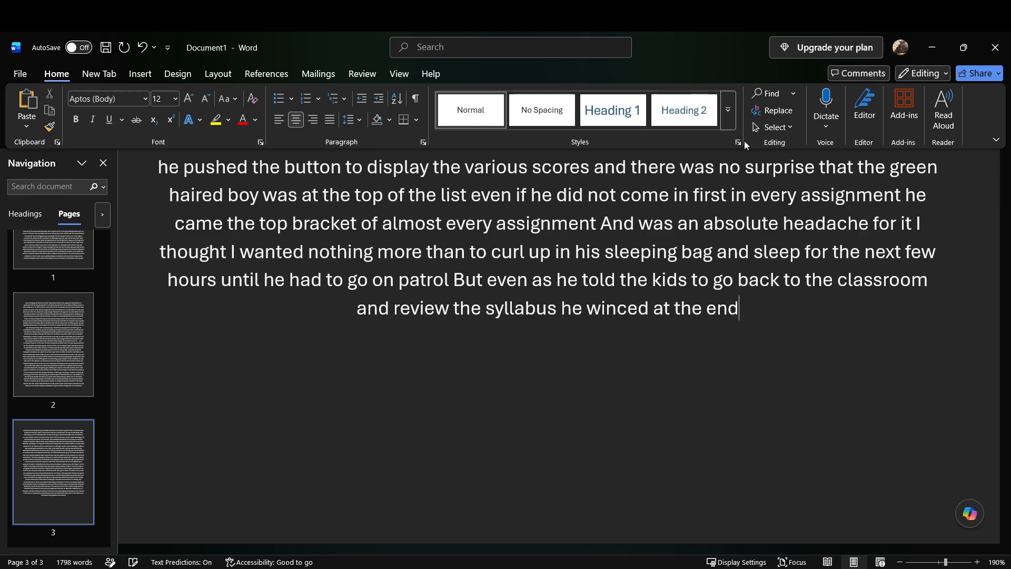
{"action": "type", "text": " of Day Bell"}
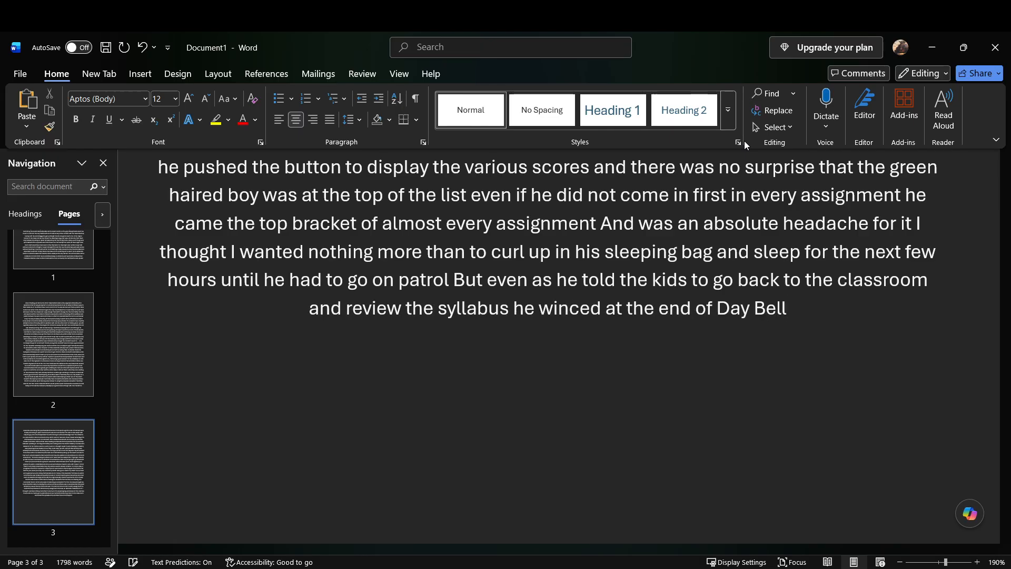
{"action": "type", "text": " and the"}
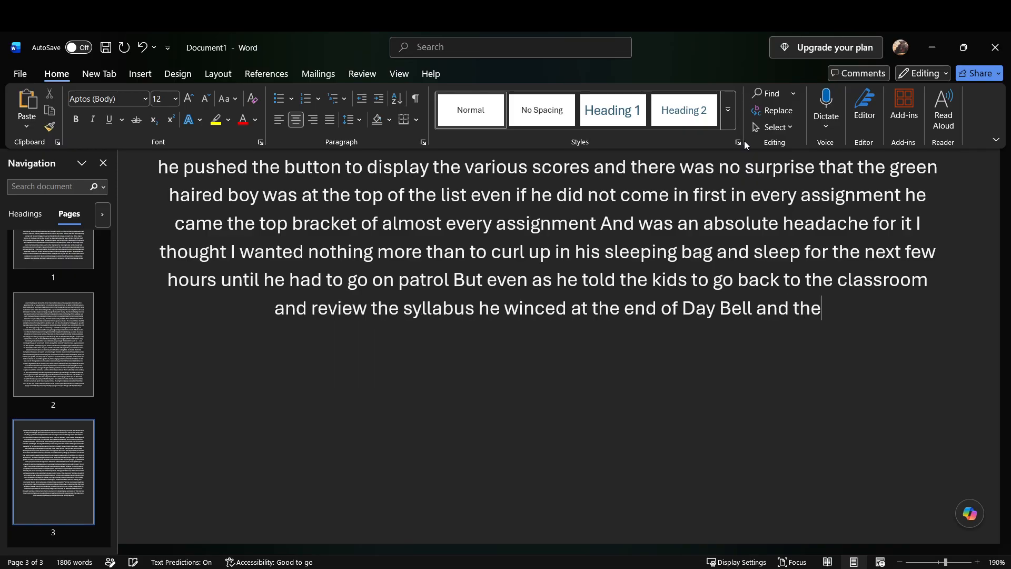
{"action": "type", "text": " dozen or so notifications on his phone from nezu"}
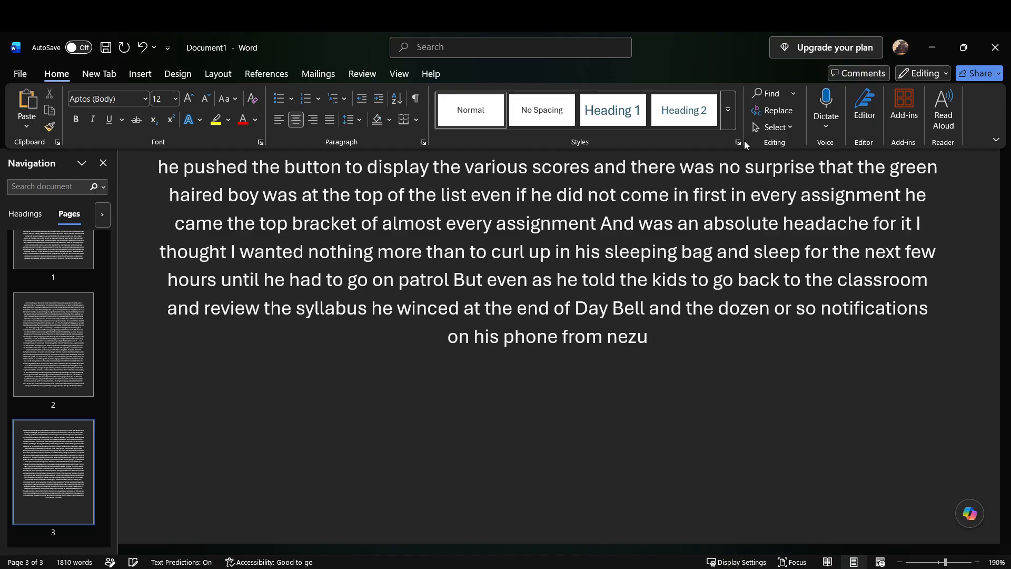
{"action": "type", "text": " that made it"}
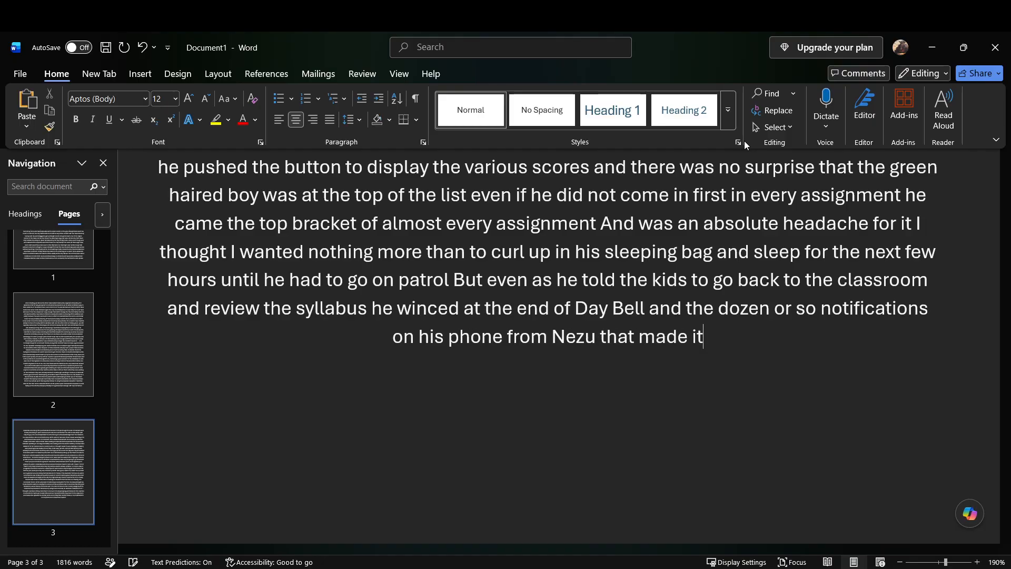
{"action": "type", "text": " very clear that he was not"}
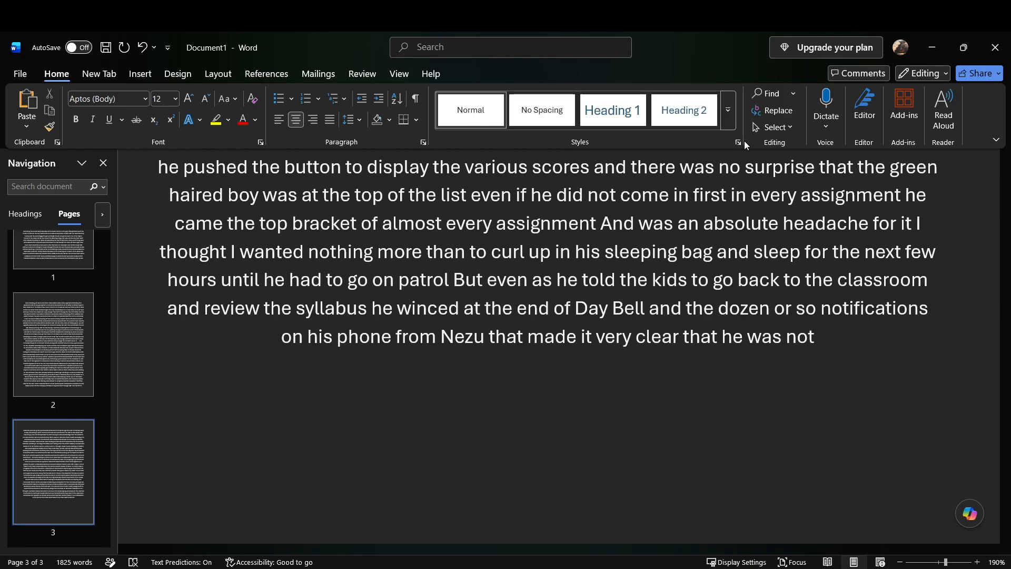
{"action": "type", "text": " to sneak off and find a quiet place to rest"}
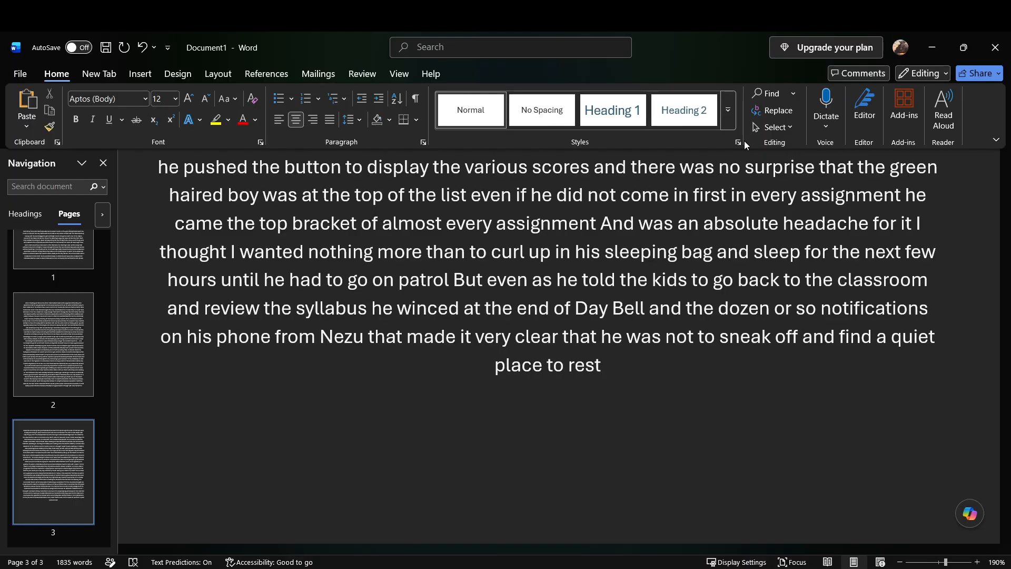
{"action": "type", "text": " before his neck"}
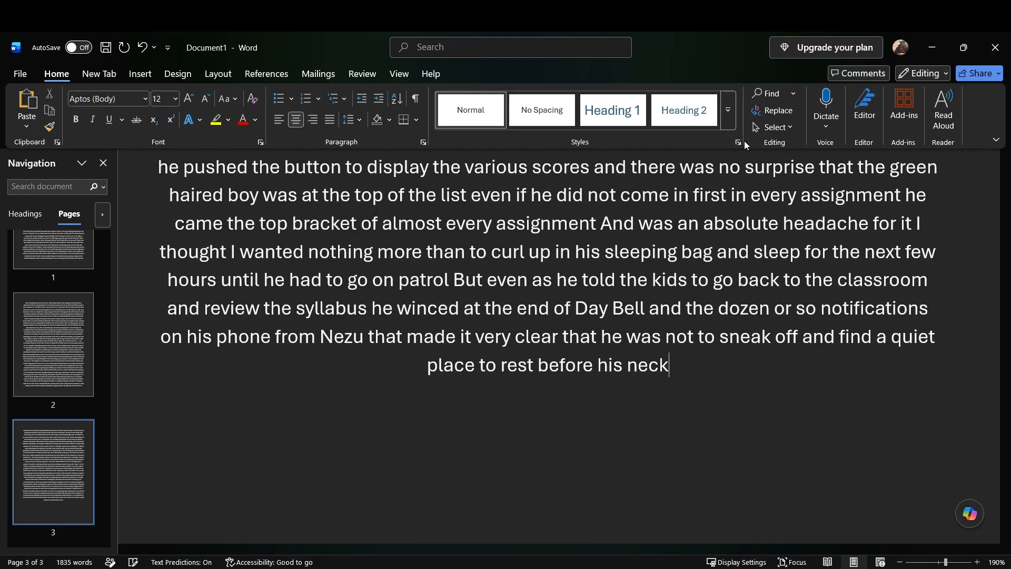
Step: Add "before his" after "place to rest" and replace the mistaken word "neck" with "Next"
{"action": "key", "text": "BackSpace"}
{"action": "key", "text": "BackSpace"}
{"action": "key", "text": "BackSpace"}
{"action": "key", "text": "BackSpace"}
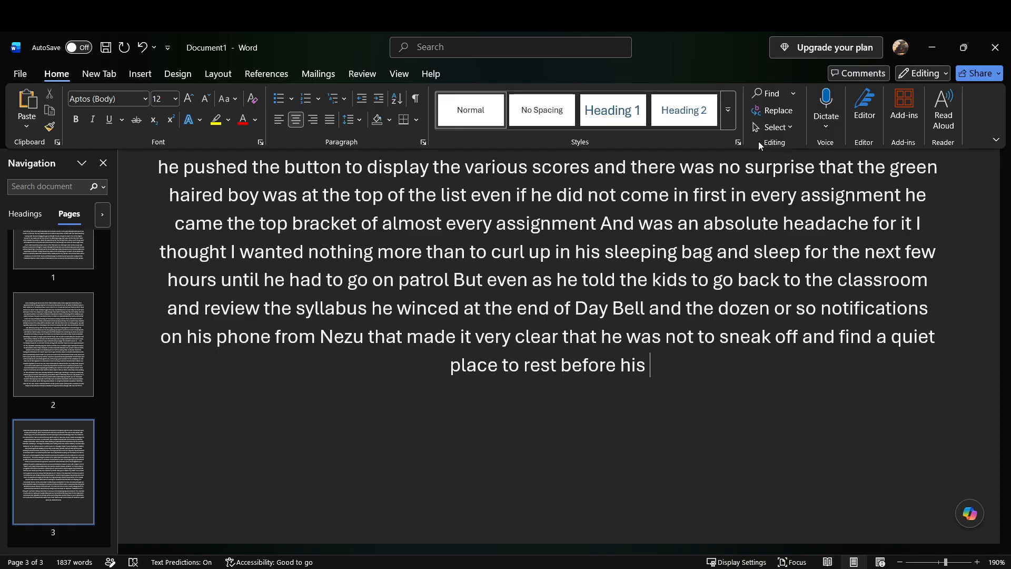
{"action": "type", "text": "next"}
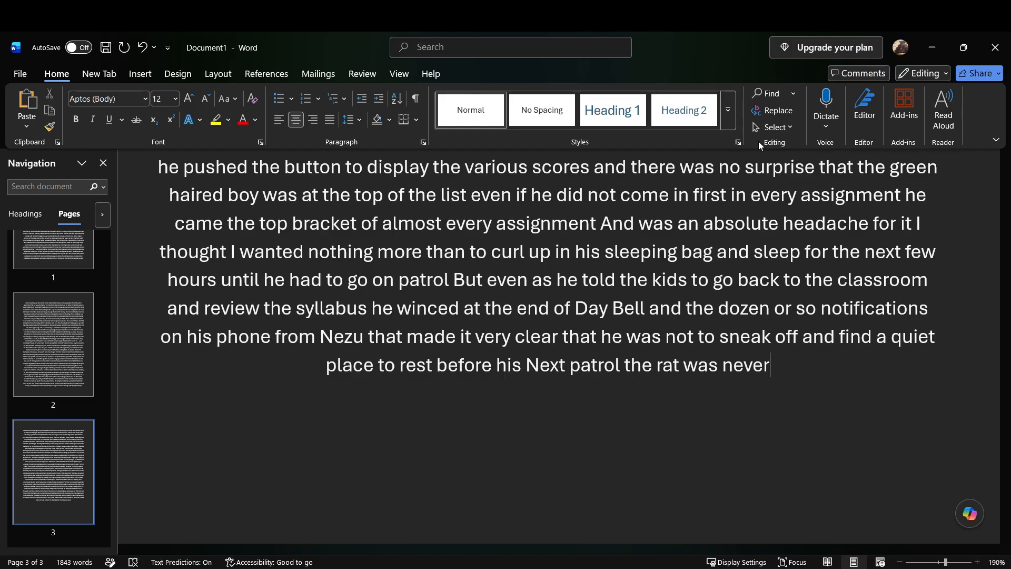
Step: Continue after "the rat was never" with "short winded with one on one conversations let alone ones that involved scolding"
{"action": "type", "text": "short winded with one on one"}
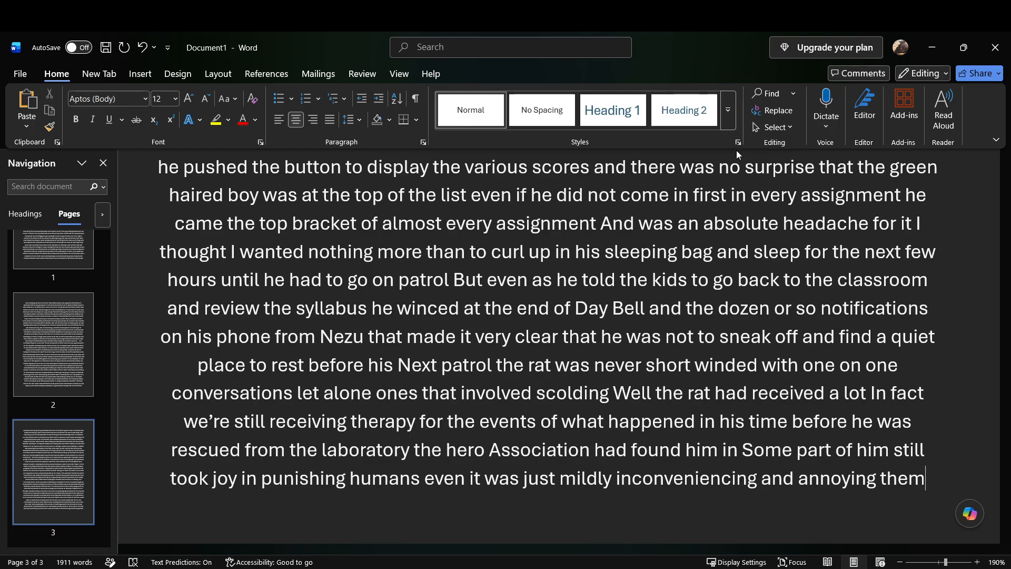
Step: Add after "annoying them" the text "And there was no doubt in his mind that the rat was in fact some form of a sadist"
{"action": "type", "text": "annoying them And there was"}
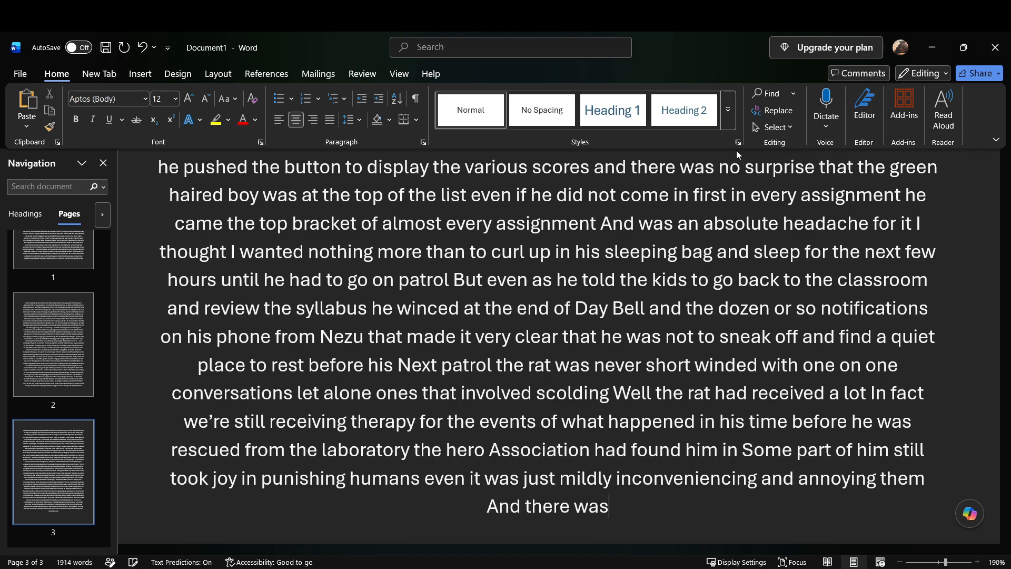
{"action": "type", "text": " no doubt"}
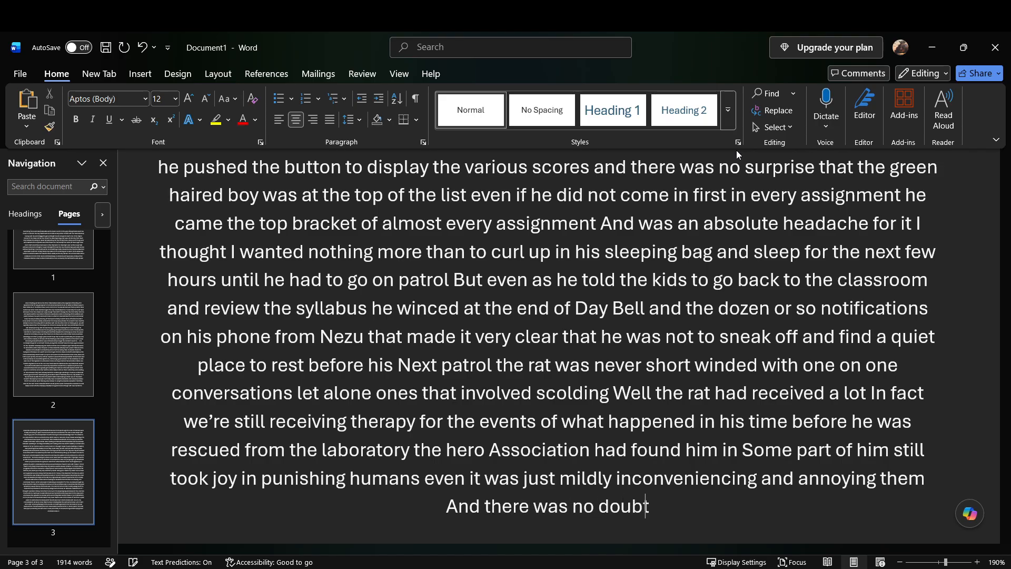
{"action": "type", "text": " in his mind that the rat was in fact"}
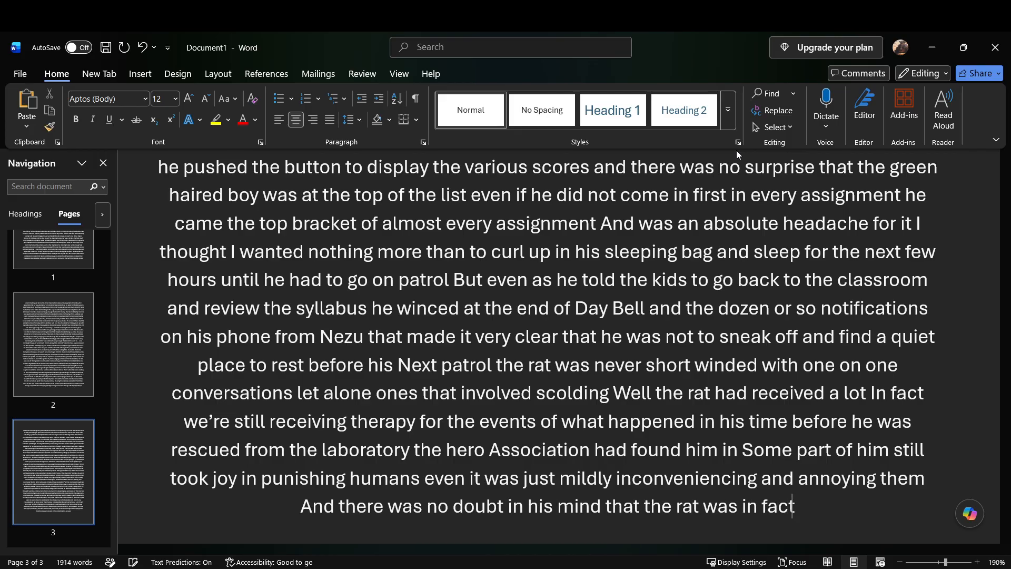
{"action": "type", "text": " some form of a sadist"}
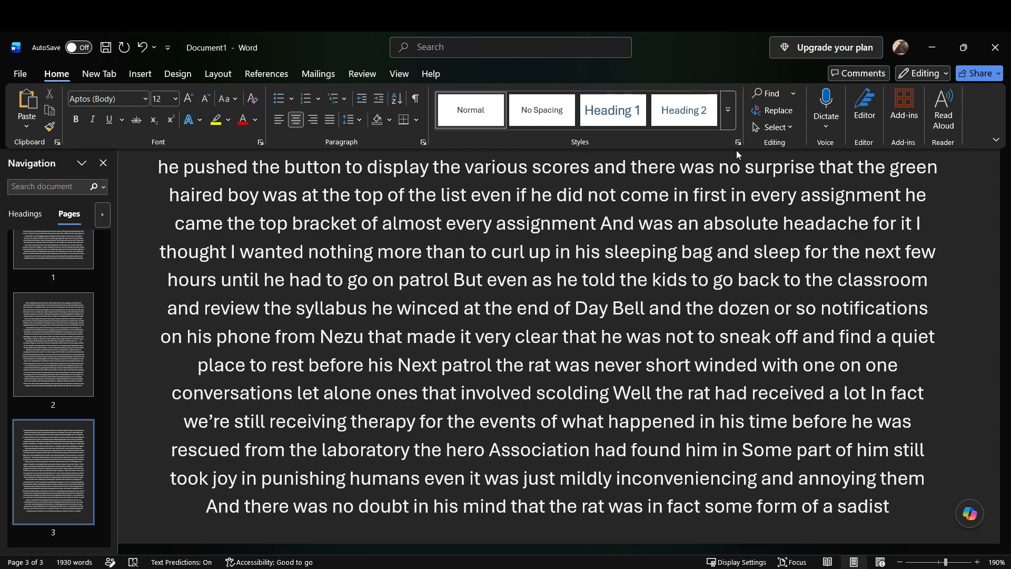
Step: Continue after "sadist" with "Especially with how brutally he took down villains when he actually and rarely Directly join the fray"
{"action": "type", "text": "especially with how brut"}
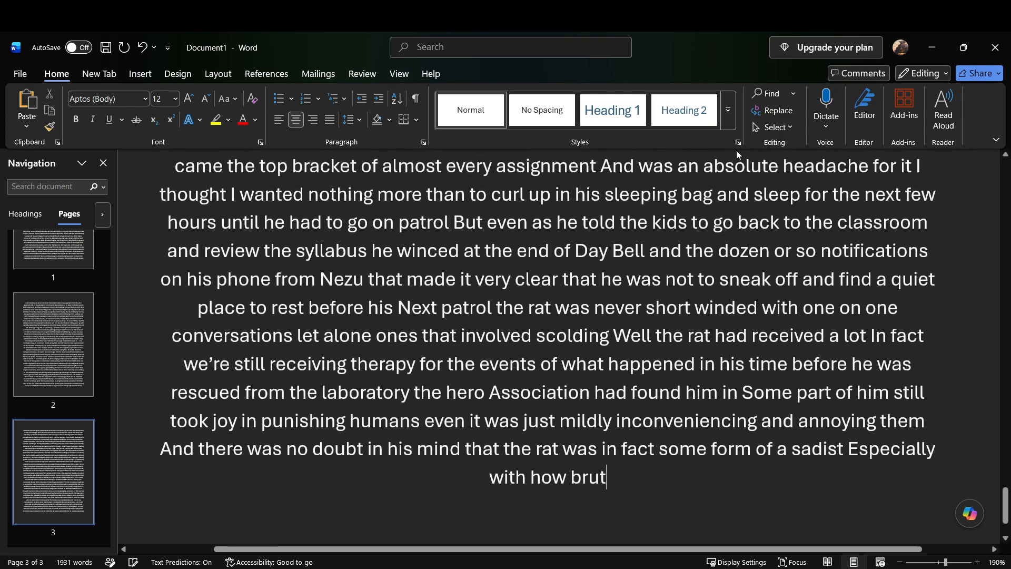
{"action": "type", "text": "ally he took down villains when he actually"}
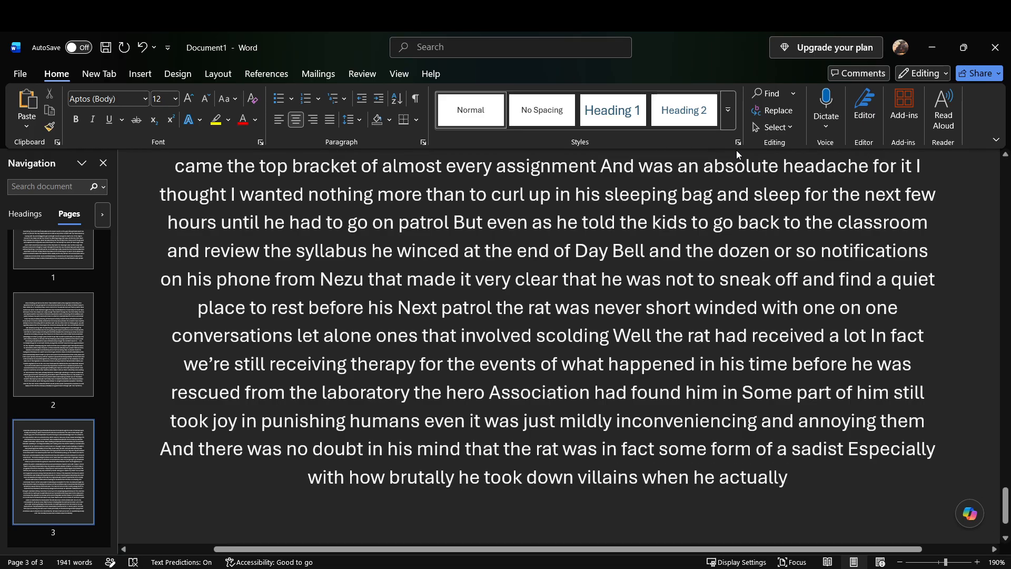
{"action": "type", "text": " and rarely"}
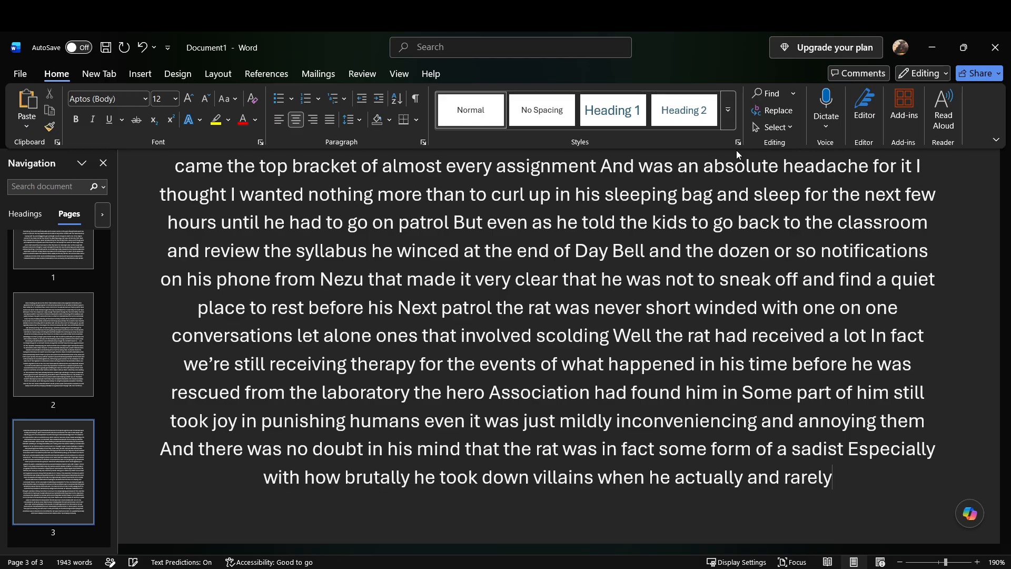
{"action": "type", "text": " Directly join the fray"}
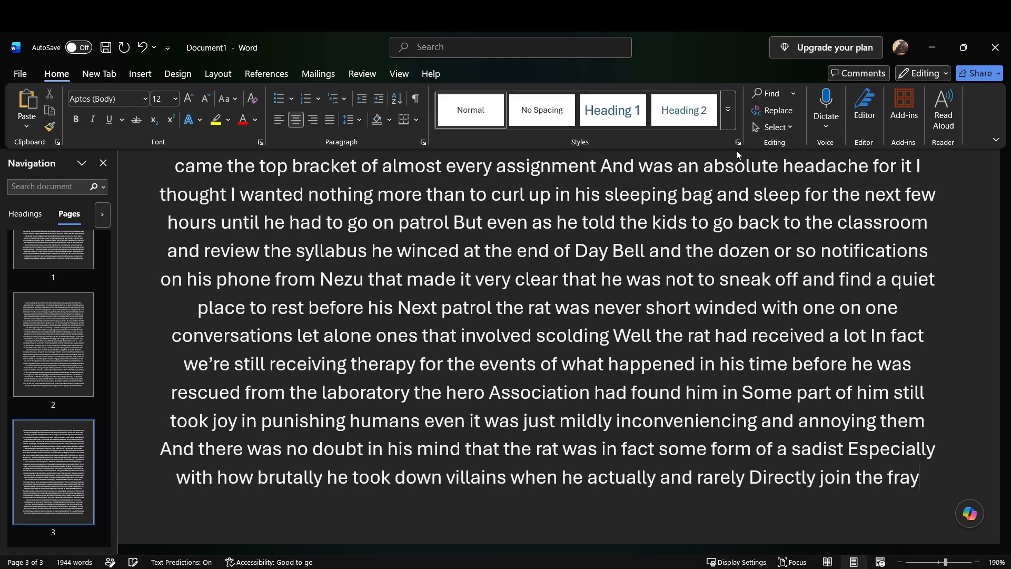
{"action": "type", "text": " instead of"}
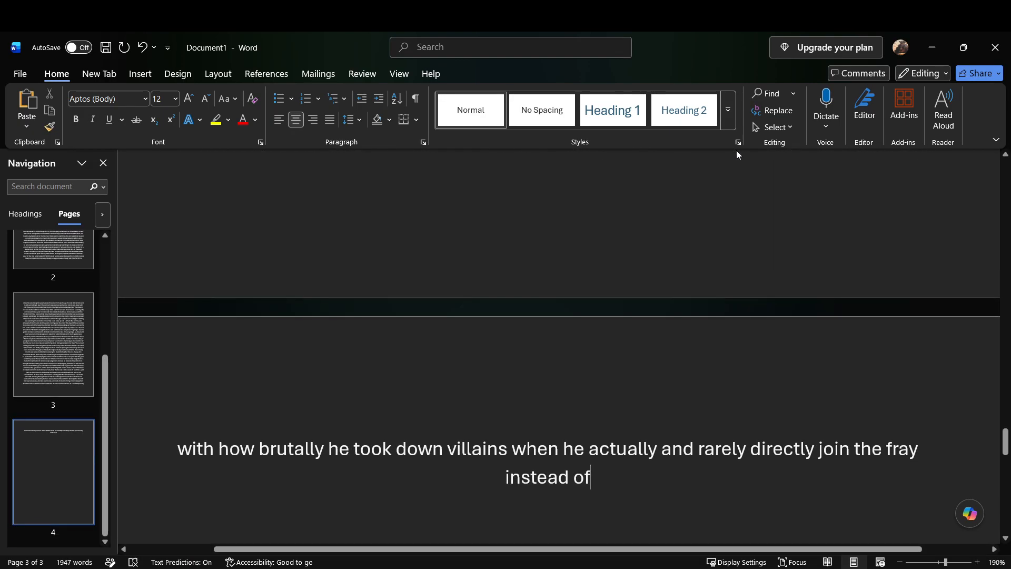
{"action": "type", "text": " playing"}
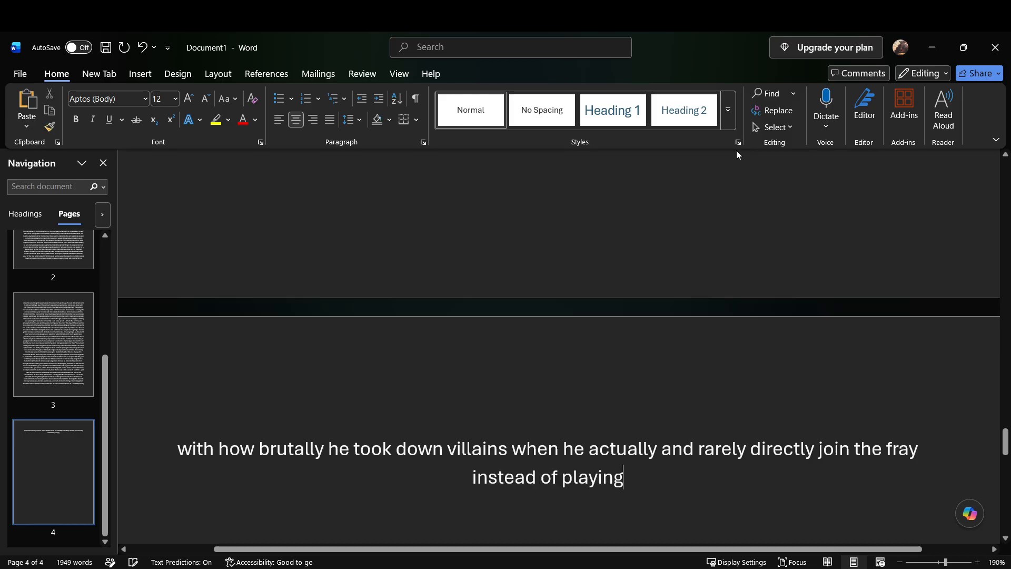
{"action": "type", "text": " the"}
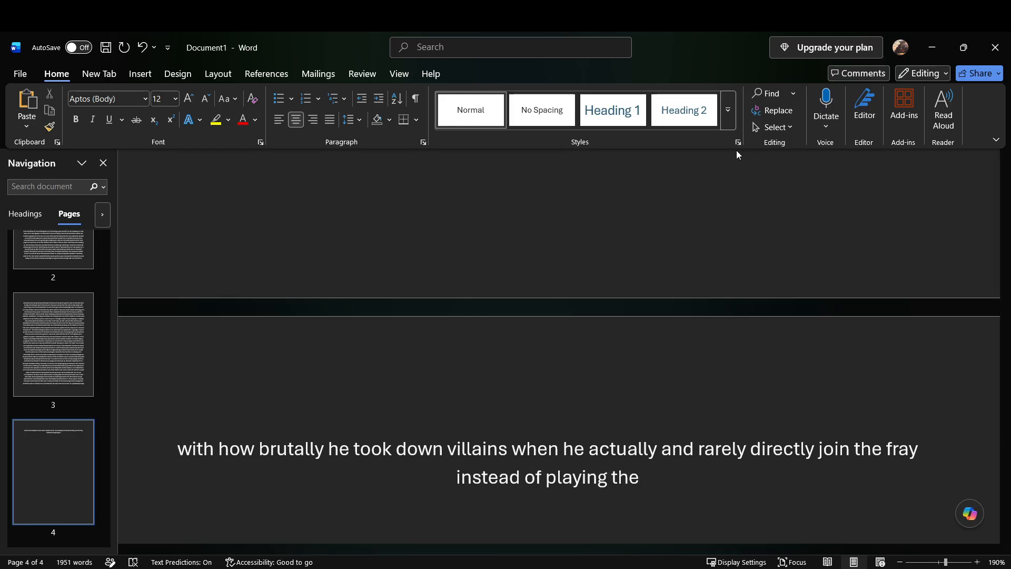
{"action": "type", "text": " Commander in the chair roll as was his usual modus operandi my"}
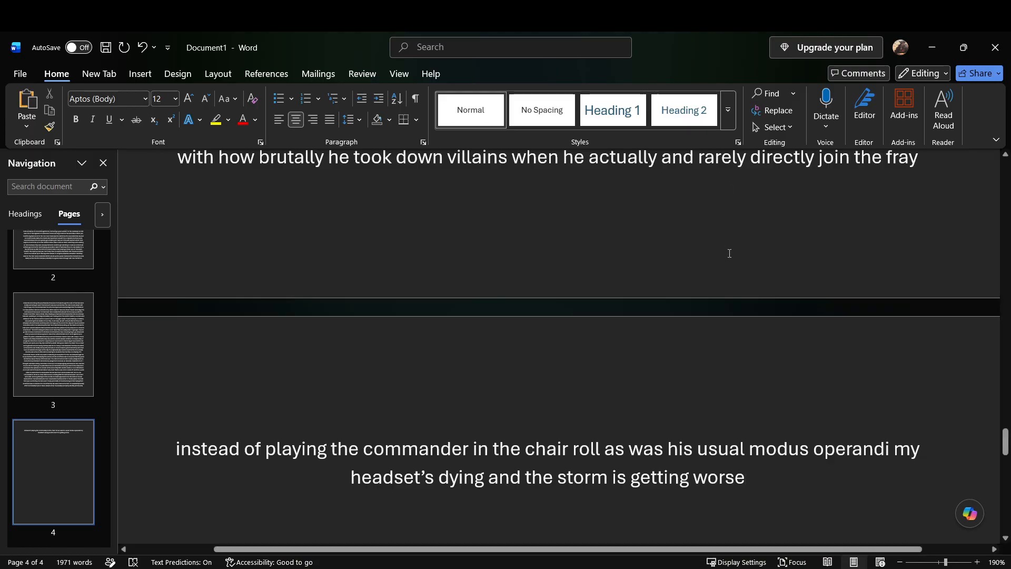
Step: Complete the thought about joining the fray with "instead of playing the commander in the chair roll as was his usual modus operandi"
{"action": "left_click", "coordinate": [740, 568]}
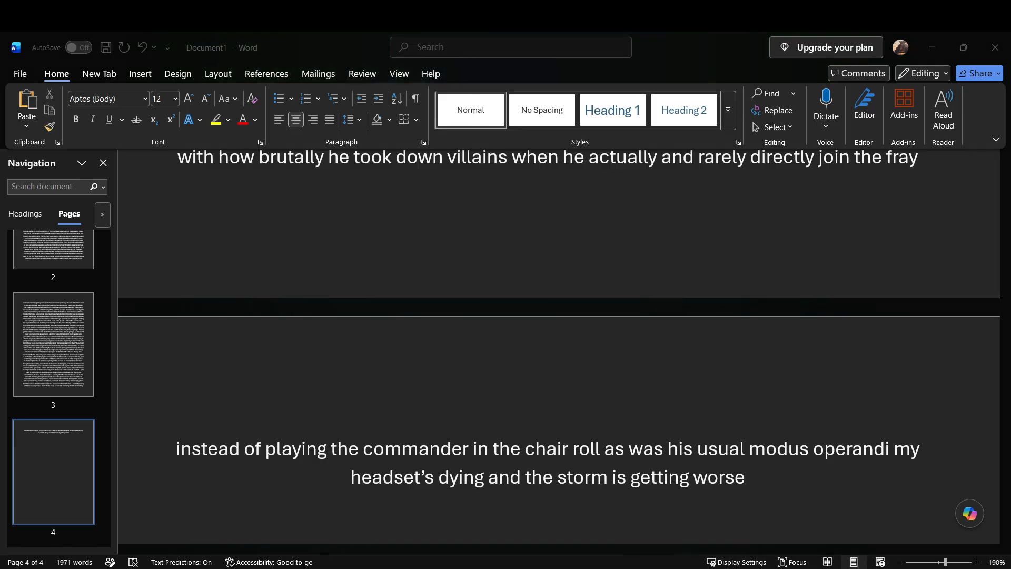